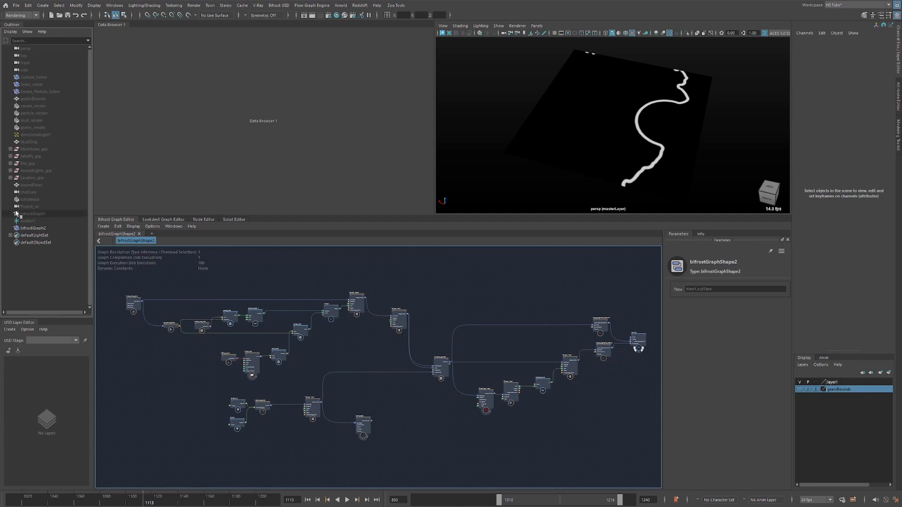
# Hide bifrostGraph2 and show Custom_Solver, framing the skull from the side at frame 1010.
pyautogui.click(33, 229)
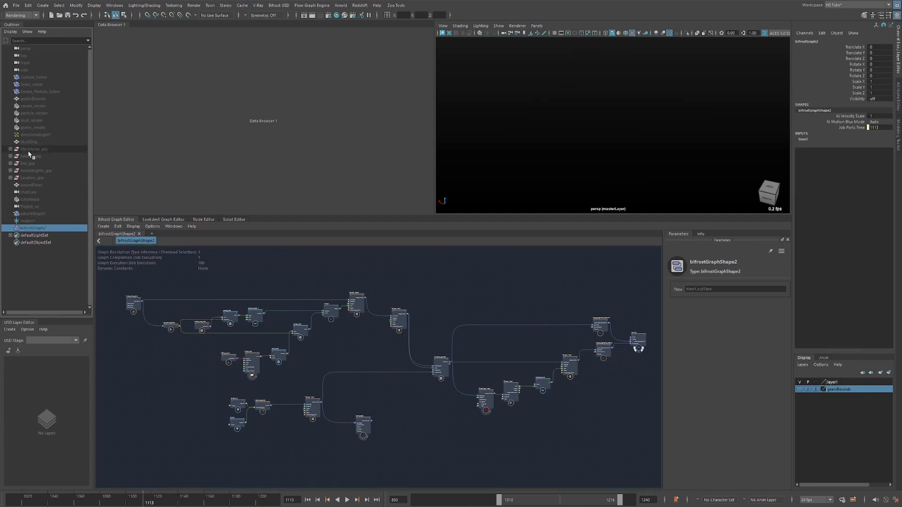
pyautogui.click(34, 78)
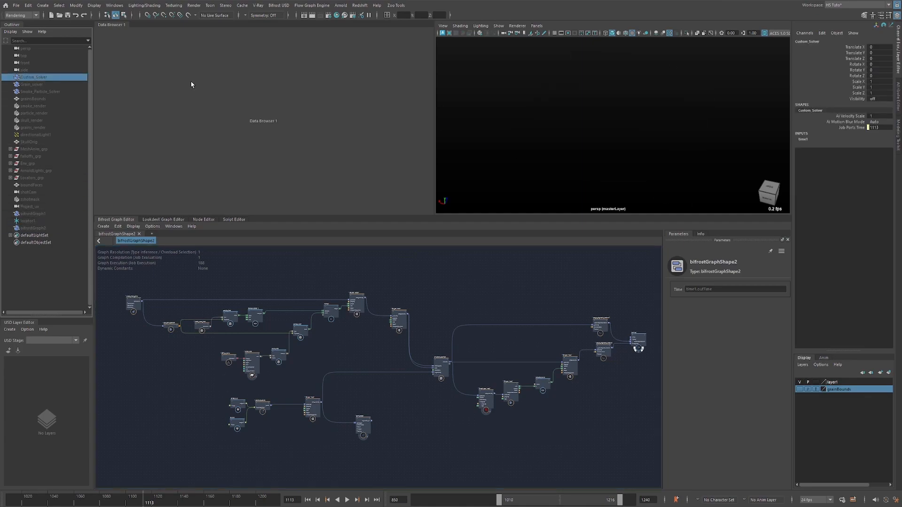
pyautogui.click(592, 163)
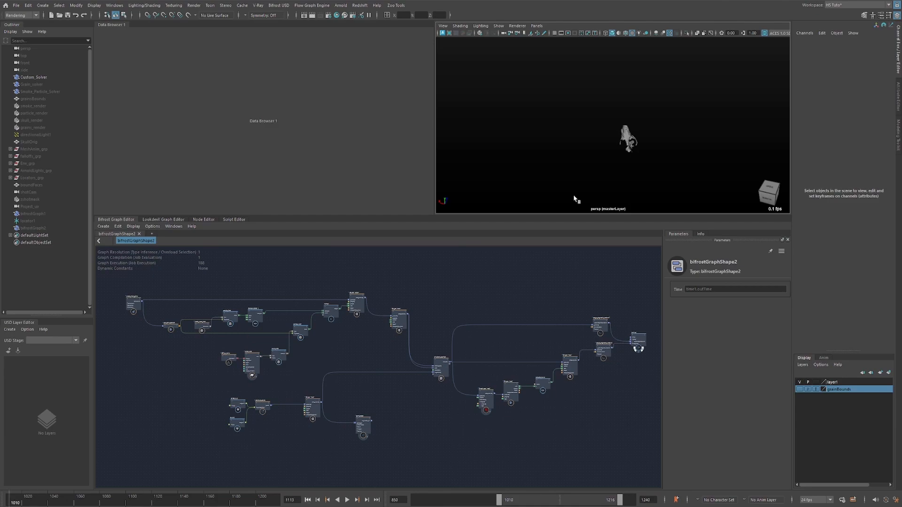
pyautogui.click(626, 139)
pyautogui.press('f')
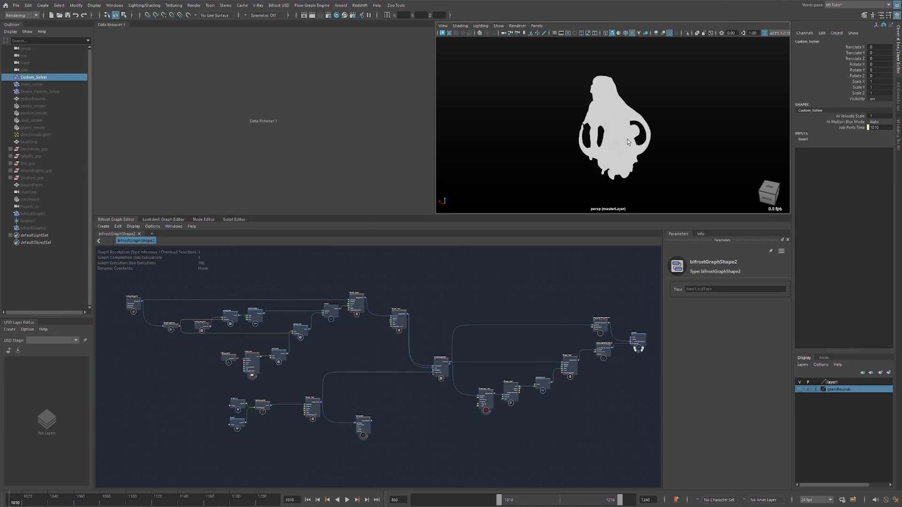
pyautogui.keyDown('alt'); pyautogui.moveTo(624, 161); pyautogui.dragTo(543, 144); pyautogui.keyUp('alt')
pyautogui.click(543, 144)
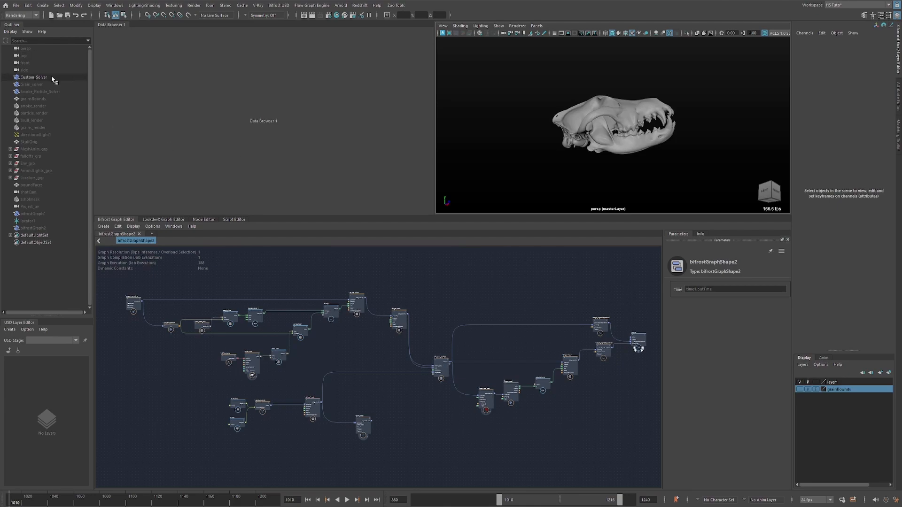
# Close the bifrostGraphShape2 graph and open the Custom_Solver graph focused on its MeshAnim input node.
pyautogui.click(139, 234)
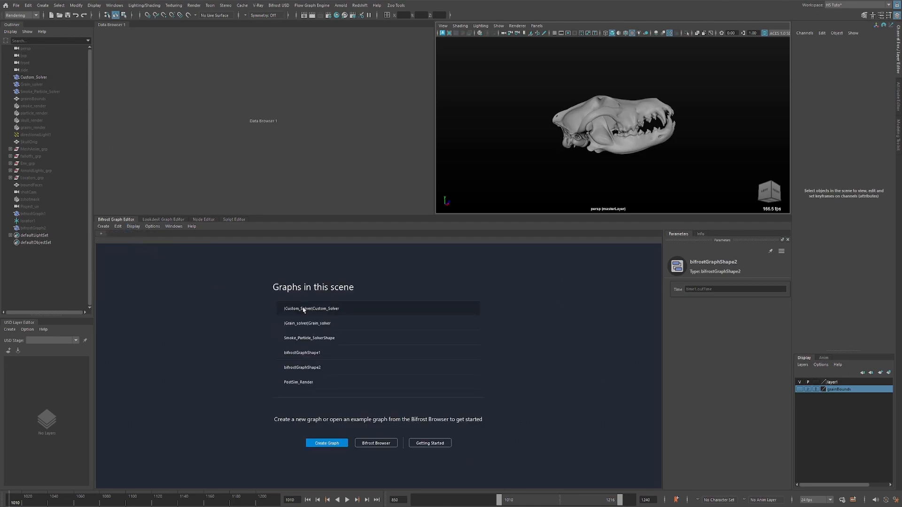
pyautogui.keyDown('alt'); pyautogui.moveTo(213, 376); pyautogui.dragTo(355, 377, button='middle'); pyautogui.keyUp('alt')
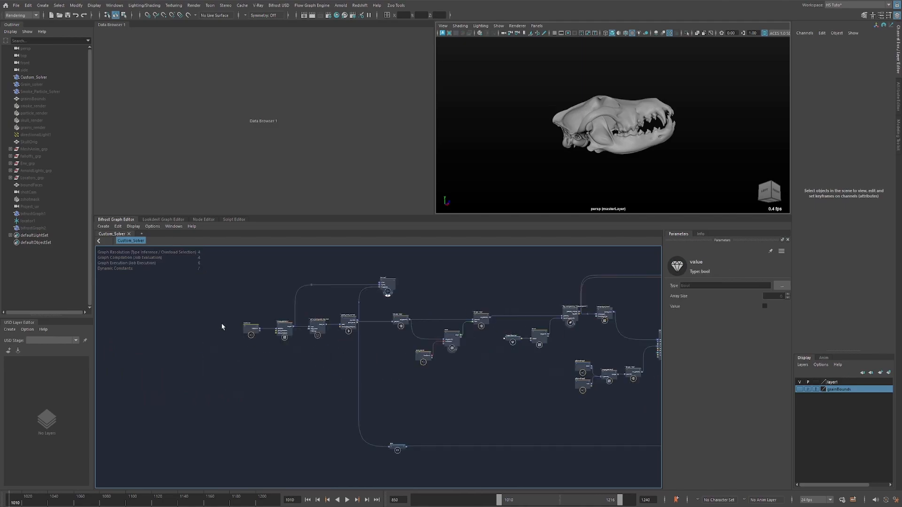
pyautogui.moveTo(231, 354); pyautogui.dragTo(279, 307)
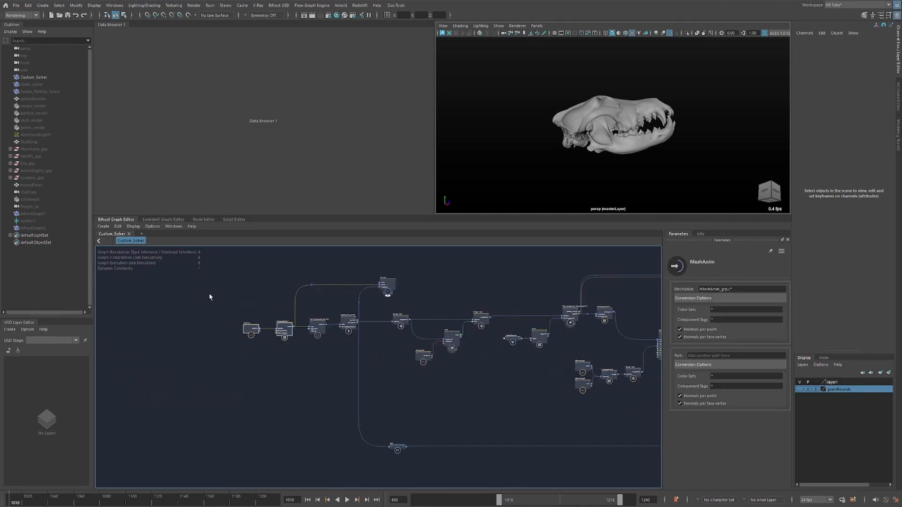
pyautogui.moveTo(210, 297); pyautogui.dragTo(251, 349)
pyautogui.press('f')
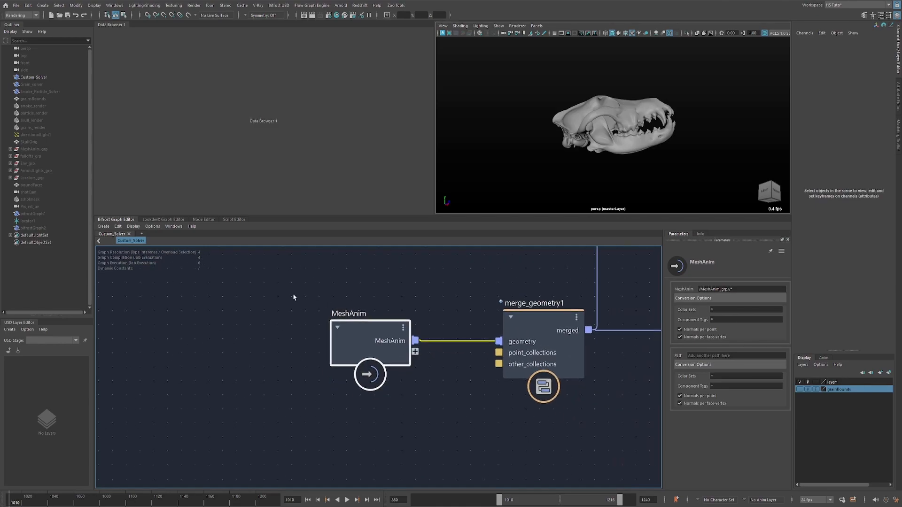
# Show MeshAnim_grp instead of Custom_Solver and switch the viewport to untextured shading.
pyautogui.click(43, 149)
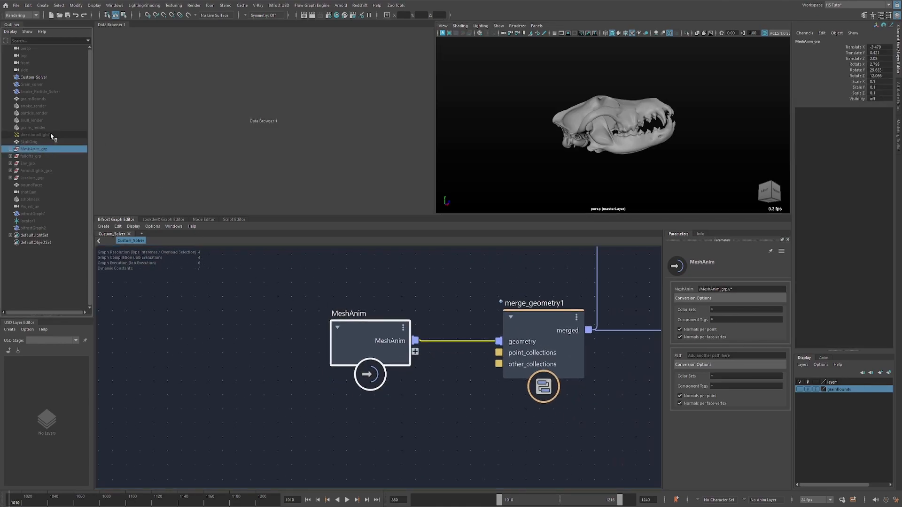
pyautogui.click(43, 78)
pyautogui.click(626, 171)
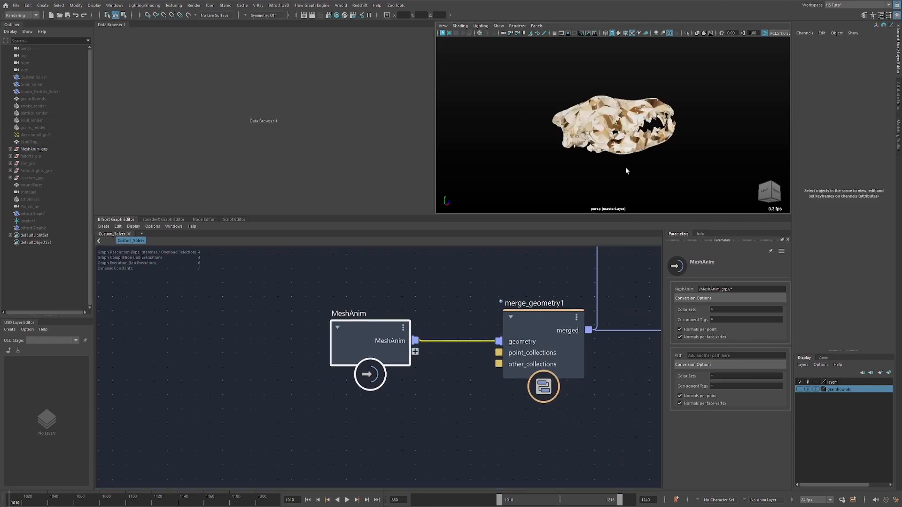
pyautogui.click(618, 33)
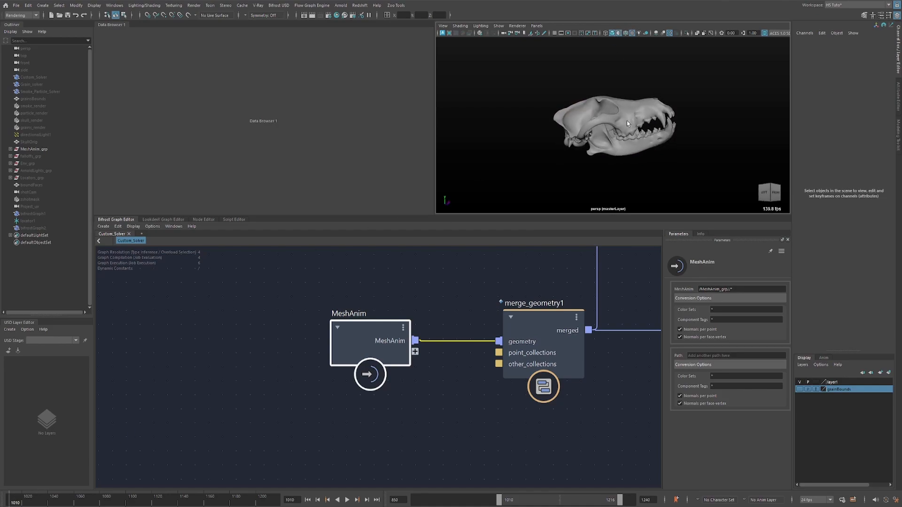
# Select the upper skull mesh and expand MeshAnim_grp to show its child meshes.
pyautogui.click(587, 115)
pyautogui.keyDown('alt'); pyautogui.moveTo(585, 117); pyautogui.dragTo(577, 142); pyautogui.keyUp('alt')
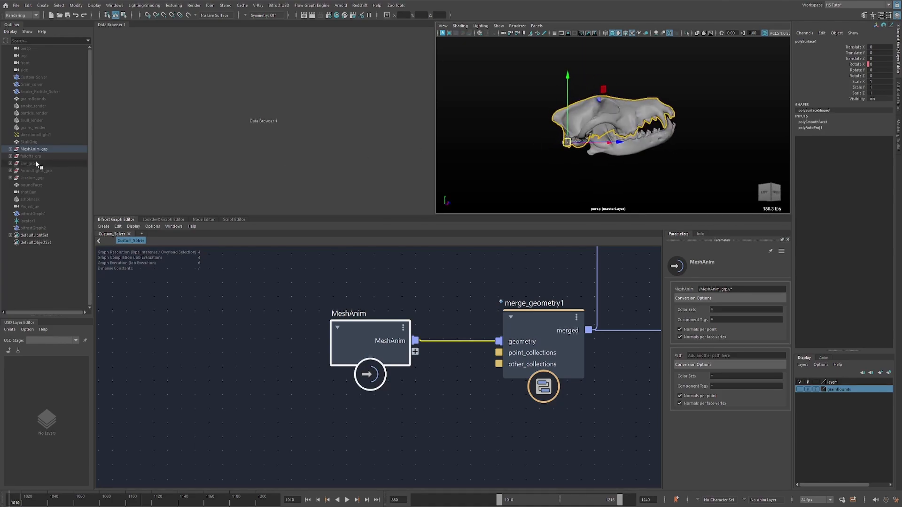
pyautogui.click(10, 149)
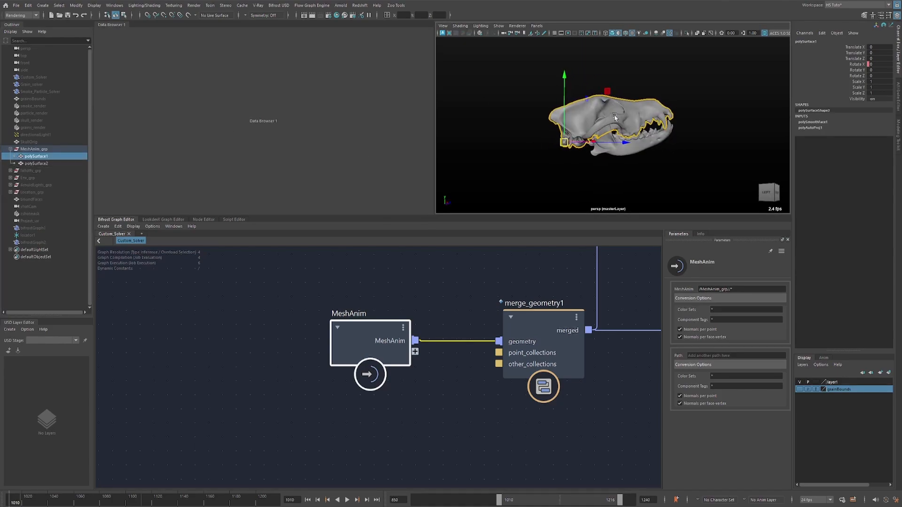
pyautogui.keyDown('alt'); pyautogui.moveTo(615, 115); pyautogui.dragTo(521, 154); pyautogui.keyUp('alt')
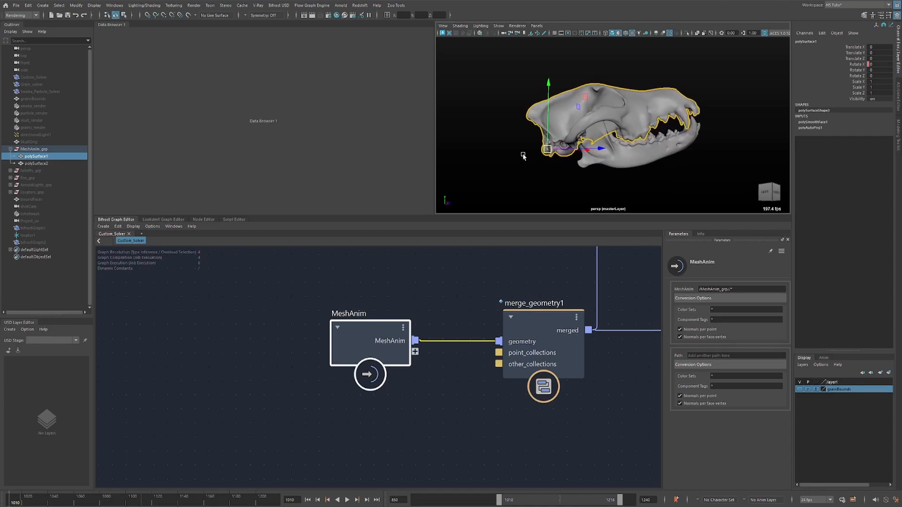
# Try rotating the upper skull about its jaw pivot, and undo the rotation.
pyautogui.press('e')
pyautogui.moveTo(580, 97)
pyautogui.mouseDown()
pyautogui.moveTo(550, 89)
pyautogui.moveTo(563, 92)
pyautogui.mouseUp()
pyautogui.hotkey('ctrl', 'z')
# Inspect the upper skull's rotation animation curve in the Graph Editor, and close the editor.
pyautogui.hotkey('ctrl', 'f')
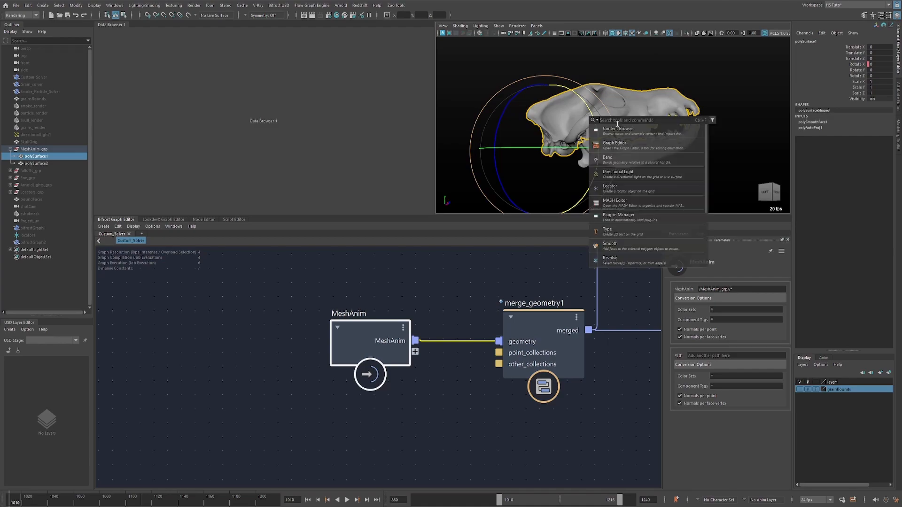
pyautogui.click(618, 145)
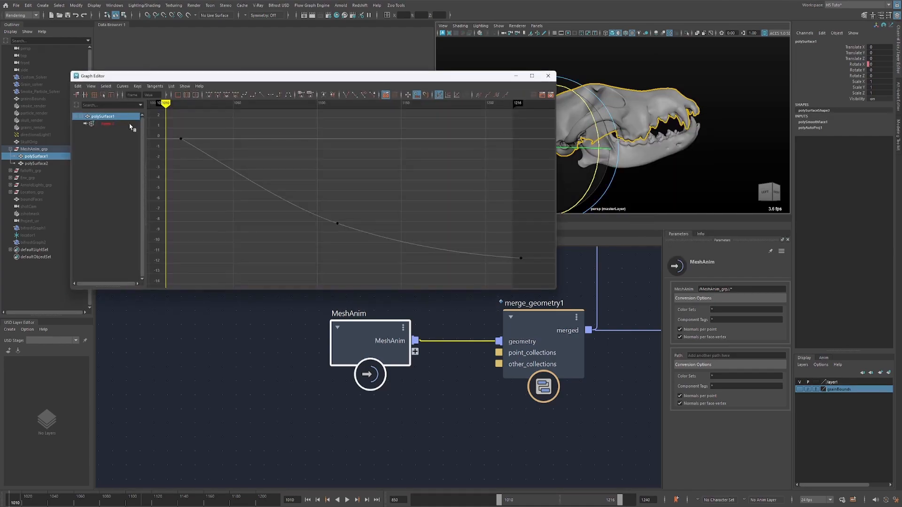
pyautogui.click(244, 181)
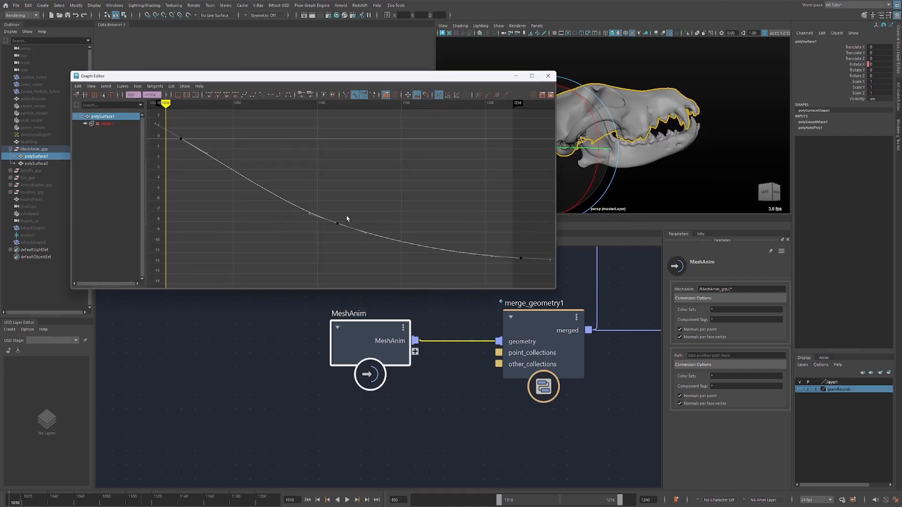
pyautogui.click(548, 76)
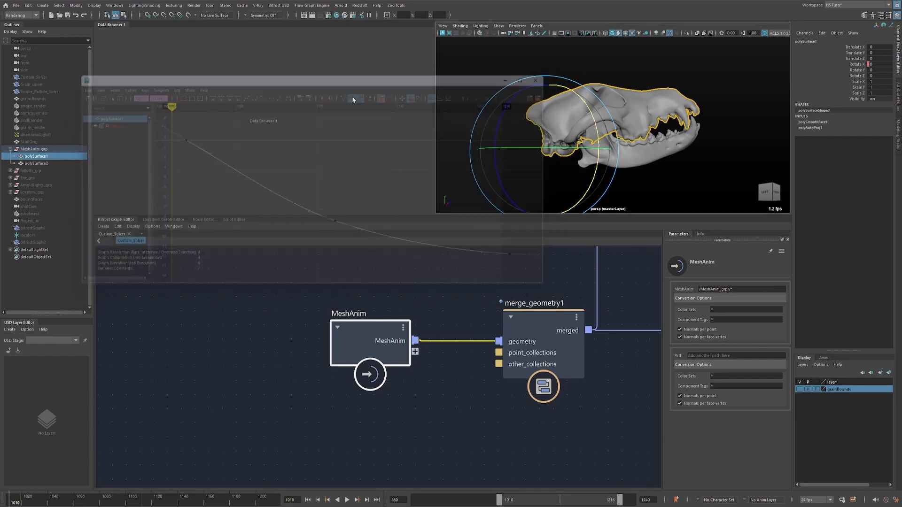
# Review the MeshAnim_grp hierarchy and the path entry that brings it into the MeshAnim input node.
pyautogui.click(41, 263)
pyautogui.click(39, 149)
pyautogui.click(38, 155)
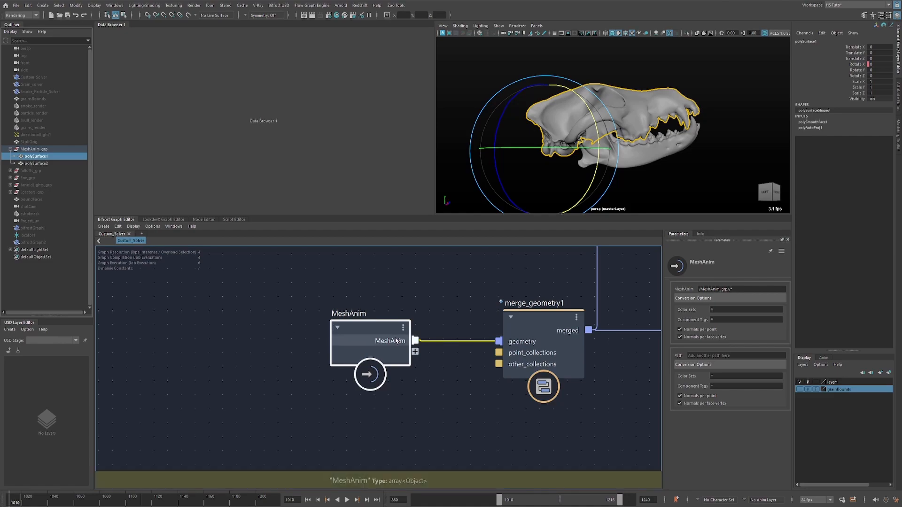
pyautogui.click(728, 289)
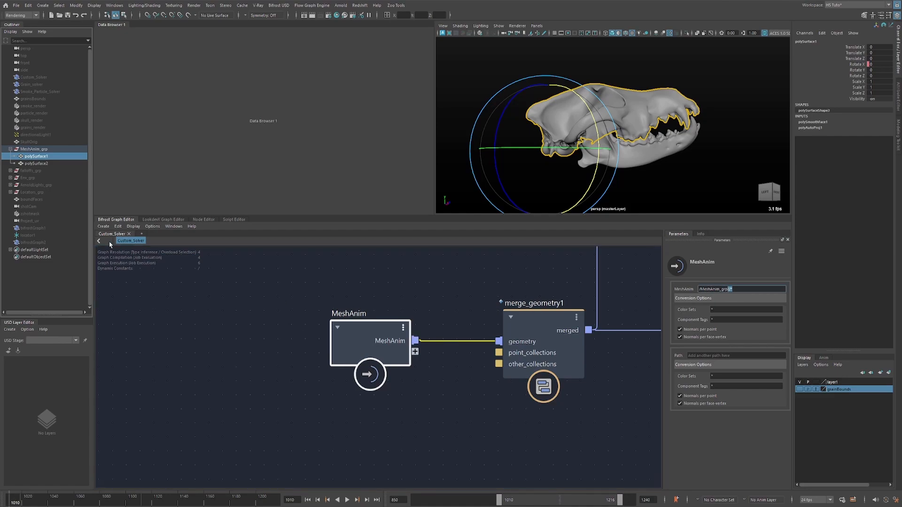
# Add a watchpoint to the connection between MeshAnim and merge_geometry1 to read the array size.
pyautogui.moveTo(463, 315); pyautogui.dragTo(455, 370)
pyautogui.hotkey('shift', 'w')
pyautogui.keyDown('alt'); pyautogui.moveTo(499, 274); pyautogui.dragTo(416, 310, button='middle'); pyautogui.keyUp('alt')
pyautogui.keyDown('alt'); pyautogui.moveTo(417, 310); pyautogui.dragTo(337, 318, button='right'); pyautogui.keyUp('alt')
pyautogui.keyDown('alt'); pyautogui.moveTo(443, 279); pyautogui.dragTo(360, 353, button='middle'); pyautogui.keyUp('alt')
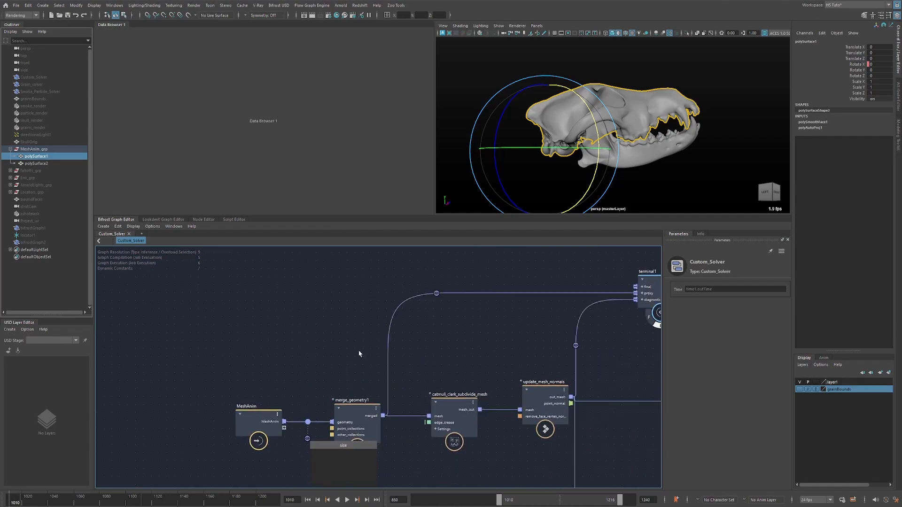
pyautogui.keyDown('alt'); pyautogui.moveTo(594, 311); pyautogui.dragTo(536, 299, button='middle'); pyautogui.keyUp('alt')
pyautogui.keyDown('alt'); pyautogui.moveTo(229, 376); pyautogui.dragTo(272, 339, button='middle'); pyautogui.keyUp('alt')
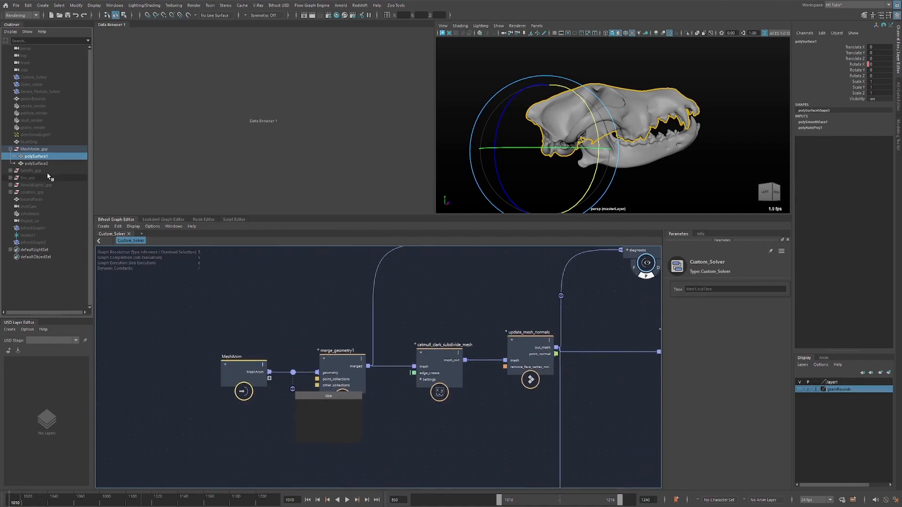
# Make Custom_Solver visible again and hide MeshAnim_grp.
pyautogui.click(34, 149)
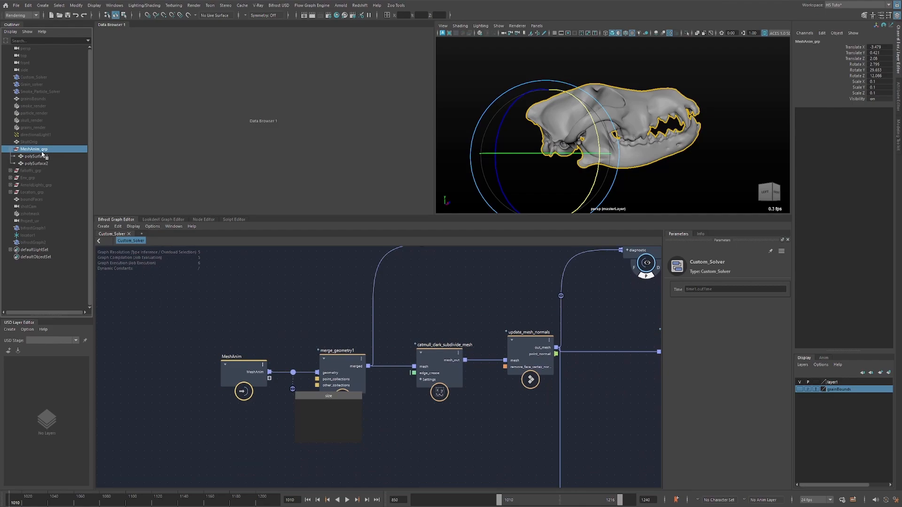
pyautogui.click(57, 78)
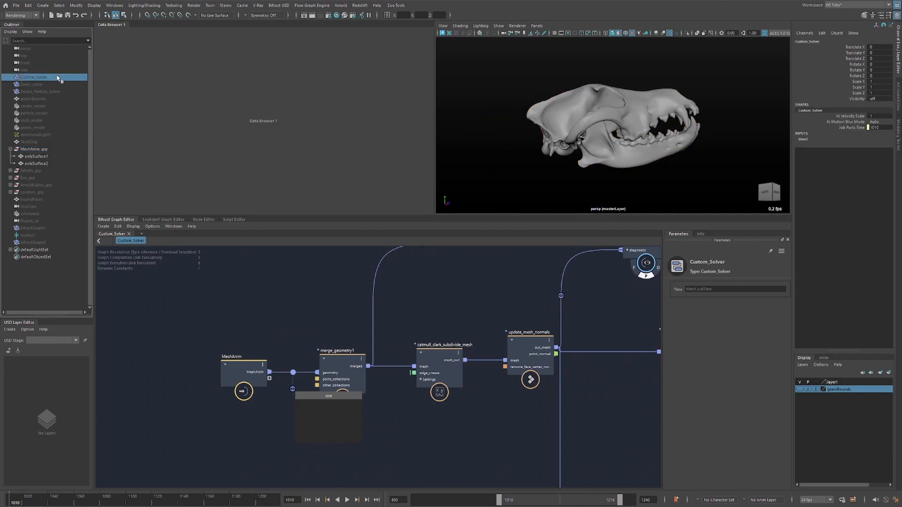
pyautogui.click(49, 150)
pyautogui.hotkey('ctrl', 'h')
# Compare the MeshAnim array size with the meshes polySurface1 and polySurface2, and remove the watchpoint.
pyautogui.moveTo(299, 382); pyautogui.dragTo(282, 399)
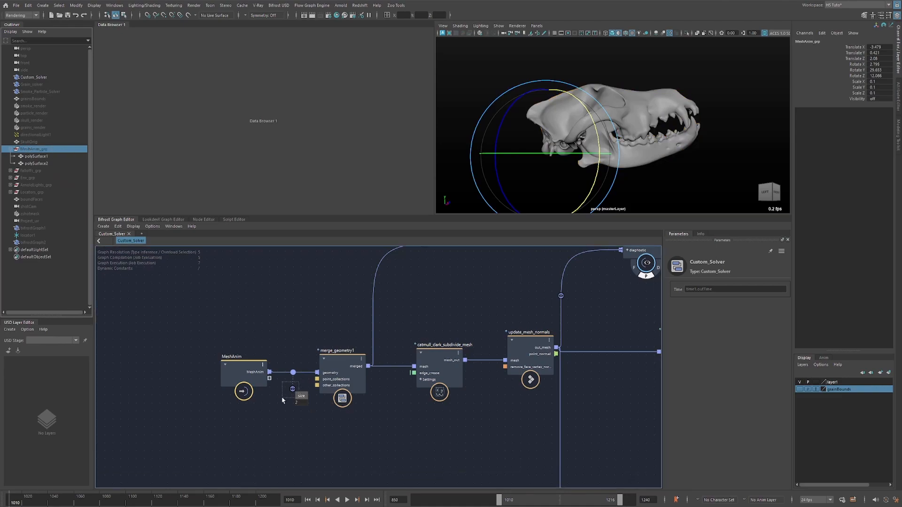
pyautogui.click(42, 157)
pyautogui.click(43, 164)
pyautogui.click(44, 157)
pyautogui.click(42, 149)
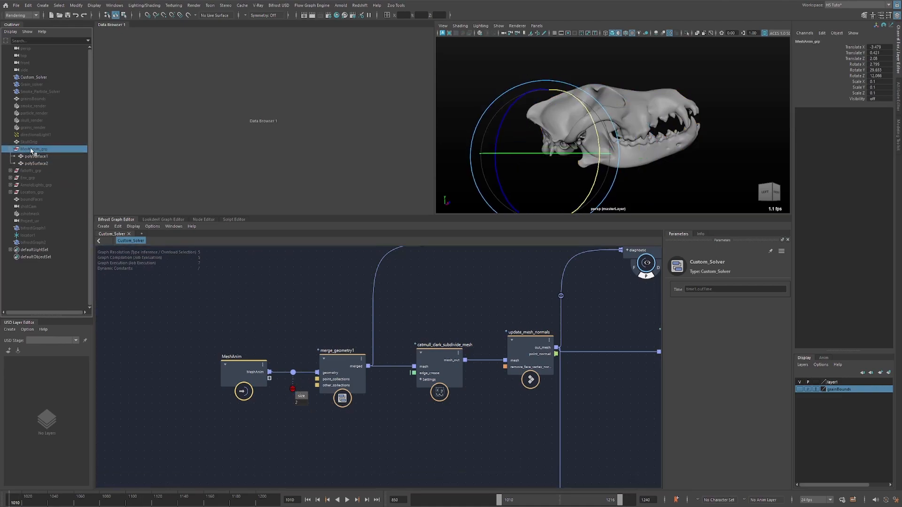
pyautogui.moveTo(311, 306); pyautogui.dragTo(311, 310)
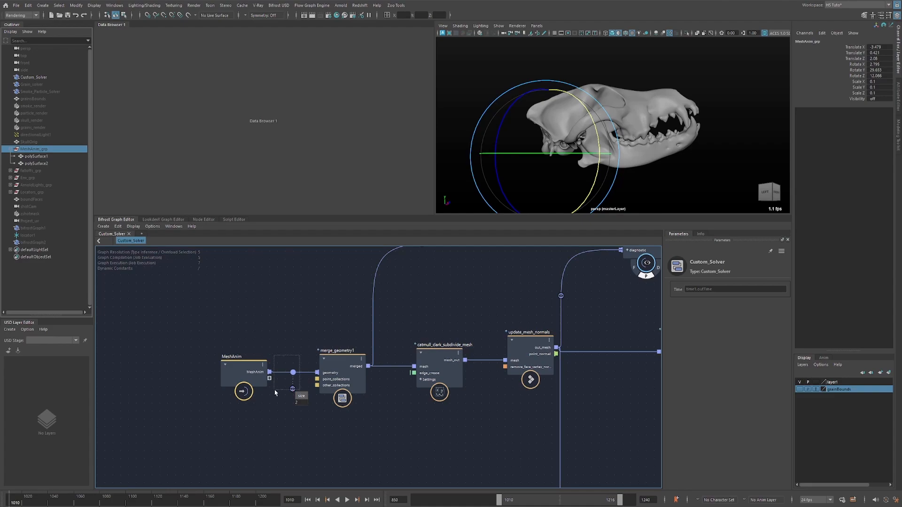
# Inspect the merged mesh's properties with a watchpoint on the connection from merge_geometry1 to terminal1's proxy input.
pyautogui.moveTo(410, 338); pyautogui.dragTo(251, 328, button='middle')
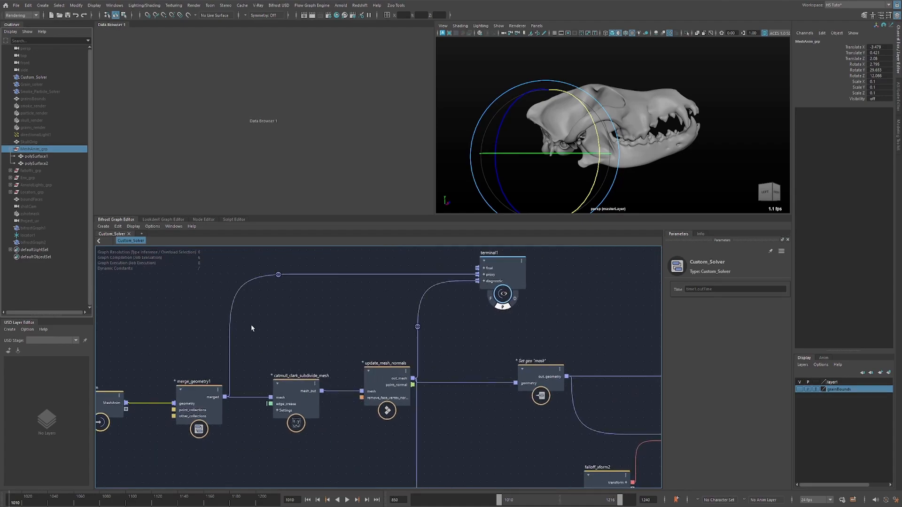
pyautogui.doubleClick(277, 274)
pyautogui.doubleClick(277, 275)
pyautogui.moveTo(302, 275); pyautogui.dragTo(327, 284)
pyautogui.doubleClick(300, 275)
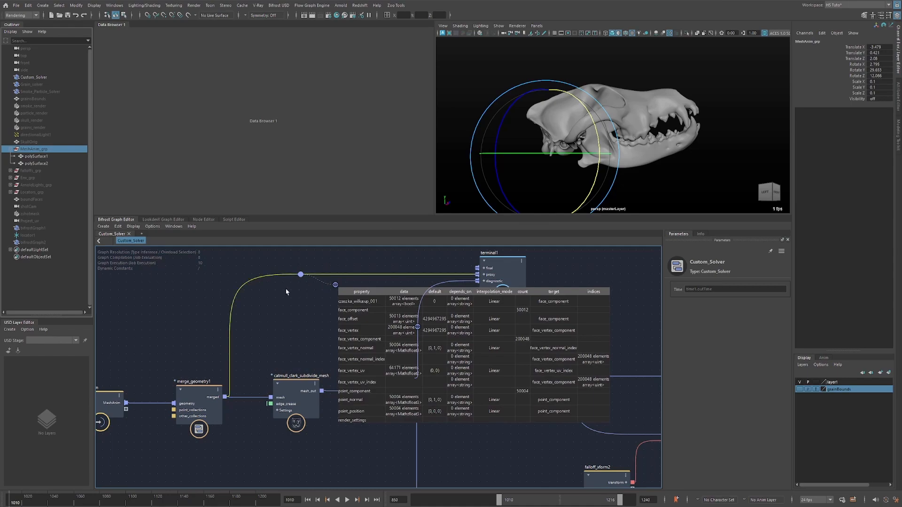
pyautogui.moveTo(305, 346)
pyautogui.mouseDown(button='middle')
pyautogui.moveTo(386, 305)
pyautogui.moveTo(317, 343)
pyautogui.mouseUp(button='middle')
# Review the catmull_clark_subdivide_mesh settings and turn on wireframe over the shaded skull in the viewport.
pyautogui.click(363, 356)
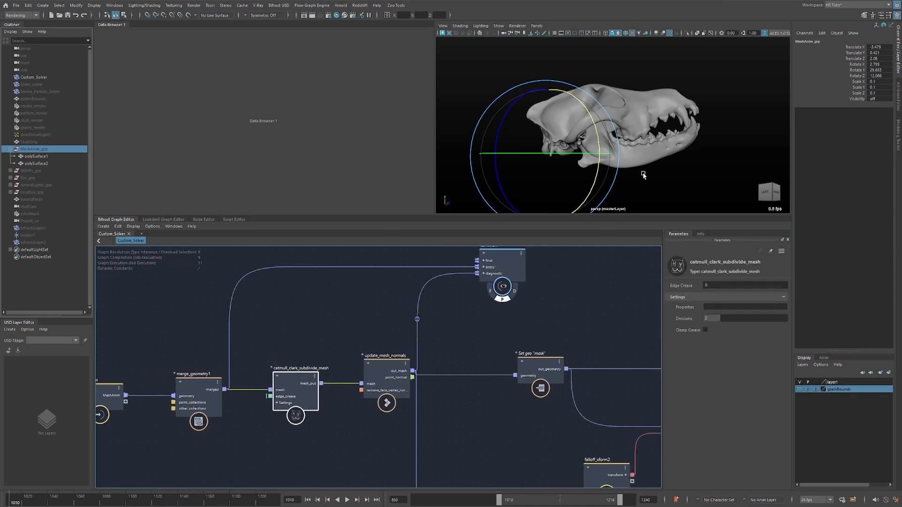
pyautogui.hotkey('alt', '5')
pyautogui.keyDown('alt'); pyautogui.moveTo(668, 137); pyautogui.dragTo(640, 139); pyautogui.keyUp('alt')
pyautogui.click(721, 121)
pyautogui.scroll(3, 723, 124)
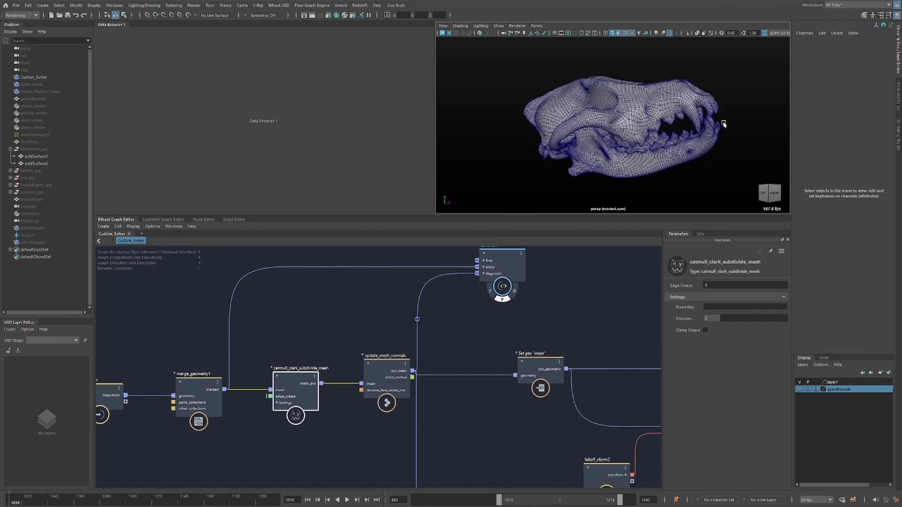
# Check the merged mesh's point_component count with a watchpoint on terminal1's proxy connection, and remove the watchpoint.
pyautogui.doubleClick(300, 267)
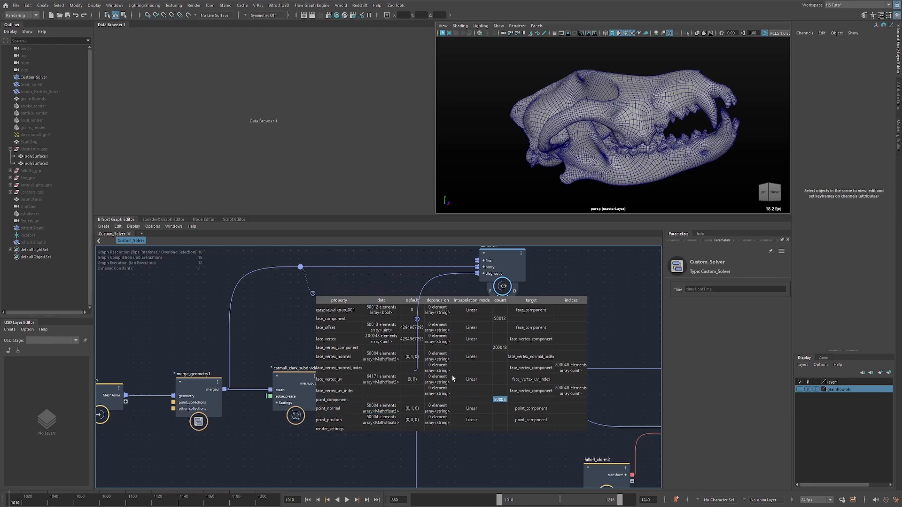
pyautogui.doubleClick(305, 267)
pyautogui.keyDown('alt'); pyautogui.moveTo(573, 136); pyautogui.dragTo(640, 153); pyautogui.keyUp('alt')
# Select the catmull_clark_subdivide_mesh node to examine its subdivision settings.
pyautogui.keyDown('alt'); pyautogui.moveTo(331, 336); pyautogui.dragTo(332, 313, button='middle'); pyautogui.keyUp('alt')
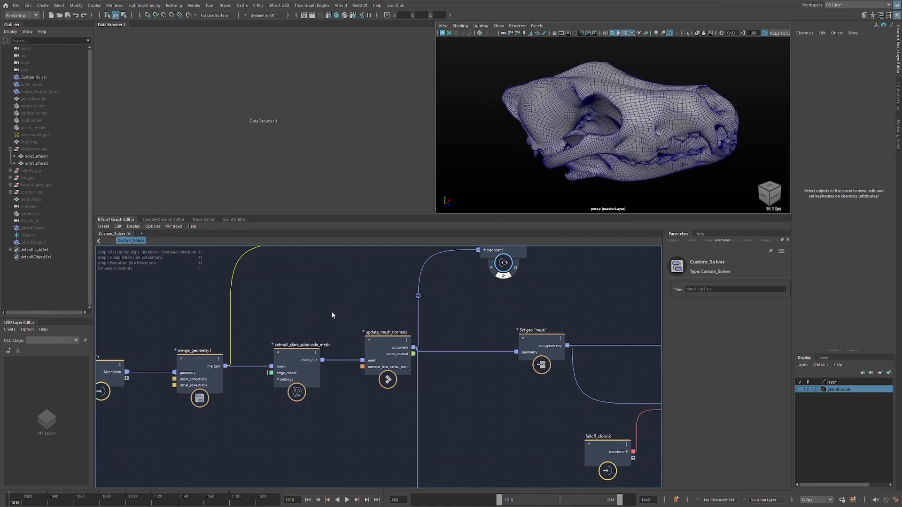
pyautogui.keyDown('alt'); pyautogui.moveTo(407, 296); pyautogui.dragTo(393, 312, button='middle'); pyautogui.keyUp('alt')
pyautogui.click(283, 369)
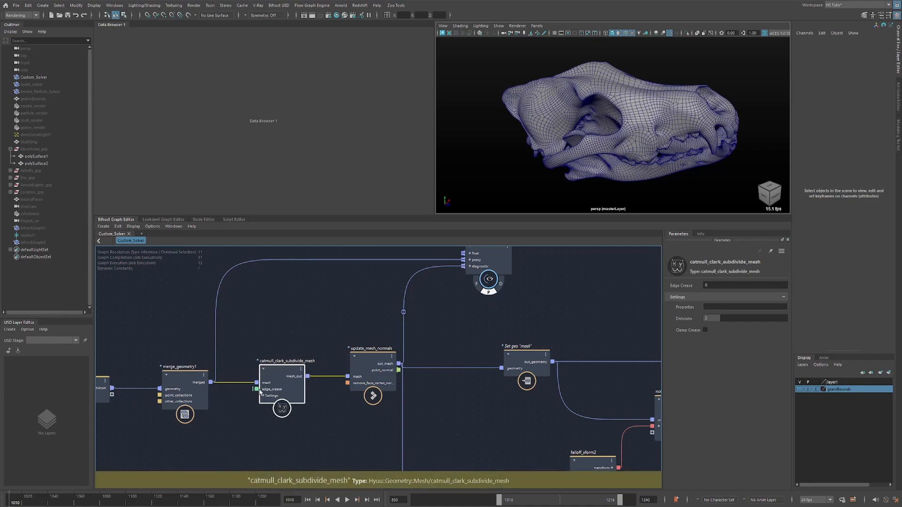
# Open the node library, collapse the Core category and browse to the nodes of the Hyuu category.
pyautogui.click(174, 226)
pyautogui.click(181, 251)
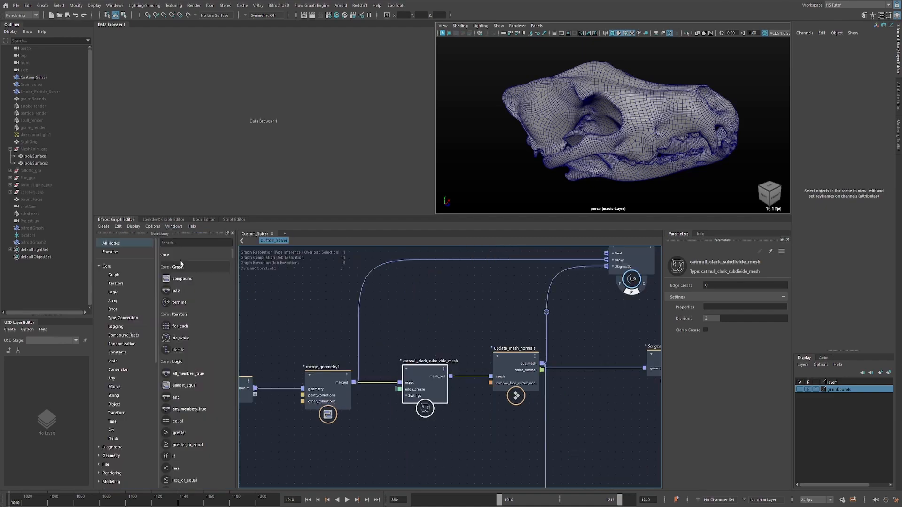
pyautogui.click(98, 266)
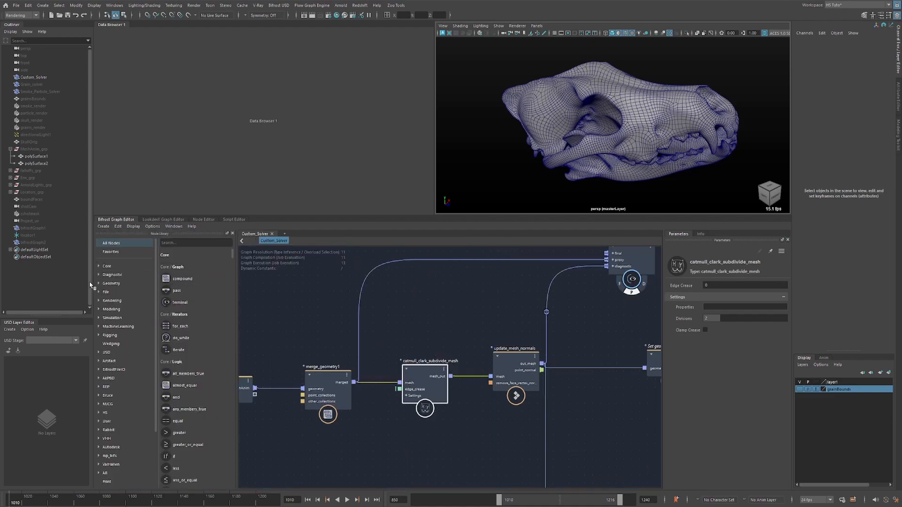
pyautogui.keyDown('alt'); pyautogui.moveTo(286, 335); pyautogui.dragTo(327, 308, button='middle'); pyautogui.keyUp('alt')
pyautogui.moveTo(438, 315); pyautogui.dragTo(489, 368)
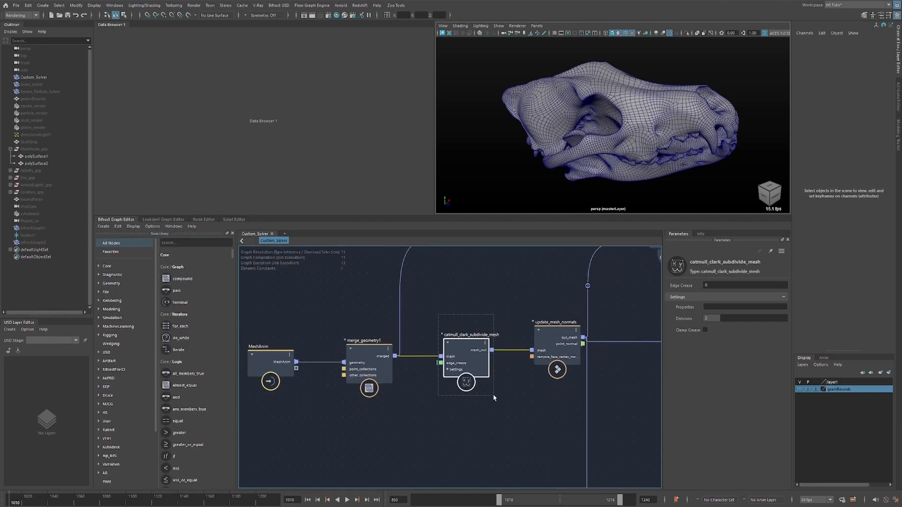
pyautogui.moveTo(495, 400); pyautogui.dragTo(495, 400)
pyautogui.click(119, 440)
pyautogui.click(115, 447)
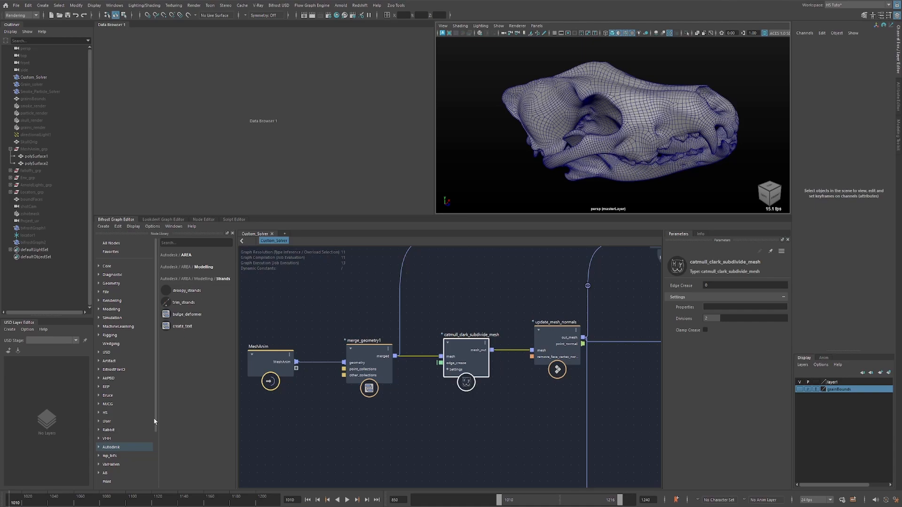
pyautogui.scroll(-2, 155, 459)
pyautogui.click(116, 450)
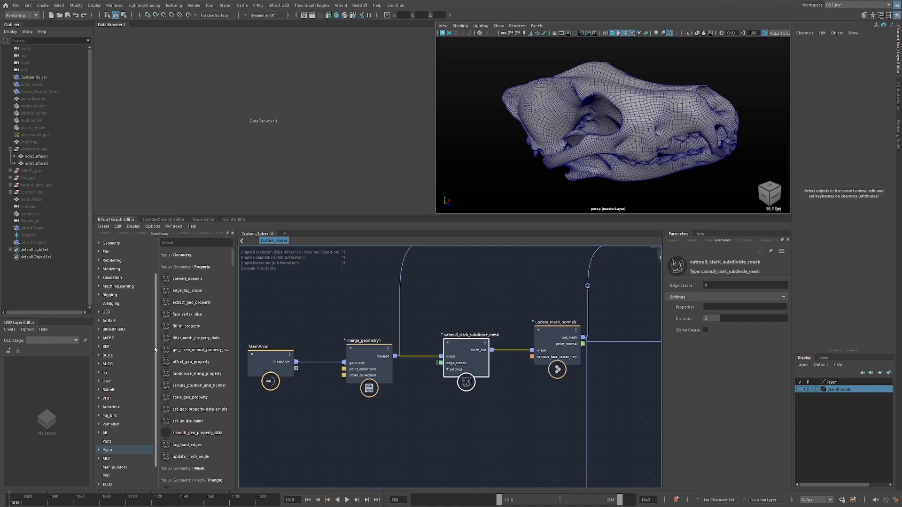
# Switch terminal1's viewport output from proxy to diagnostic and look at the subdivided skull from another side.
pyautogui.moveTo(497, 342); pyautogui.dragTo(466, 334, button='middle')
pyautogui.moveTo(503, 277); pyautogui.dragTo(500, 296, button='middle')
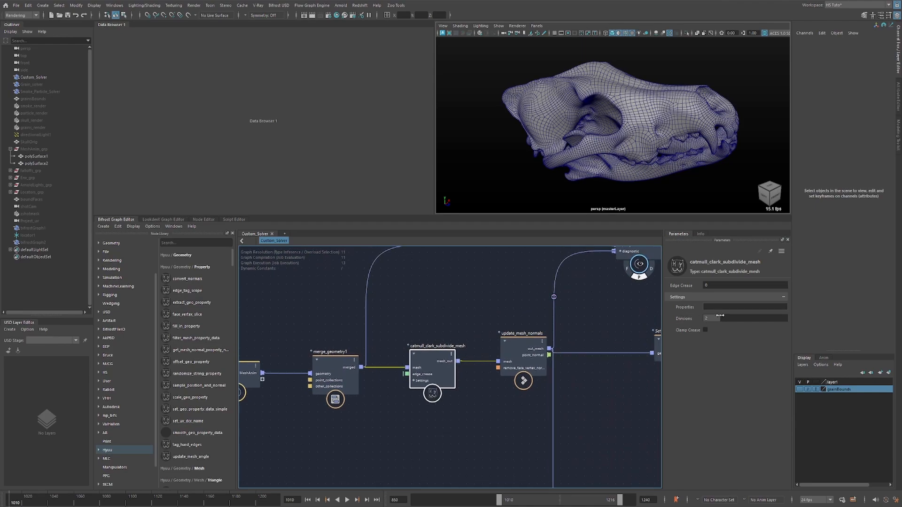
pyautogui.moveTo(608, 284); pyautogui.dragTo(502, 330, button='middle')
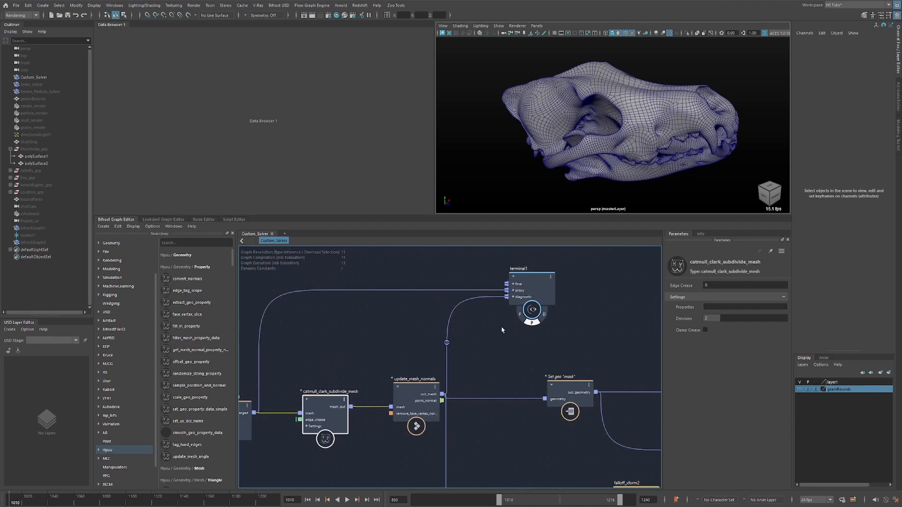
pyautogui.click(543, 320)
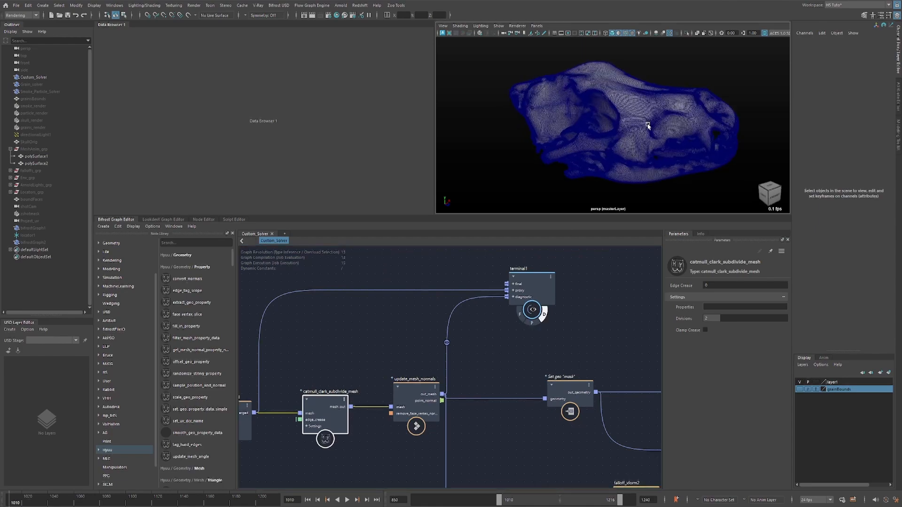
pyautogui.keyDown('alt'); pyautogui.moveTo(637, 122); pyautogui.dragTo(540, 122); pyautogui.keyUp('alt')
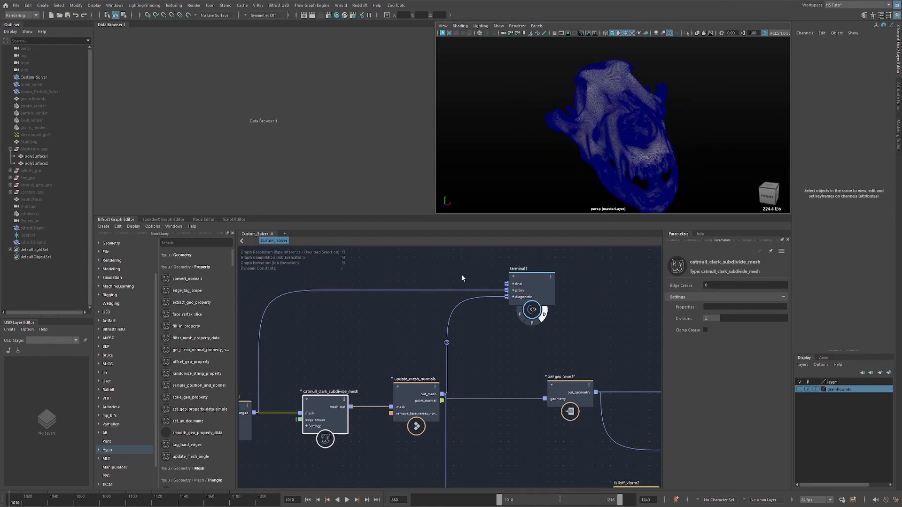
# Check the subdivided mesh's point_component count with a watchpoint on terminal1's diagnostic connection, and close the node library.
pyautogui.rightClick(450, 345)
pyautogui.click(474, 377)
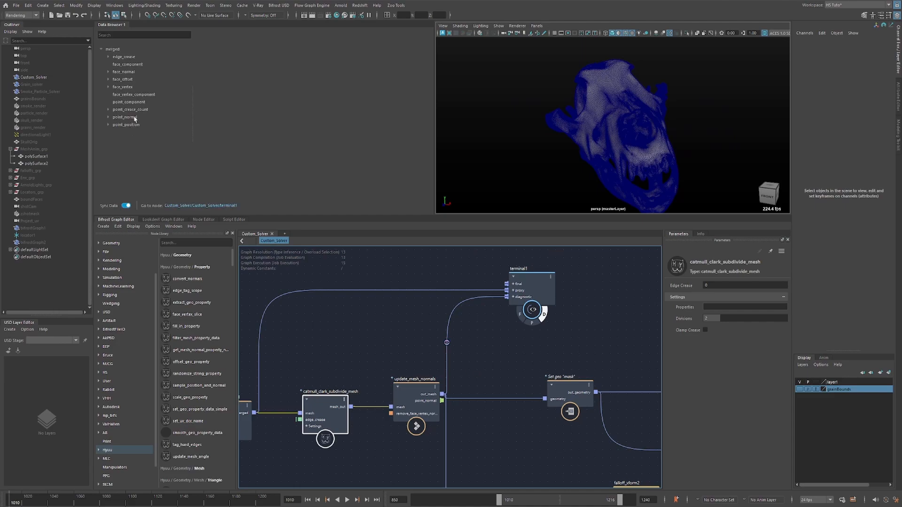
pyautogui.click(130, 103)
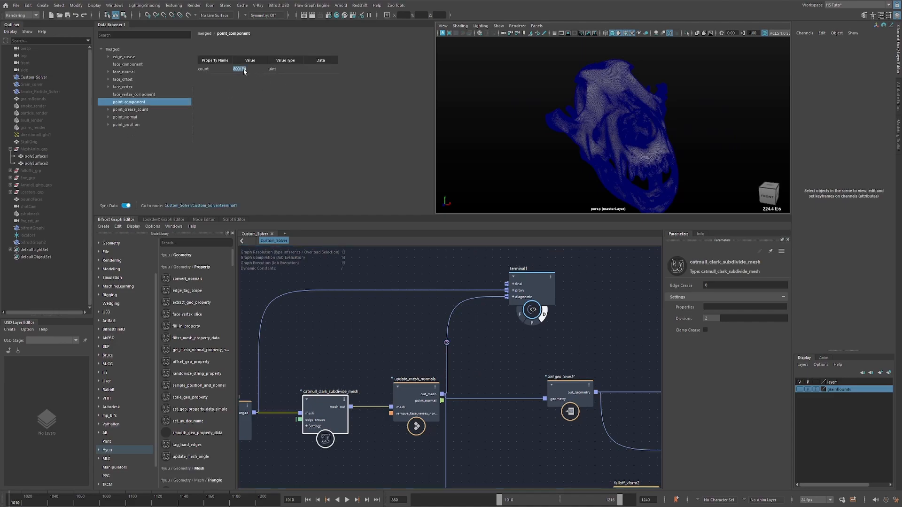
pyautogui.click(174, 227)
pyautogui.click(182, 247)
# Play back the animation of the subdivided skull, stop it, and remove the watchpoint from the diagnostic connection.
pyautogui.keyDown('alt'); pyautogui.moveTo(566, 182); pyautogui.dragTo(549, 183); pyautogui.keyUp('alt')
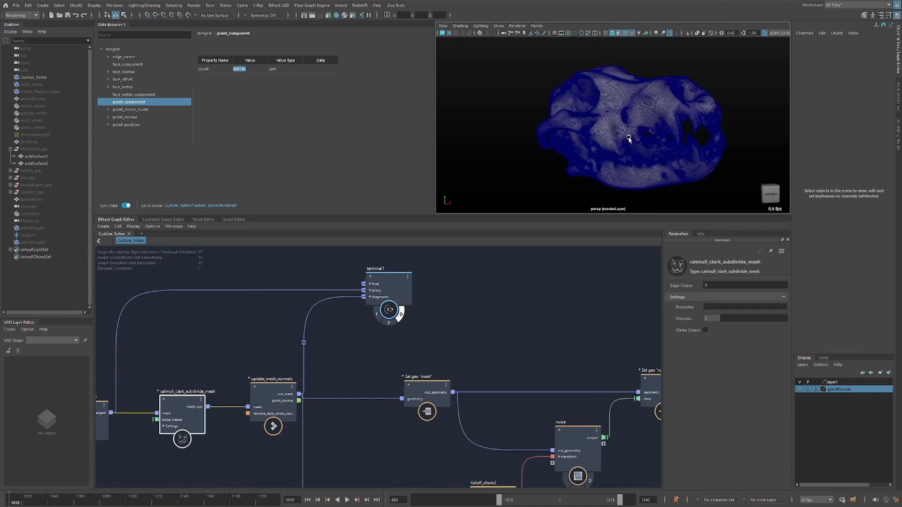
pyautogui.keyDown('alt'); pyautogui.moveTo(333, 347); pyautogui.dragTo(430, 311, button='middle'); pyautogui.keyUp('alt')
pyautogui.click(326, 327)
pyautogui.click(411, 323)
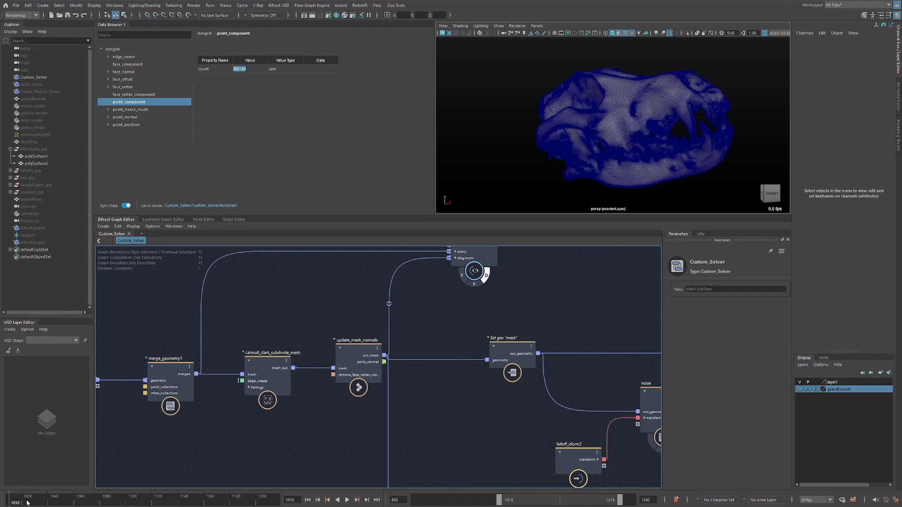
pyautogui.hotkey('alt', 'v')
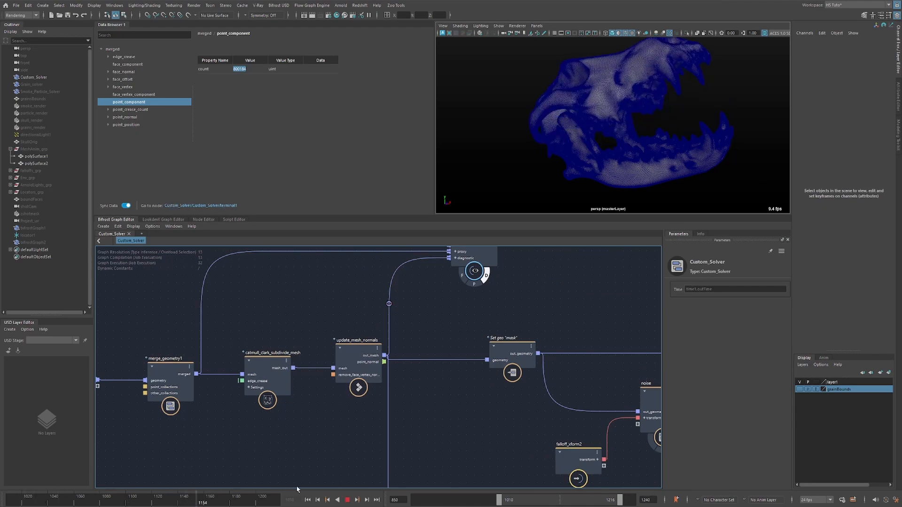
pyautogui.press('Escape')
pyautogui.press('Delete')
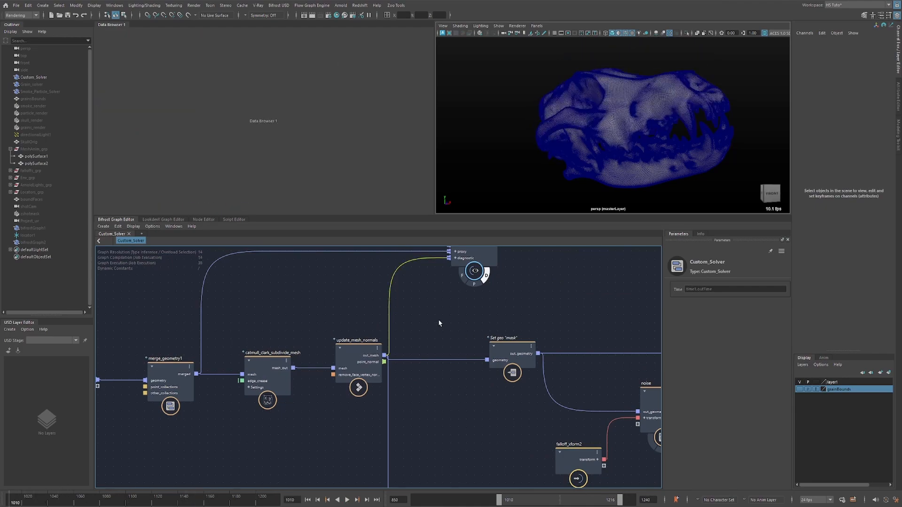
# Look over the rest of the Custom_Solver graph and examine the property settings of the Set geo "mask" node.
pyautogui.keyDown('alt'); pyautogui.moveTo(483, 320); pyautogui.dragTo(409, 324, button='middle'); pyautogui.keyUp('alt')
pyautogui.keyDown('alt'); pyautogui.moveTo(448, 319); pyautogui.dragTo(421, 314, button='right'); pyautogui.keyUp('alt')
pyautogui.keyDown('alt'); pyautogui.moveTo(491, 318); pyautogui.dragTo(314, 301, button='middle'); pyautogui.keyUp('alt')
pyautogui.keyDown('alt'); pyautogui.moveTo(360, 299); pyautogui.dragTo(349, 311, button='right'); pyautogui.keyUp('alt')
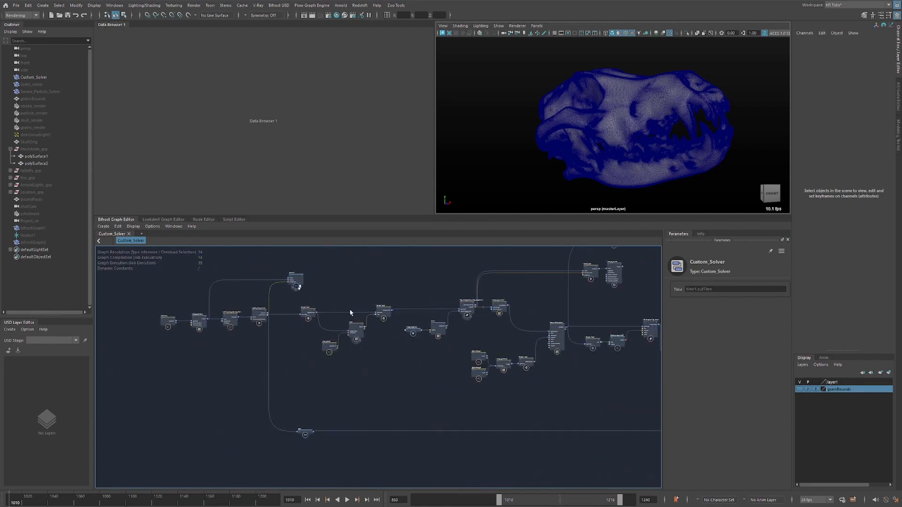
pyautogui.keyDown('alt'); pyautogui.moveTo(333, 311); pyautogui.dragTo(256, 312, button='middle'); pyautogui.keyUp('alt')
pyautogui.moveTo(415, 335); pyautogui.dragTo(504, 390)
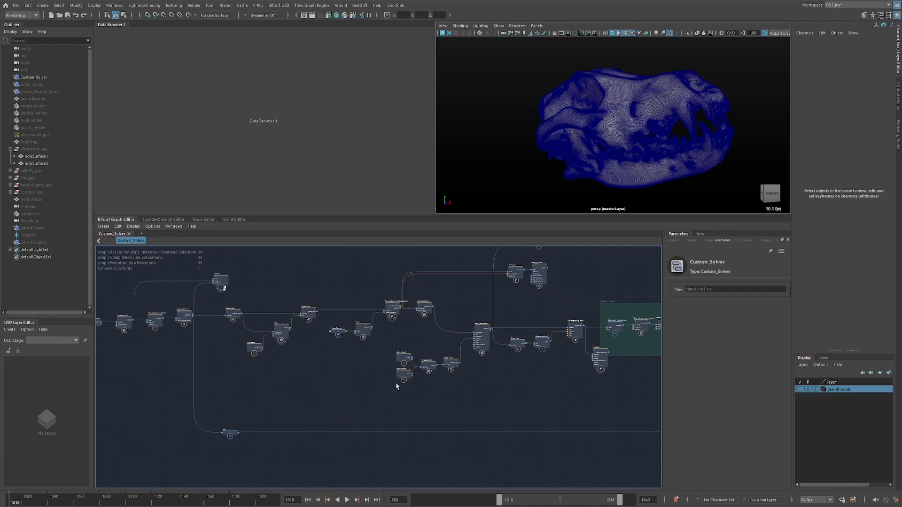
pyautogui.keyDown('alt'); pyautogui.moveTo(324, 350); pyautogui.dragTo(369, 343, button='right'); pyautogui.keyUp('alt')
pyautogui.keyDown('alt'); pyautogui.moveTo(240, 310); pyautogui.dragTo(367, 332, button='middle'); pyautogui.keyUp('alt')
pyautogui.keyDown('alt'); pyautogui.moveTo(301, 304); pyautogui.dragTo(330, 302, button='right'); pyautogui.keyUp('alt')
pyautogui.moveTo(331, 302); pyautogui.dragTo(271, 351)
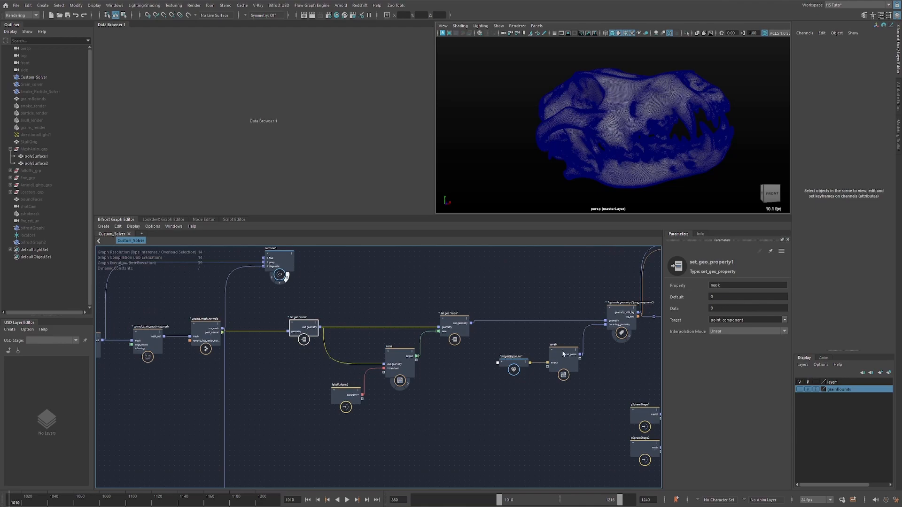
# Review the Set geo "noise" node's settings and open the noise compound that feeds its data input.
pyautogui.keyDown('alt'); pyautogui.moveTo(437, 433); pyautogui.dragTo(371, 424, button='middle'); pyautogui.keyUp('alt')
pyautogui.click(386, 325)
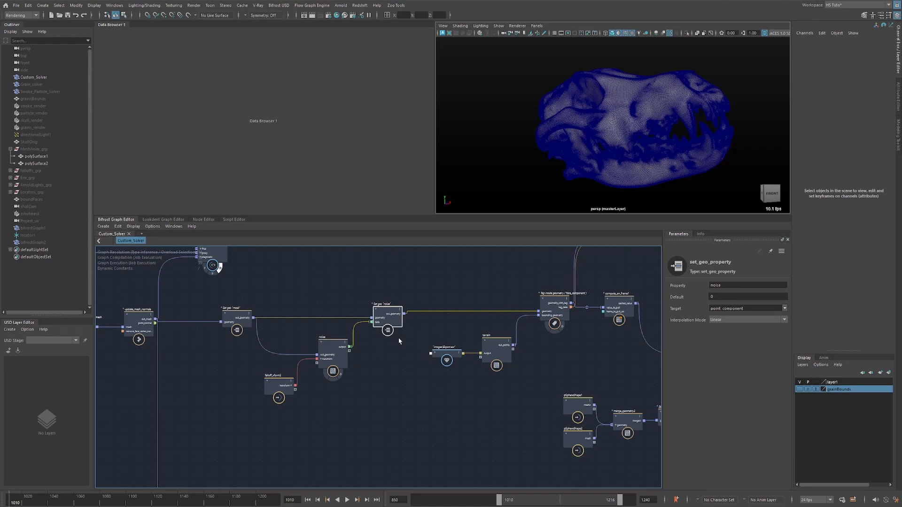
pyautogui.doubleClick(335, 348)
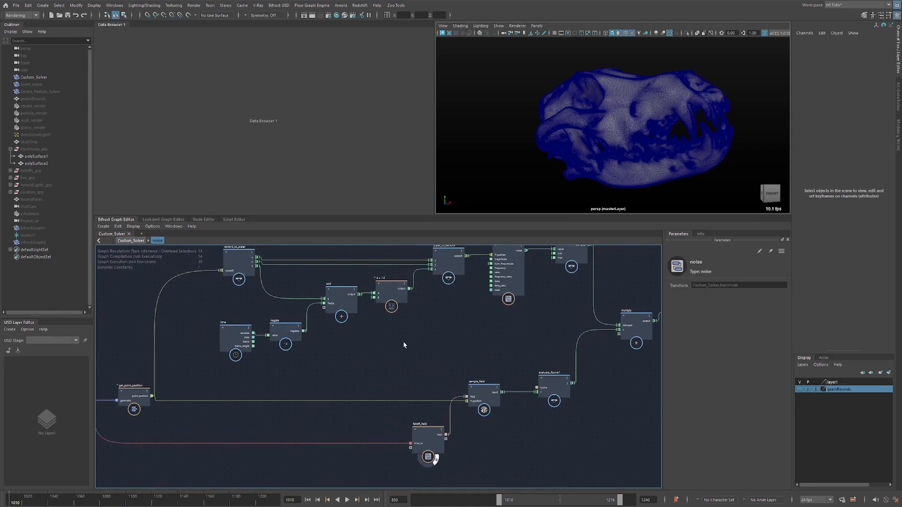
pyautogui.keyDown('alt'); pyautogui.moveTo(460, 318); pyautogui.dragTo(379, 354, button='middle'); pyautogui.keyUp('alt')
pyautogui.scroll(2, 418, 333)
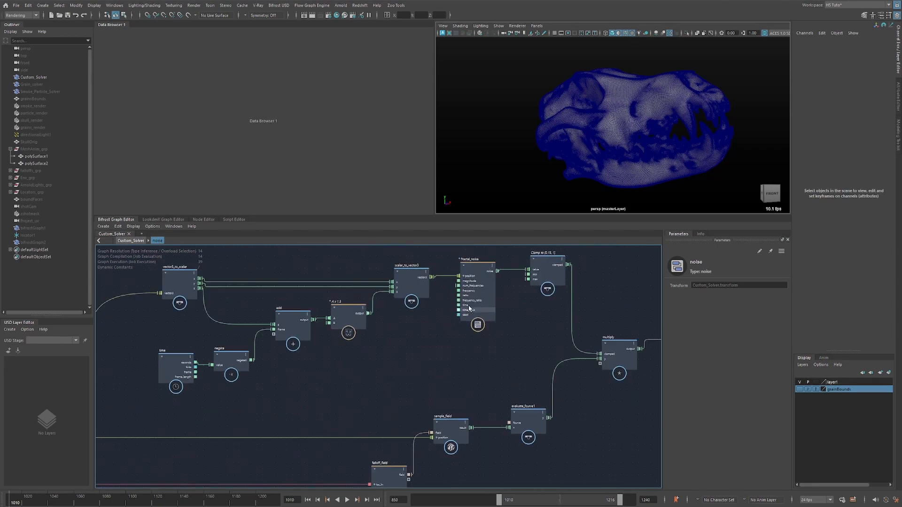
# Examine the fractal_noise node's settings inside the noise compound.
pyautogui.moveTo(510, 257); pyautogui.dragTo(489, 271)
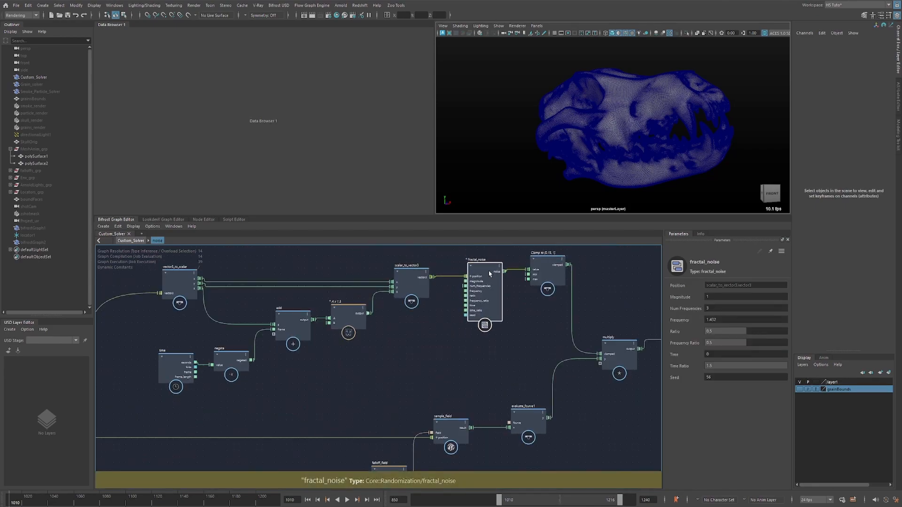
pyautogui.click(404, 356)
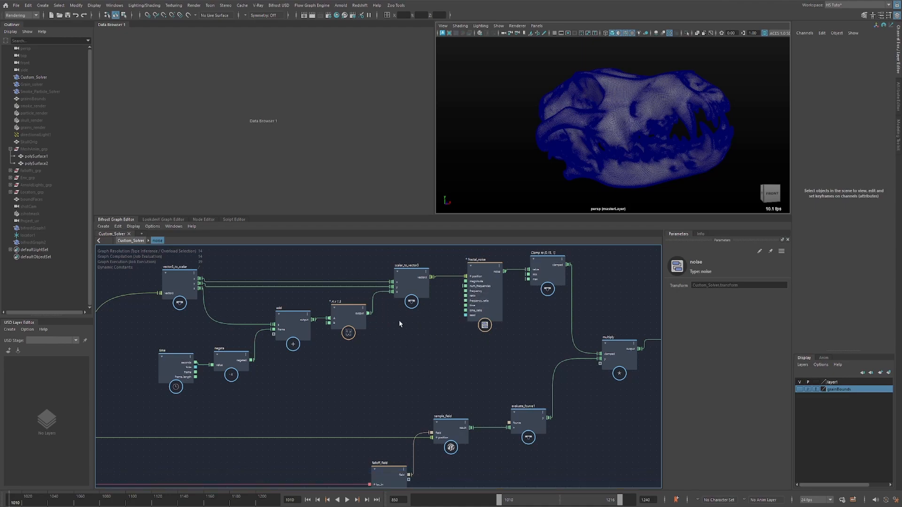
pyautogui.moveTo(480, 277); pyautogui.dragTo(477, 277)
pyautogui.keyDown('alt'); pyautogui.moveTo(413, 329); pyautogui.dragTo(473, 328, button='middle'); pyautogui.keyUp('alt')
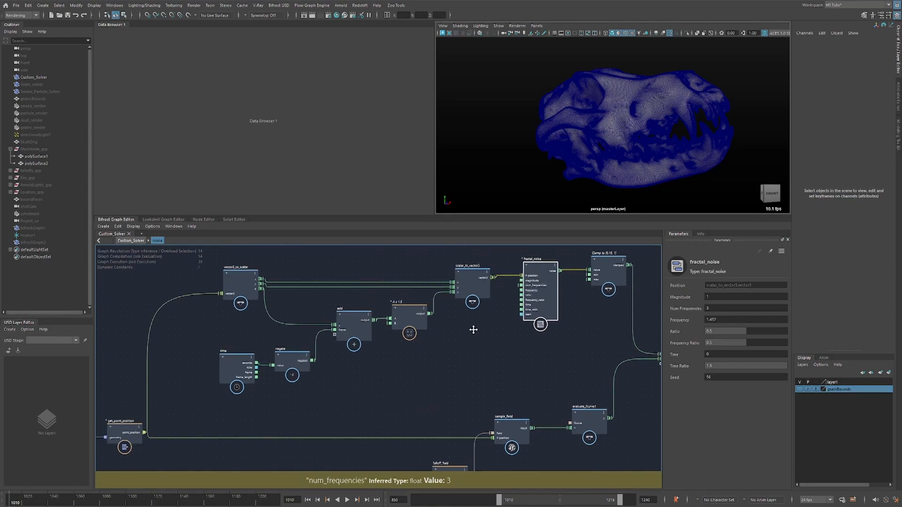
# Select the get_point_position node and turn off the wireframe over the shaded skull in the viewport.
pyautogui.scroll(-2, 292, 362)
pyautogui.click(160, 419)
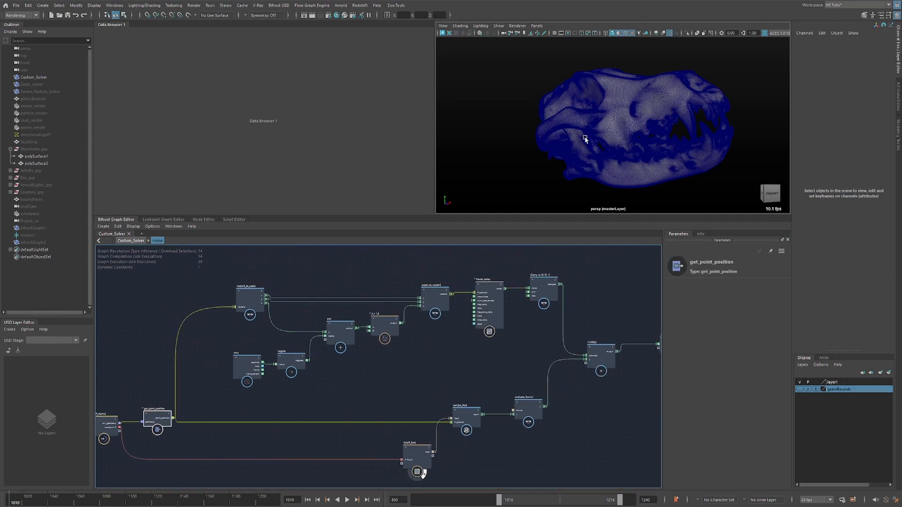
pyautogui.hotkey('alt', '5')
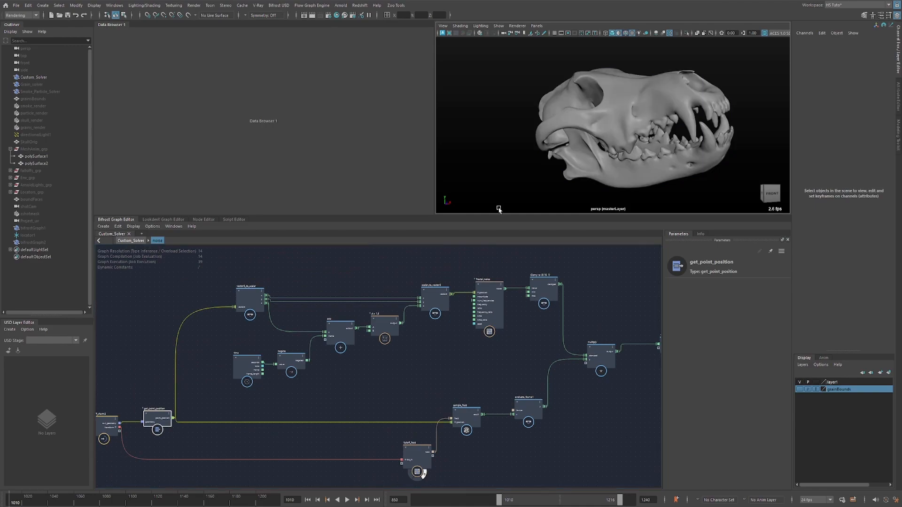
# Examine the time, negate, add and A x 1.5 nodes that animate the position fed into fractal_noise, framing them in the graph.
pyautogui.moveTo(227, 392); pyautogui.dragTo(449, 274)
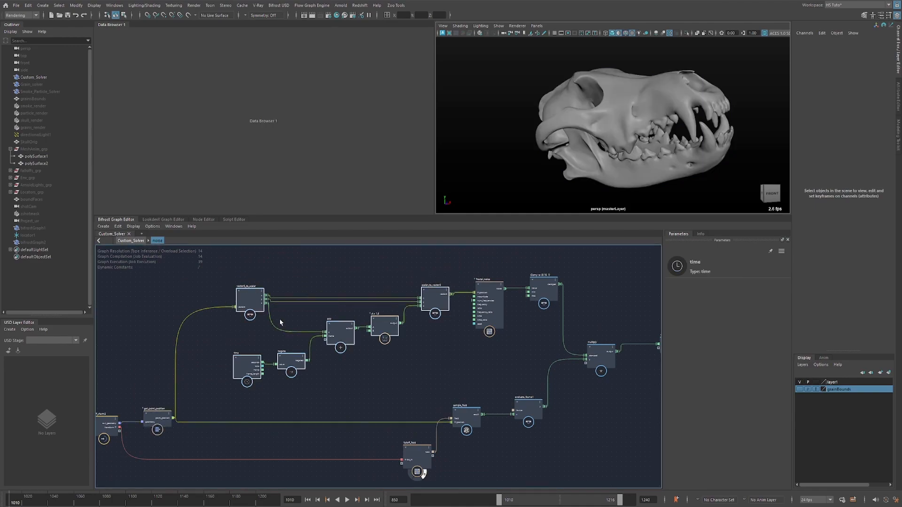
pyautogui.click(317, 359)
pyautogui.moveTo(413, 328); pyautogui.dragTo(413, 329)
pyautogui.press('f')
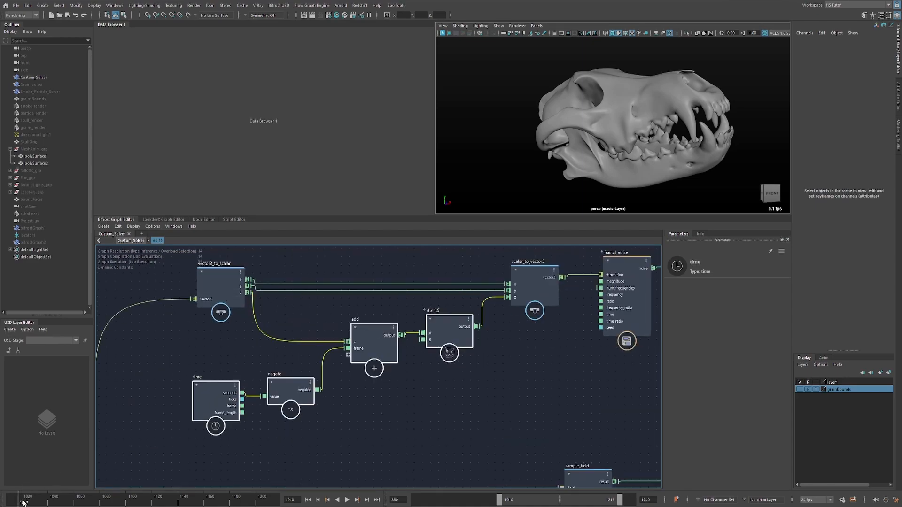
pyautogui.hotkey('alt', 'v')
pyautogui.moveTo(509, 351); pyautogui.dragTo(399, 346, button='middle')
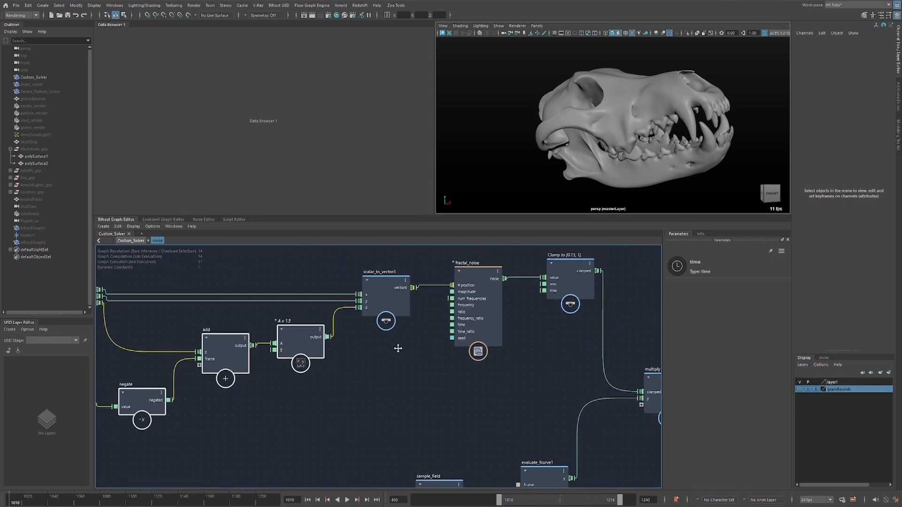
# Check the clamp node's min and max settings and follow the falloff branch through sample_field and evaluate_fcurve1 to multiply.
pyautogui.scroll(-3, 357, 292)
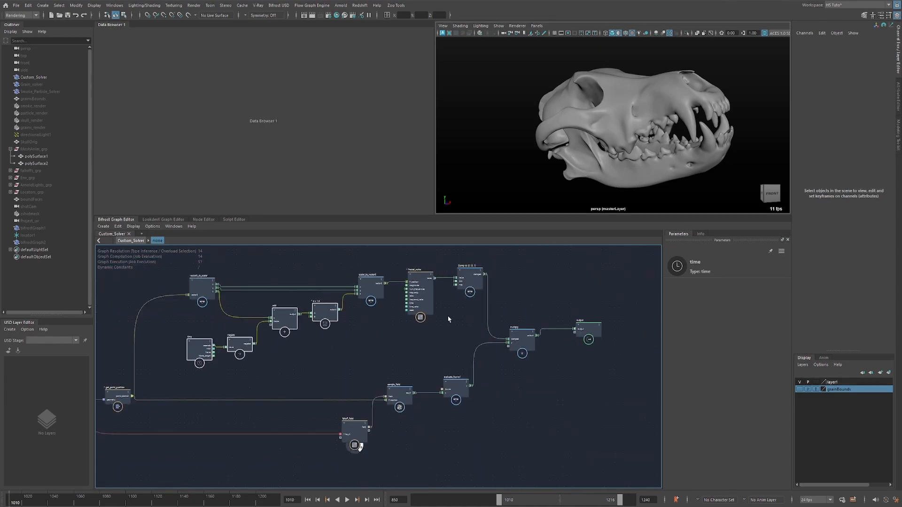
pyautogui.scroll(2, 448, 318)
pyautogui.click(474, 270)
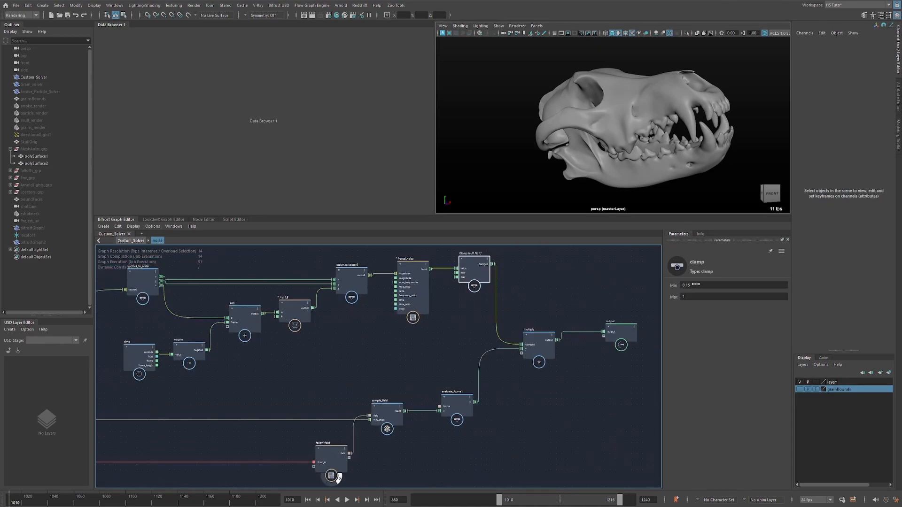
pyautogui.moveTo(417, 361); pyautogui.dragTo(459, 313, button='middle')
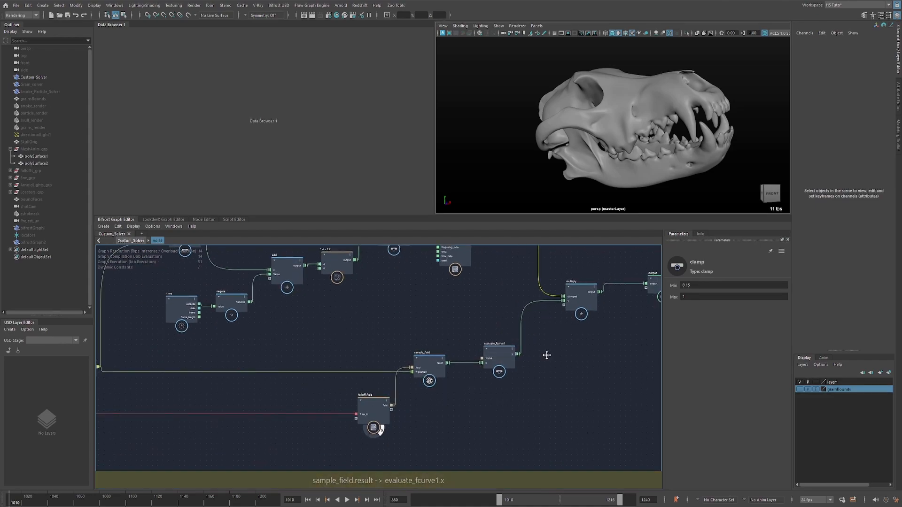
pyautogui.moveTo(545, 356); pyautogui.dragTo(477, 378, button='middle')
pyautogui.click(509, 326)
pyautogui.moveTo(445, 287); pyautogui.dragTo(440, 327, button='middle')
pyautogui.moveTo(503, 258); pyautogui.dragTo(451, 289)
# Back in the Custom_Solver graph, connect tag_inside_geometry's geometry output to assign_diagnostic_material and turn off the viewport's default material.
pyautogui.doubleClick(547, 298)
pyautogui.moveTo(509, 273); pyautogui.dragTo(415, 323, button='middle')
pyautogui.scroll(-5, 369, 324)
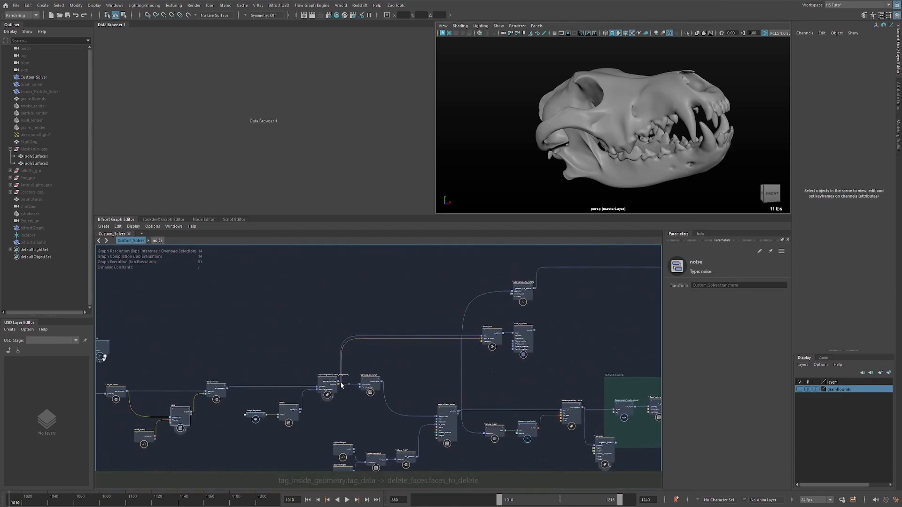
pyautogui.moveTo(367, 370); pyautogui.dragTo(513, 291)
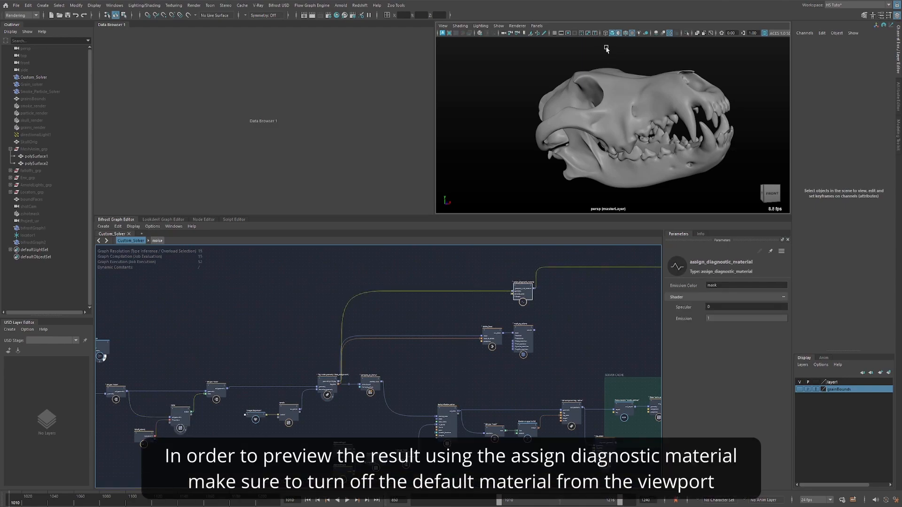
pyautogui.click(619, 34)
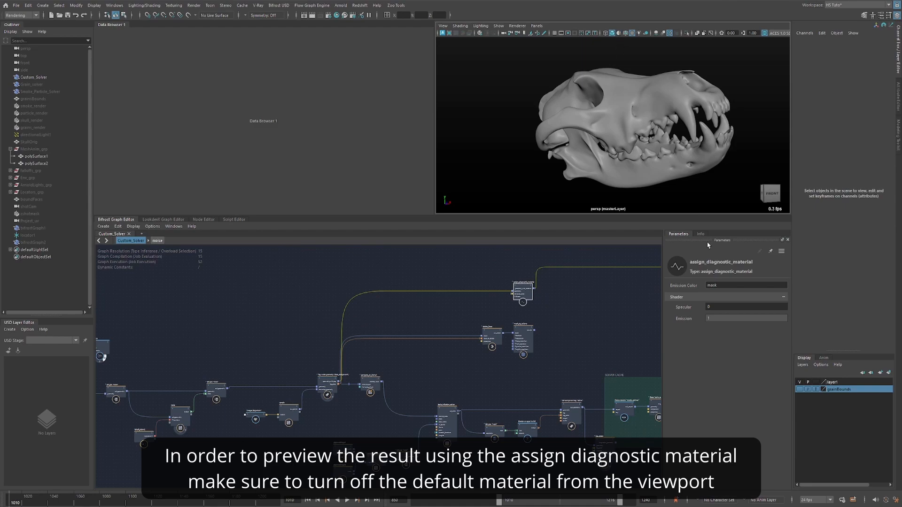
# Set assign_diagnostic_material's emission color to noise and scrub the timeline to frame 1076 to preview the pattern on the skull.
pyautogui.click(718, 286)
pyautogui.write('noise')
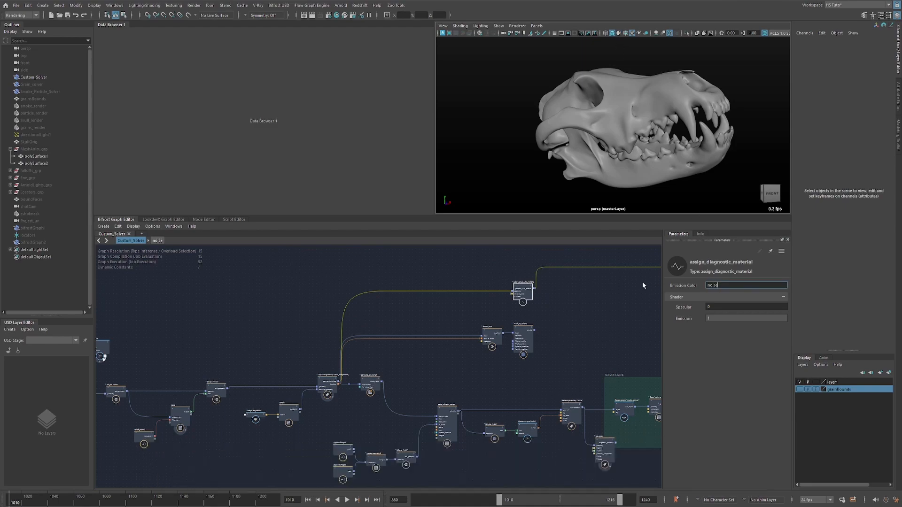
pyautogui.click(483, 190)
pyautogui.keyDown('alt'); pyautogui.moveTo(596, 304); pyautogui.dragTo(458, 315, button='middle'); pyautogui.keyUp('alt')
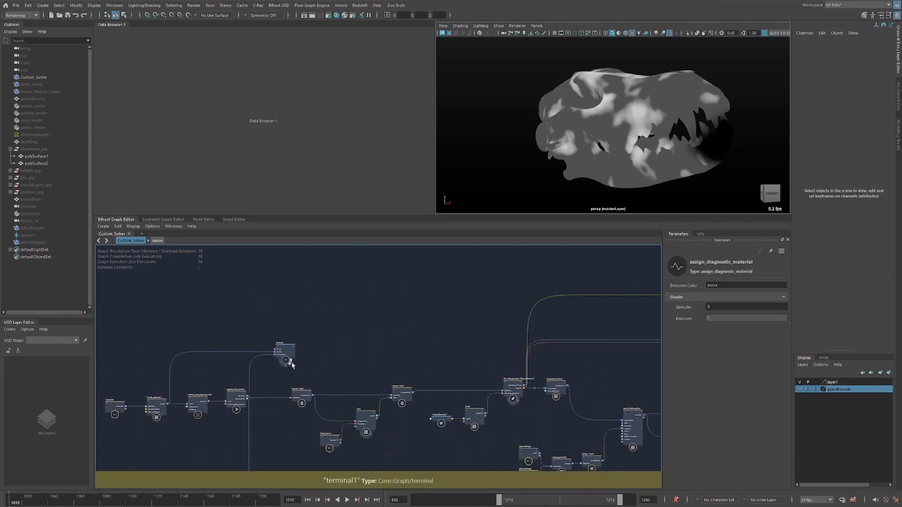
pyautogui.keyDown('alt'); pyautogui.moveTo(650, 136); pyautogui.dragTo(674, 127); pyautogui.keyUp('alt')
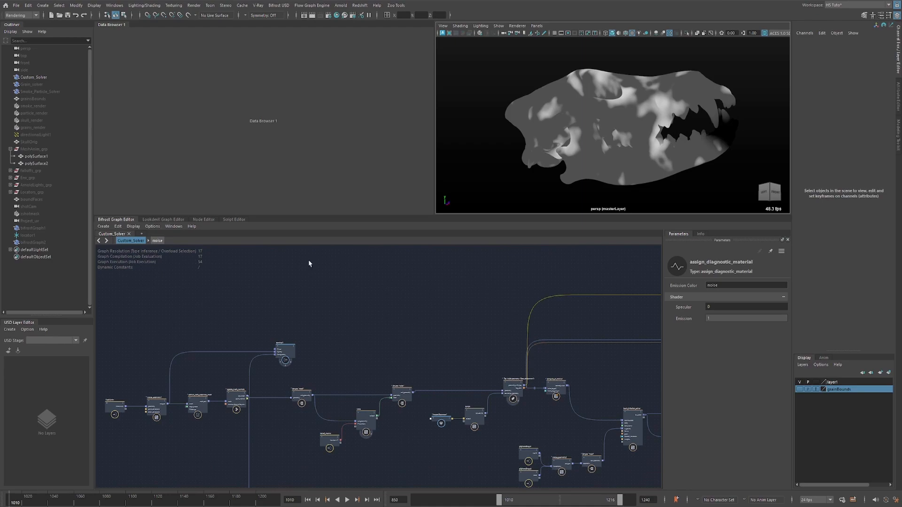
pyautogui.moveTo(30, 500); pyautogui.dragTo(99, 502)
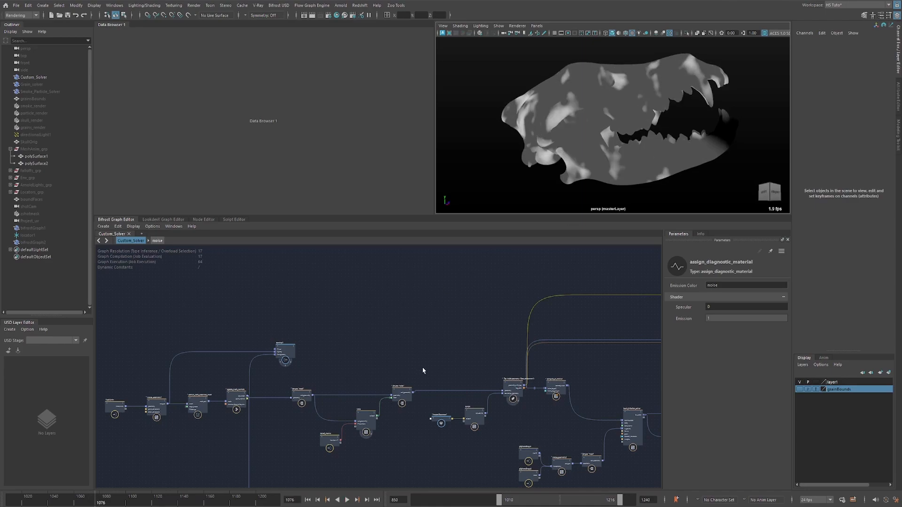
# Check the settings of compute_on_frame1 and basic_infection_solver, and return the timeline to start frame 1010.
pyautogui.keyDown('alt'); pyautogui.moveTo(423, 371); pyautogui.dragTo(400, 343, button='middle'); pyautogui.keyUp('alt')
pyautogui.scroll(3, 481, 328)
pyautogui.keyDown('alt'); pyautogui.moveTo(539, 339); pyautogui.dragTo(447, 304, button='middle'); pyautogui.keyUp('alt')
pyautogui.click(470, 337)
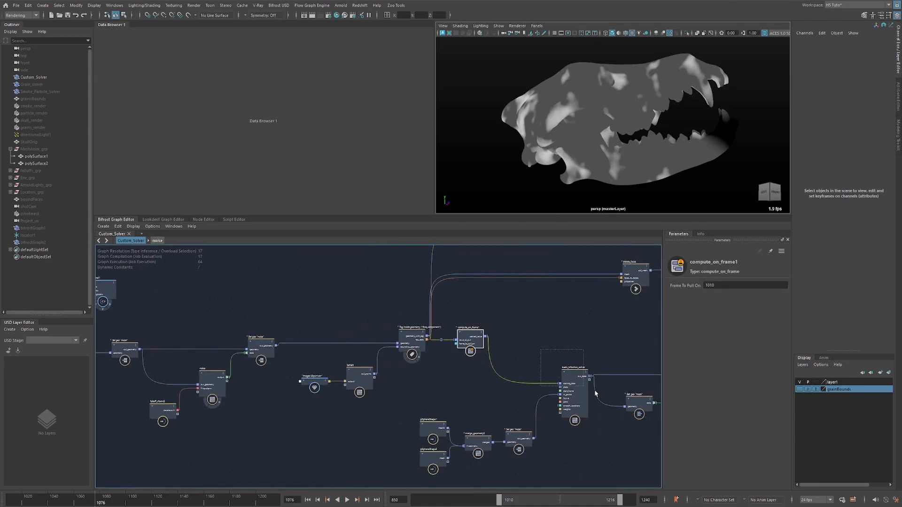
pyautogui.moveTo(595, 394); pyautogui.dragTo(597, 395)
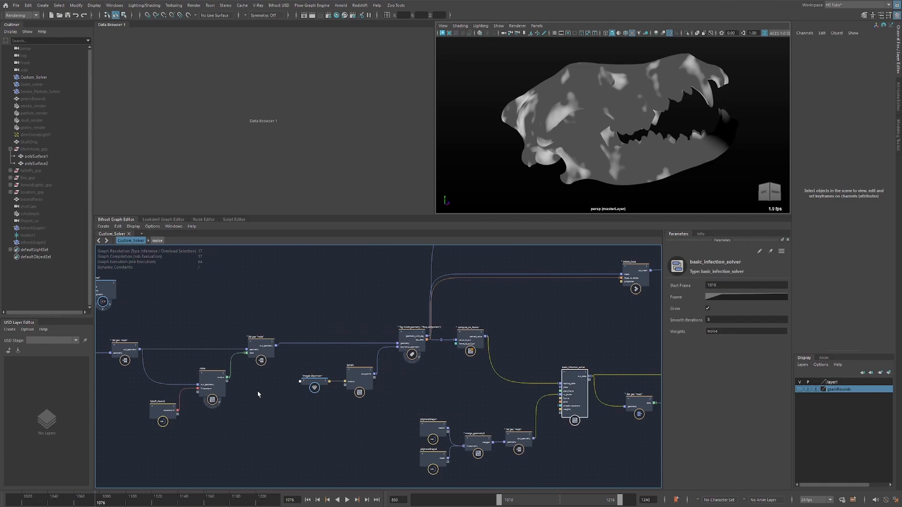
pyautogui.click(308, 499)
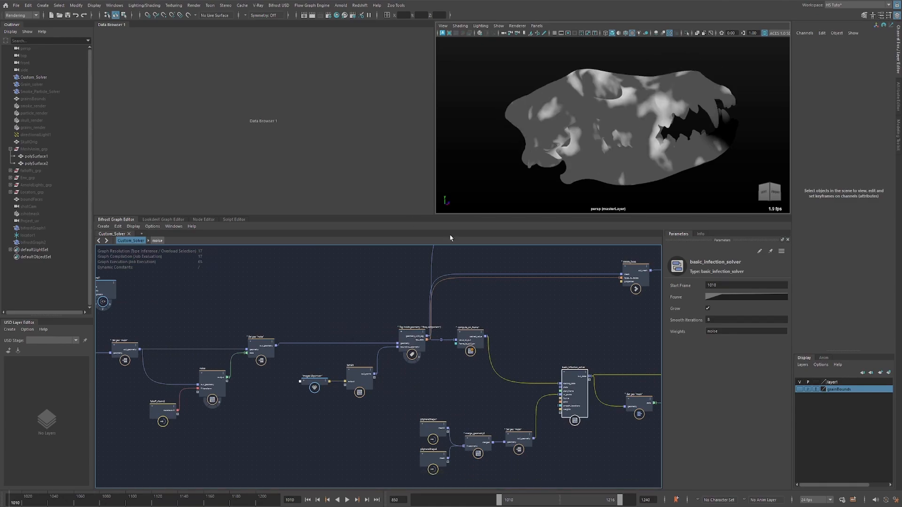
pyautogui.moveTo(478, 341); pyautogui.dragTo(476, 343)
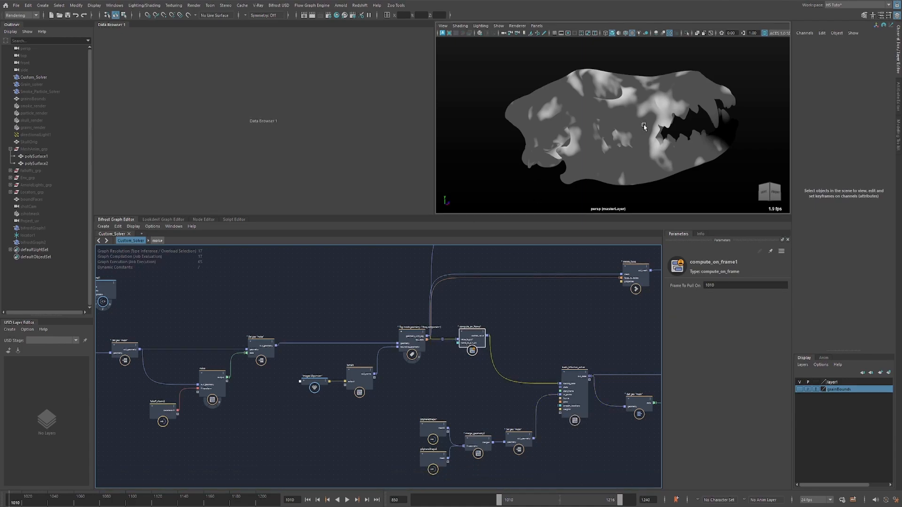
# Orbit around the skull, locate the noise node, and switch to RV to scrub through the Skull_v007.mov render.
pyautogui.keyDown('alt'); pyautogui.moveTo(734, 142); pyautogui.dragTo(686, 144); pyautogui.keyUp('alt')
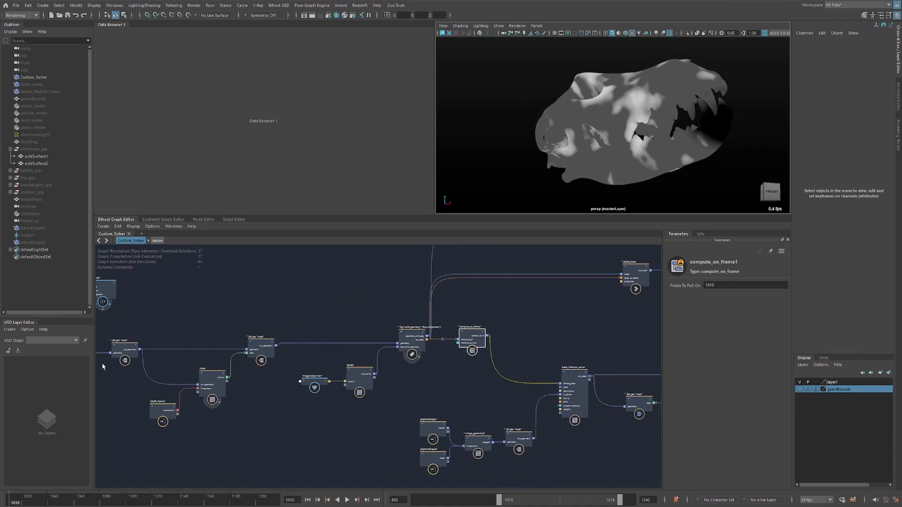
pyautogui.click(217, 402)
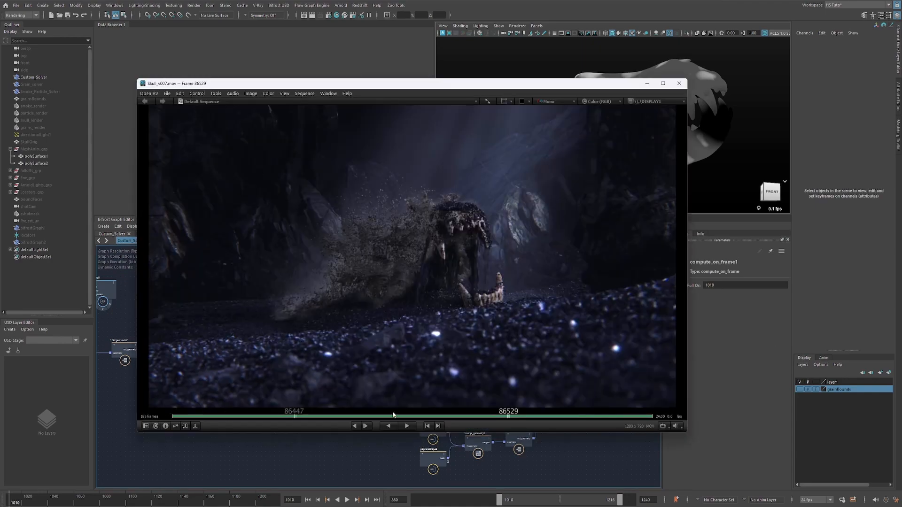
pyautogui.moveTo(509, 416); pyautogui.dragTo(651, 417)
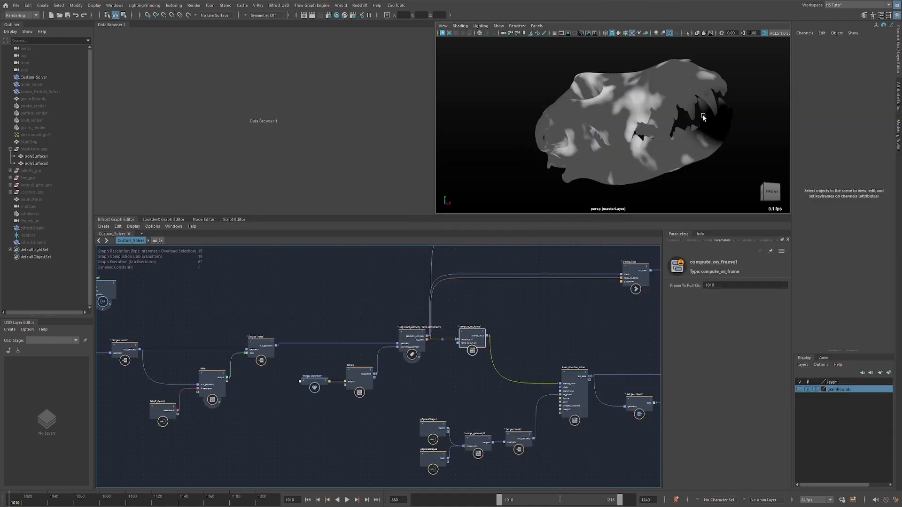
# Back in Maya, set assign_diagnostic_material's emission color to mask.
pyautogui.moveTo(711, 124)
pyautogui.keyDown('alt'); pyautogui.mouseDown()
pyautogui.moveTo(671, 136)
pyautogui.moveTo(696, 133)
pyautogui.mouseUp(); pyautogui.keyUp('alt')
pyautogui.moveTo(476, 366)
pyautogui.keyDown('alt'); pyautogui.mouseDown(button='middle')
pyautogui.moveTo(432, 336)
pyautogui.moveTo(396, 356)
pyautogui.moveTo(432, 356)
pyautogui.moveTo(380, 396)
pyautogui.moveTo(355, 399)
pyautogui.mouseUp(button='middle'); pyautogui.keyUp('alt')
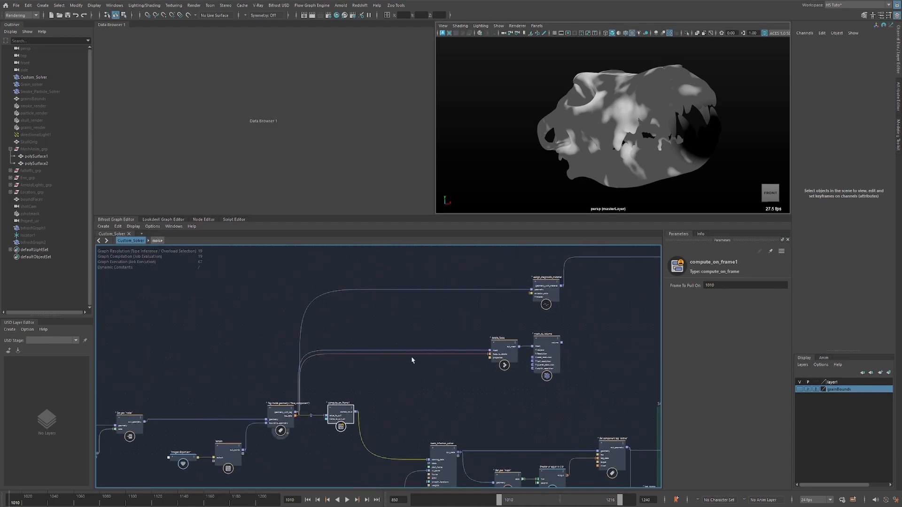
pyautogui.keyDown('alt'); pyautogui.moveTo(453, 336); pyautogui.dragTo(405, 336, button='middle'); pyautogui.keyUp('alt')
pyautogui.click(493, 284)
pyautogui.moveTo(720, 285); pyautogui.dragTo(646, 286)
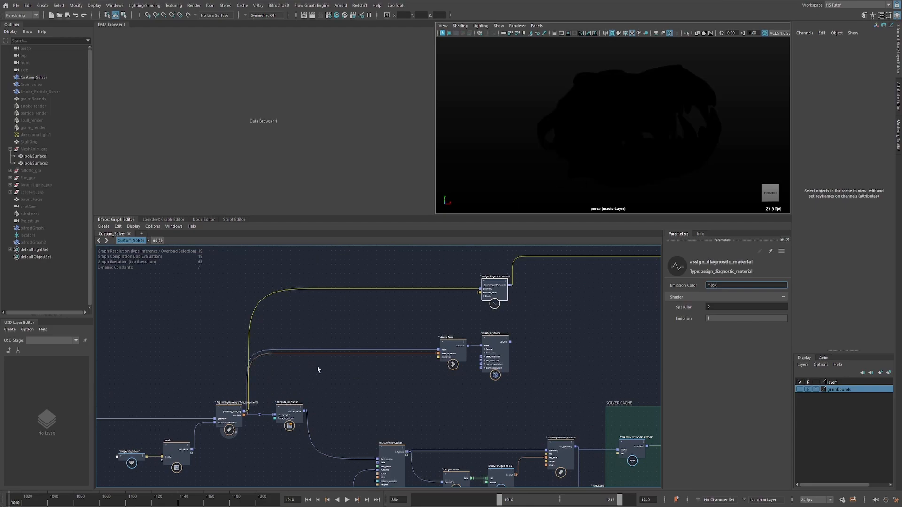
# Select tag_inside_geometry, turn on its diagnostic display, and inspect the tagged area on the skull's lower part.
pyautogui.keyDown('alt'); pyautogui.moveTo(250, 402); pyautogui.dragTo(368, 355, button='middle'); pyautogui.keyUp('alt')
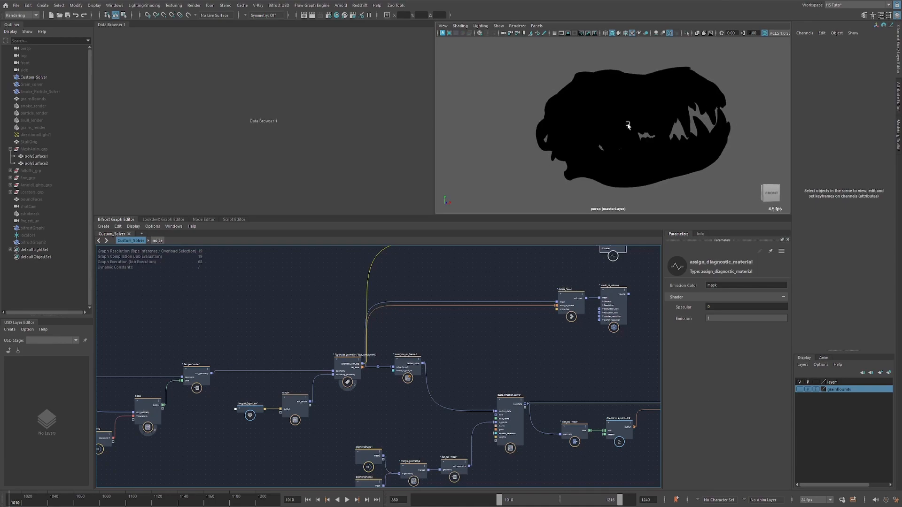
pyautogui.keyDown('alt'); pyautogui.moveTo(408, 398); pyautogui.dragTo(406, 396, button='middle'); pyautogui.keyUp('alt')
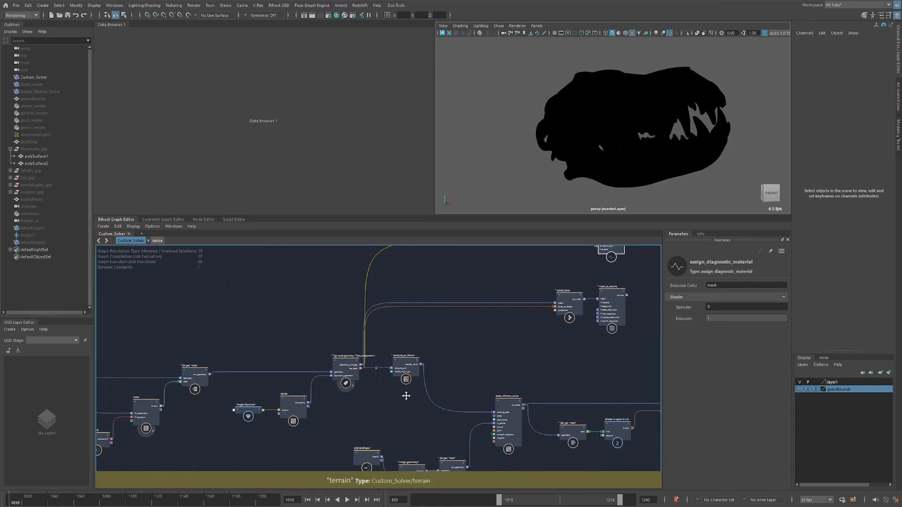
pyautogui.keyDown('alt'); pyautogui.moveTo(357, 395); pyautogui.dragTo(372, 393, button='right'); pyautogui.keyUp('alt')
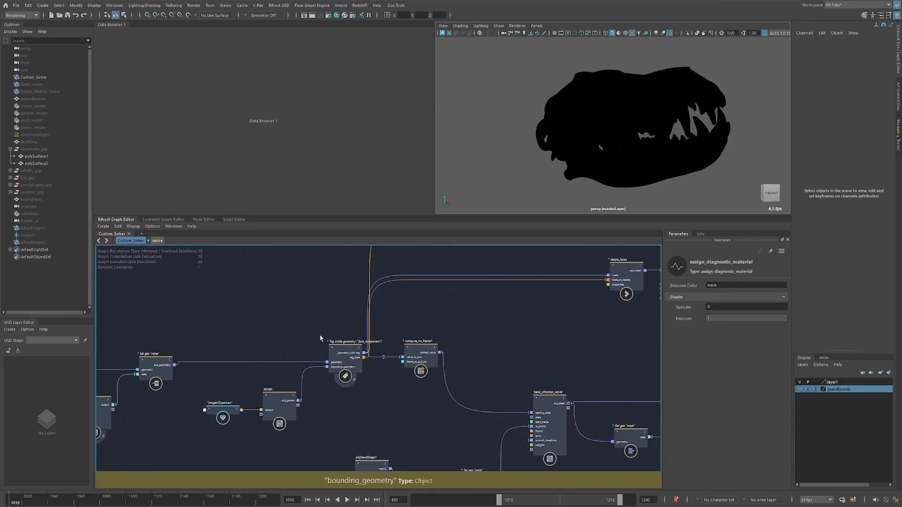
pyautogui.moveTo(324, 330); pyautogui.dragTo(364, 393)
pyautogui.scroll(1, 347, 377)
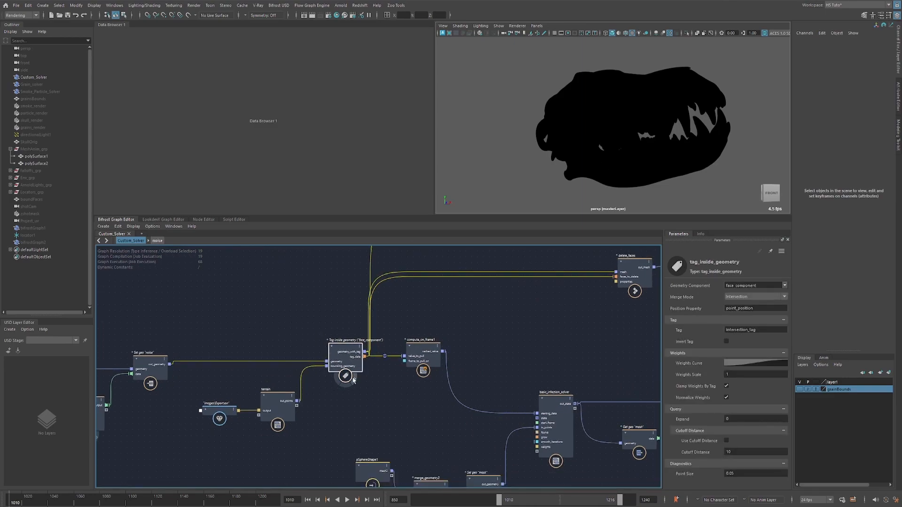
pyautogui.scroll(8, 650, 158)
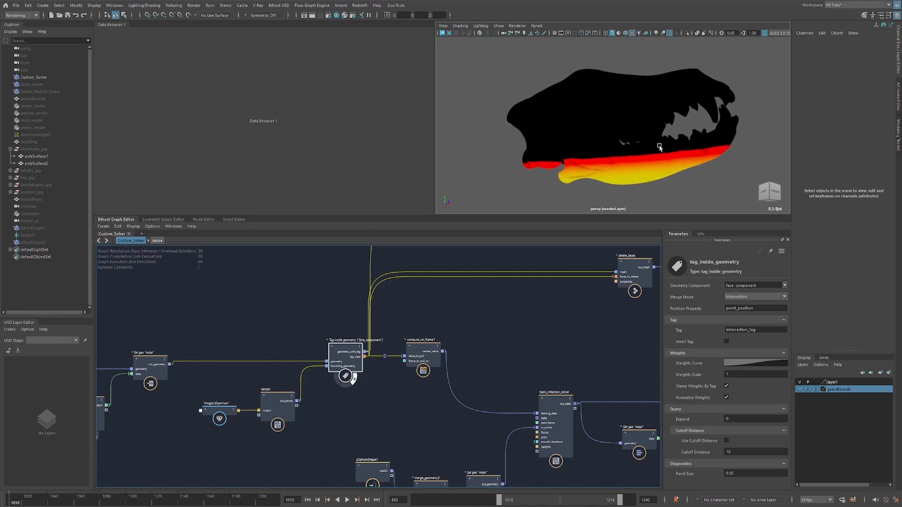
pyautogui.keyDown('alt'); pyautogui.moveTo(626, 143); pyautogui.dragTo(628, 135, button='middle'); pyautogui.keyUp('alt')
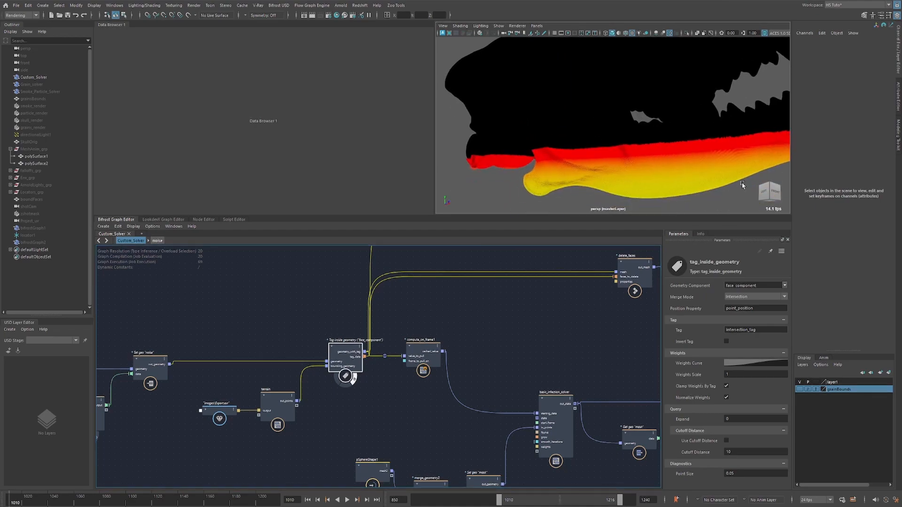
pyautogui.scroll(-8, 503, 141)
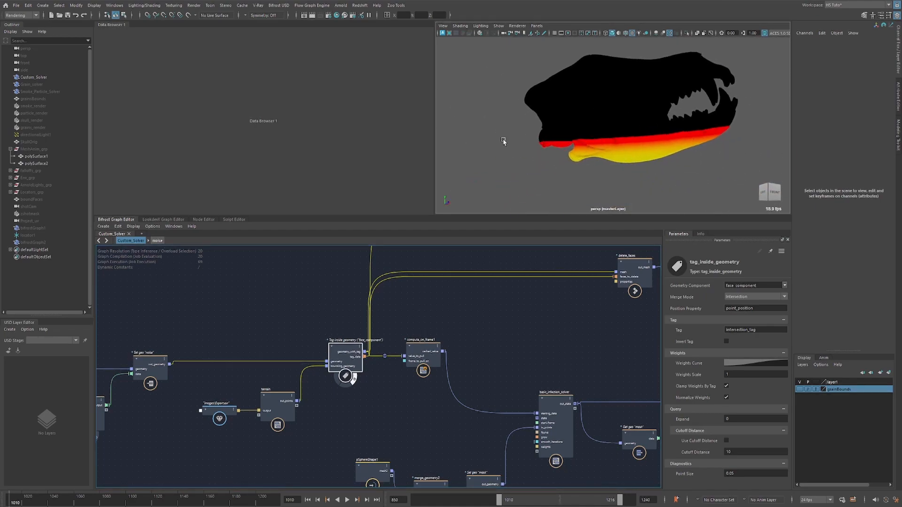
# Unhide Grain_solver in the scene and open its graph alongside Custom_Solver.
pyautogui.click(47, 85)
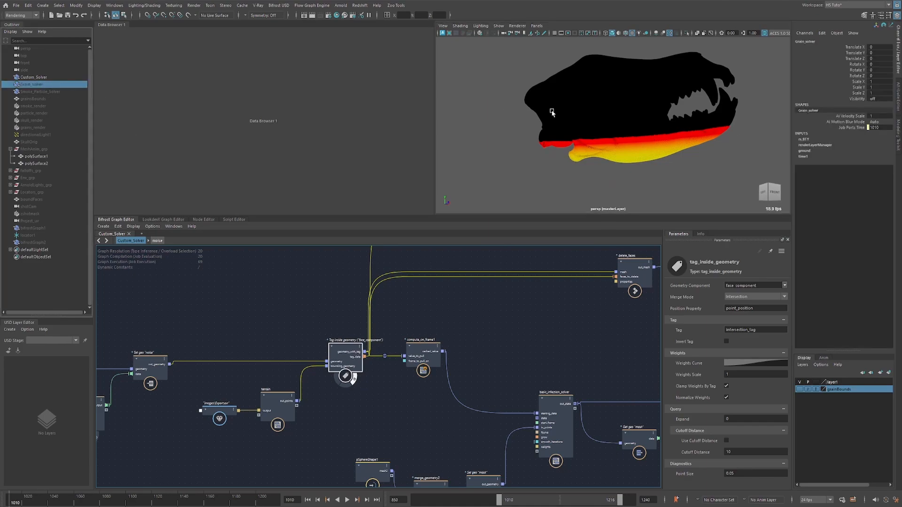
pyautogui.hotkey('shift', 'h')
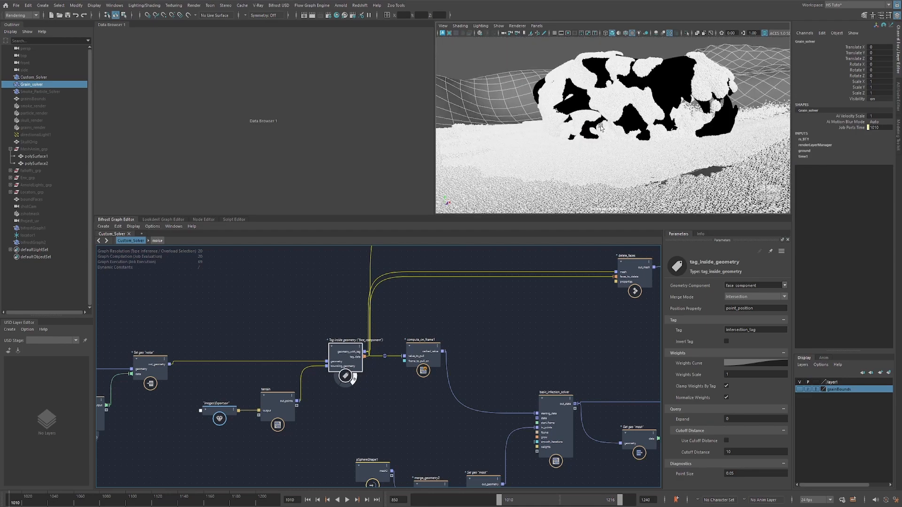
pyautogui.click(141, 234)
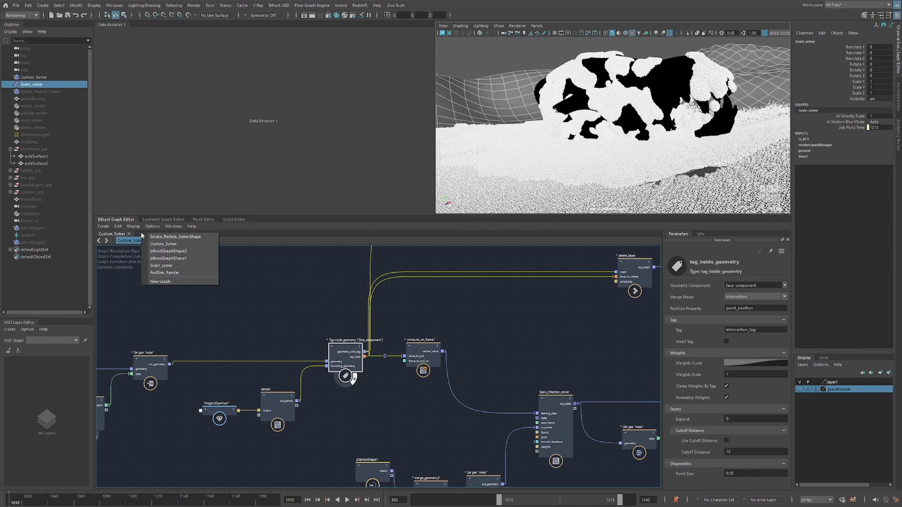
pyautogui.click(173, 266)
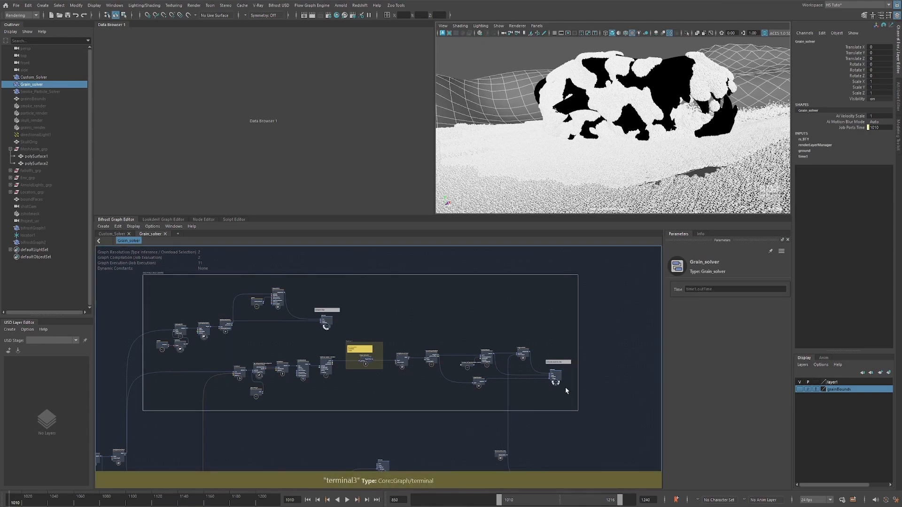
# Turn off the viewport output of terminal3 and of the terminal ending the main Grain_solver network, and deselect Grain_solver.
pyautogui.click(558, 385)
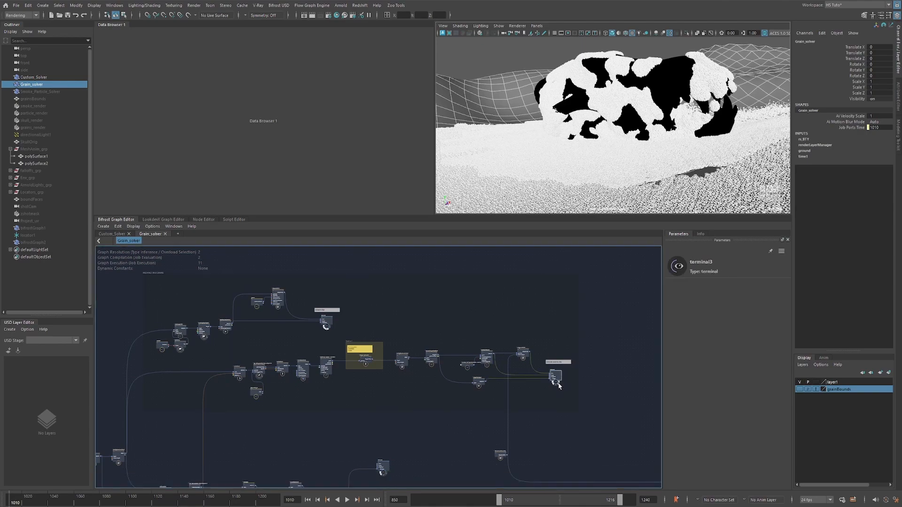
pyautogui.click(584, 391)
pyautogui.press('a')
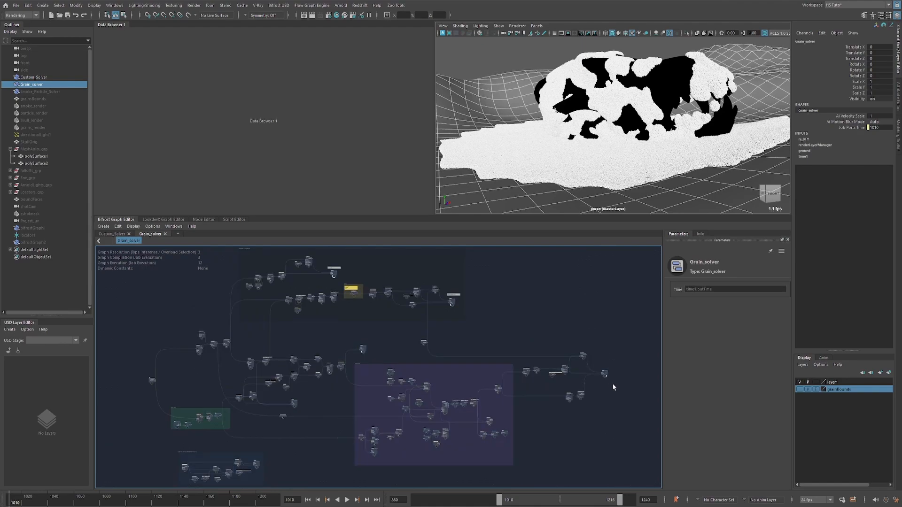
pyautogui.scroll(5, 605, 379)
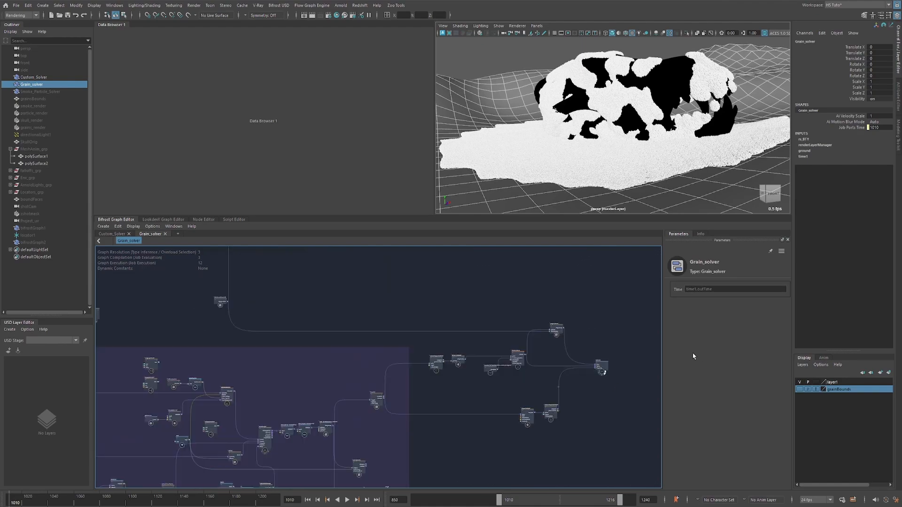
pyautogui.click(605, 371)
pyautogui.click(466, 47)
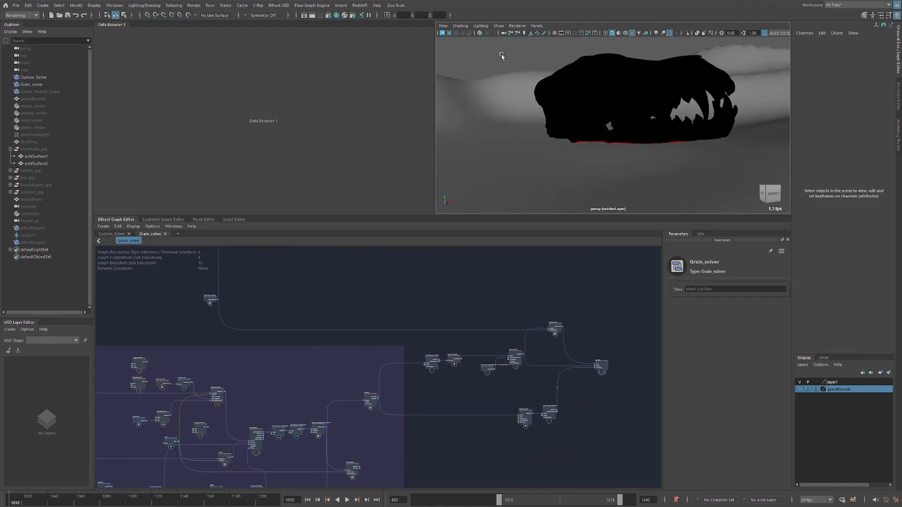
# Return to the Custom_Solver graph and examine from below the terrain where the skull intersects the ground.
pyautogui.click(112, 234)
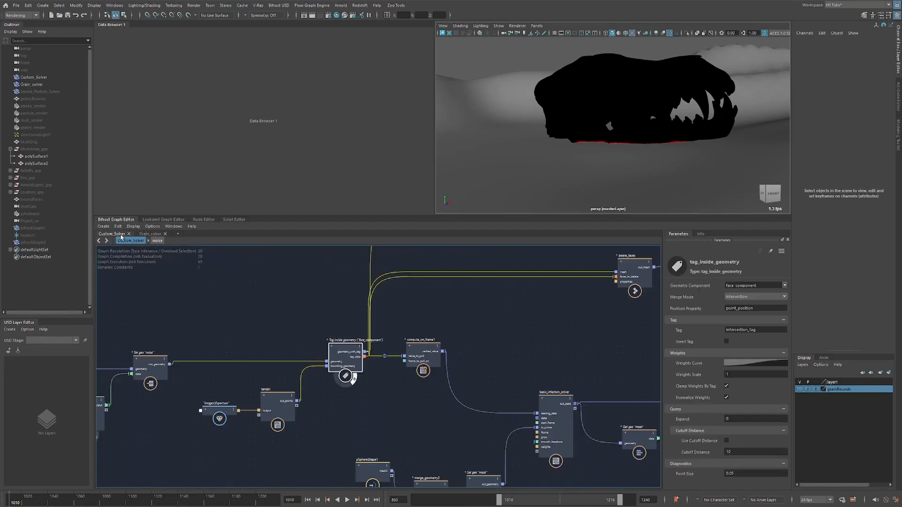
pyautogui.scroll(-3, 585, 140)
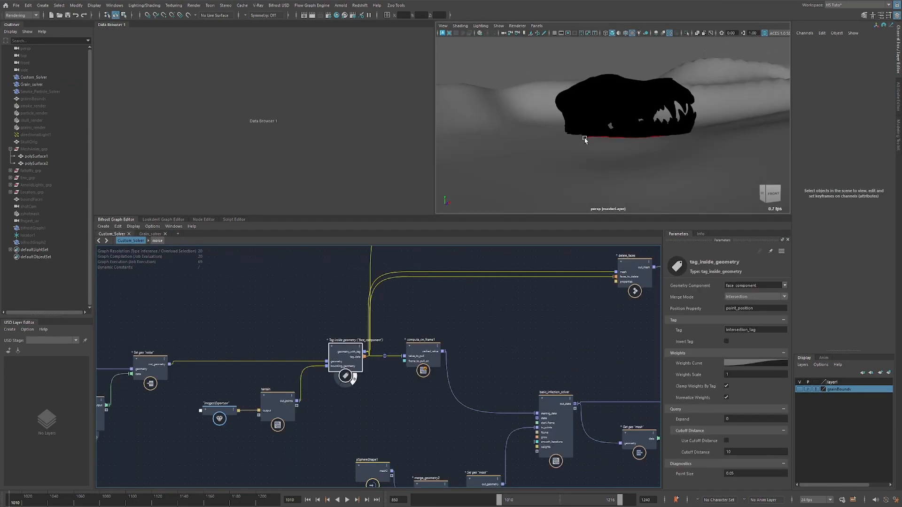
pyautogui.moveTo(584, 140)
pyautogui.keyDown('alt'); pyautogui.mouseDown()
pyautogui.moveTo(586, 129)
pyautogui.moveTo(576, 140)
pyautogui.mouseUp(); pyautogui.keyUp('alt')
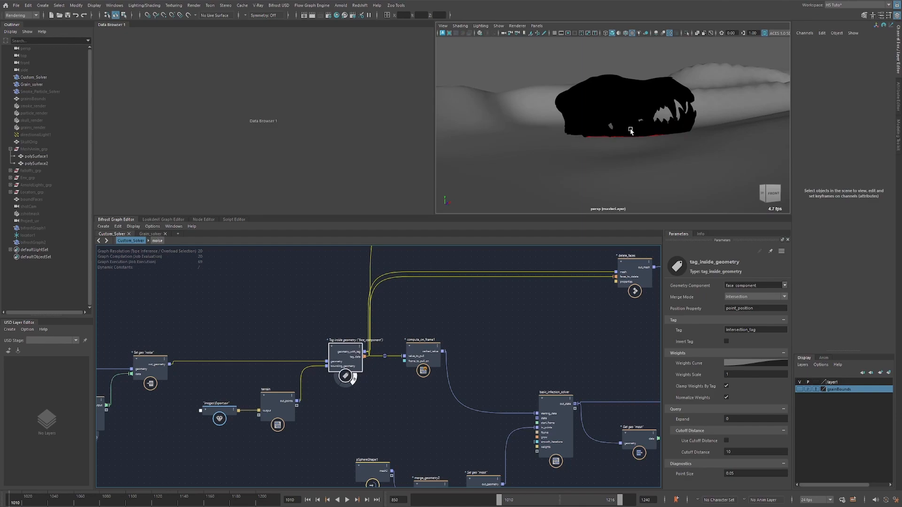
pyautogui.keyDown('alt'); pyautogui.moveTo(278, 306); pyautogui.dragTo(355, 277, button='middle'); pyautogui.keyUp('alt')
pyautogui.keyDown('alt'); pyautogui.moveTo(614, 140); pyautogui.dragTo(621, 126); pyautogui.keyUp('alt')
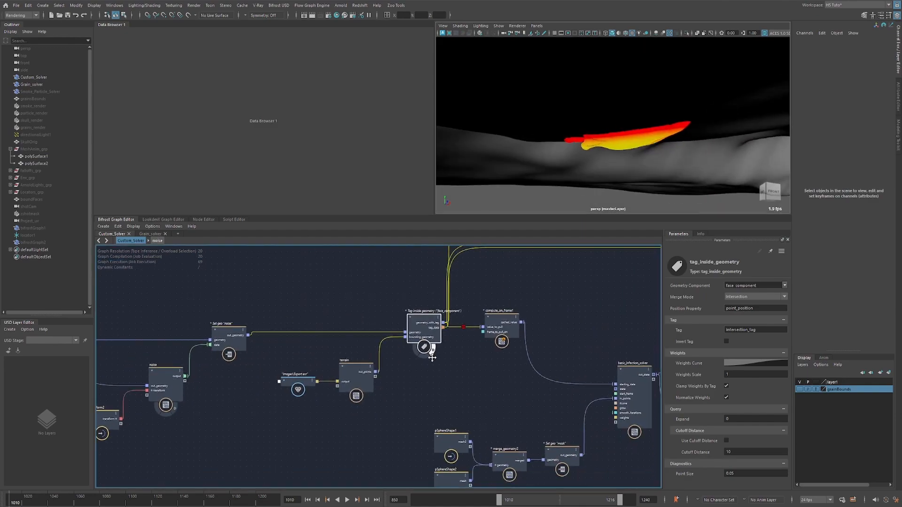
# Check tag_inside_geometry's geometry component and tag name, its terrain bounding input, and the skull's position in the terrain.
pyautogui.scroll(4, 432, 357)
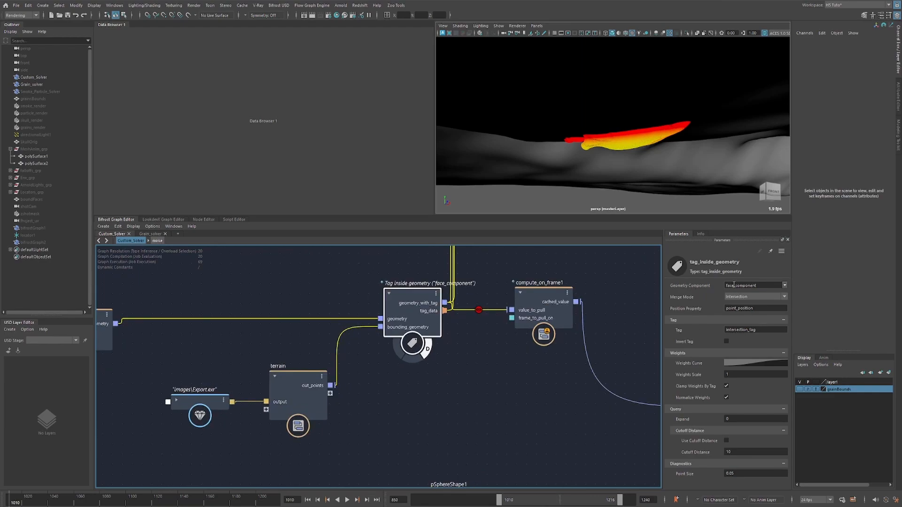
pyautogui.moveTo(764, 330); pyautogui.dragTo(741, 328)
pyautogui.doubleClick(734, 329)
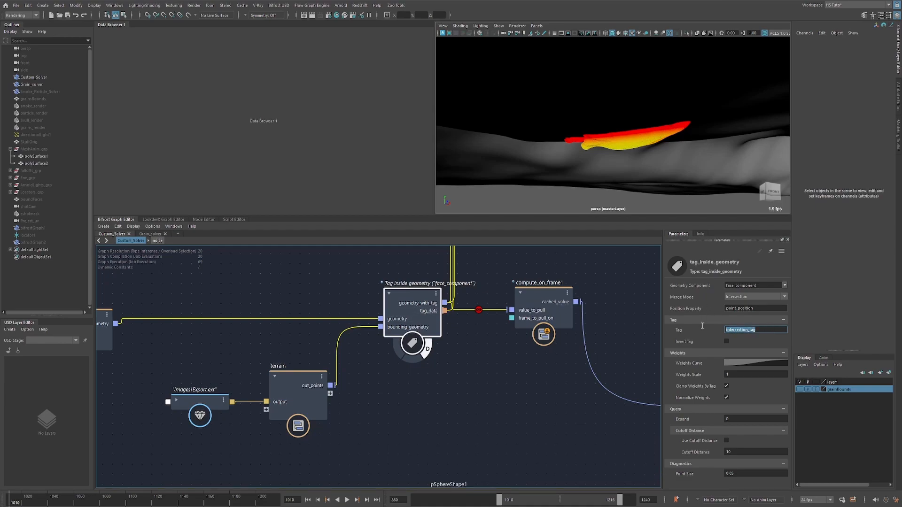
pyautogui.scroll(-3, 418, 368)
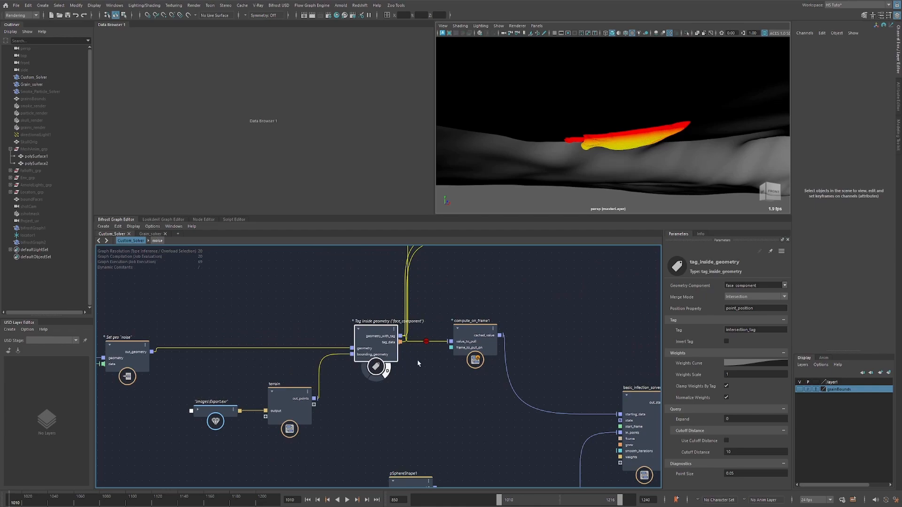
pyautogui.keyDown('alt'); pyautogui.moveTo(602, 124); pyautogui.dragTo(616, 134); pyautogui.keyUp('alt')
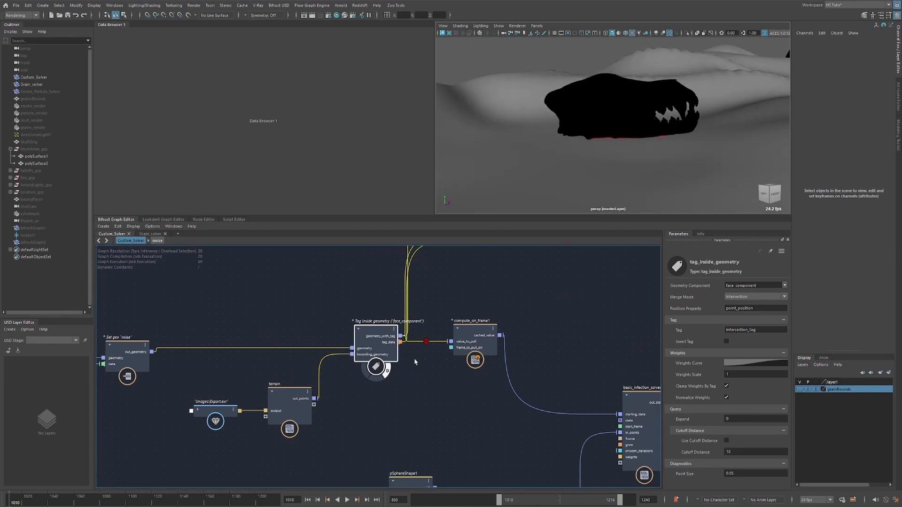
# Select the compute_on_frame1 node after tag_inside_geometry and check its frame-to-pull-on setting, with the skull back in view from above ground.
pyautogui.scroll(1, 415, 364)
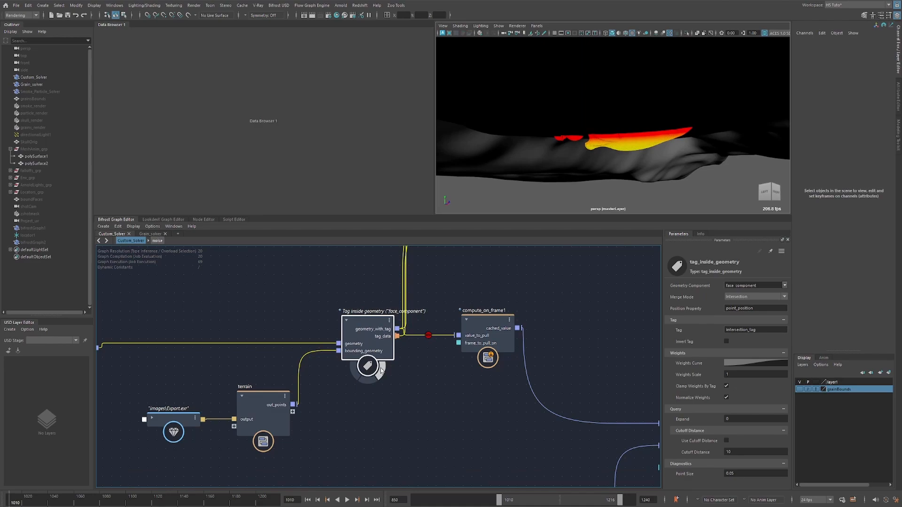
pyautogui.press('a')
pyautogui.press('f')
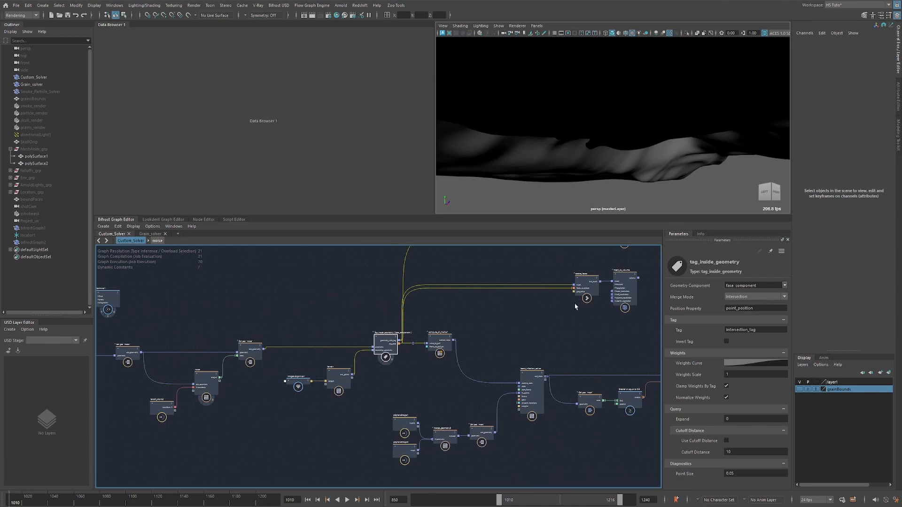
pyautogui.keyDown('alt'); pyautogui.moveTo(334, 319); pyautogui.dragTo(330, 322, button='middle'); pyautogui.keyUp('alt')
pyautogui.keyDown('alt'); pyautogui.moveTo(330, 323); pyautogui.dragTo(312, 326, button='right'); pyautogui.keyUp('alt')
pyautogui.keyDown('alt'); pyautogui.moveTo(330, 312); pyautogui.dragTo(299, 303, button='middle'); pyautogui.keyUp('alt')
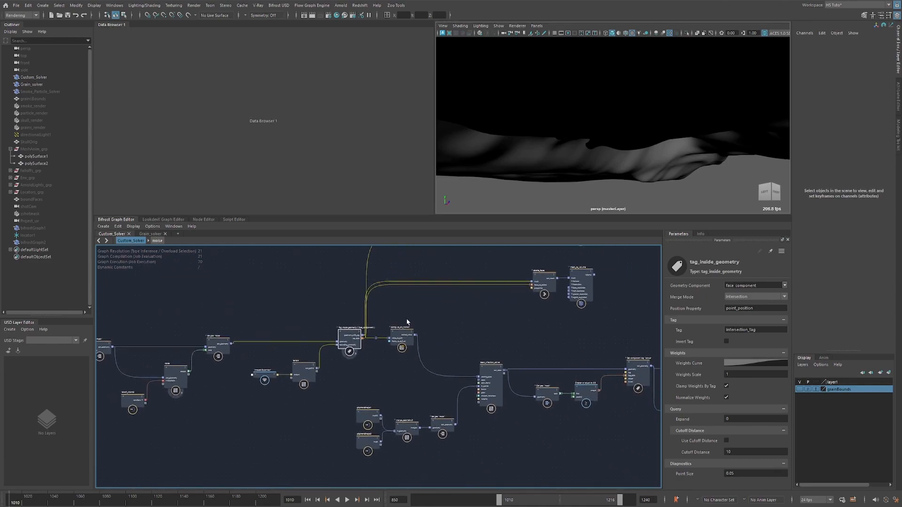
pyautogui.click(405, 333)
pyautogui.keyDown('alt'); pyautogui.moveTo(195, 311); pyautogui.dragTo(244, 307, button='middle'); pyautogui.keyUp('alt')
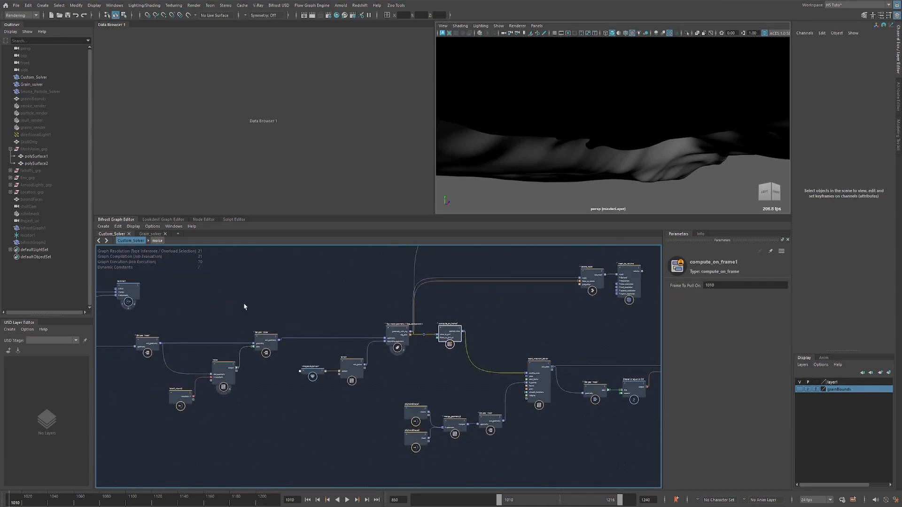
pyautogui.press('[')
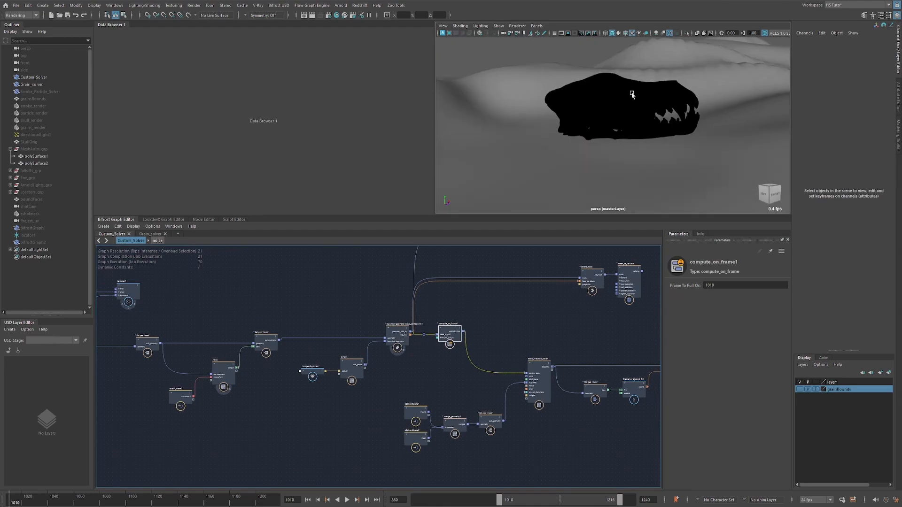
pyautogui.keyDown('alt'); pyautogui.moveTo(479, 311); pyautogui.dragTo(553, 305, button='right'); pyautogui.keyUp('alt')
pyautogui.keyDown('alt'); pyautogui.moveTo(493, 337); pyautogui.dragTo(399, 339, button='middle'); pyautogui.keyUp('alt')
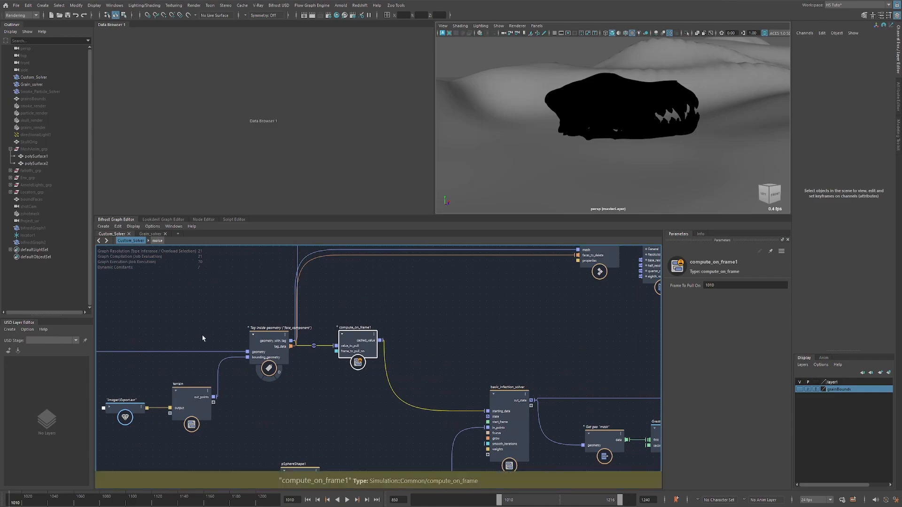
# Examine basic_infection_solver's parameters and the cached tag data and sphere geometry feeding its starting_data and in_points inputs.
pyautogui.keyDown('alt'); pyautogui.moveTo(481, 345); pyautogui.dragTo(488, 288, button='middle'); pyautogui.keyUp('alt')
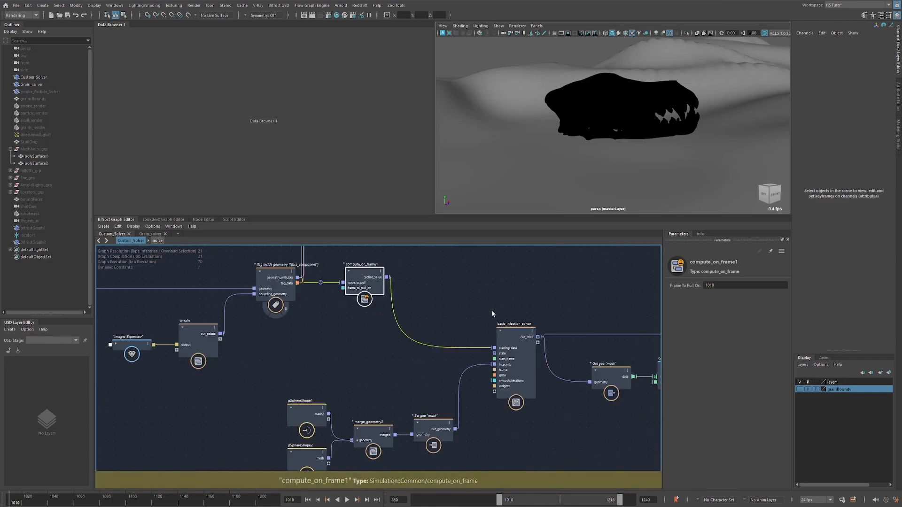
pyautogui.moveTo(514, 358); pyautogui.dragTo(511, 347)
pyautogui.keyDown('alt'); pyautogui.moveTo(379, 364); pyautogui.dragTo(378, 342, button='middle'); pyautogui.keyUp('alt')
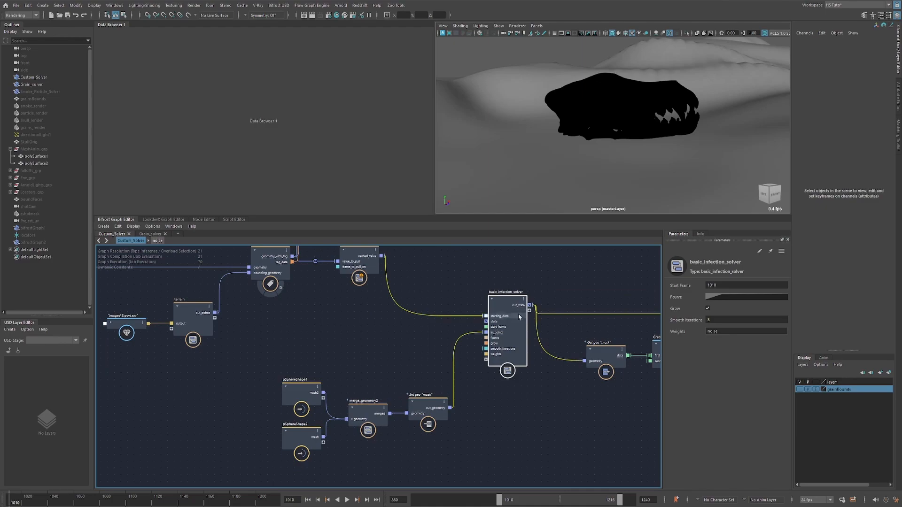
pyautogui.keyDown('alt'); pyautogui.moveTo(380, 378); pyautogui.dragTo(361, 362, button='middle'); pyautogui.keyUp('alt')
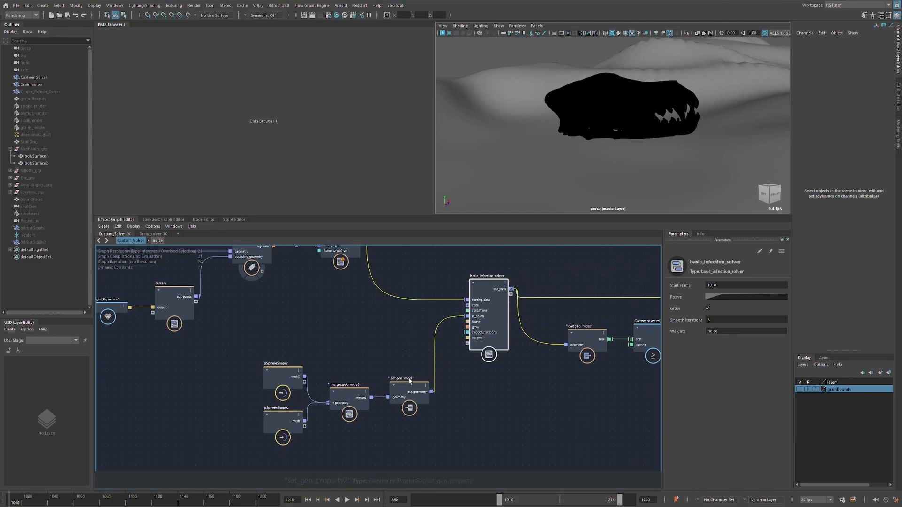
# Unhide falloffs_grp and hide Grain_solver so the falloff spheres stand alone with the skull.
pyautogui.click(47, 171)
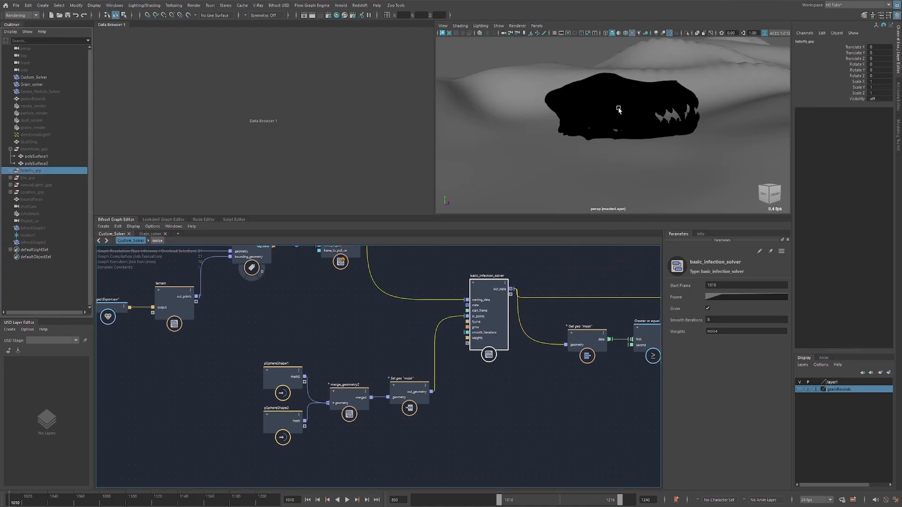
pyautogui.hotkey('shift', 'h')
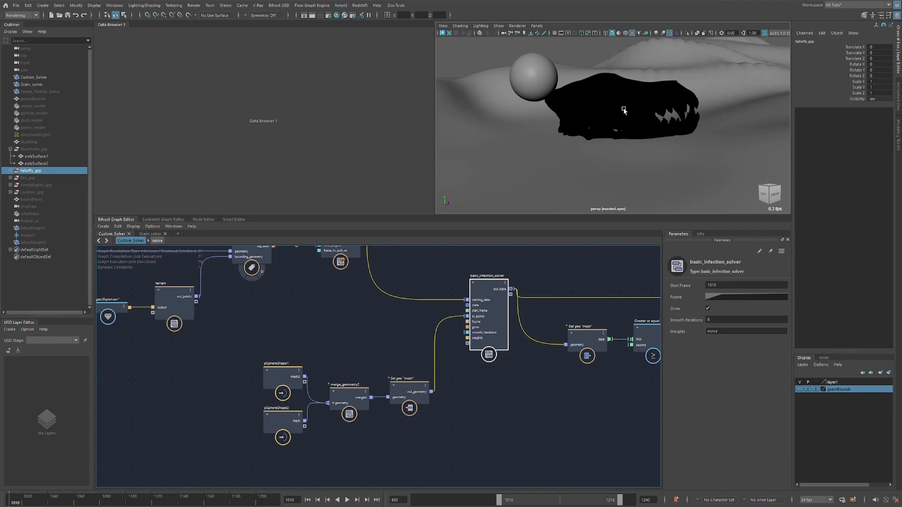
pyautogui.click(51, 85)
pyautogui.hotkey('ctrl', 'h')
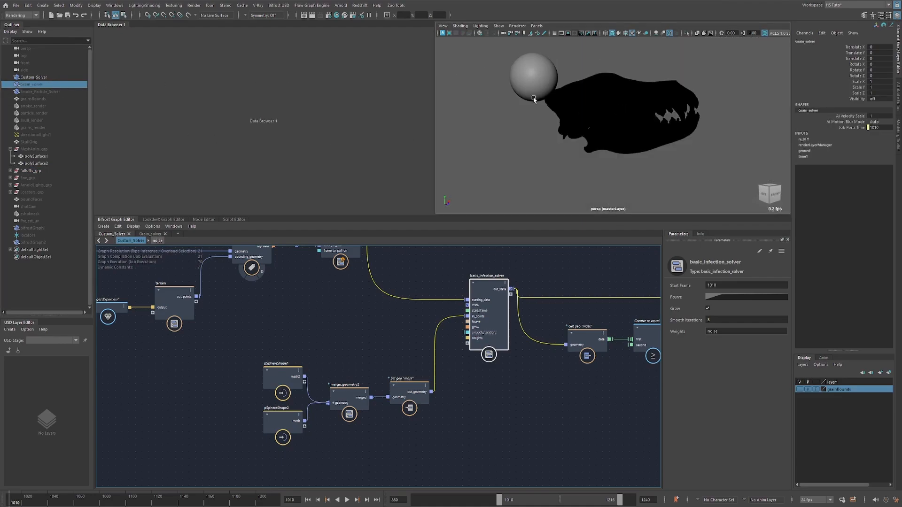
# Select the large falloff sphere behind the skull with the Move tool and view both spheres from the back.
pyautogui.keyDown('alt'); pyautogui.moveTo(606, 114); pyautogui.dragTo(724, 105); pyautogui.keyUp('alt')
pyautogui.click(670, 84)
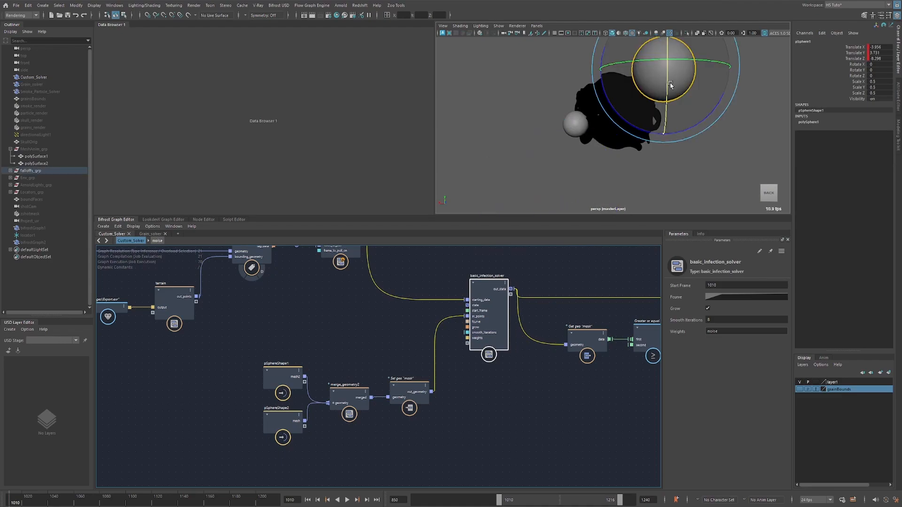
pyautogui.press('w')
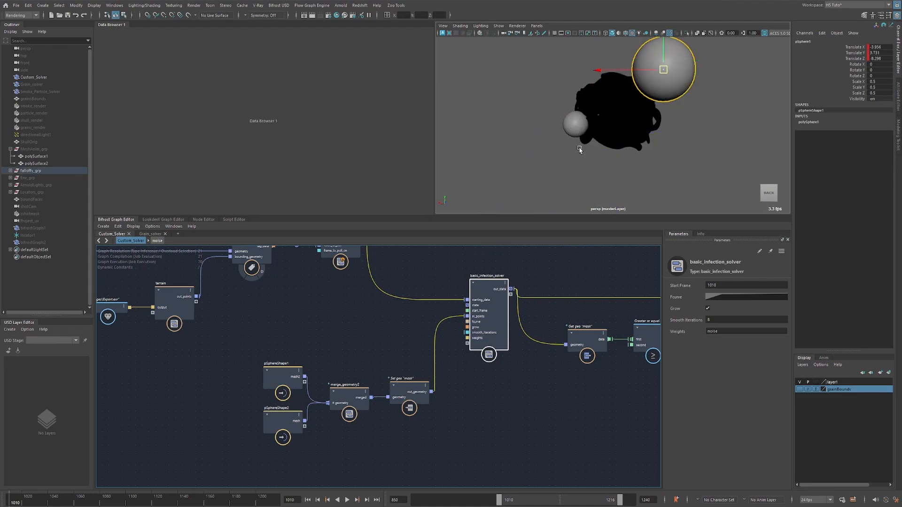
pyautogui.keyDown('alt'); pyautogui.moveTo(580, 149); pyautogui.dragTo(591, 140); pyautogui.keyUp('alt')
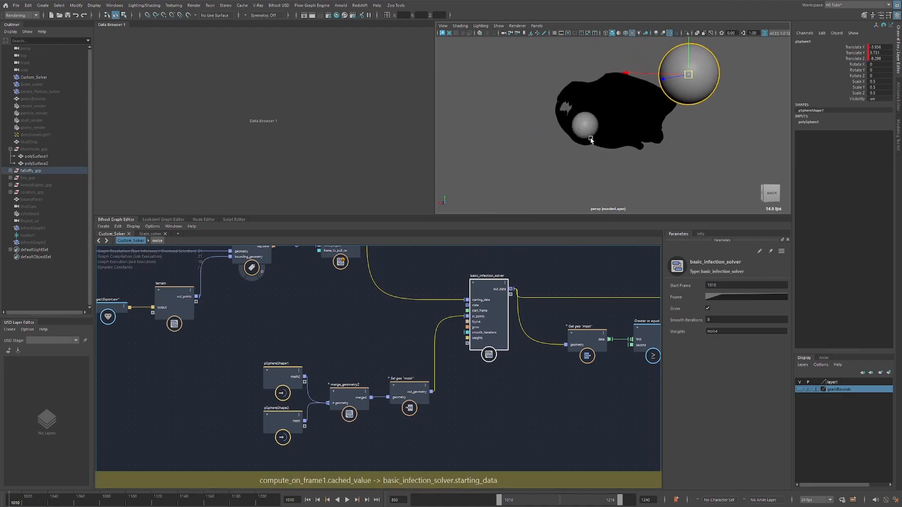
# Check the mask property that set_geo_property2 assigns to the merged spheres, and view where the spheres meet the skull.
pyautogui.click(407, 388)
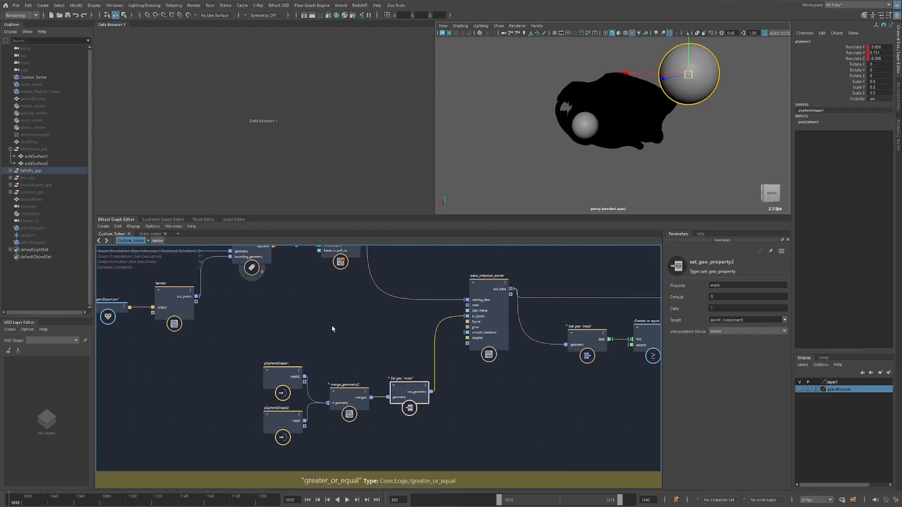
pyautogui.keyDown('alt'); pyautogui.moveTo(332, 329); pyautogui.dragTo(339, 331, button='middle'); pyautogui.keyUp('alt')
pyautogui.keyDown('alt'); pyautogui.moveTo(583, 121); pyautogui.dragTo(631, 148); pyautogui.keyUp('alt')
# Connect basic_infection_solver's out_state output to the geometry input of assign_diagnostic_material.
pyautogui.keyDown('alt'); pyautogui.moveTo(519, 294); pyautogui.dragTo(447, 341, button='middle'); pyautogui.keyUp('alt')
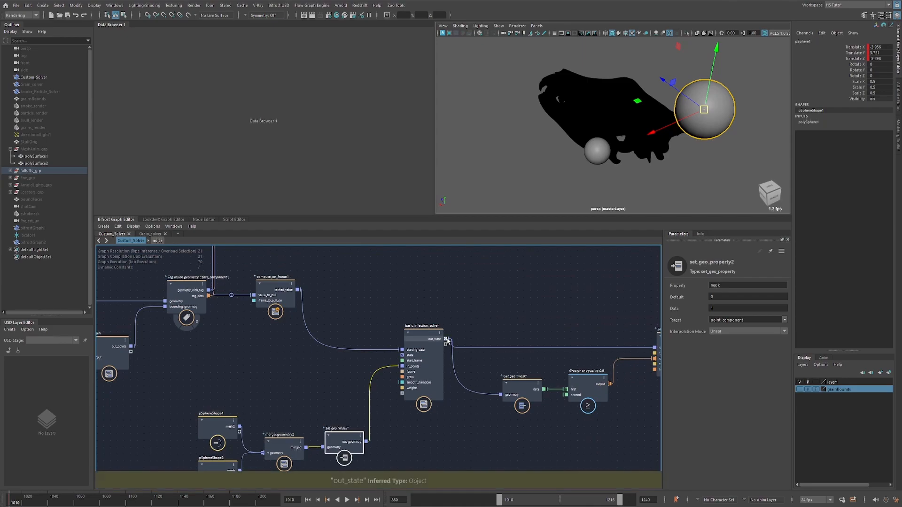
pyautogui.click(447, 340)
pyautogui.keyDown('alt'); pyautogui.moveTo(487, 268); pyautogui.dragTo(393, 383, button='middle'); pyautogui.keyUp('alt')
pyautogui.keyDown('alt'); pyautogui.moveTo(423, 286); pyautogui.dragTo(404, 342, button='middle'); pyautogui.keyUp('alt')
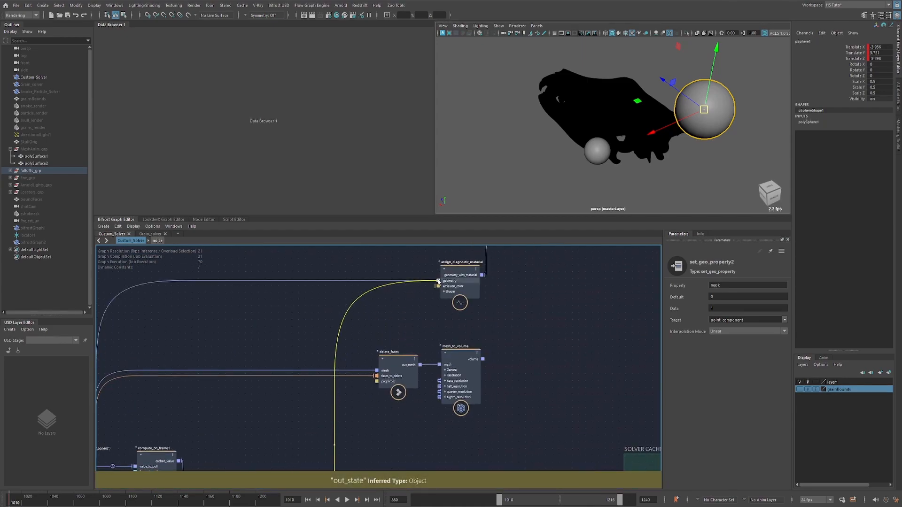
pyautogui.click(439, 282)
# Hide falloffs_grp and orbit to the back of the skull to see the initial mask area.
pyautogui.keyDown('alt'); pyautogui.moveTo(618, 146); pyautogui.dragTo(630, 139); pyautogui.keyUp('alt')
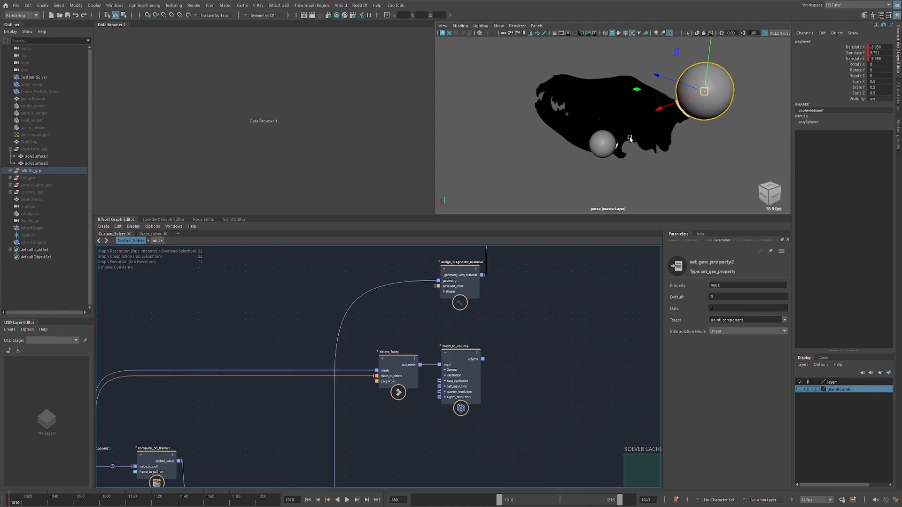
pyautogui.click(54, 170)
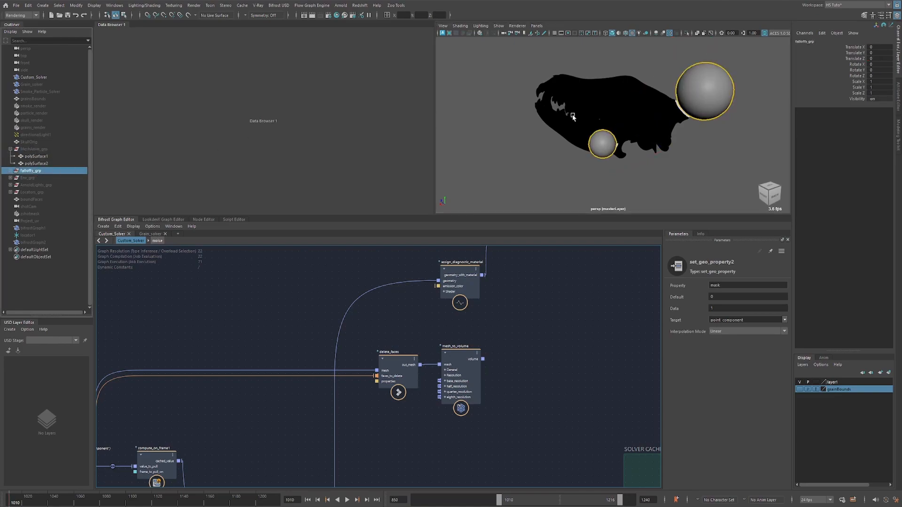
pyautogui.hotkey('ctrl', 'h')
pyautogui.keyDown('alt'); pyautogui.moveTo(683, 125); pyautogui.dragTo(638, 119); pyautogui.keyUp('alt')
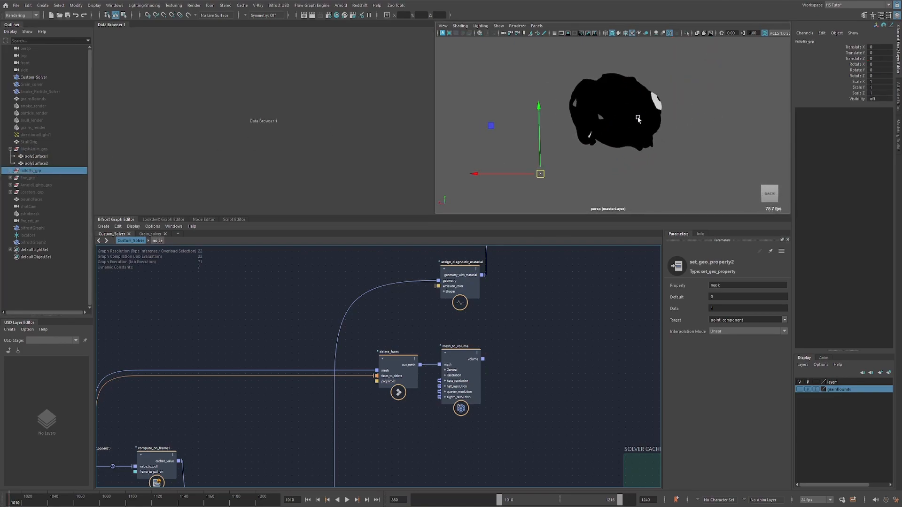
# Play the infection spreading over the skull for several frames, stop playback and return to the first frame.
pyautogui.moveTo(376, 415); pyautogui.dragTo(402, 311, button='middle')
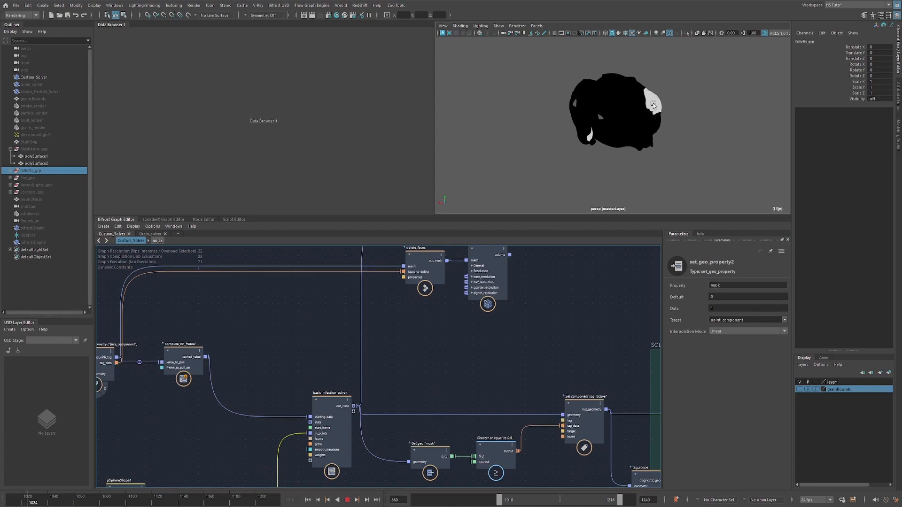
pyautogui.press('Escape')
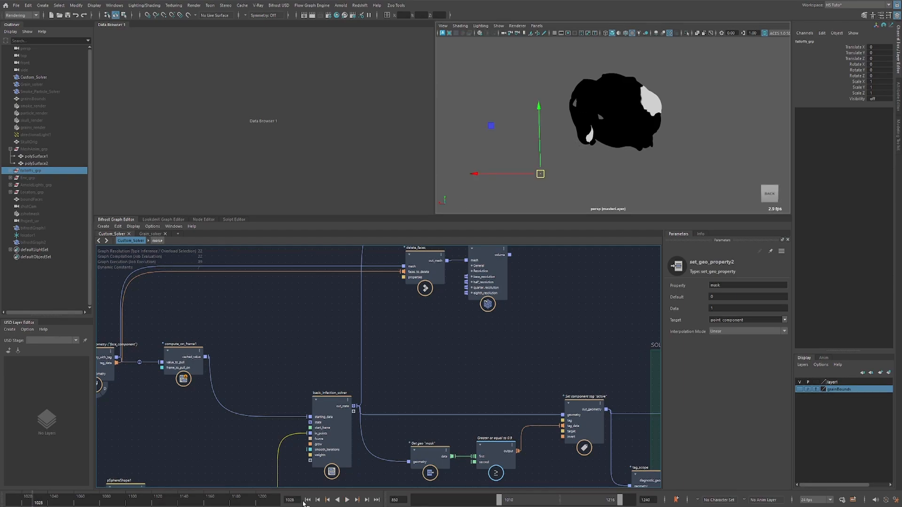
pyautogui.click(308, 500)
# Locate basic_infection_solver in the graph and open the compound with all its inner nodes framed.
pyautogui.keyDown('alt'); pyautogui.moveTo(431, 359); pyautogui.dragTo(344, 449, button='middle'); pyautogui.keyUp('alt')
pyautogui.scroll(-2, 414, 322)
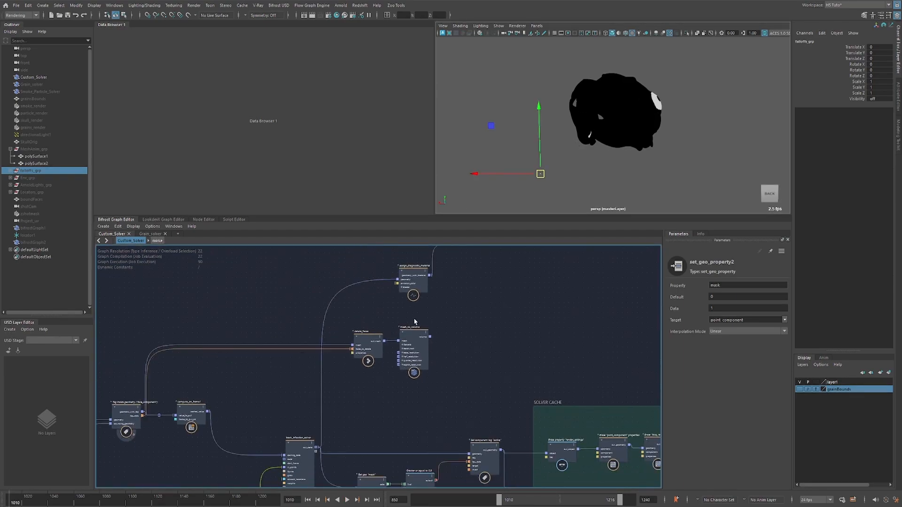
pyautogui.scroll(-4, 414, 321)
pyautogui.click(320, 371)
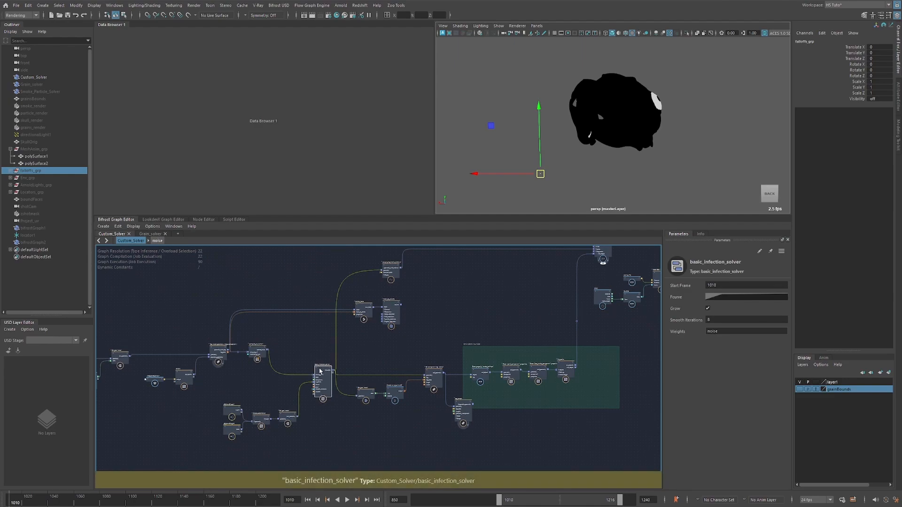
pyautogui.doubleClick(319, 371)
pyautogui.press('a')
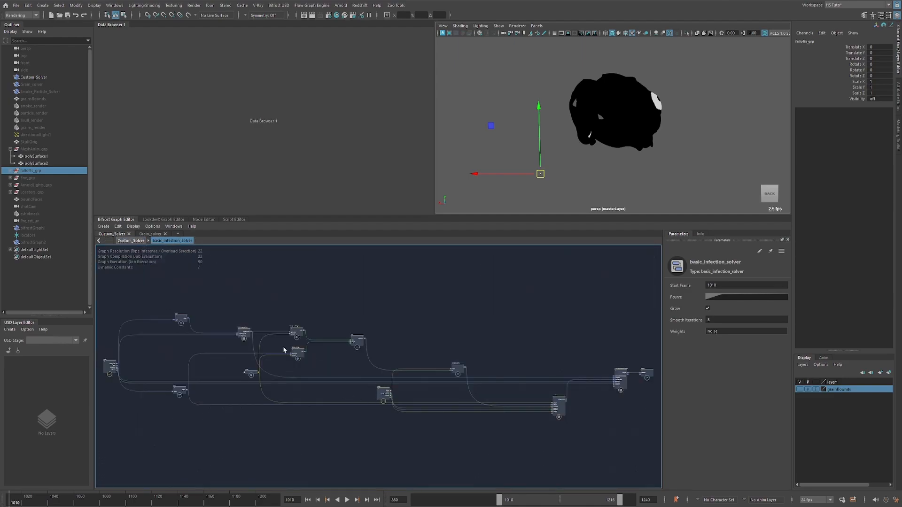
# Inspect transfer_properties and the two get_geo_property nodes that read the mask from the transferred and previous geometry.
pyautogui.keyDown('alt'); pyautogui.moveTo(211, 336); pyautogui.dragTo(328, 300, button='right'); pyautogui.keyUp('alt')
pyautogui.moveTo(328, 299); pyautogui.dragTo(261, 345)
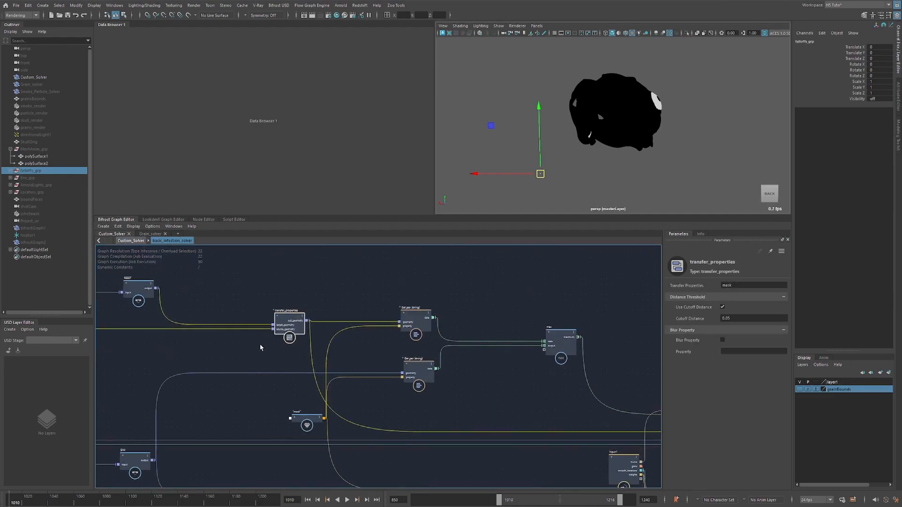
pyautogui.click(414, 316)
pyautogui.keyDown('alt'); pyautogui.moveTo(389, 326); pyautogui.dragTo(393, 315, button='middle'); pyautogui.keyUp('alt')
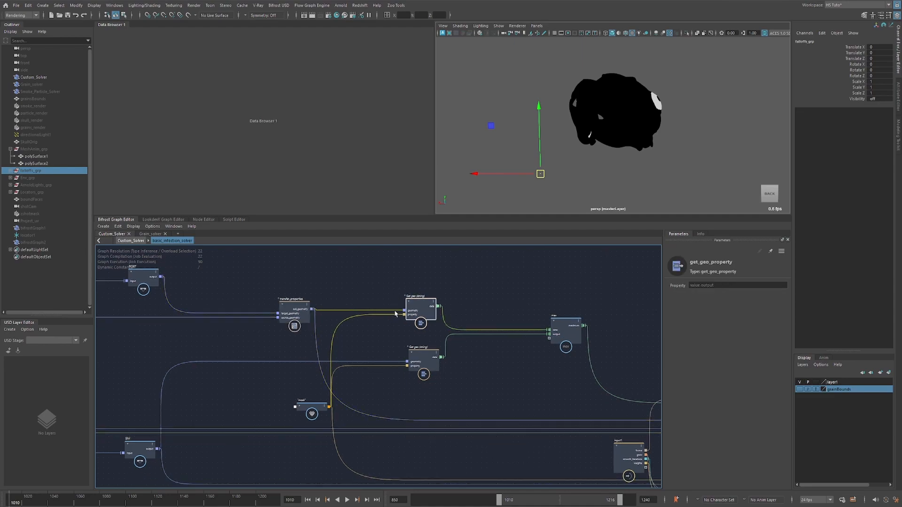
pyautogui.keyDown('alt'); pyautogui.moveTo(278, 339); pyautogui.dragTo(259, 323, button='middle'); pyautogui.keyUp('alt')
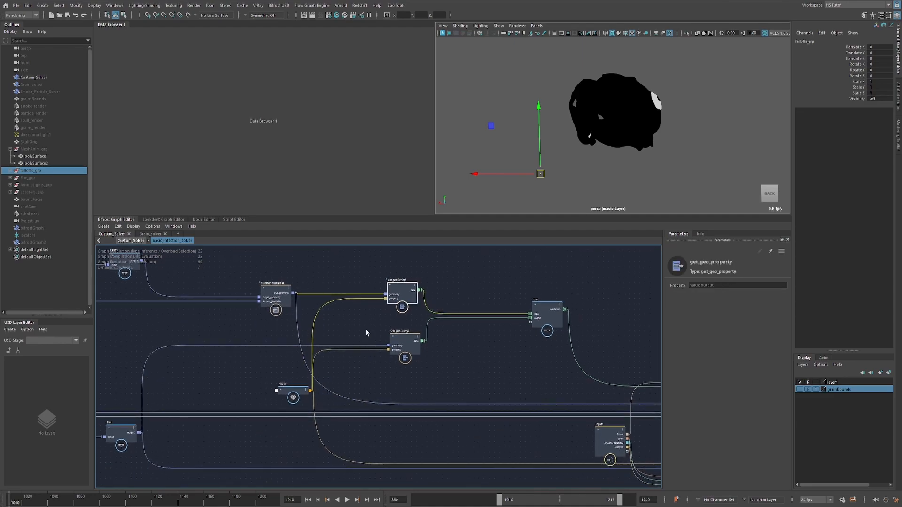
pyautogui.moveTo(428, 358); pyautogui.dragTo(429, 359)
pyautogui.keyDown('alt'); pyautogui.moveTo(171, 397); pyautogui.dragTo(217, 384, button='middle'); pyautogui.keyUp('alt')
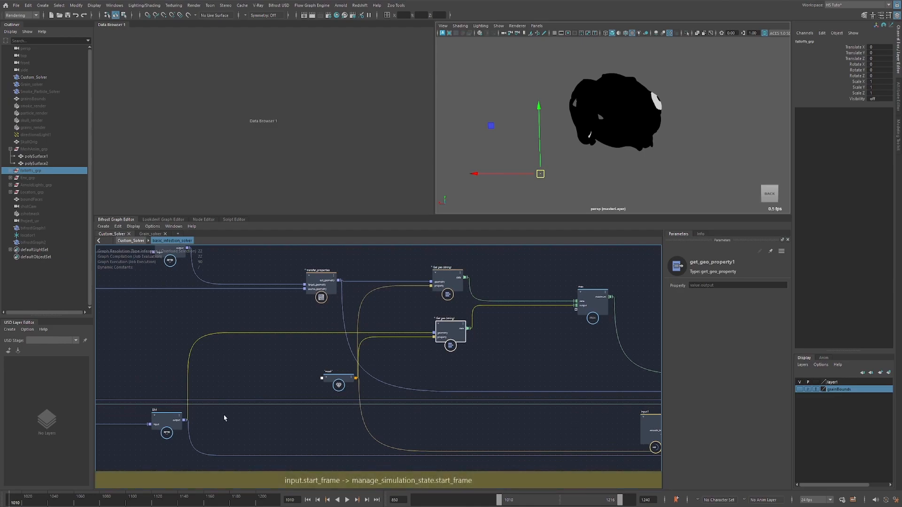
# Follow the max node's output to evaluate_fcurve and check its fcurve input.
pyautogui.keyDown('alt'); pyautogui.moveTo(533, 343); pyautogui.dragTo(441, 343, button='middle'); pyautogui.keyUp('alt')
pyautogui.moveTo(441, 345); pyautogui.dragTo(530, 272)
pyautogui.keyDown('alt'); pyautogui.moveTo(558, 305); pyautogui.dragTo(451, 291, button='middle'); pyautogui.keyUp('alt')
pyautogui.keyDown('alt'); pyautogui.moveTo(500, 321); pyautogui.dragTo(334, 282, button='middle'); pyautogui.keyUp('alt')
pyautogui.click(459, 308)
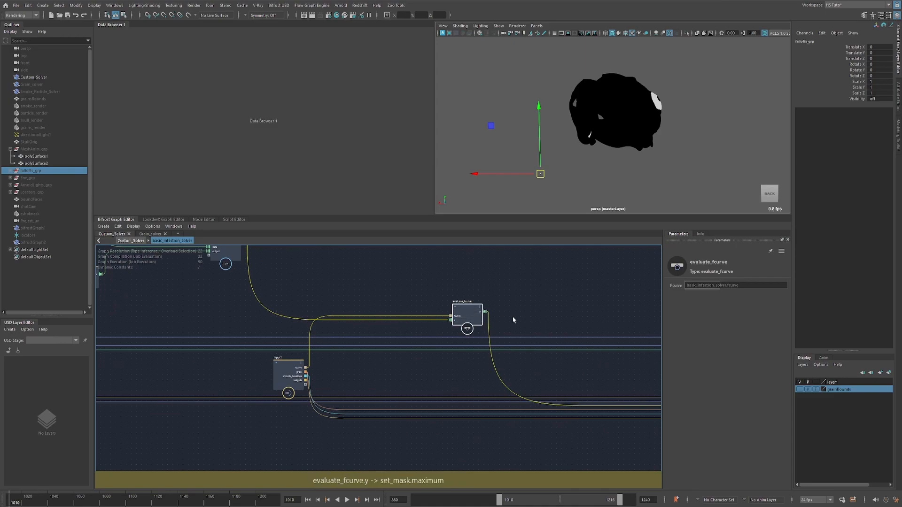
# Open the set_mask compound, inspect its smooth_geo_property node, and return to the basic_infection_solver level.
pyautogui.keyDown('alt'); pyautogui.moveTo(513, 316); pyautogui.dragTo(331, 262, button='middle'); pyautogui.keyUp('alt')
pyautogui.click(517, 337)
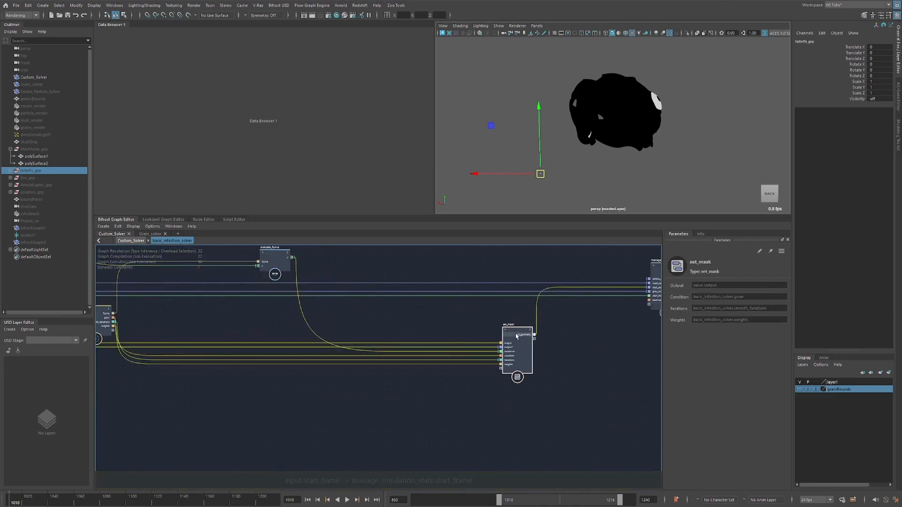
pyautogui.doubleClick(516, 337)
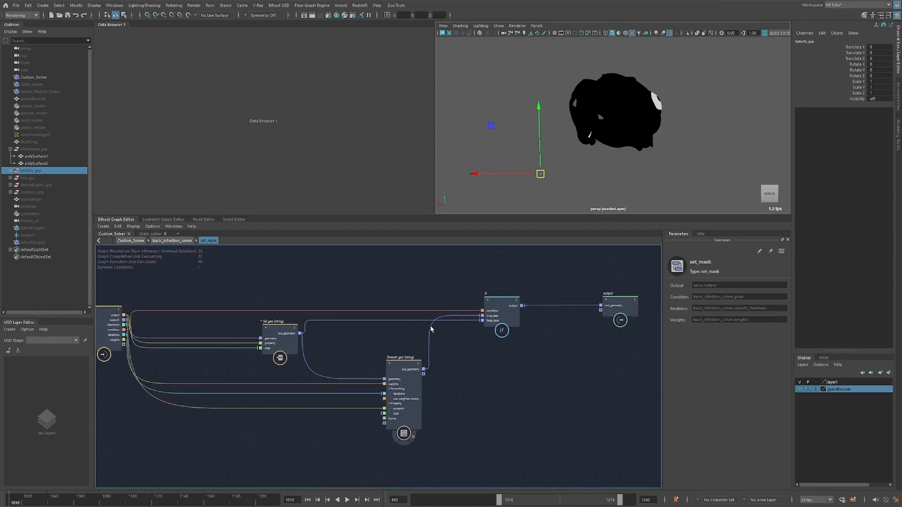
pyautogui.click(396, 363)
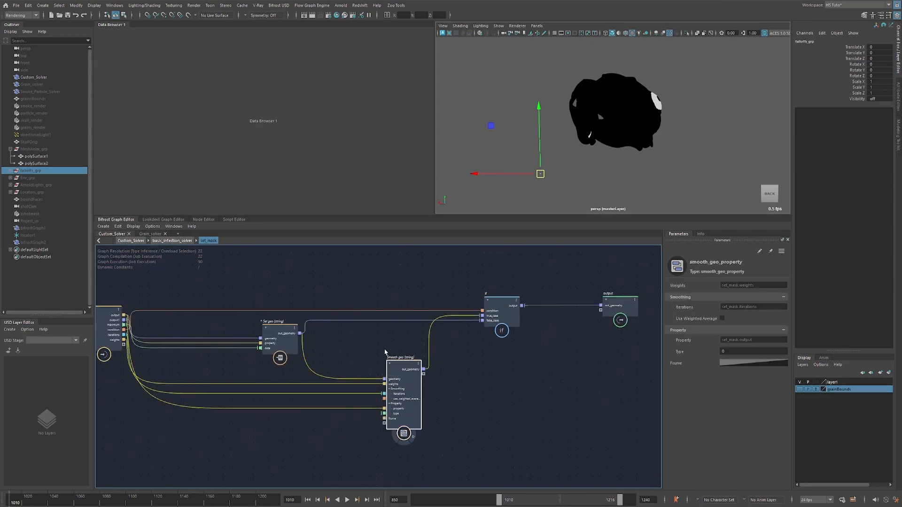
pyautogui.press('u')
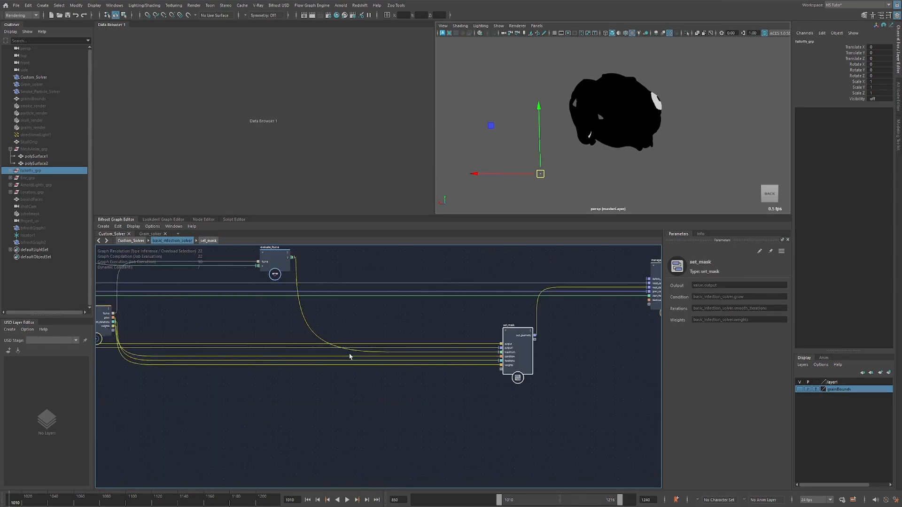
# Return to the Custom_Solver level and select the tag_scope node that reads the "active" component tag.
pyautogui.press('u')
pyautogui.keyDown('alt'); pyautogui.moveTo(342, 358); pyautogui.dragTo(374, 355, button='right'); pyautogui.keyUp('alt')
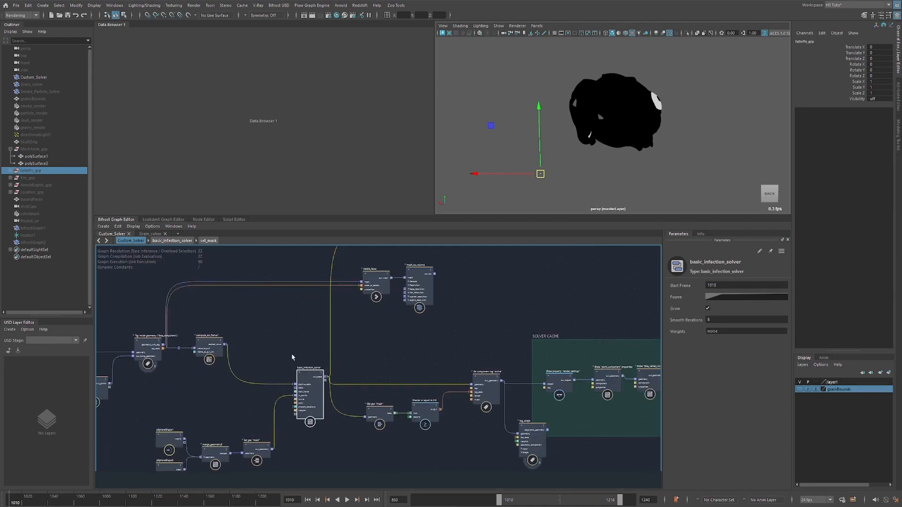
pyautogui.moveTo(325, 450); pyautogui.dragTo(327, 449)
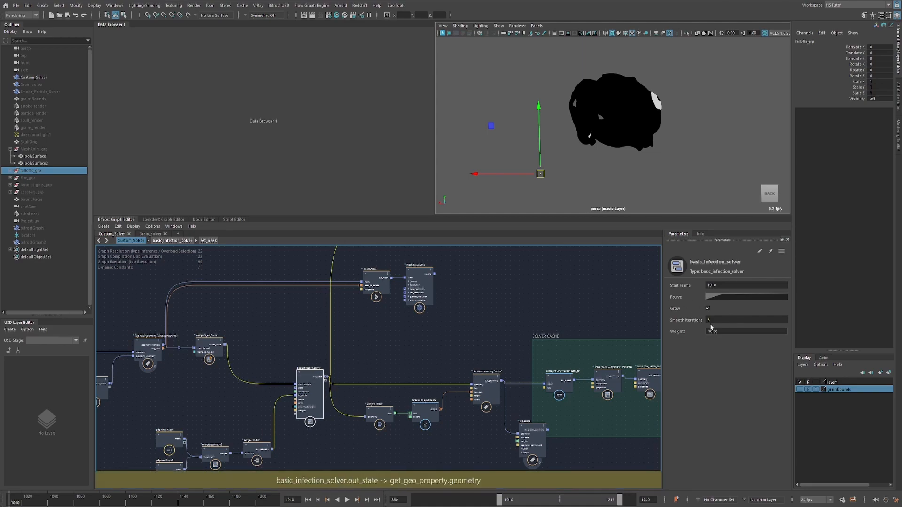
pyautogui.click(352, 343)
pyautogui.keyDown('alt'); pyautogui.moveTo(420, 320); pyautogui.dragTo(298, 395, button='middle'); pyautogui.keyUp('alt')
pyautogui.scroll(-2, 358, 367)
pyautogui.keyDown('alt'); pyautogui.moveTo(315, 339); pyautogui.dragTo(285, 362, button='middle'); pyautogui.keyUp('alt')
pyautogui.keyDown('alt'); pyautogui.moveTo(302, 442); pyautogui.dragTo(312, 342, button='middle'); pyautogui.keyUp('alt')
pyautogui.click(353, 388)
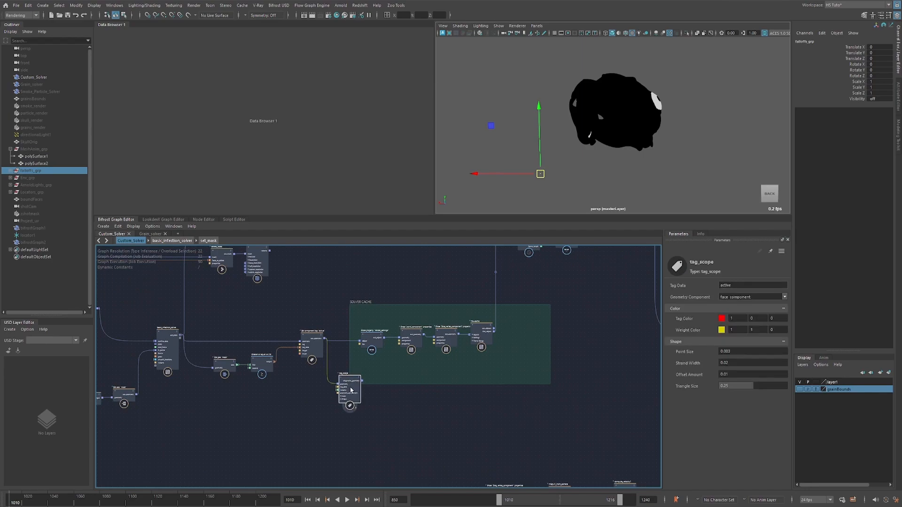
# Examine how the nodes between basic_infection_solver and the SOLVER CACHE group build the component tag, and trace the chain onward from the cache.
pyautogui.scroll(4, 264, 378)
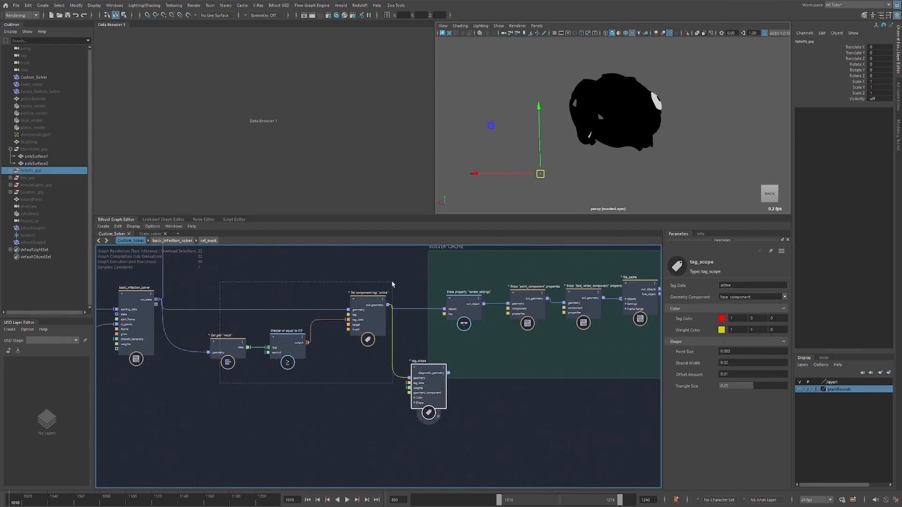
pyautogui.moveTo(393, 284); pyautogui.dragTo(392, 281)
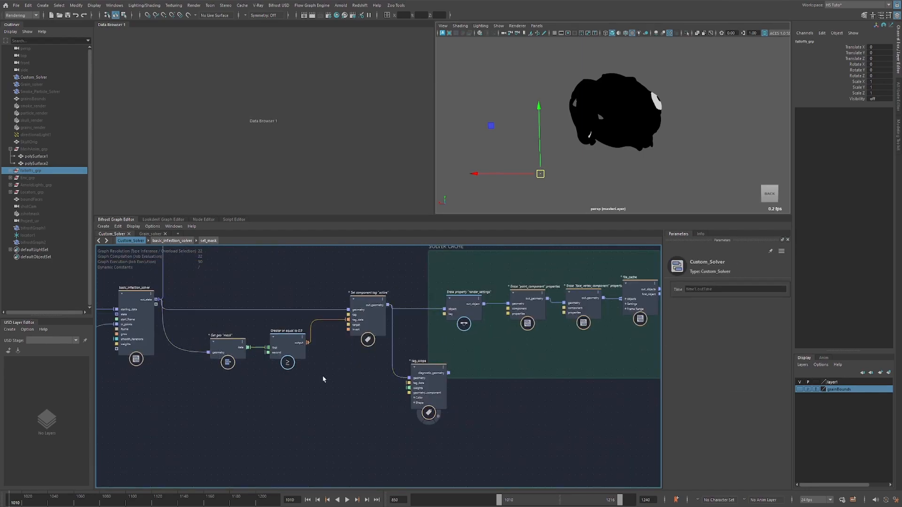
pyautogui.moveTo(279, 329); pyautogui.dragTo(279, 327)
pyautogui.click(398, 394)
pyautogui.moveTo(415, 324)
pyautogui.keyDown('alt'); pyautogui.mouseDown(button='middle')
pyautogui.moveTo(332, 453)
pyautogui.moveTo(326, 441)
pyautogui.mouseUp(button='middle'); pyautogui.keyUp('alt')
pyautogui.keyDown('alt'); pyautogui.moveTo(409, 271); pyautogui.dragTo(361, 374, button='middle'); pyautogui.keyUp('alt')
pyautogui.scroll(-3, 361, 374)
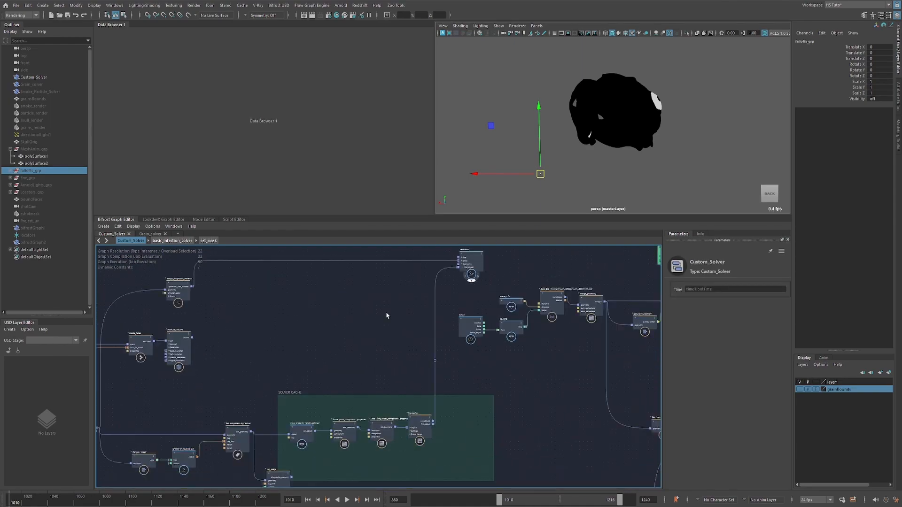
# Show the tag_scope diagnostic in the viewport and view the skull from the side.
pyautogui.keyDown('alt'); pyautogui.moveTo(276, 388); pyautogui.dragTo(311, 272, button='middle'); pyautogui.keyUp('alt')
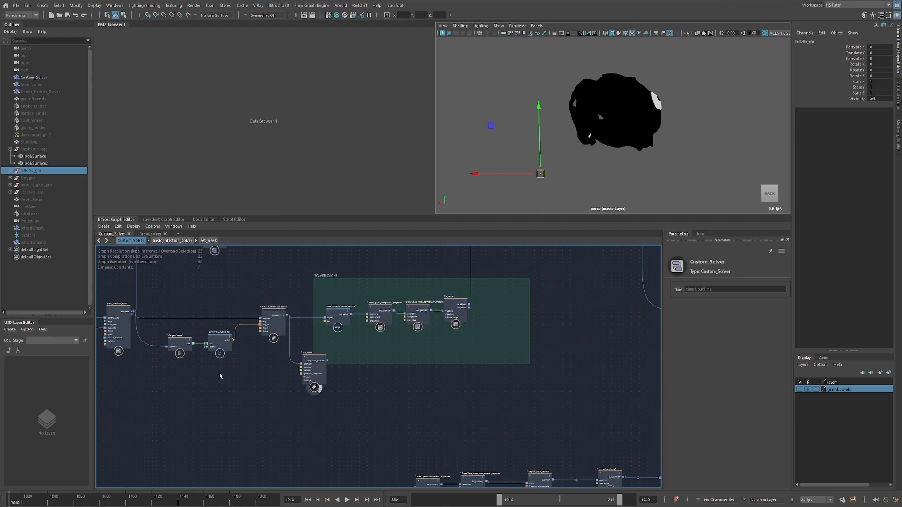
pyautogui.keyDown('alt'); pyautogui.moveTo(667, 129); pyautogui.dragTo(569, 124); pyautogui.keyUp('alt')
pyautogui.keyDown('alt'); pyautogui.moveTo(565, 104); pyautogui.dragTo(581, 104, button='right'); pyautogui.keyUp('alt')
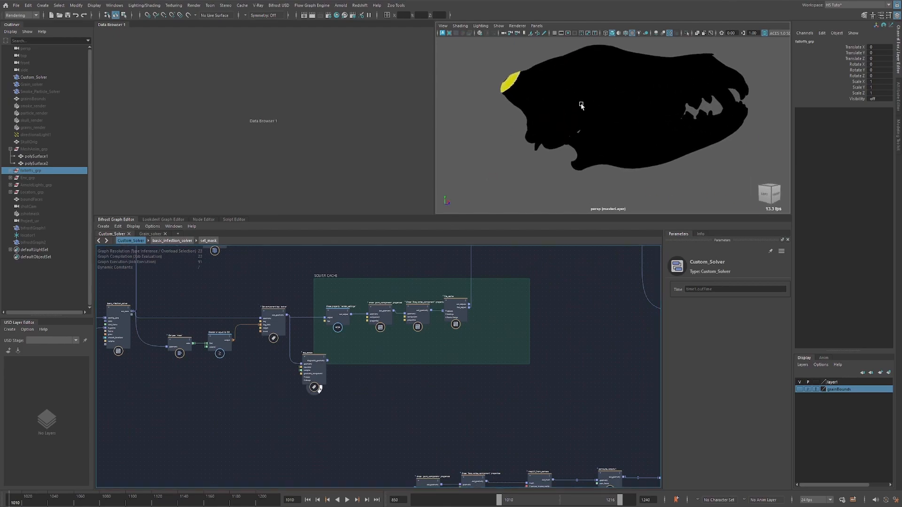
# Inspect the Get geo "mask" and Greater or equal comparison nodes, and select set_component_tag to check its settings.
pyautogui.scroll(3, 193, 327)
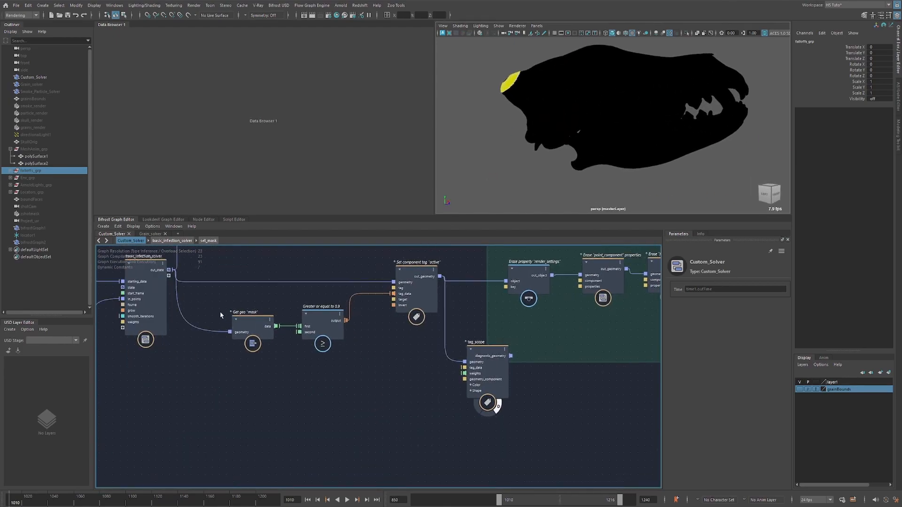
pyautogui.keyDown('alt'); pyautogui.moveTo(220, 315); pyautogui.dragTo(277, 358, button='middle'); pyautogui.keyUp('alt')
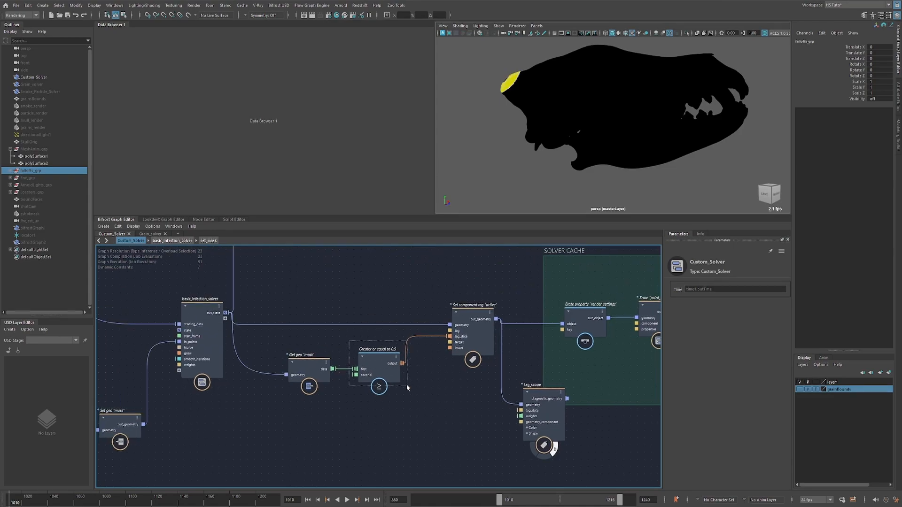
pyautogui.moveTo(408, 391); pyautogui.dragTo(412, 394)
pyautogui.click(486, 312)
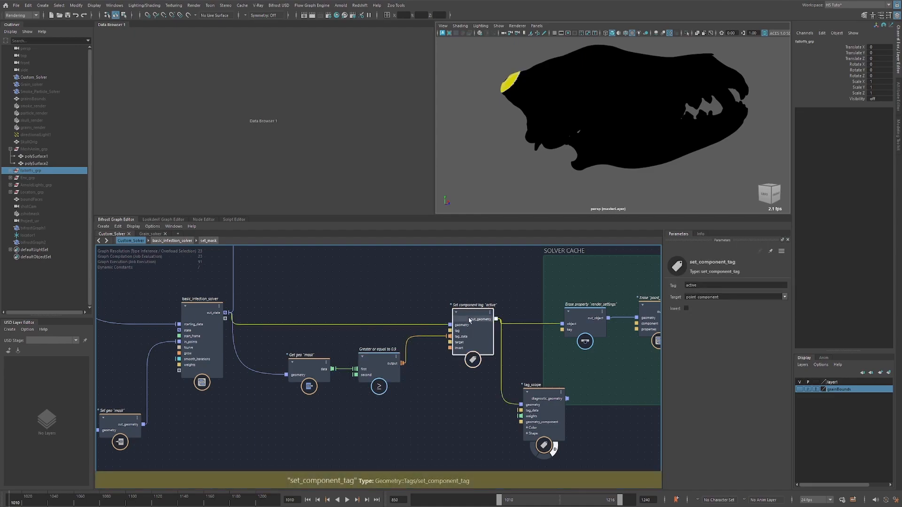
# Preview the active tag growing on the skull from behind and from the side, stopping playback at frame 1024.
pyautogui.keyDown('alt'); pyautogui.moveTo(498, 108); pyautogui.dragTo(628, 117); pyautogui.keyUp('alt')
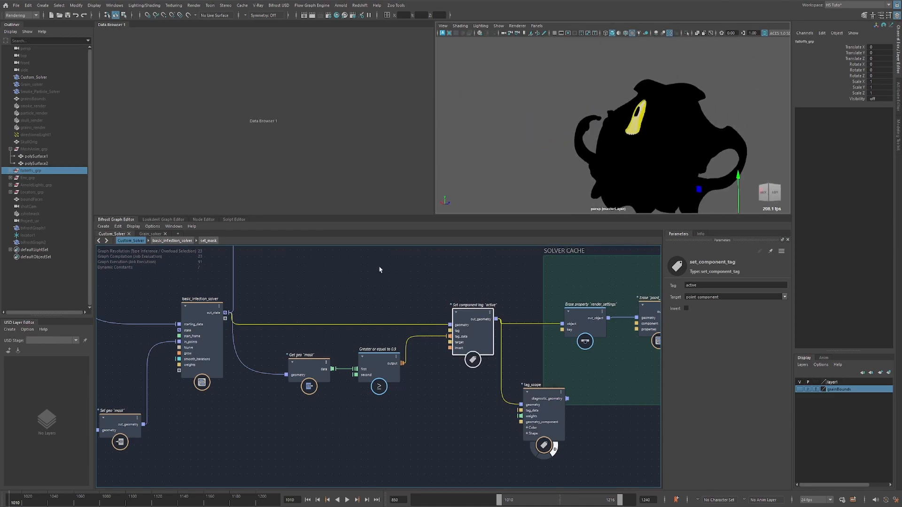
pyautogui.hotkey('alt', 'v')
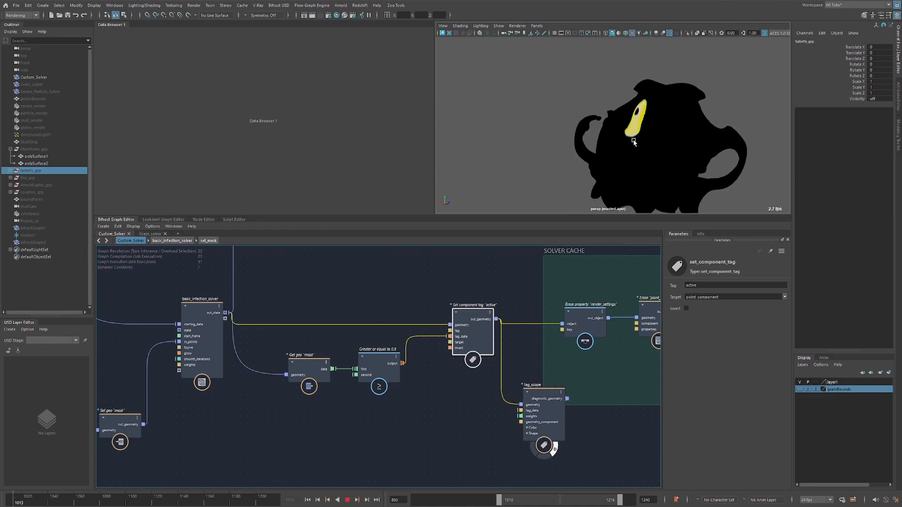
pyautogui.hotkey('alt', 'v')
pyautogui.keyDown('alt'); pyautogui.moveTo(647, 139); pyautogui.dragTo(610, 167); pyautogui.keyUp('alt')
pyautogui.hotkey('alt', 'v')
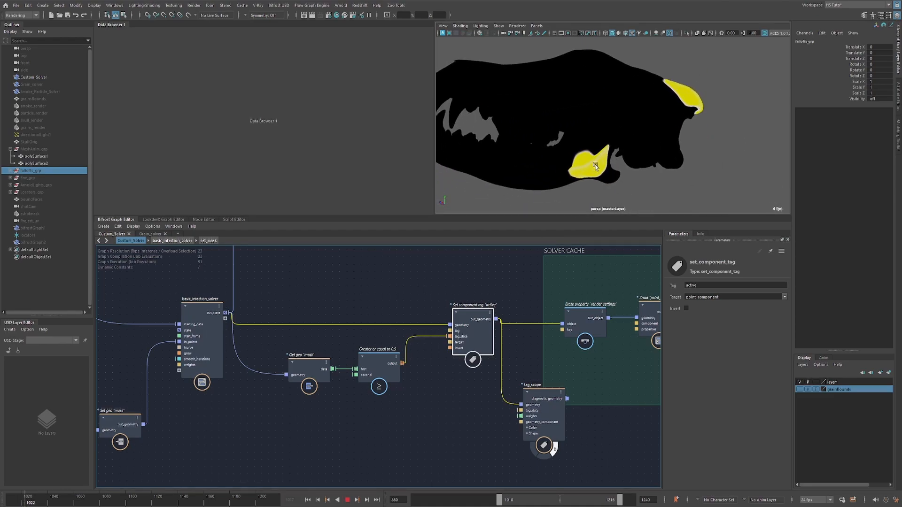
pyautogui.hotkey('alt', 'v')
# Reposition the Set component tag "active", Get geo "mask" and Greater or equal nodes slightly, and clear the selection.
pyautogui.moveTo(477, 333)
pyautogui.mouseDown()
pyautogui.moveTo(458, 332)
pyautogui.moveTo(459, 321)
pyautogui.moveTo(468, 336)
pyautogui.mouseUp()
pyautogui.moveTo(303, 398); pyautogui.dragTo(382, 363)
pyautogui.moveTo(378, 366); pyautogui.dragTo(368, 373)
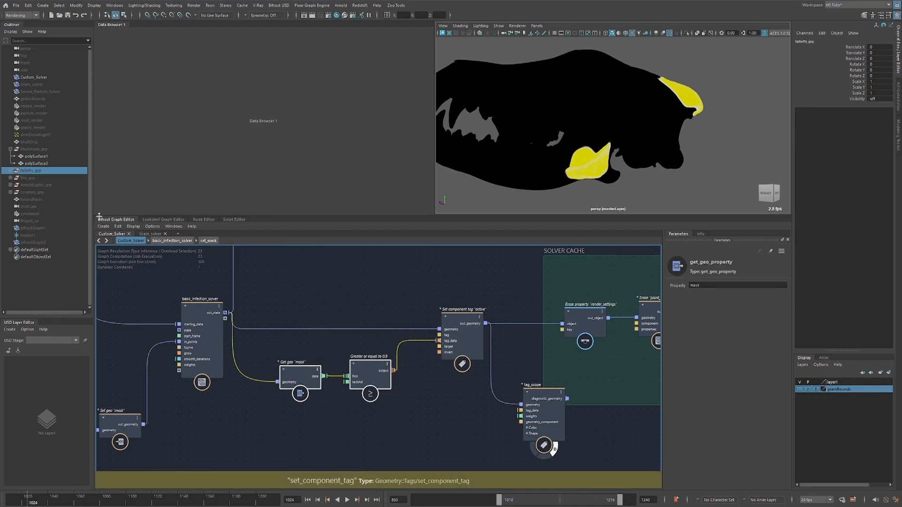
pyautogui.moveTo(503, 303); pyautogui.dragTo(431, 375)
pyautogui.keyDown('alt'); pyautogui.moveTo(508, 360); pyautogui.dragTo(464, 347, button='middle'); pyautogui.keyUp('alt')
pyautogui.click(464, 347)
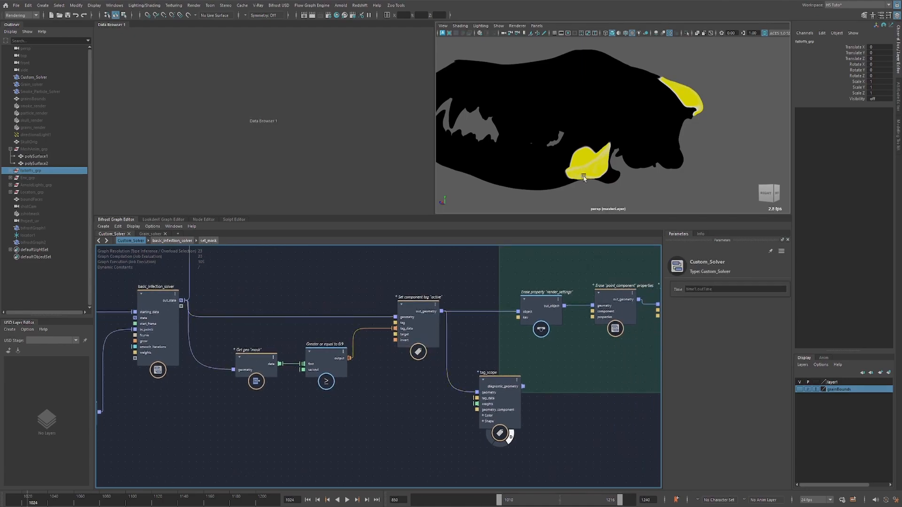
# Move the tag_scope node slightly away from the cache group and turn off its diagnostic display.
pyautogui.keyDown('alt'); pyautogui.moveTo(623, 114); pyautogui.dragTo(579, 116); pyautogui.keyUp('alt')
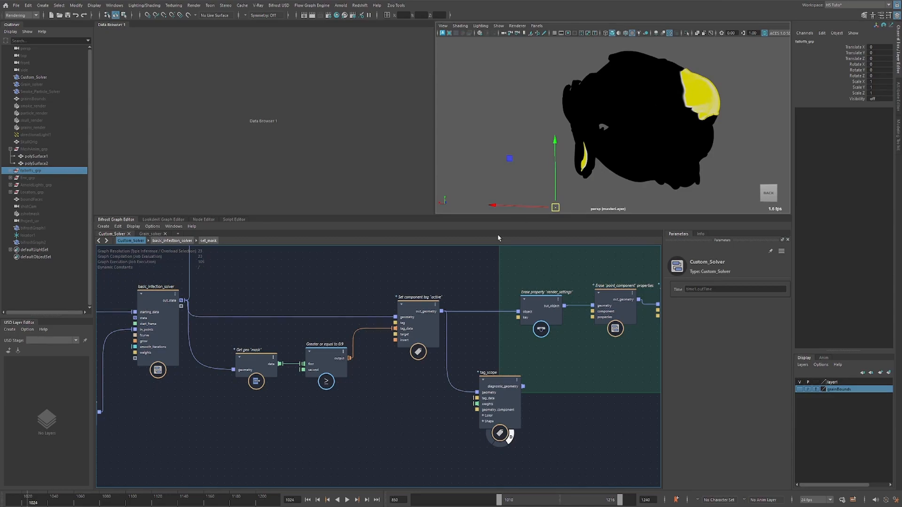
pyautogui.moveTo(456, 274); pyautogui.dragTo(376, 338)
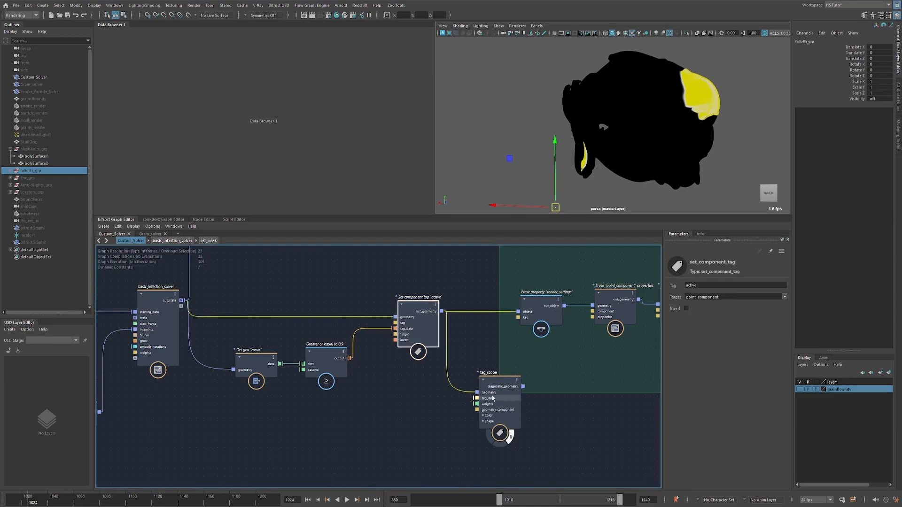
pyautogui.moveTo(493, 404); pyautogui.dragTo(498, 412)
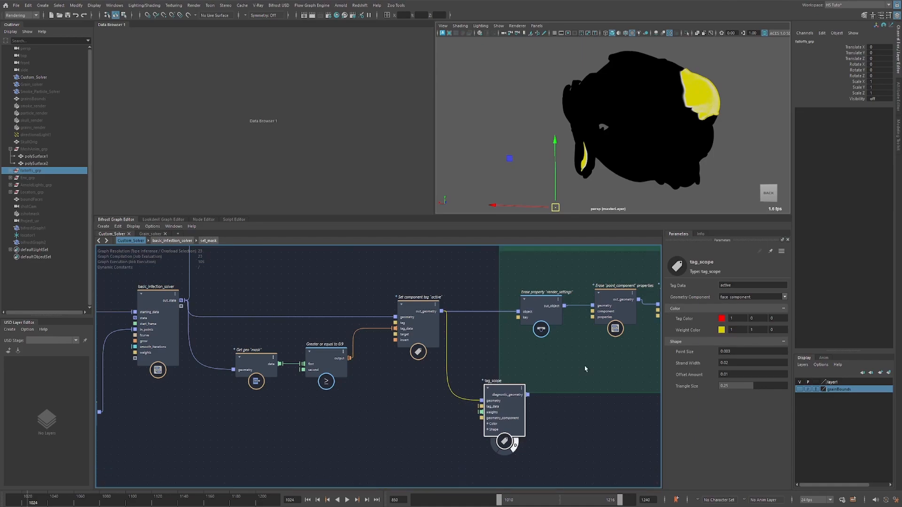
pyautogui.click(517, 444)
# Inspect the erase_property node for render_settings and the component property erase nodes in the SOLVER CACHE group.
pyautogui.scroll(-5, 552, 285)
pyautogui.moveTo(552, 285); pyautogui.dragTo(417, 322, button='middle')
pyautogui.scroll(2, 417, 322)
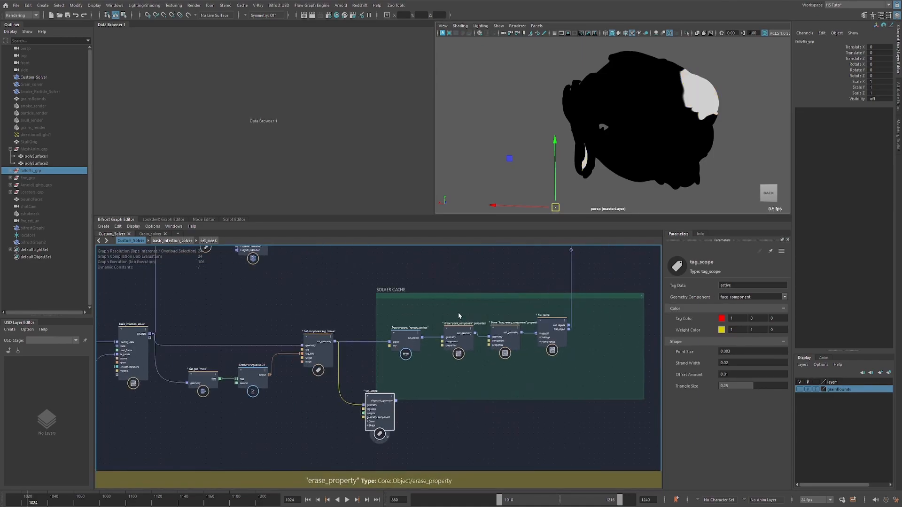
pyautogui.scroll(3, 403, 343)
pyautogui.click(409, 338)
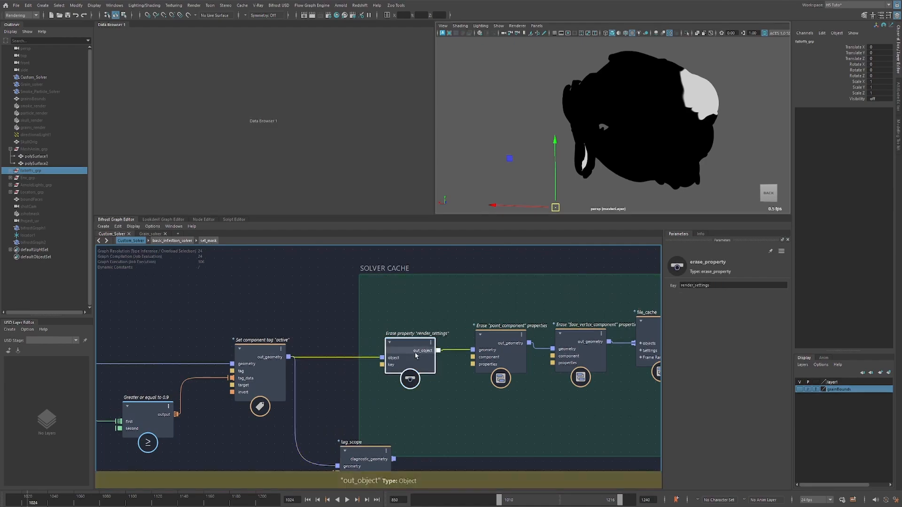
pyautogui.moveTo(456, 371); pyautogui.dragTo(364, 352, button='middle')
pyautogui.scroll(-2, 388, 371)
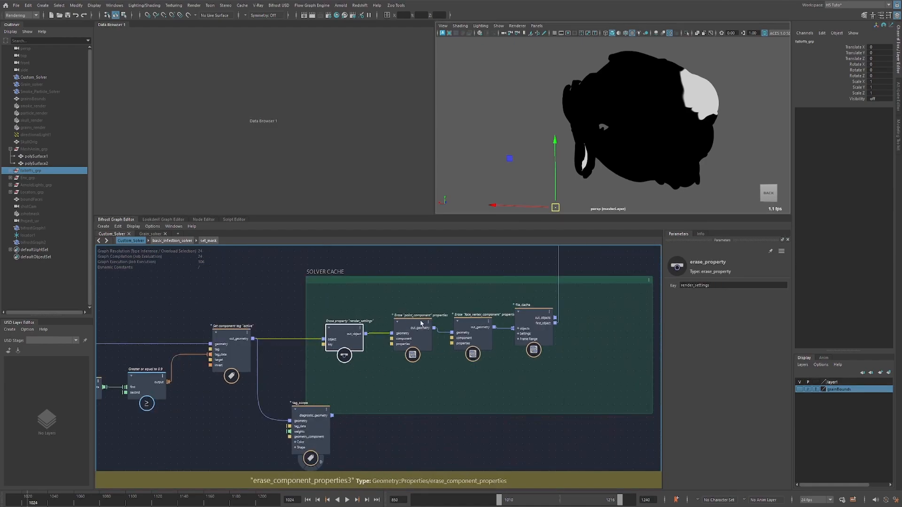
# Turn off terminal4's proxy display and turn on its diagnostic display so the cached skull shows in the viewport.
pyautogui.moveTo(606, 249); pyautogui.dragTo(488, 365, button='middle')
pyautogui.scroll(-3, 488, 365)
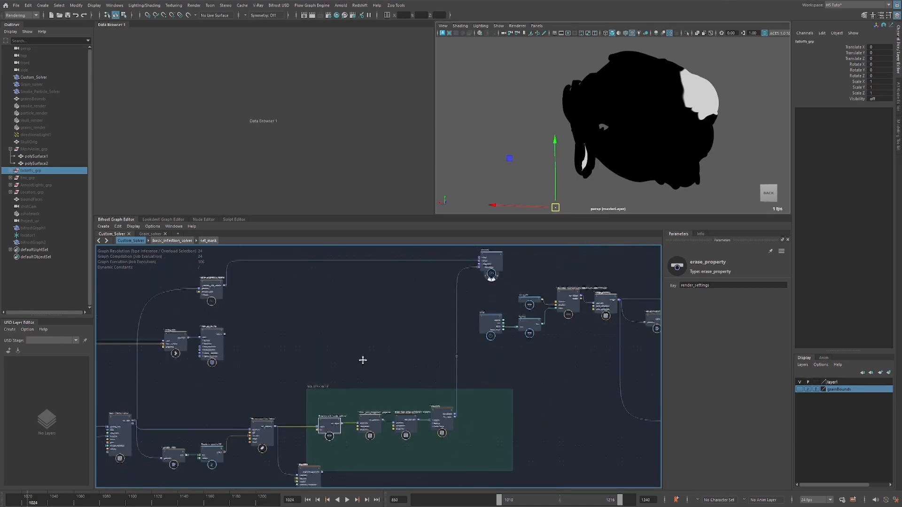
pyautogui.moveTo(362, 360); pyautogui.dragTo(343, 408, button='middle')
pyautogui.click(472, 326)
pyautogui.click(477, 322)
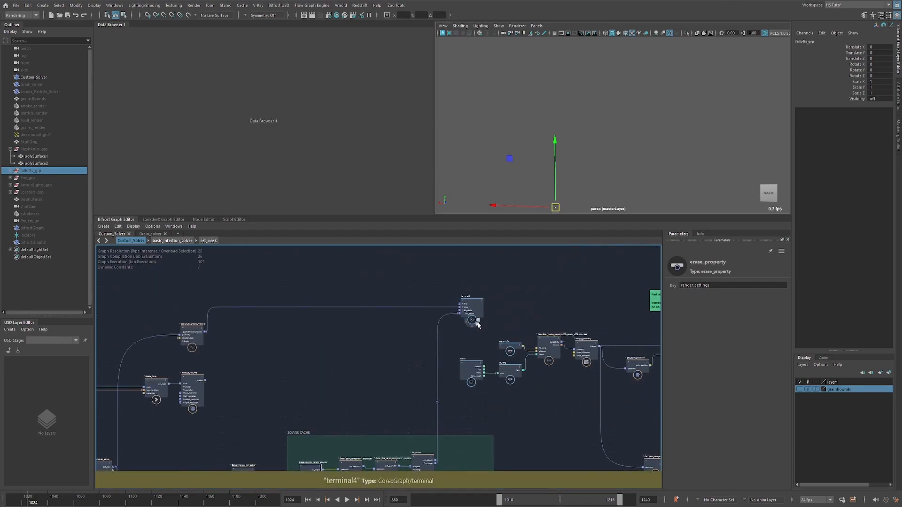
# Examine the mask, intersection_tag and active properties carried by the file_cache output connection.
pyautogui.moveTo(449, 390)
pyautogui.mouseDown(button='middle')
pyautogui.moveTo(445, 313)
pyautogui.moveTo(386, 356)
pyautogui.mouseUp(button='middle')
pyautogui.scroll(3, 313, 384)
pyautogui.click(471, 352)
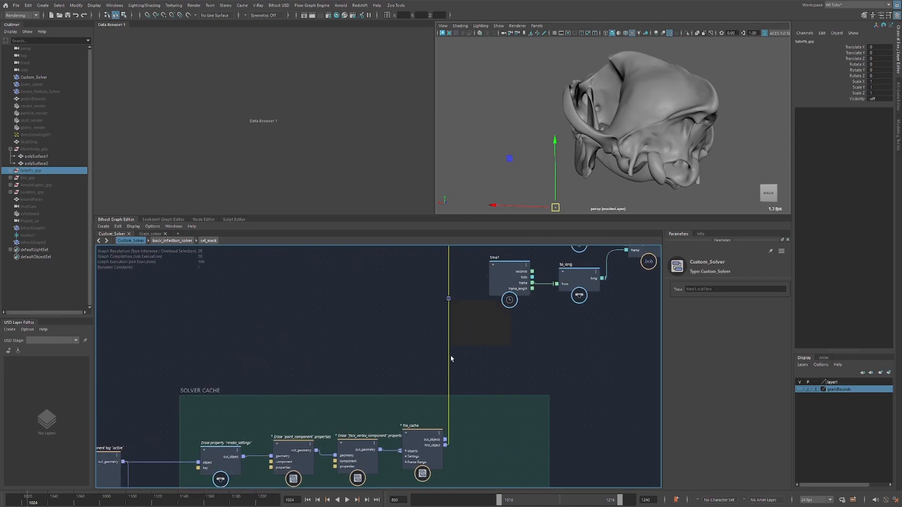
pyautogui.moveTo(451, 359); pyautogui.dragTo(421, 325, button='middle')
pyautogui.click(420, 383)
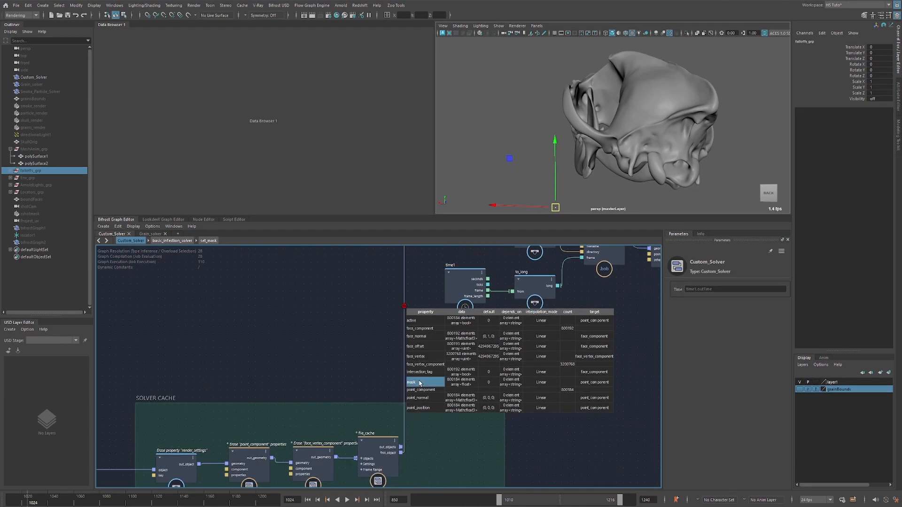
pyautogui.click(425, 373)
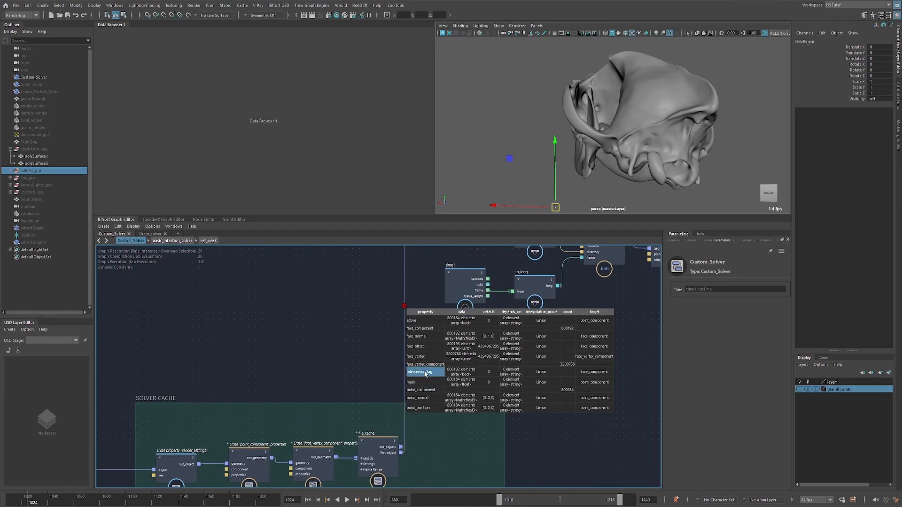
pyautogui.click(417, 321)
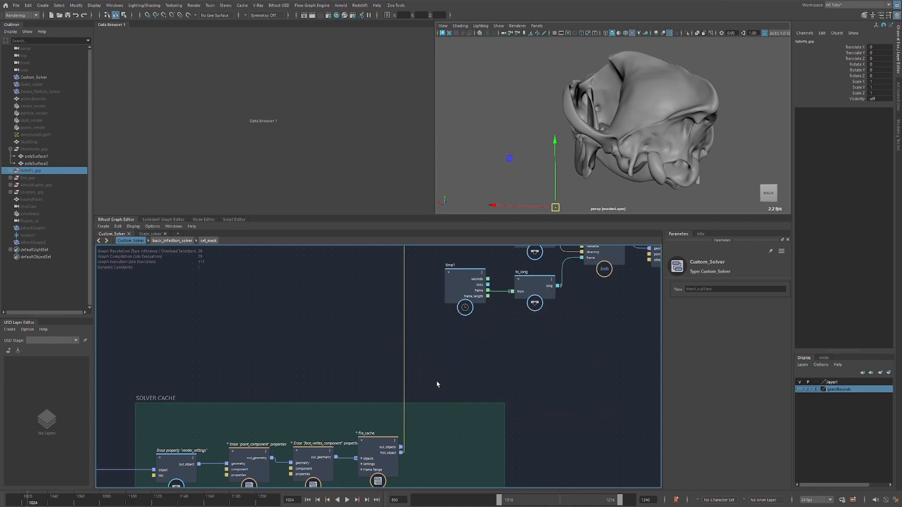
# Set the current frame to 1148 and change the viewport background to black with the whole skull in view.
pyautogui.scroll(-3, 368, 378)
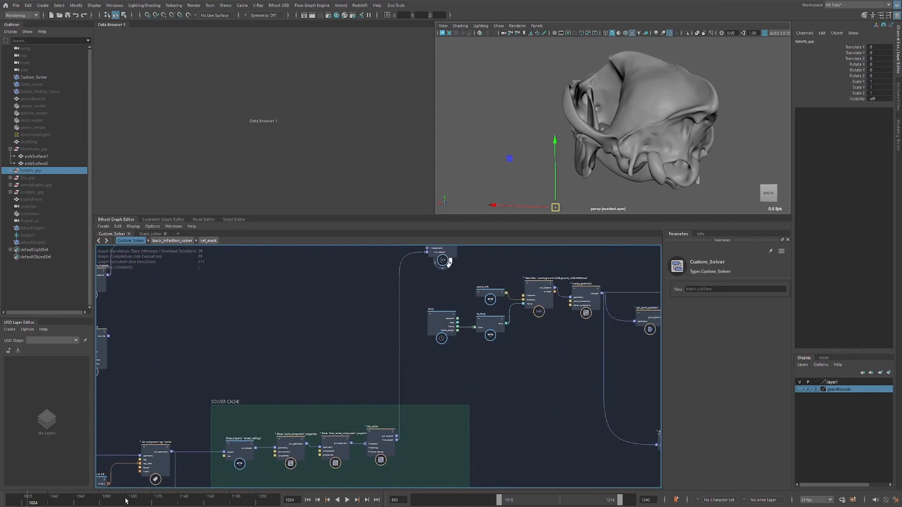
pyautogui.moveTo(125, 501); pyautogui.dragTo(185, 497)
pyautogui.scroll(5, 666, 125)
pyautogui.keyDown('alt'); pyautogui.moveTo(739, 127); pyautogui.dragTo(633, 105); pyautogui.keyUp('alt')
pyautogui.hotkey('alt', 'b')
pyautogui.hotkey('alt', 'b')
pyautogui.scroll(-5, 591, 141)
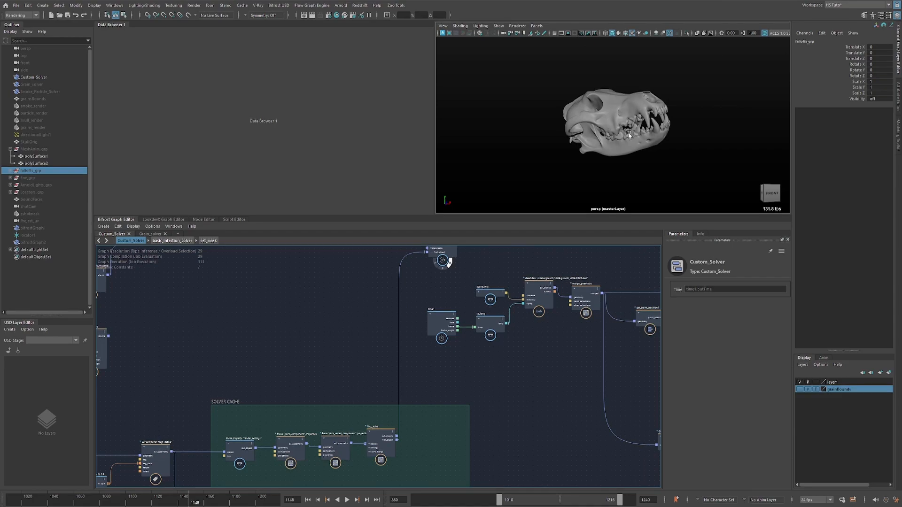
# Move the unconnected terminal node from the far end of the graph to beside the Anim_Mesh node.
pyautogui.keyDown('alt'); pyautogui.moveTo(466, 373); pyautogui.dragTo(396, 420, button='middle'); pyautogui.keyUp('alt')
pyautogui.scroll(-2, 397, 416)
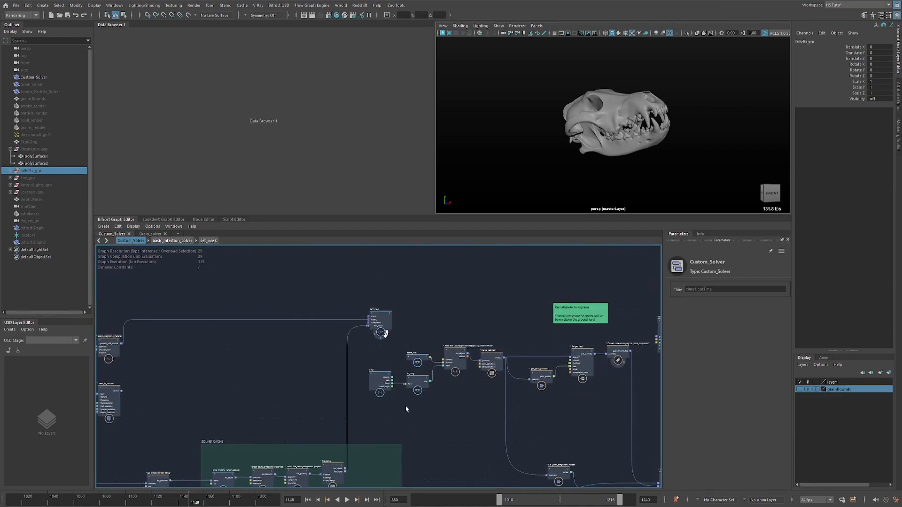
pyautogui.keyDown('alt'); pyautogui.moveTo(436, 398); pyautogui.dragTo(380, 378, button='middle'); pyautogui.keyUp('alt')
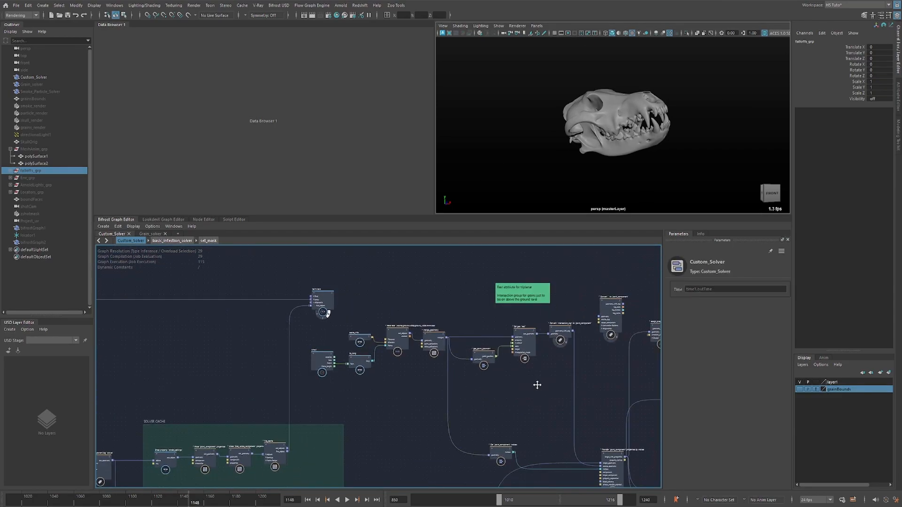
pyautogui.scroll(-3, 539, 376)
pyautogui.keyDown('alt'); pyautogui.moveTo(377, 383); pyautogui.dragTo(108, 363, button='middle'); pyautogui.keyUp('alt')
pyautogui.keyDown('alt'); pyautogui.moveTo(266, 340); pyautogui.dragTo(287, 339, button='middle'); pyautogui.keyUp('alt')
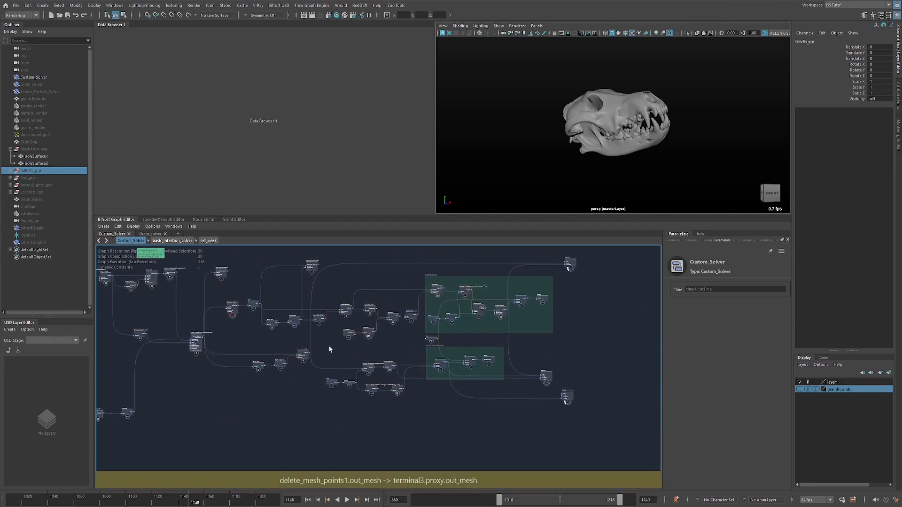
pyautogui.click(555, 356)
pyautogui.moveTo(556, 356); pyautogui.dragTo(197, 282)
pyautogui.keyDown('alt'); pyautogui.moveTo(197, 283); pyautogui.dragTo(390, 299, button='middle'); pyautogui.keyUp('alt')
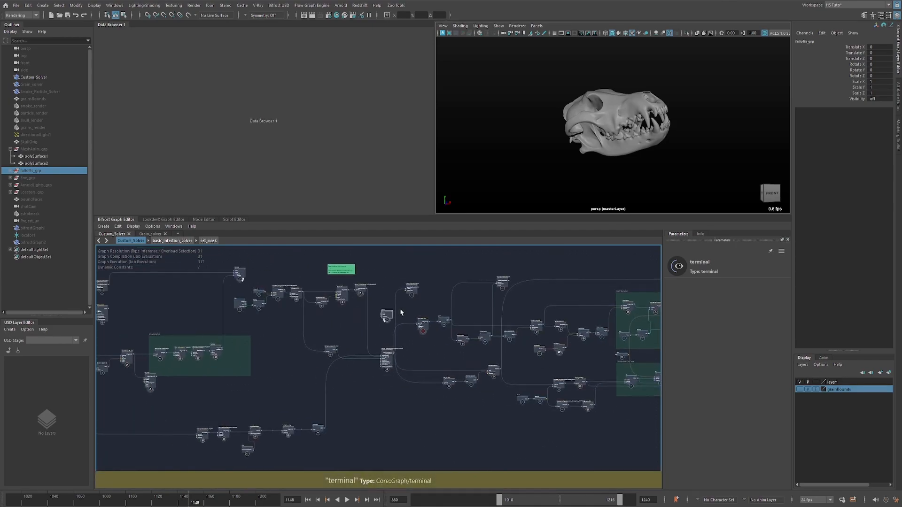
pyautogui.moveTo(387, 313); pyautogui.dragTo(365, 413)
pyautogui.keyDown('alt'); pyautogui.moveTo(333, 431); pyautogui.dragTo(424, 356, button='right'); pyautogui.keyUp('alt')
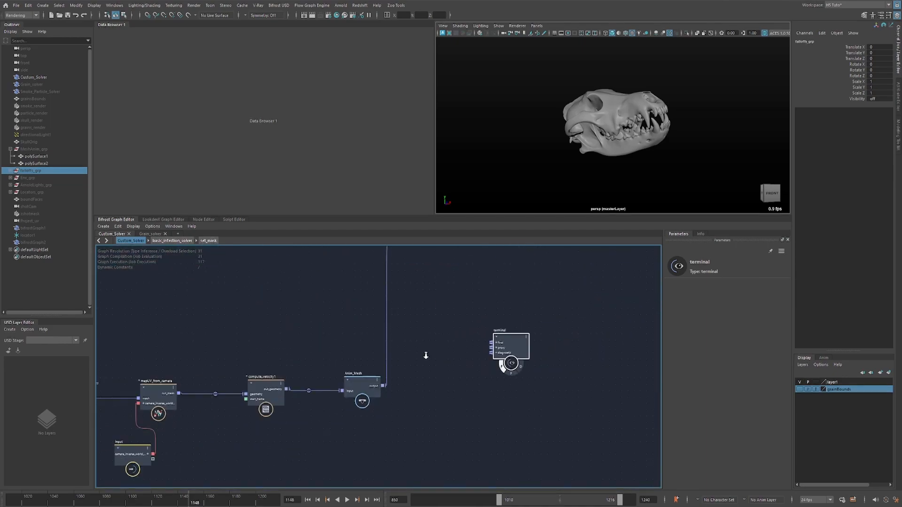
# Connect the Anim_Mesh output to the terminal node and turn off terminal4's diagnostic display so only the animated mesh is shown.
pyautogui.moveTo(384, 386); pyautogui.dragTo(493, 353)
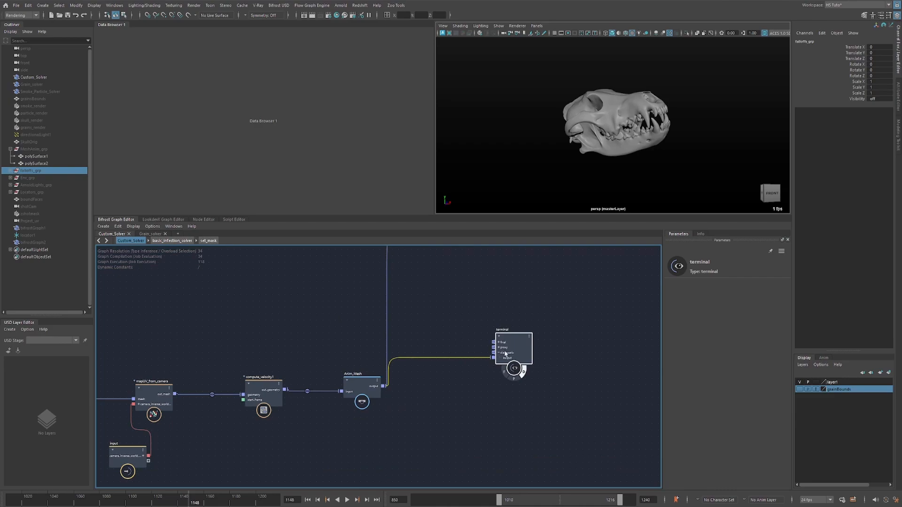
pyautogui.moveTo(505, 354); pyautogui.dragTo(508, 387)
pyautogui.keyDown('alt'); pyautogui.moveTo(319, 281); pyautogui.dragTo(427, 395, button='middle'); pyautogui.keyUp('alt')
pyautogui.keyDown('alt'); pyautogui.moveTo(432, 394); pyautogui.dragTo(361, 332, button='right'); pyautogui.keyUp('alt')
pyautogui.keyDown('alt'); pyautogui.moveTo(361, 332); pyautogui.dragTo(414, 364, button='middle'); pyautogui.keyUp('alt')
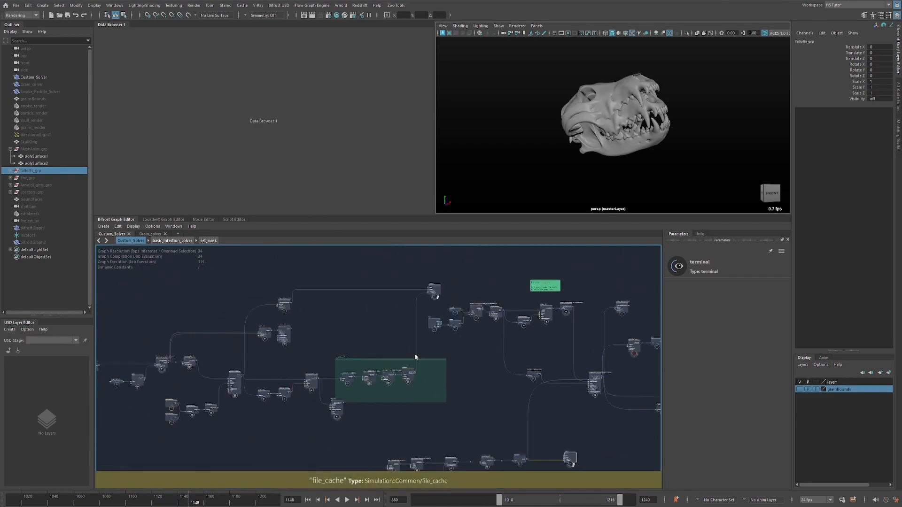
pyautogui.click(430, 283)
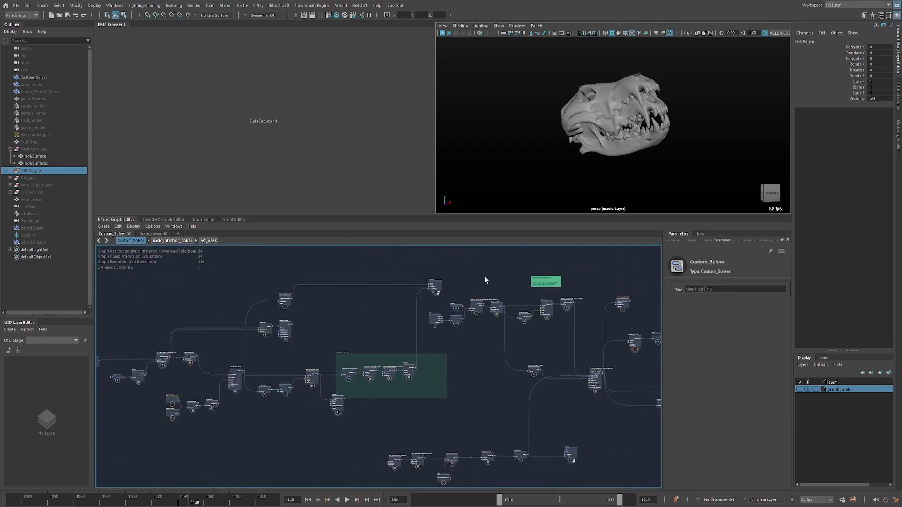
pyautogui.scroll(3, 444, 294)
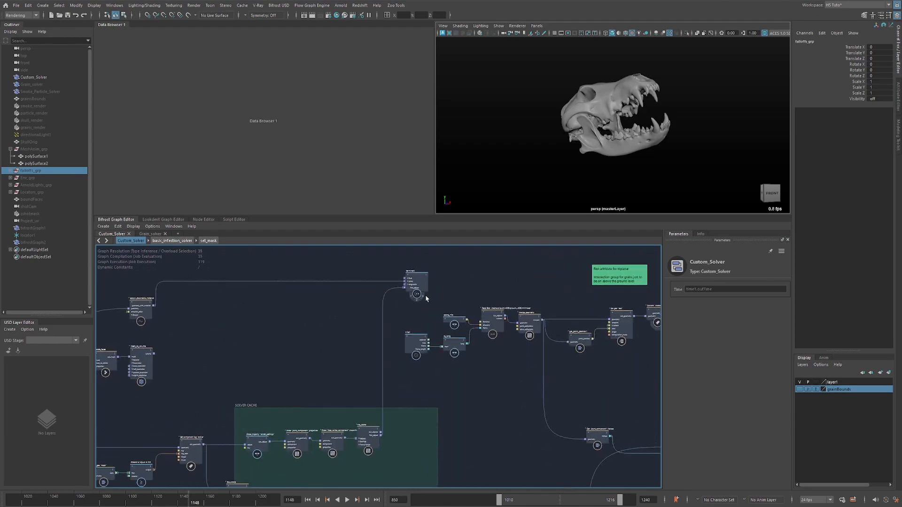
# Orbit to a side view of the skull and scrub the animation to frame 1216.
pyautogui.keyDown('alt'); pyautogui.moveTo(622, 146); pyautogui.dragTo(641, 144); pyautogui.keyUp('alt')
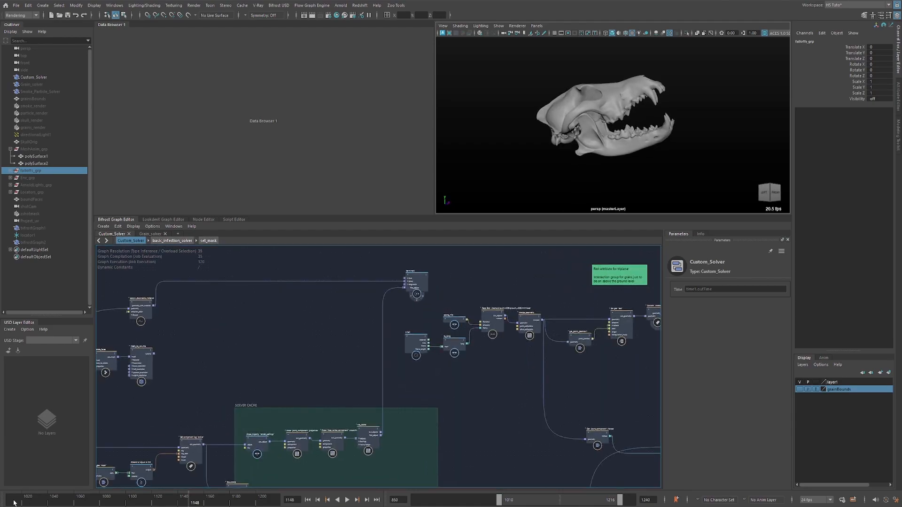
pyautogui.moveTo(13, 503); pyautogui.dragTo(330, 467)
# Show the data carried by the connection from Anim_Mesh to the terminal in the Data Browser.
pyautogui.keyDown('alt'); pyautogui.moveTo(497, 433); pyautogui.dragTo(437, 279, button='middle'); pyautogui.keyUp('alt')
pyautogui.keyDown('alt'); pyautogui.moveTo(530, 405); pyautogui.dragTo(507, 353, button='middle'); pyautogui.keyUp('alt')
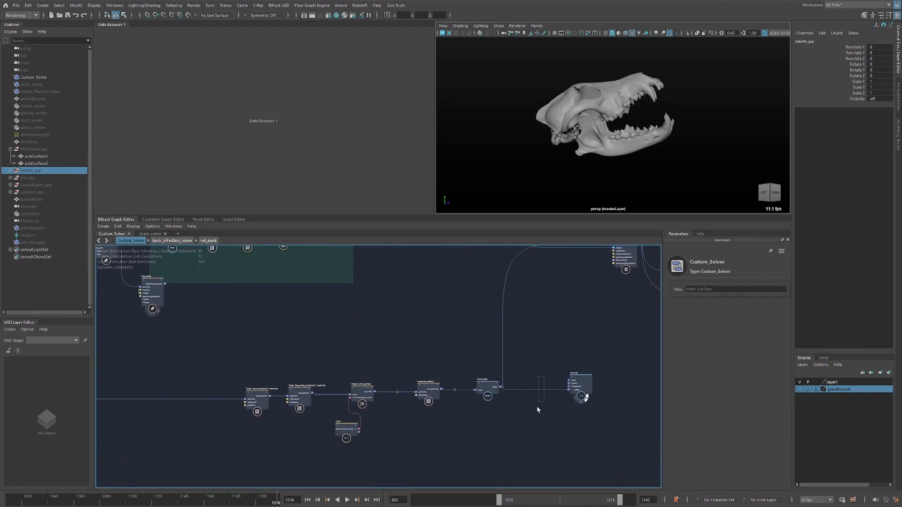
pyautogui.keyDown('alt'); pyautogui.moveTo(526, 399); pyautogui.dragTo(471, 344, button='middle'); pyautogui.keyUp('alt')
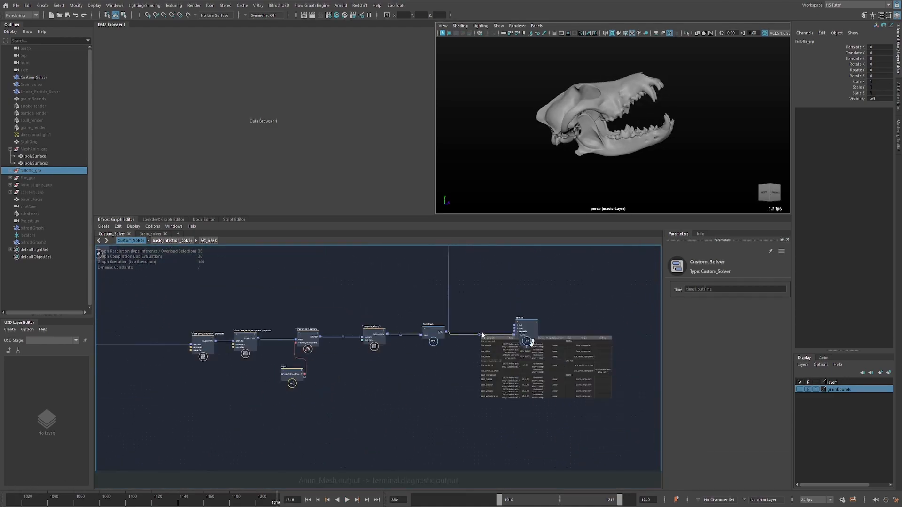
pyautogui.rightClick(479, 335)
pyautogui.click(502, 370)
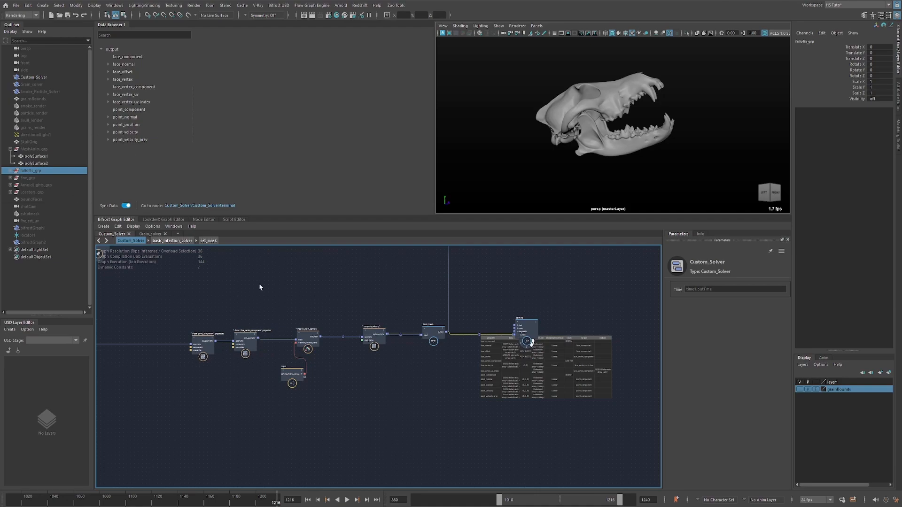
# Move the two Erase component properties nodes farther upstream, away from mapUV_from_camera.
pyautogui.scroll(5, 275, 308)
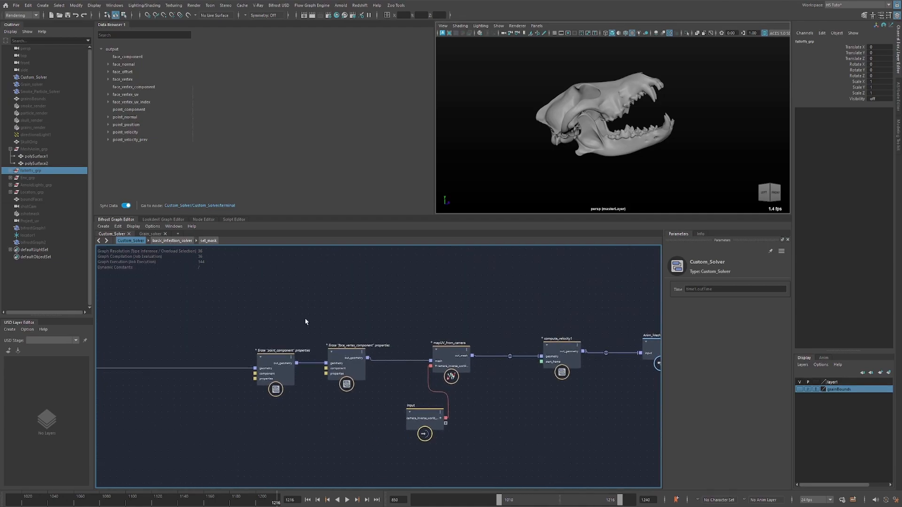
pyautogui.moveTo(256, 352); pyautogui.dragTo(192, 349)
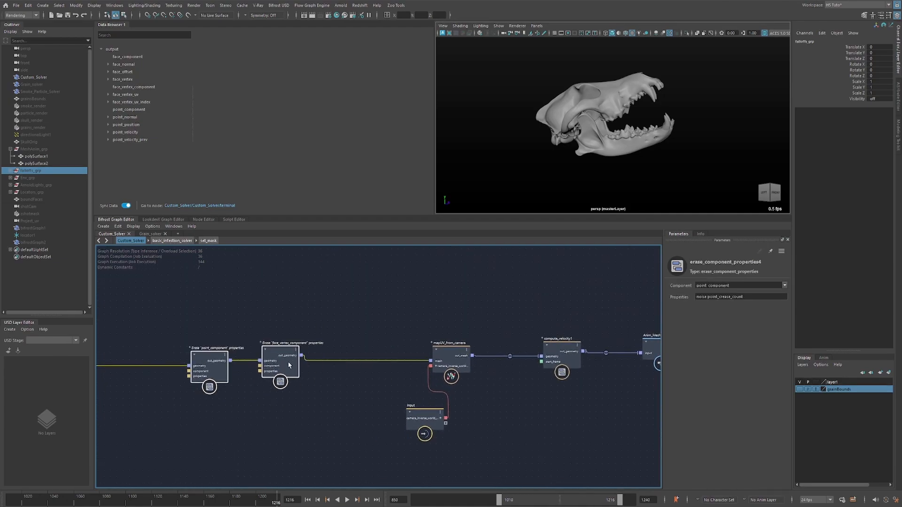
pyautogui.click(447, 305)
# Inspect the compute_velocity1 node's start frame setting and its link to the Anim_Mesh node.
pyautogui.keyDown('alt'); pyautogui.moveTo(526, 307); pyautogui.dragTo(381, 299, button='middle'); pyautogui.keyUp('alt')
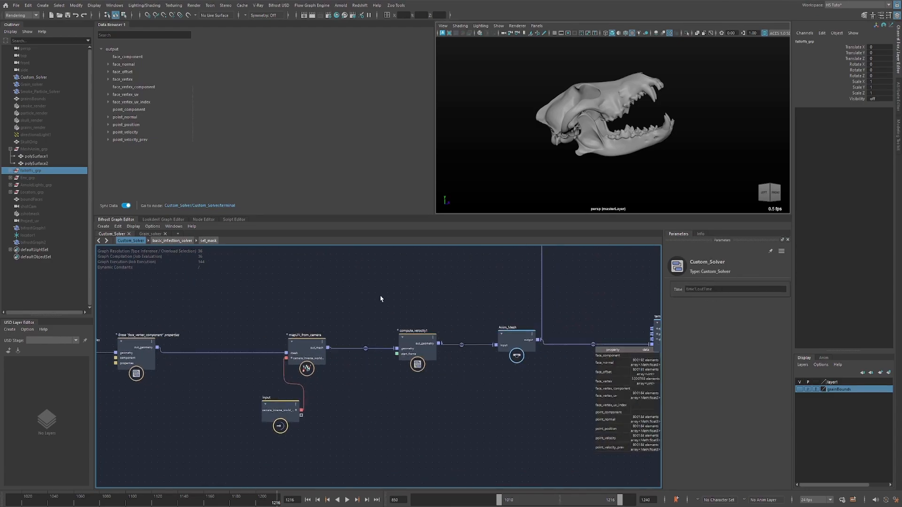
pyautogui.moveTo(390, 376); pyautogui.dragTo(390, 375)
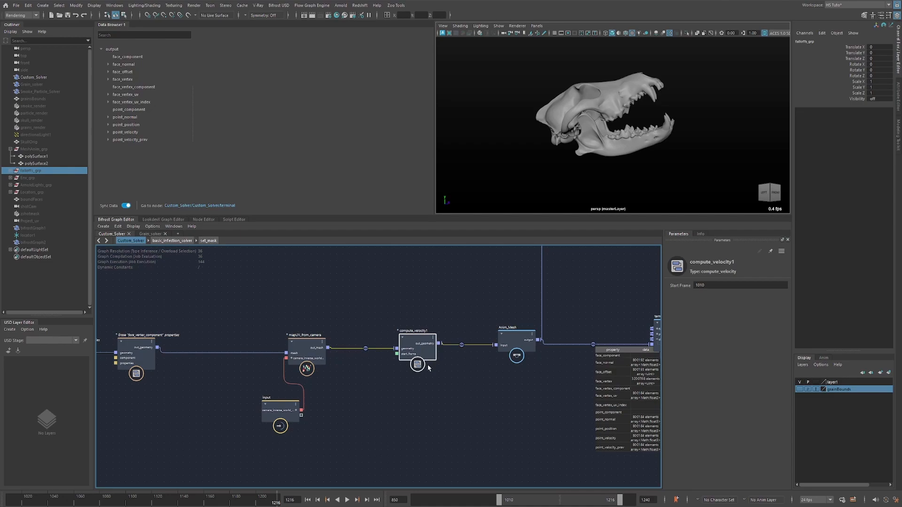
pyautogui.moveTo(512, 346); pyautogui.dragTo(514, 344)
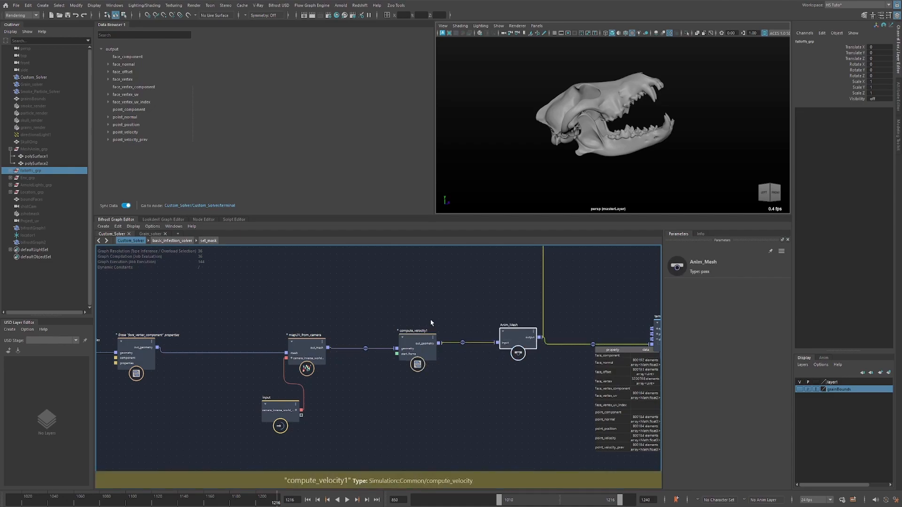
pyautogui.moveTo(420, 345); pyautogui.dragTo(416, 344)
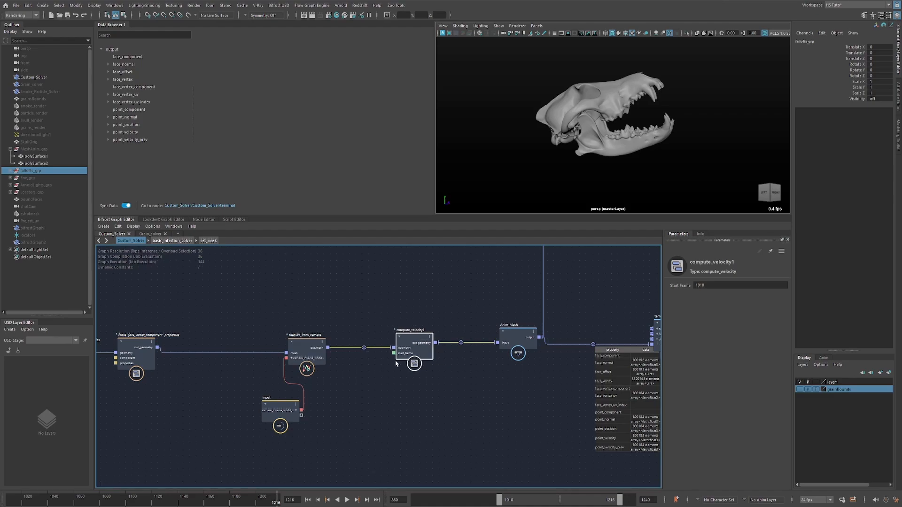
# Open the point_velocity data in the Data Browser at frame 1168 and replay the animation to watch its values.
pyautogui.hotkey('alt', 'v')
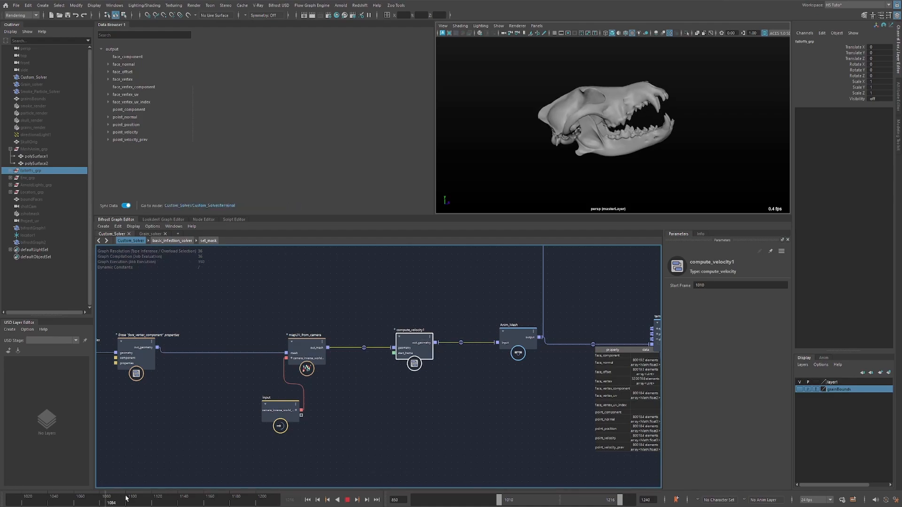
pyautogui.click(216, 497)
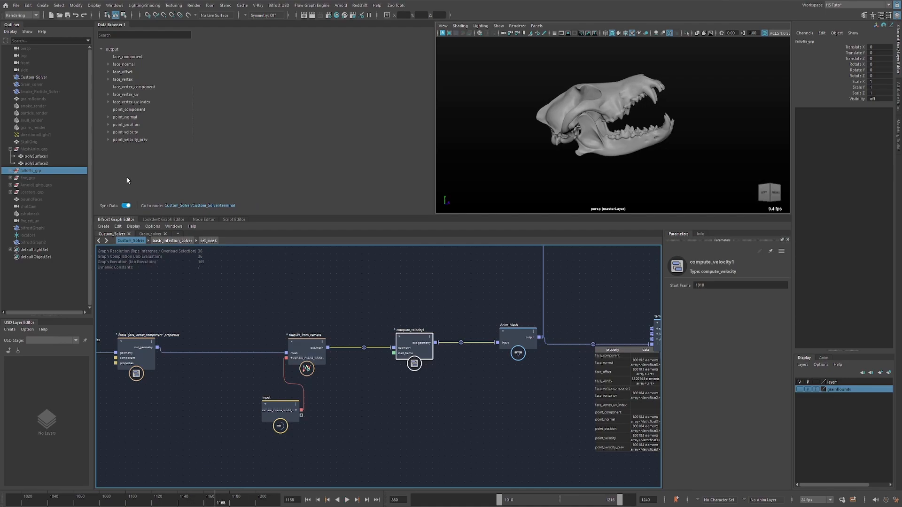
pyautogui.click(108, 132)
pyautogui.click(122, 140)
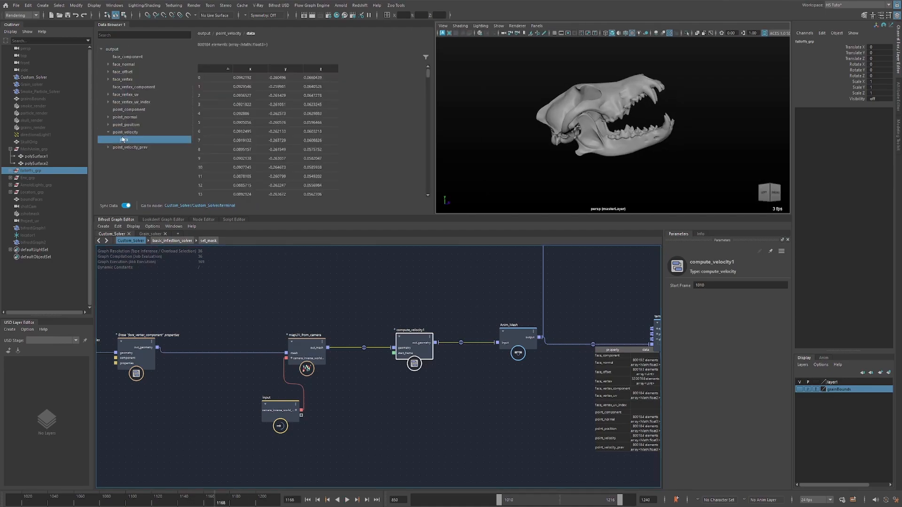
pyautogui.hotkey('alt', 'v')
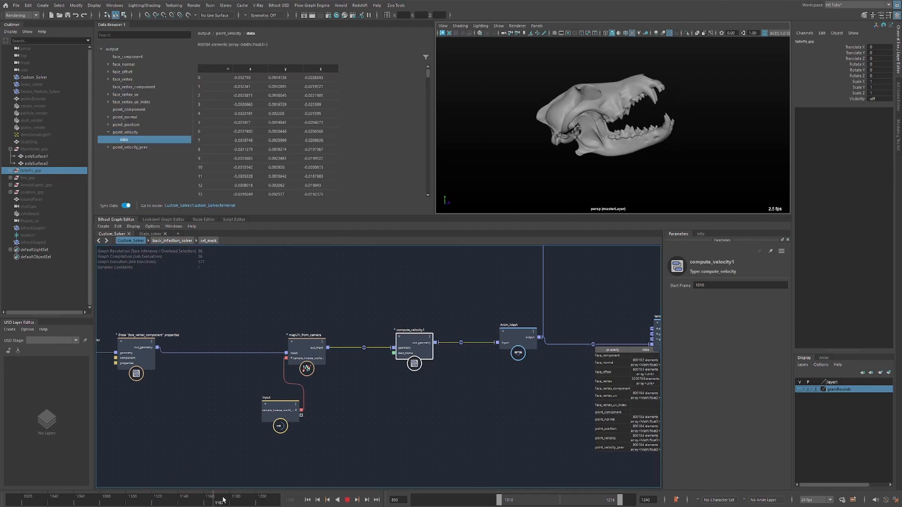
pyautogui.press('Escape')
# Switch the viewport to the Project_uv camera and play the animation through it, stopping at frame 1177.
pyautogui.click(332, 293)
pyautogui.keyDown('alt'); pyautogui.moveTo(303, 312); pyautogui.dragTo(398, 294, button='middle'); pyautogui.keyUp('alt')
pyautogui.scroll(2, 405, 305)
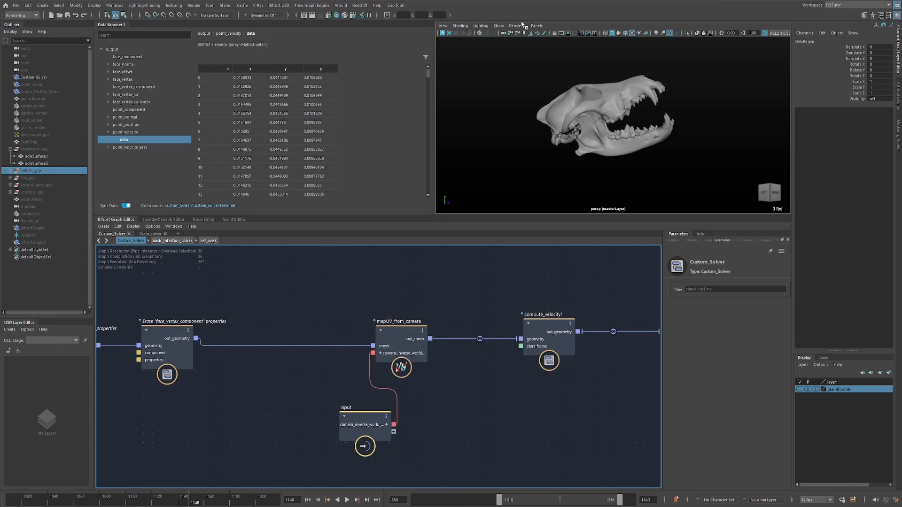
pyautogui.click(536, 26)
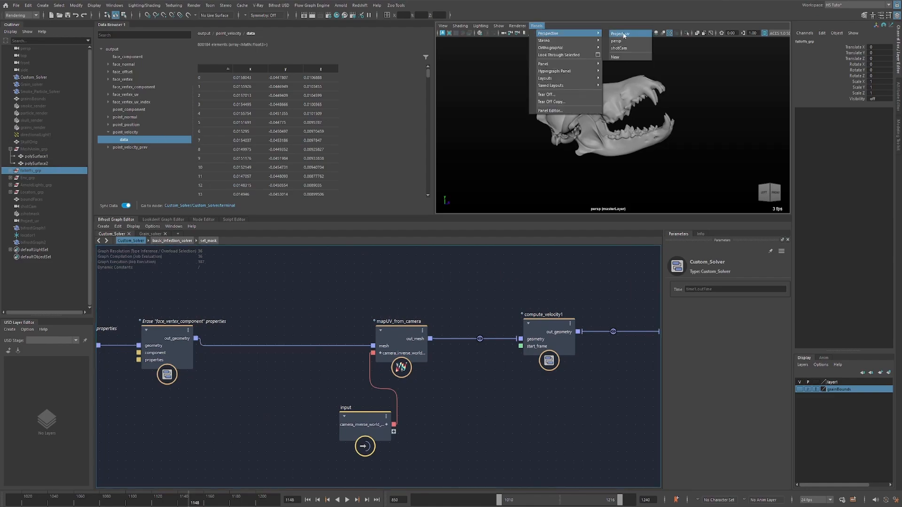
pyautogui.click(620, 34)
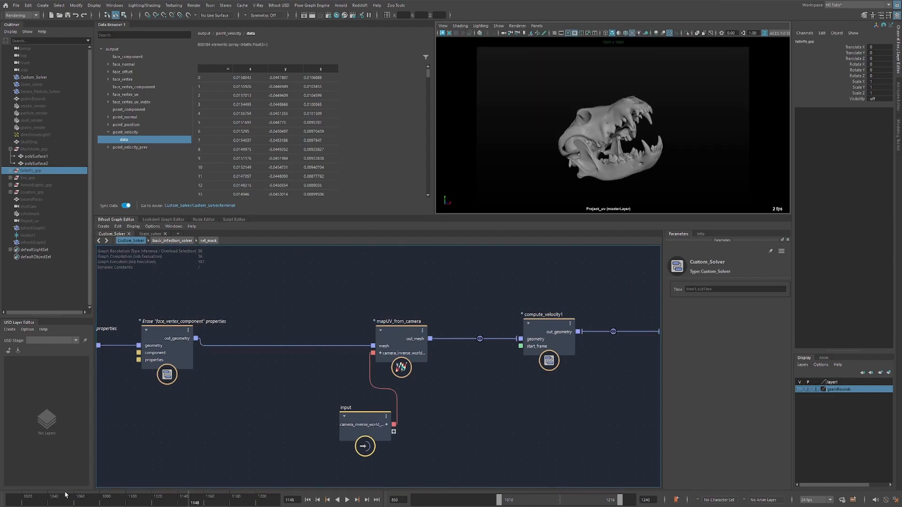
pyautogui.hotkey('alt', 'v')
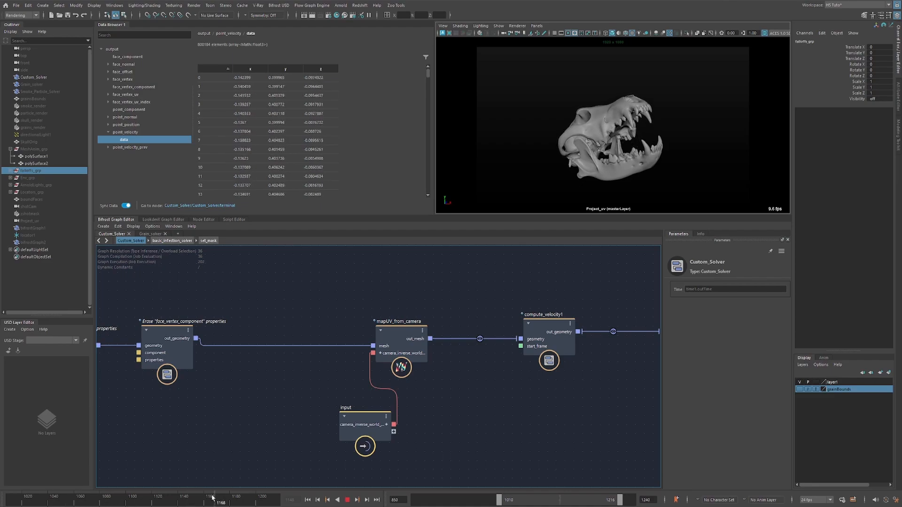
pyautogui.hotkey('alt', 'v')
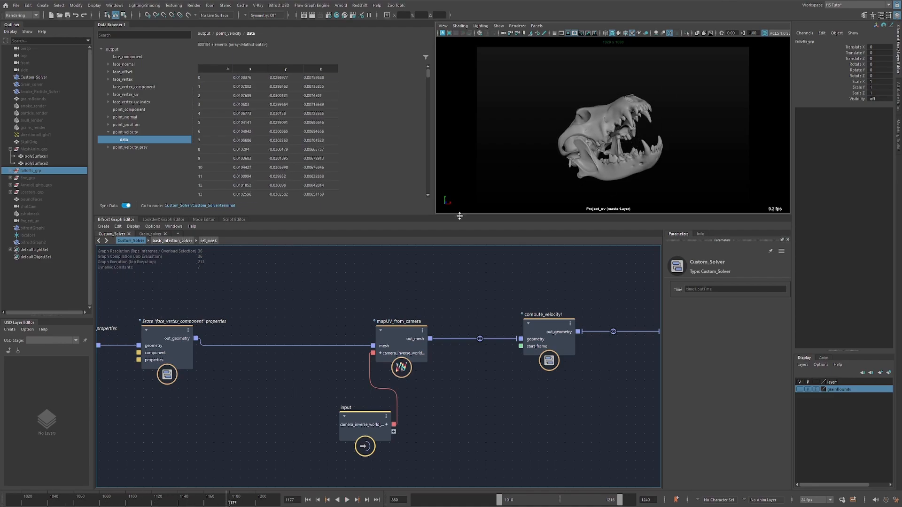
# Shift the mapUV_from_camera and input nodes away from compute_velocity1 and inspect their camera inverse world matrix connection.
pyautogui.moveTo(328, 483); pyautogui.dragTo(446, 297)
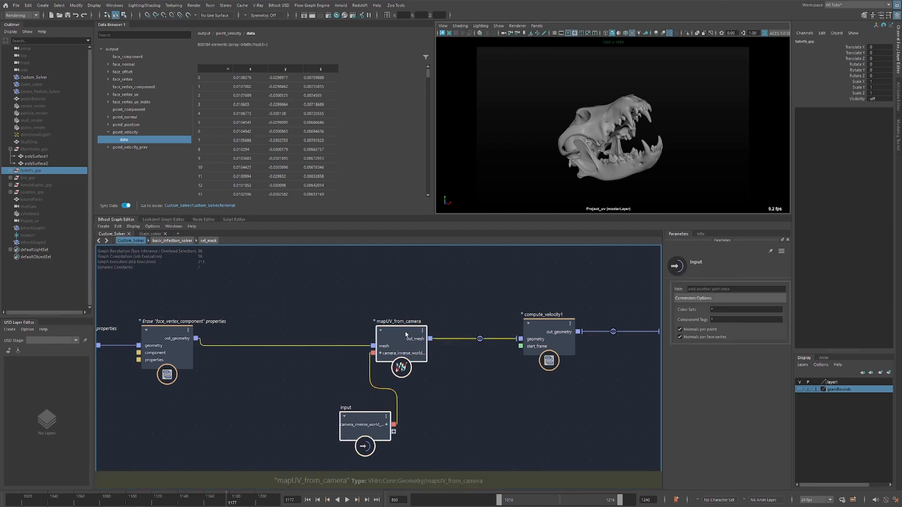
pyautogui.moveTo(406, 334); pyautogui.dragTo(384, 333)
pyautogui.moveTo(431, 302); pyautogui.dragTo(375, 337)
pyautogui.keyDown('alt'); pyautogui.moveTo(404, 382); pyautogui.dragTo(512, 364, button='right'); pyautogui.keyUp('alt')
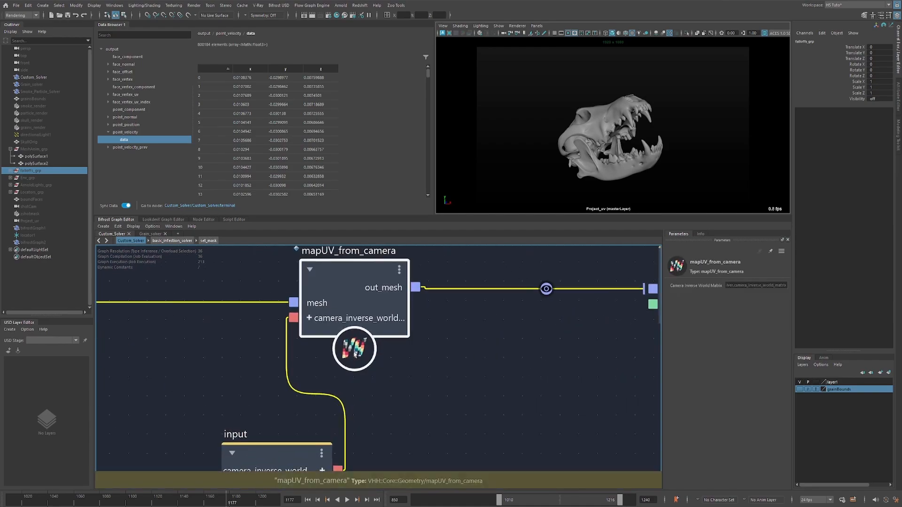
pyautogui.keyDown('alt'); pyautogui.moveTo(400, 298); pyautogui.dragTo(243, 315, button='right'); pyautogui.keyUp('alt')
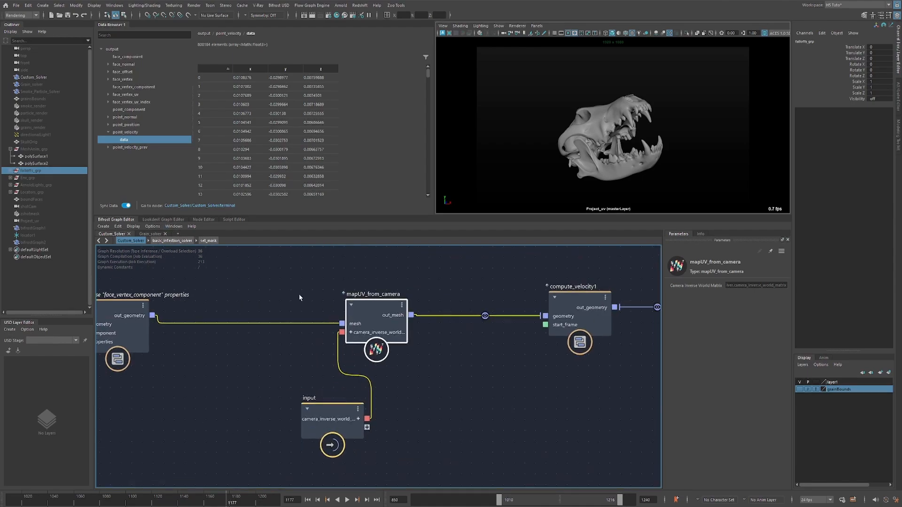
pyautogui.moveTo(391, 312); pyautogui.dragTo(396, 314)
# Remove the watchpoints from the connections entering and leaving compute_velocity1.
pyautogui.click(474, 288)
pyautogui.keyDown('alt'); pyautogui.moveTo(488, 289); pyautogui.dragTo(408, 289, button='right'); pyautogui.keyUp('alt')
pyautogui.keyDown('alt'); pyautogui.moveTo(482, 283); pyautogui.dragTo(362, 315, button='middle'); pyautogui.keyUp('alt')
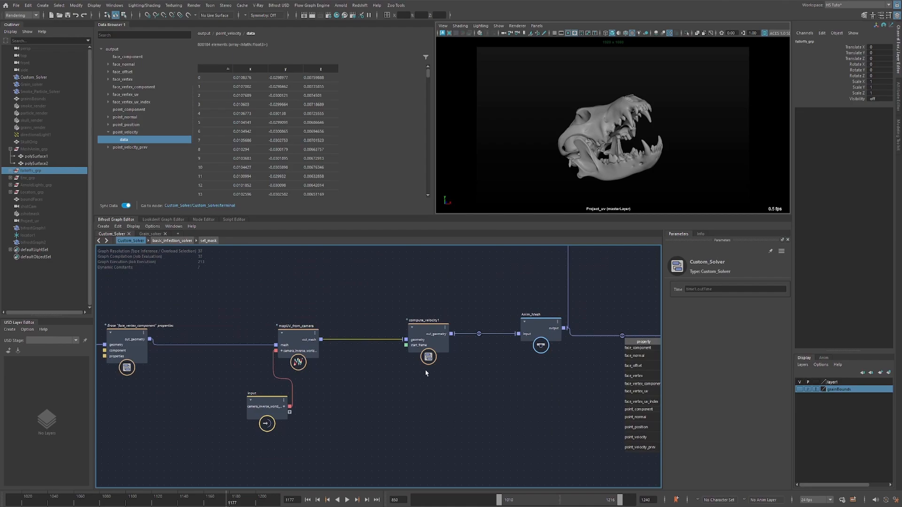
pyautogui.keyDown('alt'); pyautogui.moveTo(485, 349); pyautogui.dragTo(383, 365, button='middle'); pyautogui.keyUp('alt')
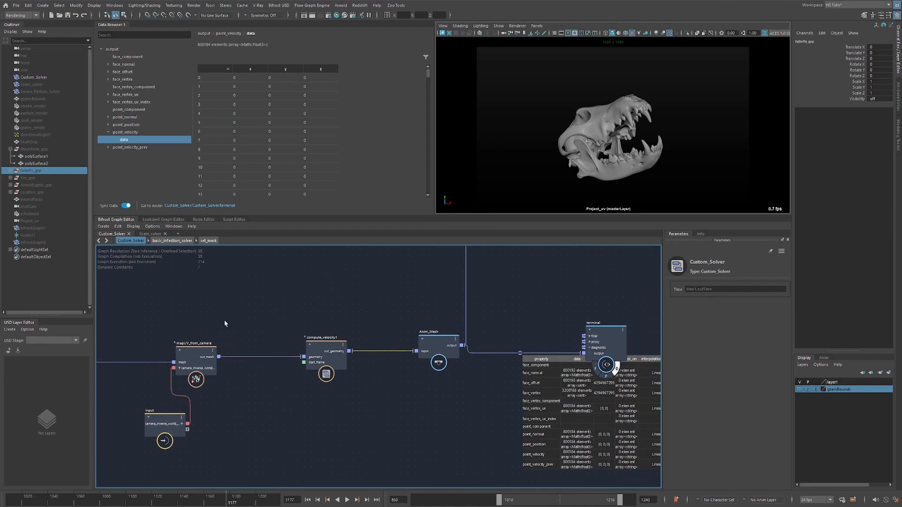
# Disconnect the terminal node from Anim_Mesh and move it into the branch downstream of merge_geometry.
pyautogui.keyDown('alt'); pyautogui.moveTo(224, 324); pyautogui.dragTo(256, 334, button='middle'); pyautogui.keyUp('alt')
pyautogui.keyDown('alt'); pyautogui.moveTo(482, 280); pyautogui.dragTo(345, 328, button='middle'); pyautogui.keyUp('alt')
pyautogui.keyDown('alt'); pyautogui.moveTo(450, 320); pyautogui.dragTo(423, 321, button='right'); pyautogui.keyUp('alt')
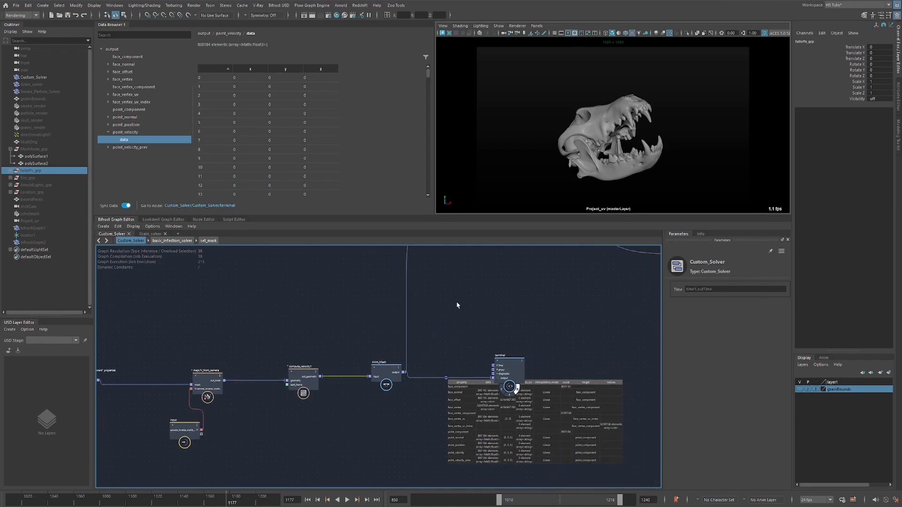
pyautogui.keyDown('alt'); pyautogui.moveTo(471, 247); pyautogui.dragTo(387, 276, button='middle'); pyautogui.keyUp('alt')
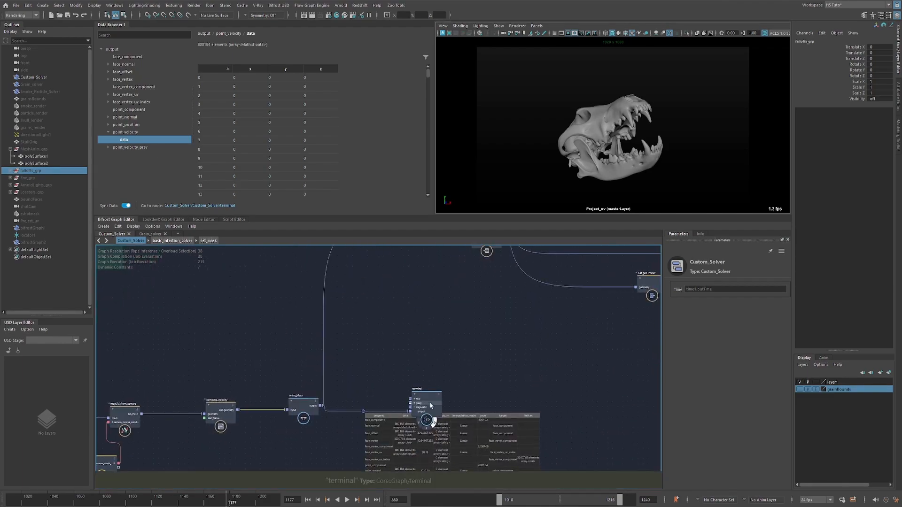
pyautogui.moveTo(425, 405); pyautogui.dragTo(459, 300)
pyautogui.keyDown('ctrl'); pyautogui.keyDown('alt'); pyautogui.keyDown('shift'); pyautogui.moveTo(414, 277); pyautogui.dragTo(416, 273); pyautogui.keyUp('shift'); pyautogui.keyUp('alt'); pyautogui.keyUp('ctrl')
pyautogui.keyDown('alt'); pyautogui.moveTo(416, 283); pyautogui.dragTo(414, 387, button='middle'); pyautogui.keyUp('alt')
pyautogui.moveTo(462, 401)
pyautogui.mouseDown()
pyautogui.moveTo(387, 324)
pyautogui.moveTo(388, 279)
pyautogui.mouseUp()
pyautogui.keyDown('alt'); pyautogui.moveTo(429, 282); pyautogui.dragTo(423, 402, button='middle'); pyautogui.keyUp('alt')
pyautogui.keyDown('alt'); pyautogui.moveTo(392, 347); pyautogui.dragTo(471, 374, button='middle'); pyautogui.keyUp('alt')
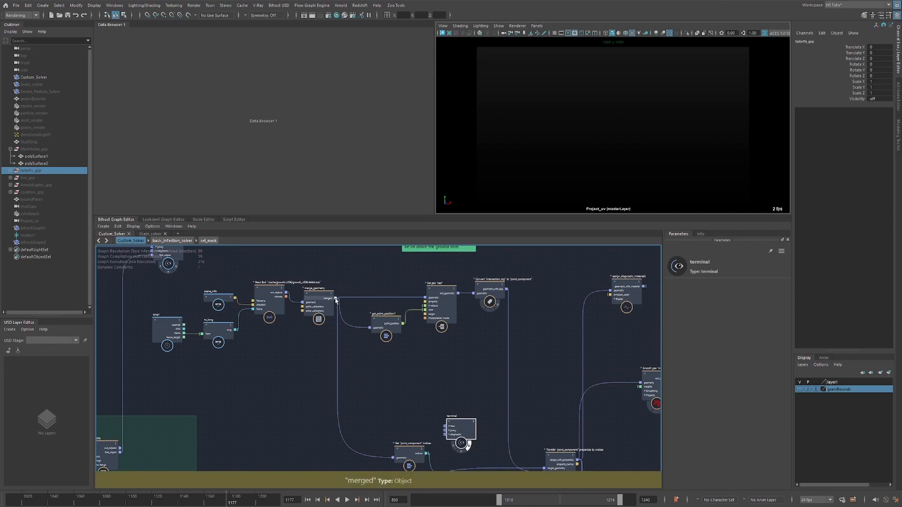
# Preview merge_geometry's merged output through the terminal at frame 1083 and move the terminal beyond the Convert intersection_tag node.
pyautogui.moveTo(335, 298); pyautogui.dragTo(437, 381)
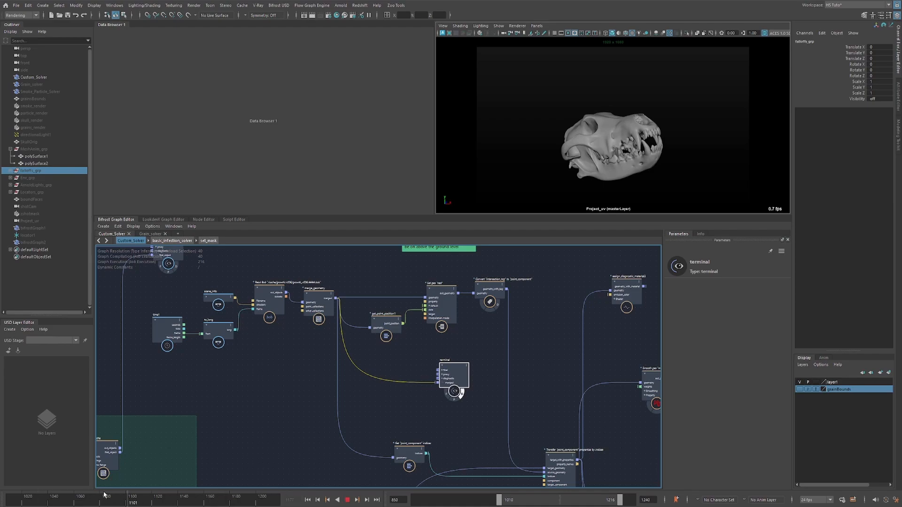
pyautogui.scroll(2, 439, 343)
pyautogui.keyDown('alt'); pyautogui.moveTo(437, 336); pyautogui.dragTo(362, 350, button='middle'); pyautogui.keyUp('alt')
pyautogui.moveTo(396, 395); pyautogui.dragTo(518, 343)
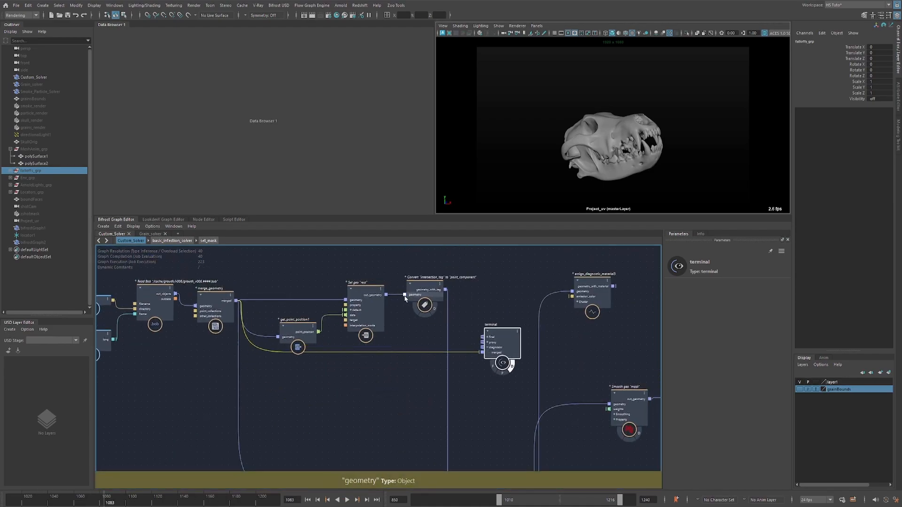
# Connect the out_geometry of the Set geo "rest" node to the terminal and list that connection's properties in the Data Browser.
pyautogui.moveTo(386, 295); pyautogui.dragTo(480, 353)
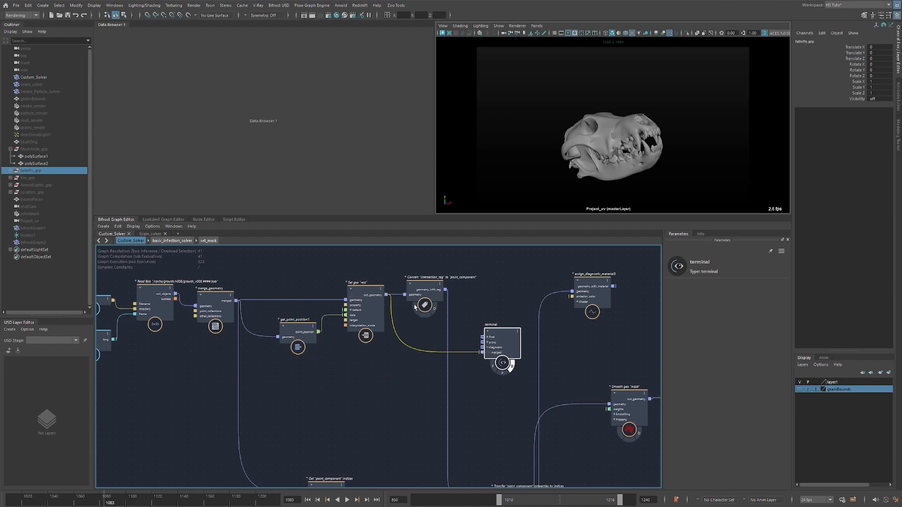
pyautogui.rightClick(408, 352)
pyautogui.click(422, 383)
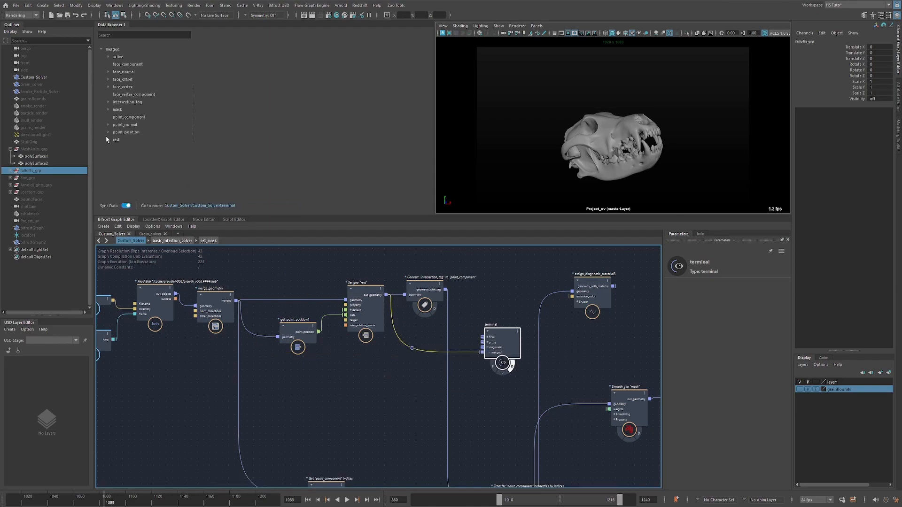
# Expand the rest property in the Data Browser and view its data array.
pyautogui.click(108, 139)
pyautogui.click(123, 148)
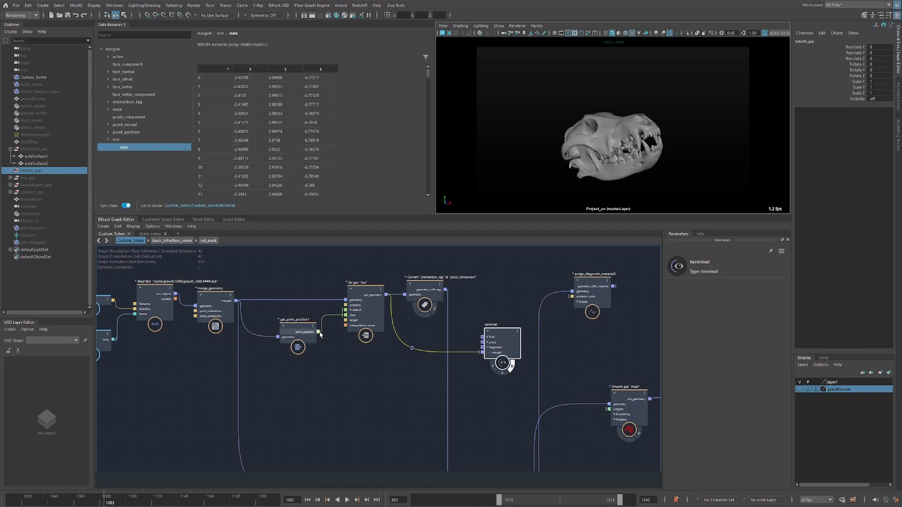
pyautogui.click(292, 365)
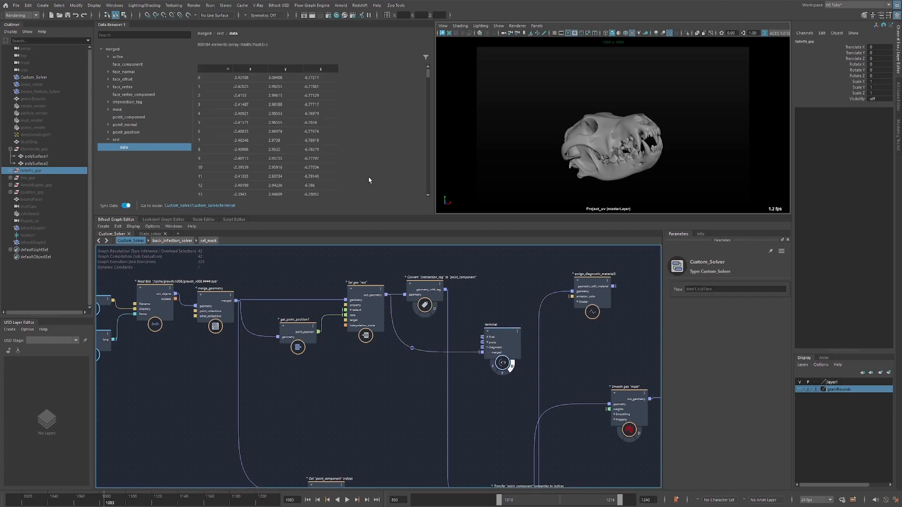
# Correct the spelling in the green sticky note so its first line reads "Rest attribute for triplanar".
pyautogui.keyDown('alt'); pyautogui.moveTo(364, 256); pyautogui.dragTo(369, 310, button='middle'); pyautogui.keyUp('alt')
pyautogui.click(362, 278)
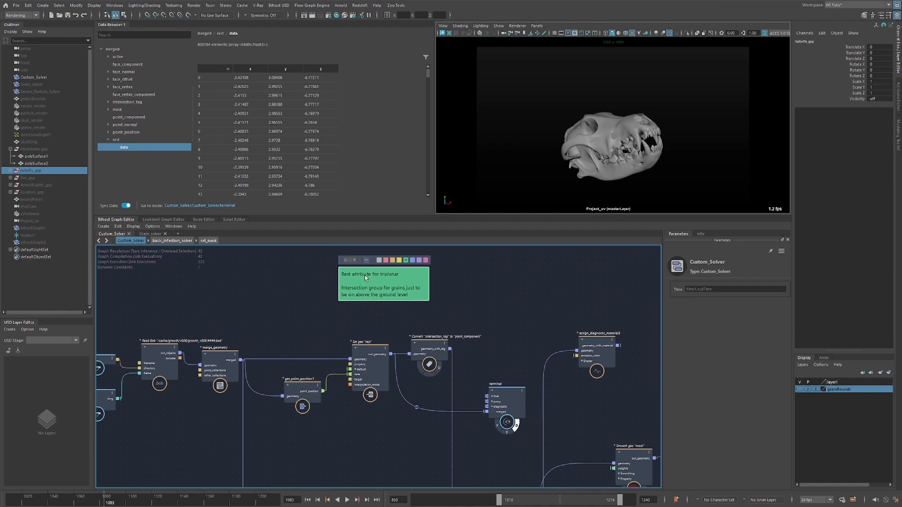
pyautogui.scroll(2, 351, 277)
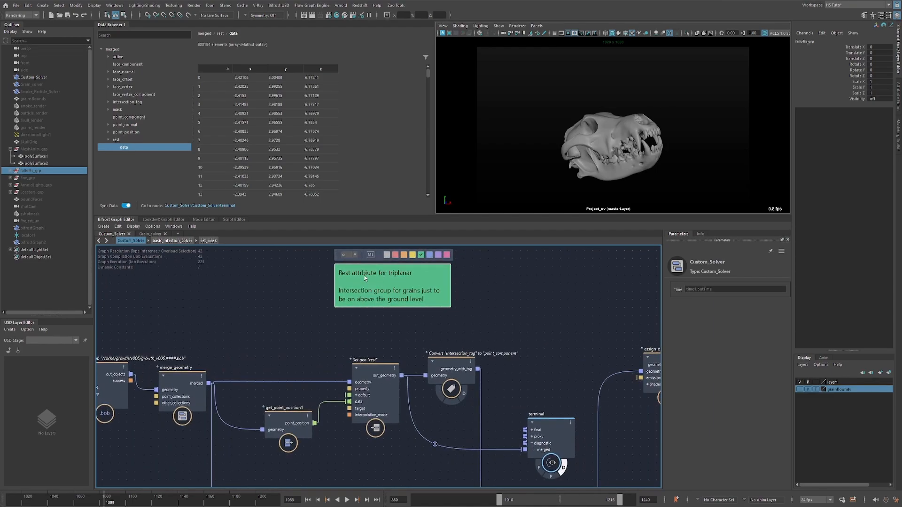
pyautogui.doubleClick(360, 276)
pyautogui.doubleClick(362, 275)
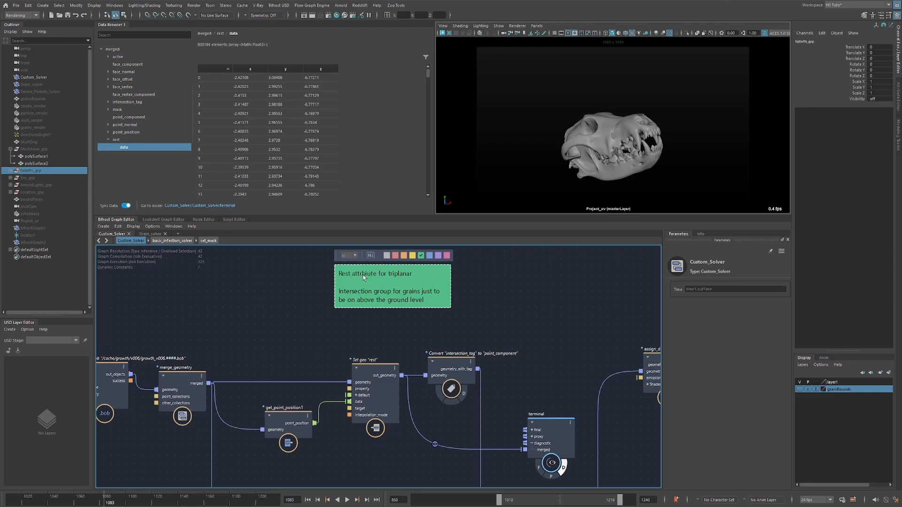
pyautogui.write('i')
pyautogui.press('BackSpace')
pyautogui.click(499, 287)
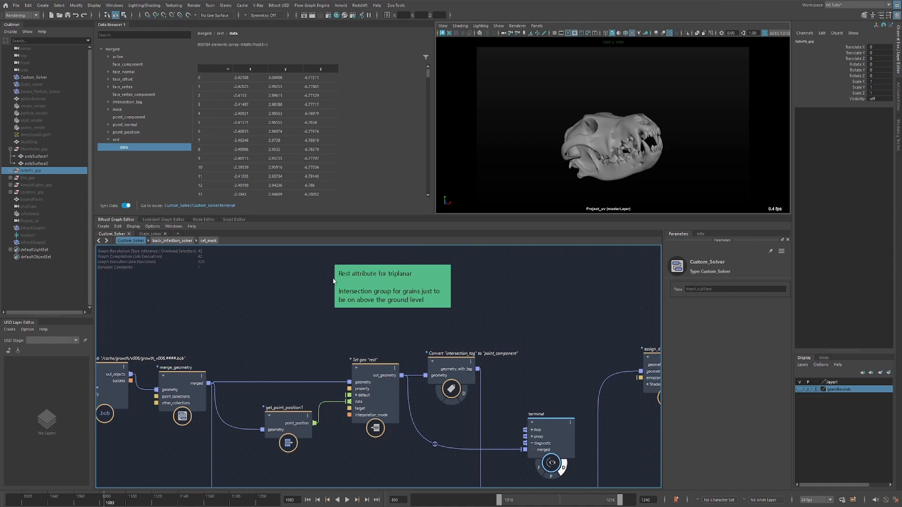
# Play the animation briefly and shift the get_point_position1 and Set geo "rest" nodes slightly closer to merge_geometry.
pyautogui.moveTo(374, 370); pyautogui.dragTo(367, 368)
pyautogui.moveTo(292, 351); pyautogui.dragTo(296, 327, button='middle')
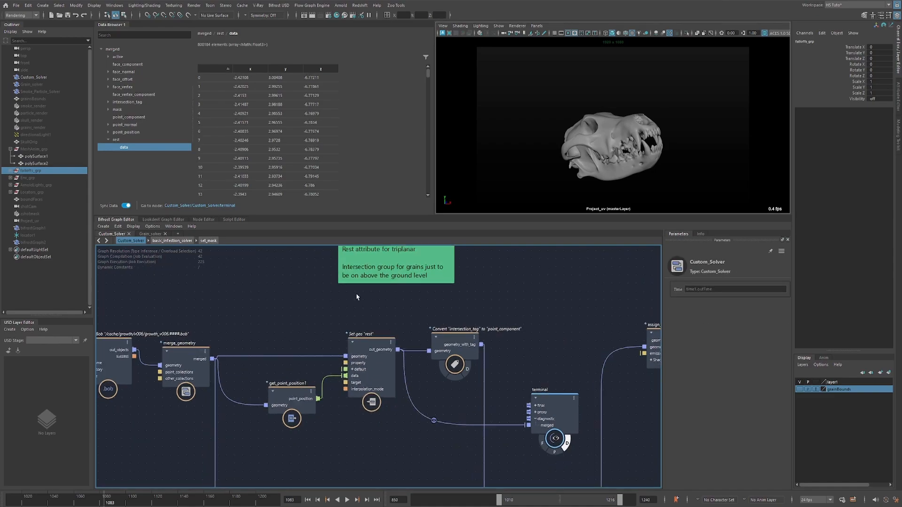
pyautogui.hotkey('alt', 'v')
pyautogui.hotkey('alt', 'v')
pyautogui.moveTo(303, 391); pyautogui.dragTo(299, 396)
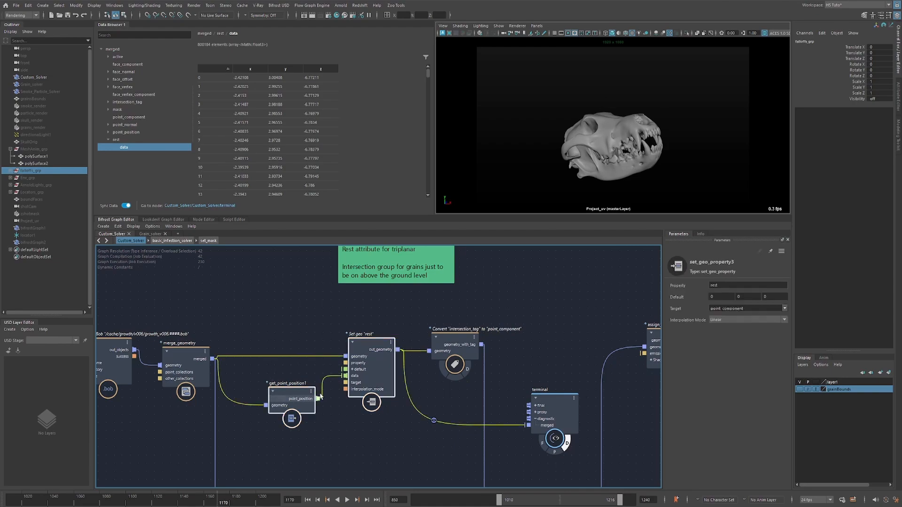
pyautogui.moveTo(366, 364); pyautogui.dragTo(357, 369)
pyautogui.moveTo(393, 311); pyautogui.dragTo(381, 324)
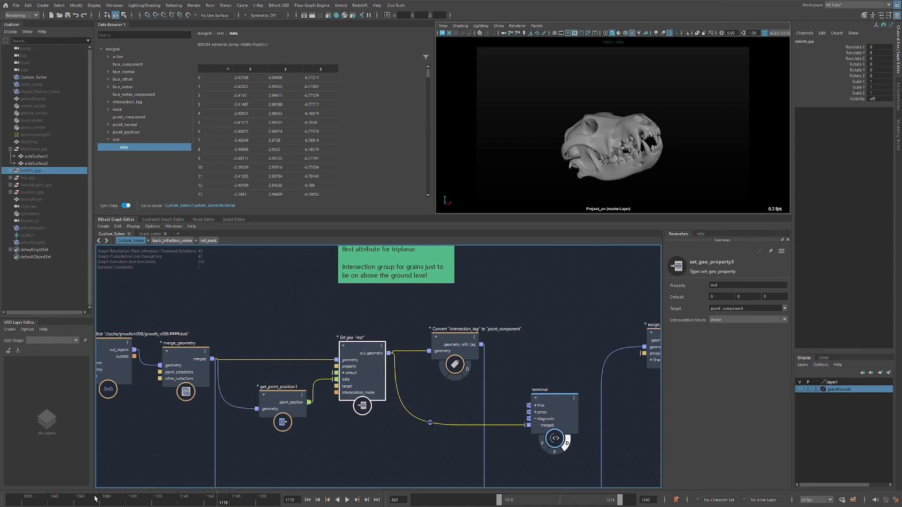
# Scrub the timeline to frame 1138 and clear the node selection.
pyautogui.moveTo(95, 500); pyautogui.dragTo(177, 501)
pyautogui.moveTo(507, 325); pyautogui.dragTo(432, 369)
pyautogui.click(385, 312)
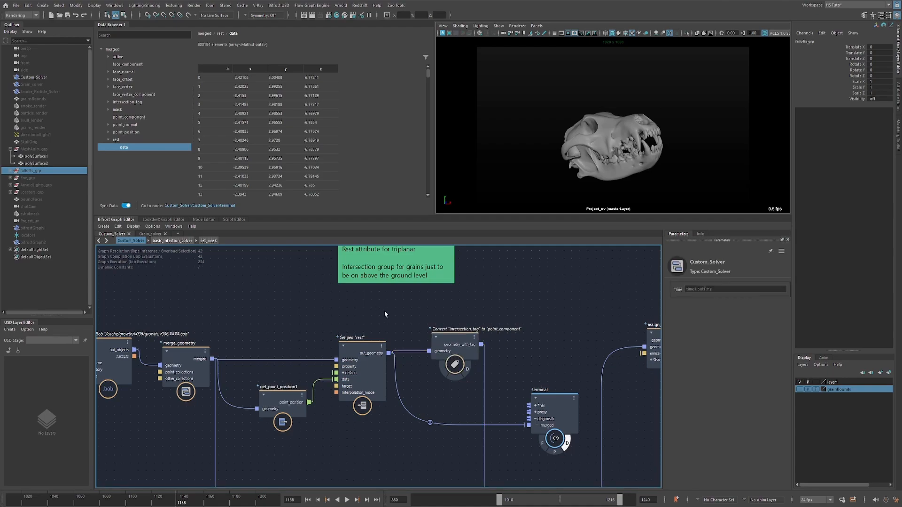
# Compare convert_tag's source tag and target component with the intersection_tag target in the Data Browser.
pyautogui.moveTo(288, 316); pyautogui.dragTo(303, 313, button='middle')
pyautogui.scroll(-1, 460, 315)
pyautogui.moveTo(417, 312); pyautogui.dragTo(331, 298, button='middle')
pyautogui.scroll(2, 384, 296)
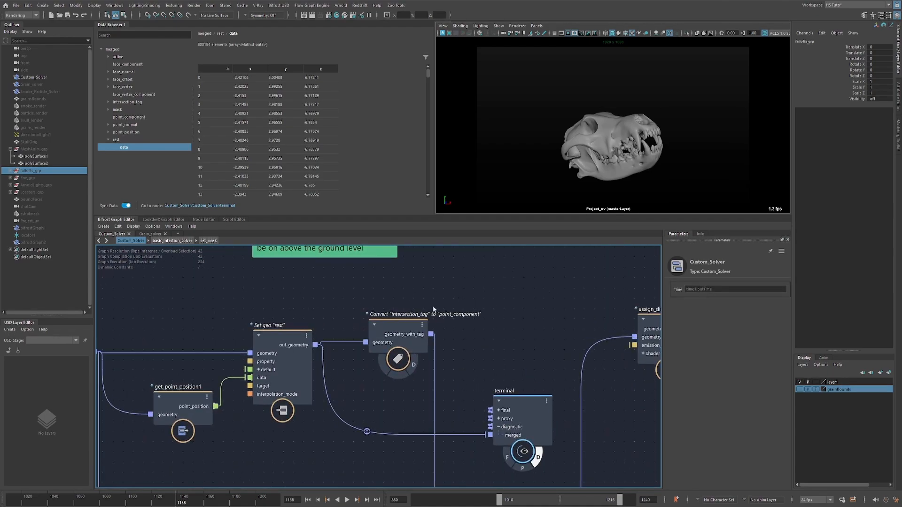
pyautogui.moveTo(400, 328); pyautogui.dragTo(399, 331)
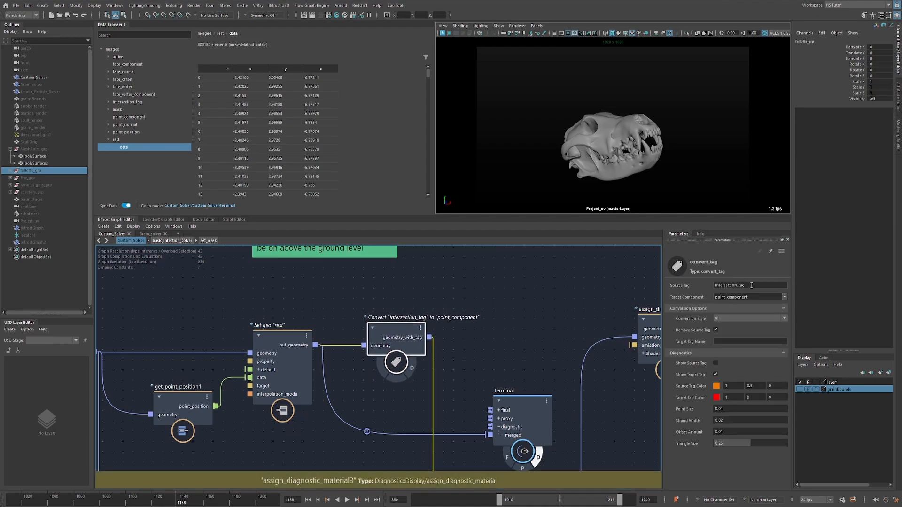
pyautogui.doubleClick(724, 285)
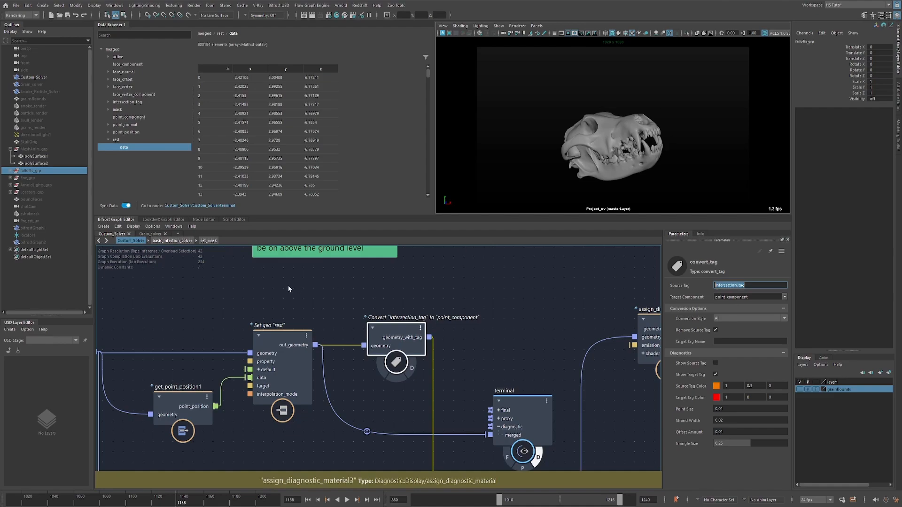
pyautogui.click(125, 102)
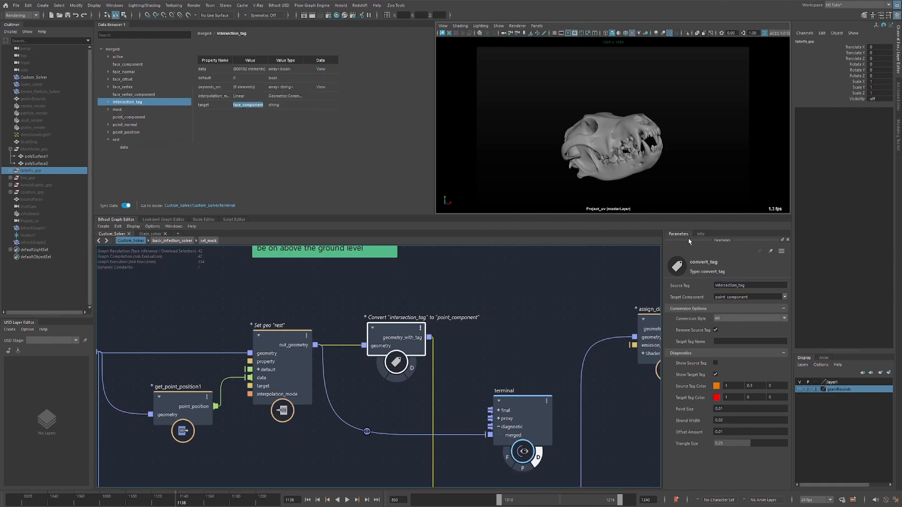
pyautogui.doubleClick(756, 296)
# Connect convert_tag's geometry_with_tag output to the terminal and inspect the point_intersection_tag target in the Data Browser.
pyautogui.moveTo(429, 337); pyautogui.dragTo(489, 437)
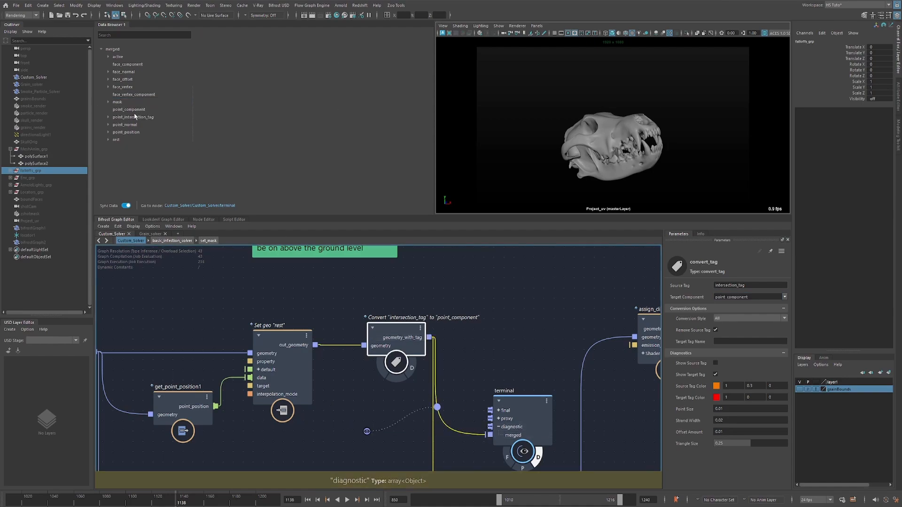
pyautogui.click(141, 117)
pyautogui.doubleClick(252, 108)
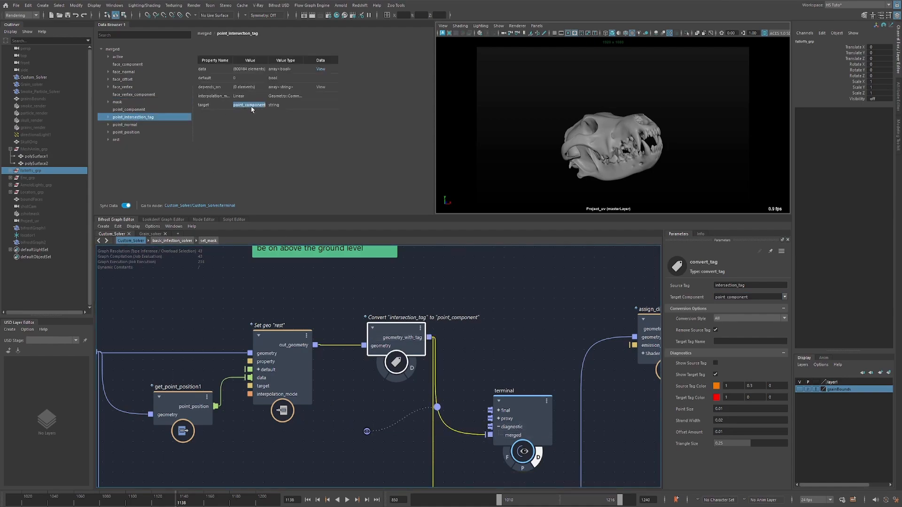
# Review convert_tag's target component options and the point_intersection_tag property, moving the terminal connection's watchpoint clear of the nodes.
pyautogui.click(734, 297)
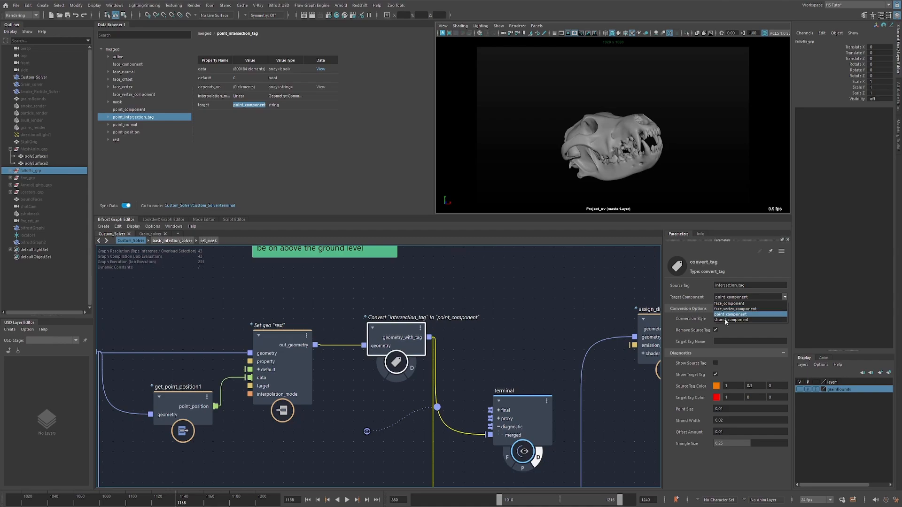
pyautogui.click(740, 269)
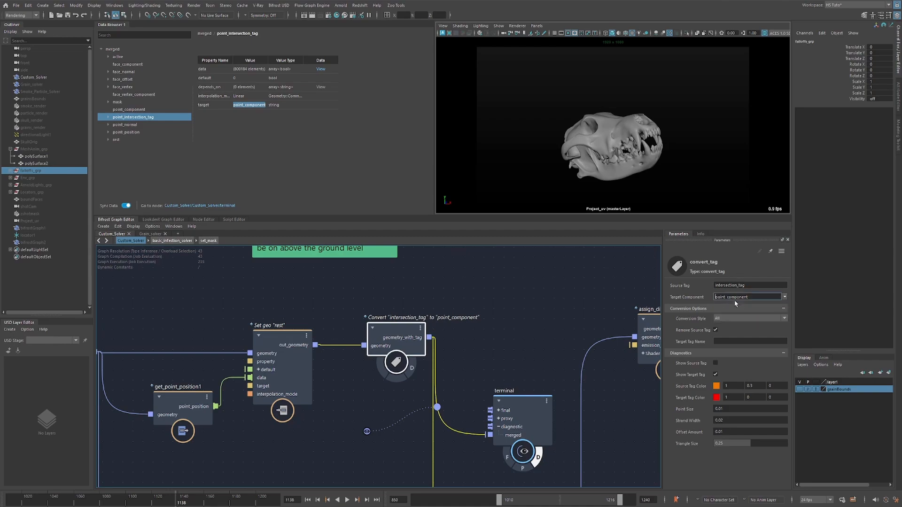
pyautogui.moveTo(401, 315); pyautogui.dragTo(398, 314)
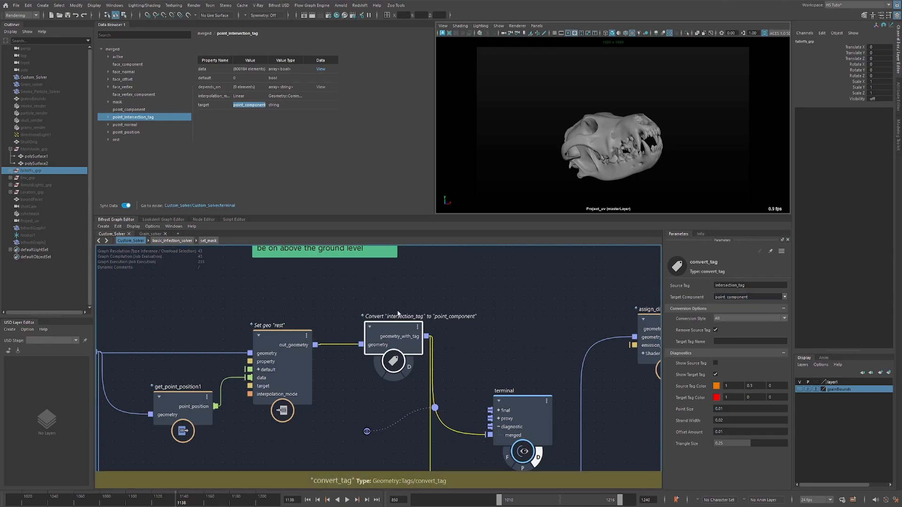
pyautogui.click(444, 293)
pyautogui.scroll(2, 371, 311)
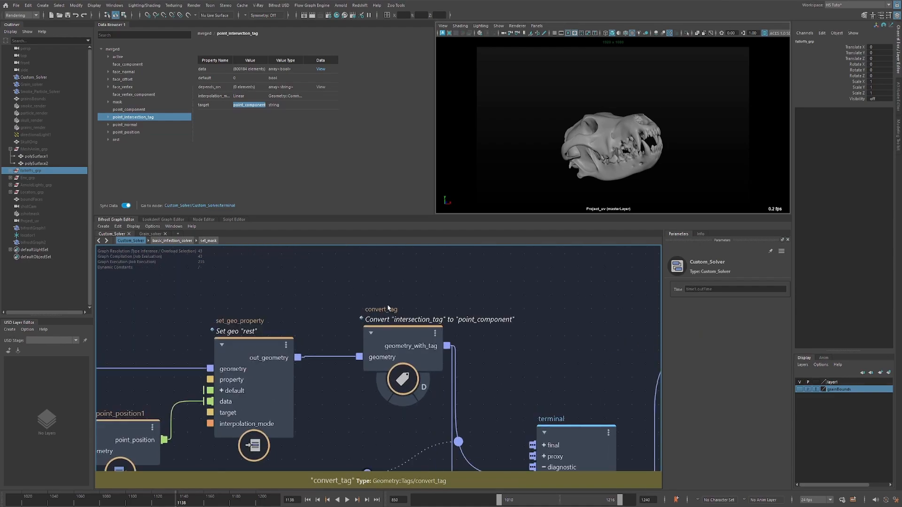
pyautogui.scroll(-3, 357, 312)
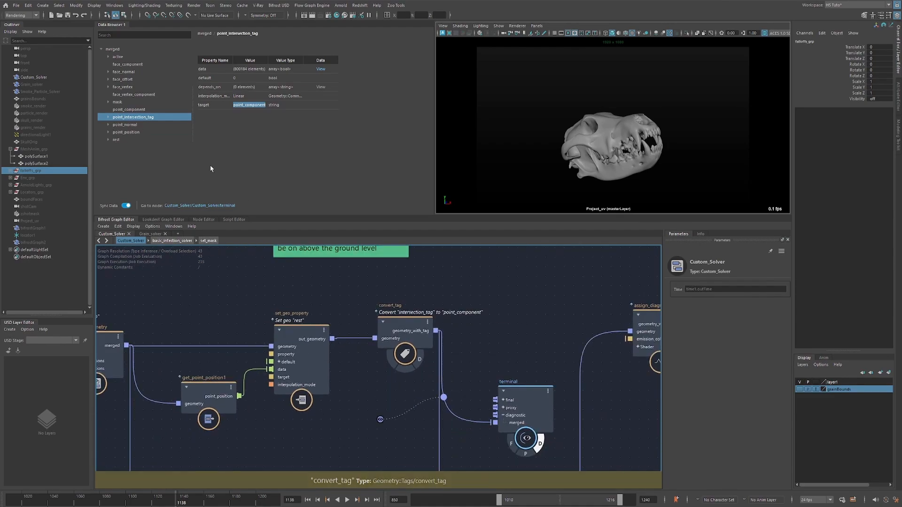
pyautogui.click(127, 112)
pyautogui.click(123, 118)
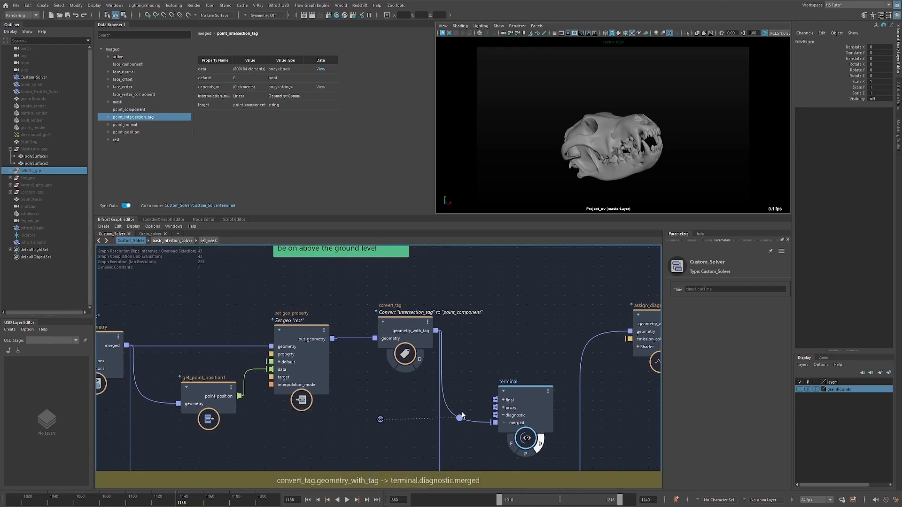
pyautogui.moveTo(378, 418); pyautogui.dragTo(385, 437)
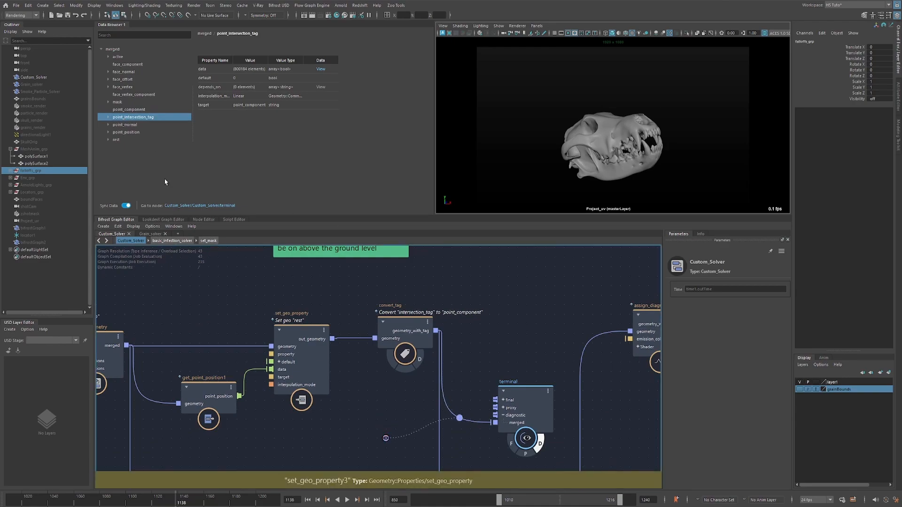
# Temporarily turn off Remove Source Tag on convert_tag and compare the targets of intersection_tag and point_intersection_tag.
pyautogui.keyDown('alt'); pyautogui.moveTo(459, 350); pyautogui.dragTo(451, 316, button='middle'); pyautogui.keyUp('alt')
pyautogui.moveTo(443, 283); pyautogui.dragTo(362, 310)
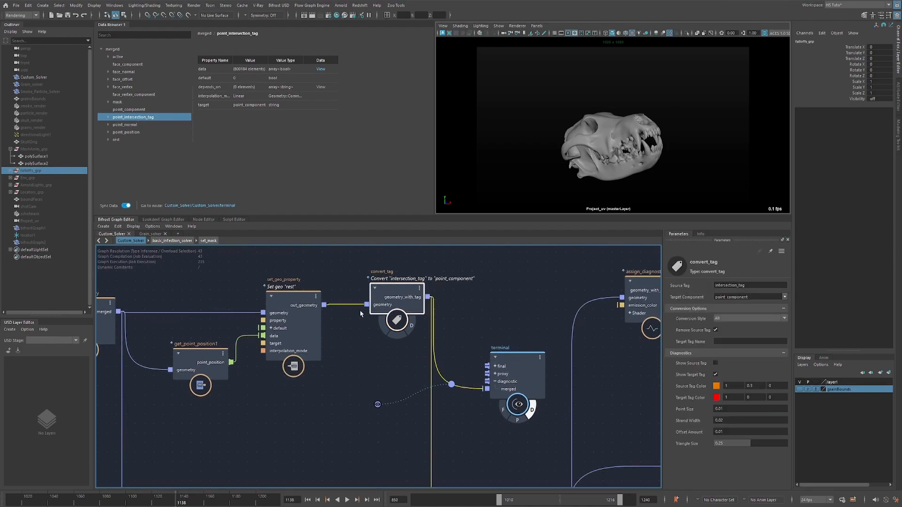
pyautogui.click(715, 331)
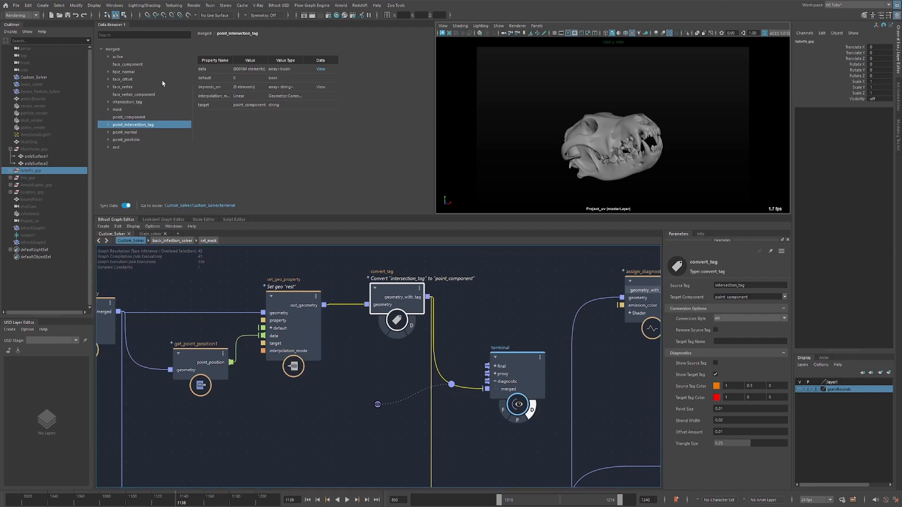
pyautogui.click(137, 104)
pyautogui.doubleClick(240, 106)
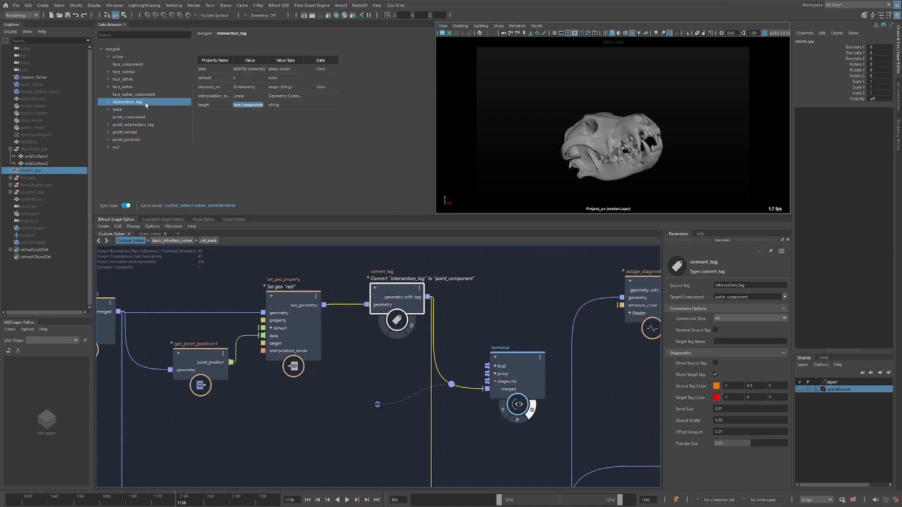
pyautogui.click(137, 126)
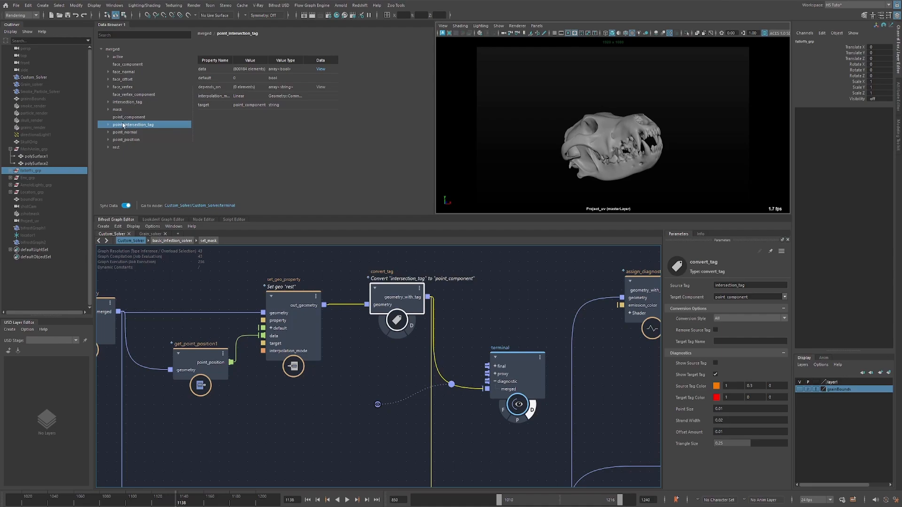
pyautogui.click(130, 103)
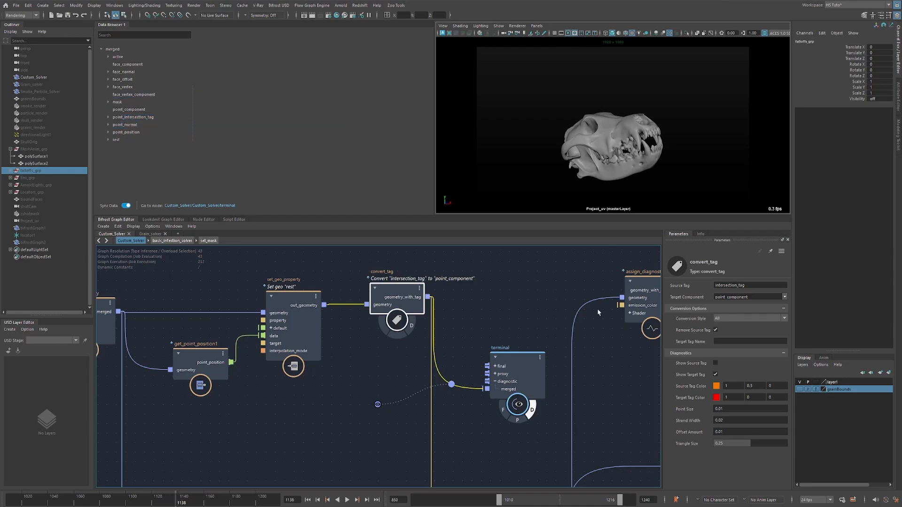
# Examine convert_tag's Target Tag Name option, its downstream connections and the point_intersection_tag properties.
pyautogui.keyDown('alt'); pyautogui.moveTo(437, 347); pyautogui.dragTo(394, 295, button='middle'); pyautogui.keyUp('alt')
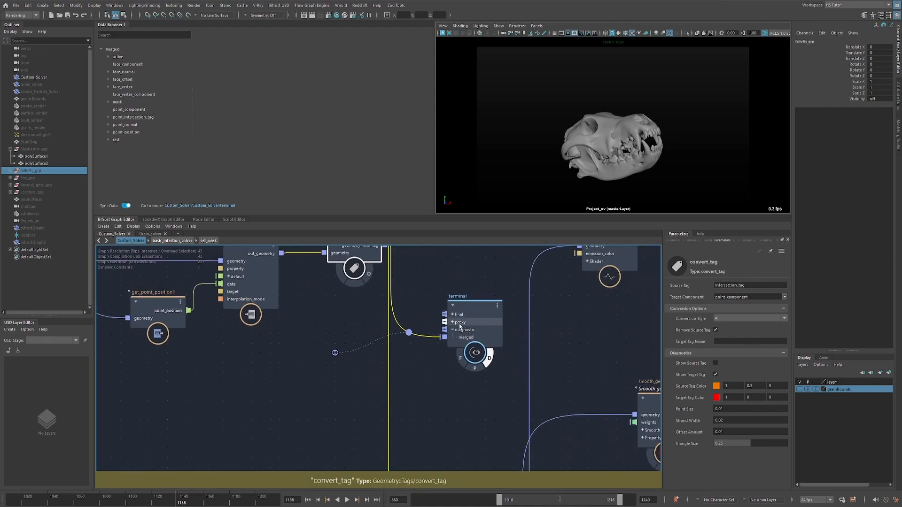
pyautogui.moveTo(460, 326); pyautogui.dragTo(463, 345)
pyautogui.keyDown('alt'); pyautogui.moveTo(429, 302); pyautogui.dragTo(415, 325, button='middle'); pyautogui.keyUp('alt')
pyautogui.keyDown('alt'); pyautogui.moveTo(415, 325); pyautogui.dragTo(390, 314, button='right'); pyautogui.keyUp('alt')
pyautogui.click(353, 277)
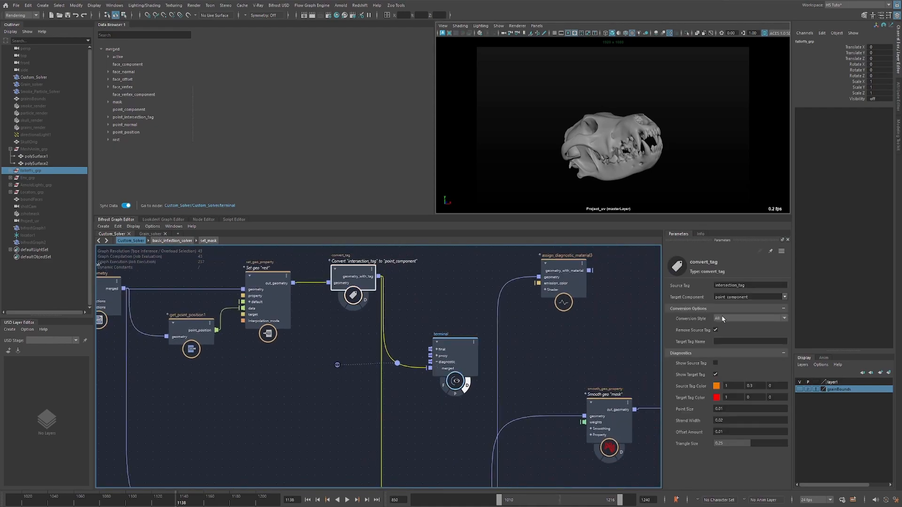
pyautogui.keyDown('alt'); pyautogui.moveTo(417, 385); pyautogui.dragTo(404, 296, button='middle'); pyautogui.keyUp('alt')
pyautogui.keyDown('alt'); pyautogui.moveTo(421, 324); pyautogui.dragTo(405, 346, button='right'); pyautogui.keyUp('alt')
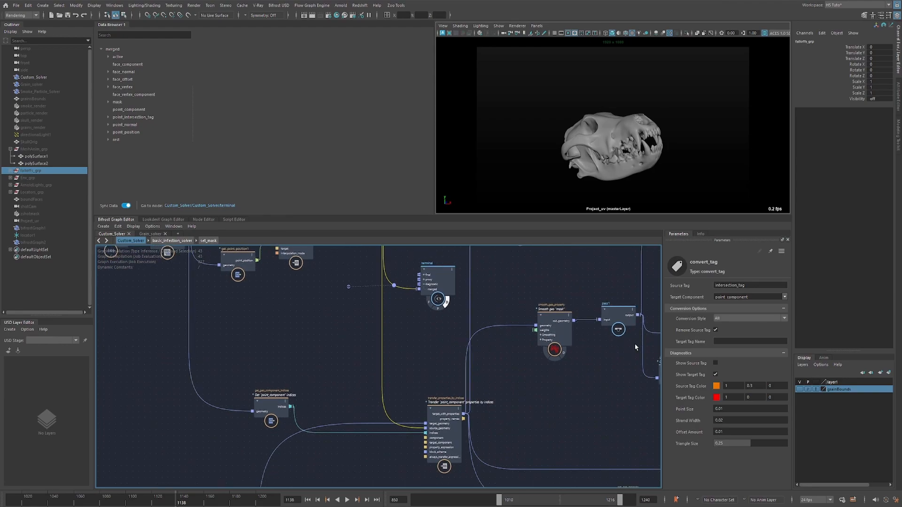
pyautogui.click(724, 340)
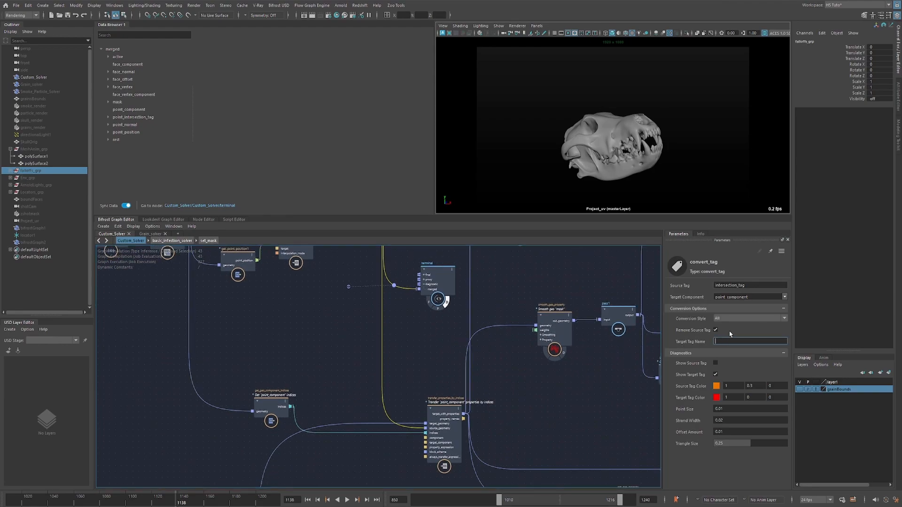
pyautogui.click(126, 118)
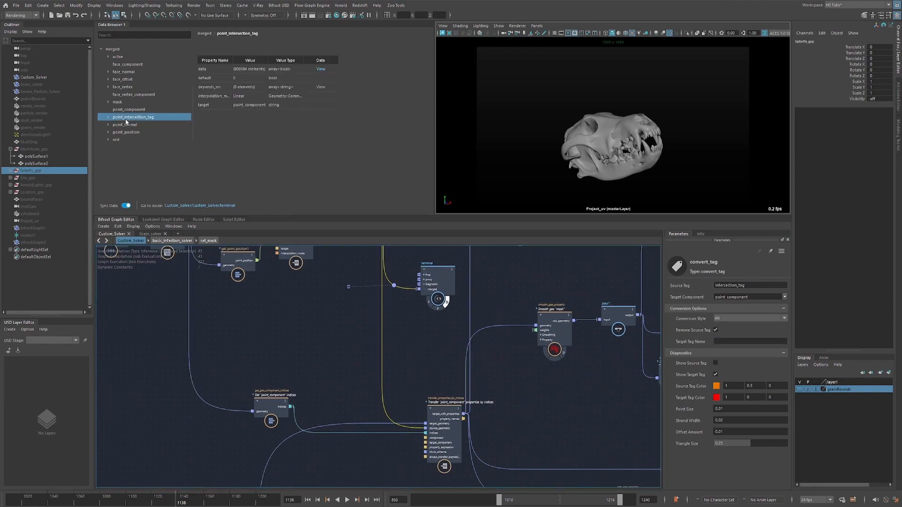
# Move the terminal node down beside the Transfer "point_component" properties by indices node.
pyautogui.click(398, 299)
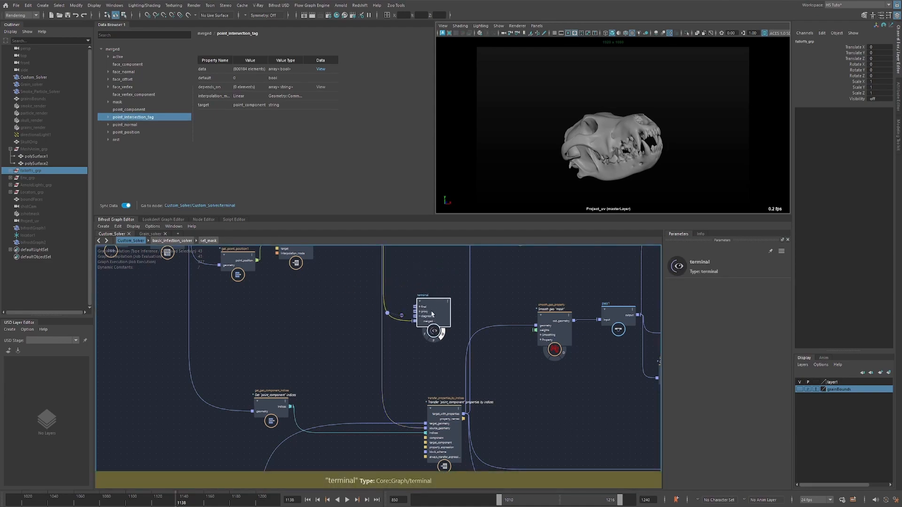
pyautogui.click(402, 315)
pyautogui.scroll(-1, 318, 335)
pyautogui.keyDown('alt'); pyautogui.moveTo(308, 371); pyautogui.dragTo(315, 349, button='middle'); pyautogui.keyUp('alt')
pyautogui.scroll(-1, 309, 291)
pyautogui.scroll(-1, 315, 350)
pyautogui.moveTo(366, 289); pyautogui.dragTo(458, 354)
pyautogui.click(343, 297)
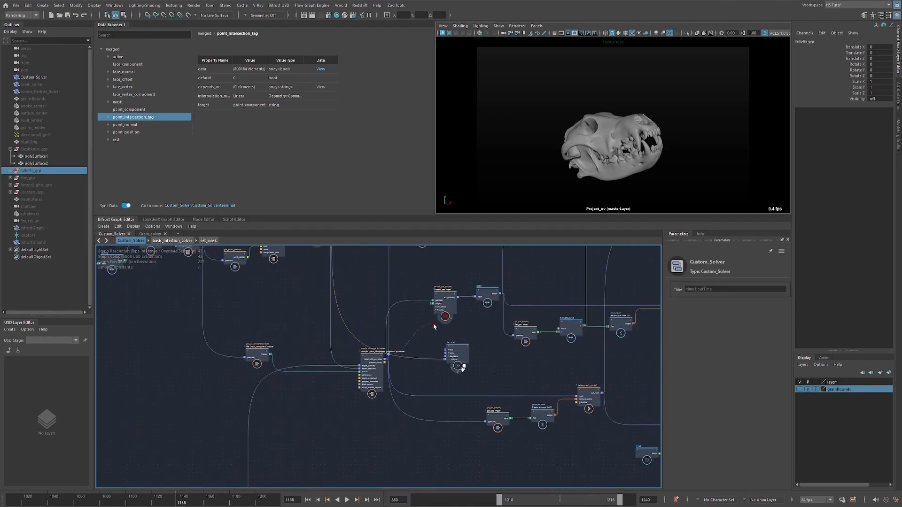
# Switch the viewport from the Project_uv camera to the perspective view of the skull.
pyautogui.keyDown('alt'); pyautogui.moveTo(337, 297); pyautogui.dragTo(360, 356, button='middle'); pyautogui.keyUp('alt')
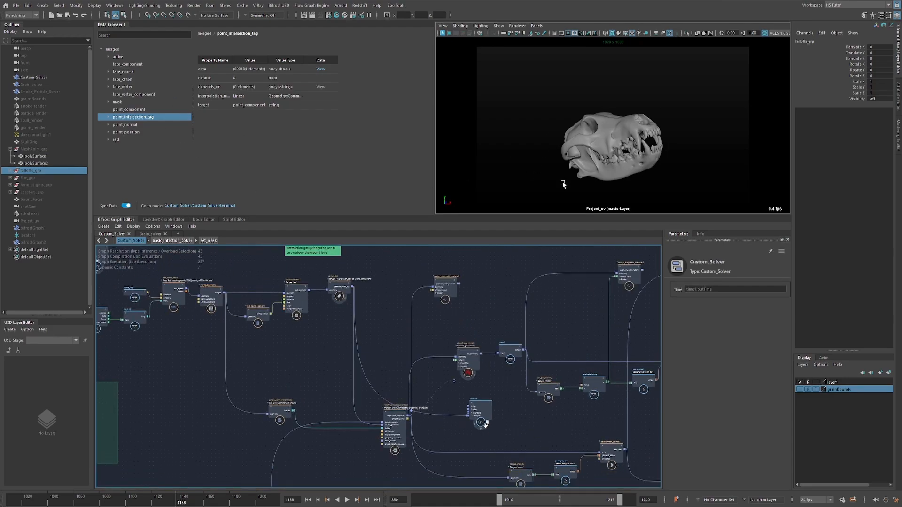
pyautogui.press('space')
pyautogui.moveTo(585, 143)
pyautogui.mouseDown()
pyautogui.moveTo(586, 124)
pyautogui.moveTo(583, 139)
pyautogui.moveTo(559, 144)
pyautogui.moveTo(593, 136)
pyautogui.mouseUp()
# Select the Anim_Mesh node and trace its output to the Transfer "point_component" properties by indices node.
pyautogui.keyDown('alt'); pyautogui.moveTo(220, 423); pyautogui.dragTo(288, 335, button='middle'); pyautogui.keyUp('alt')
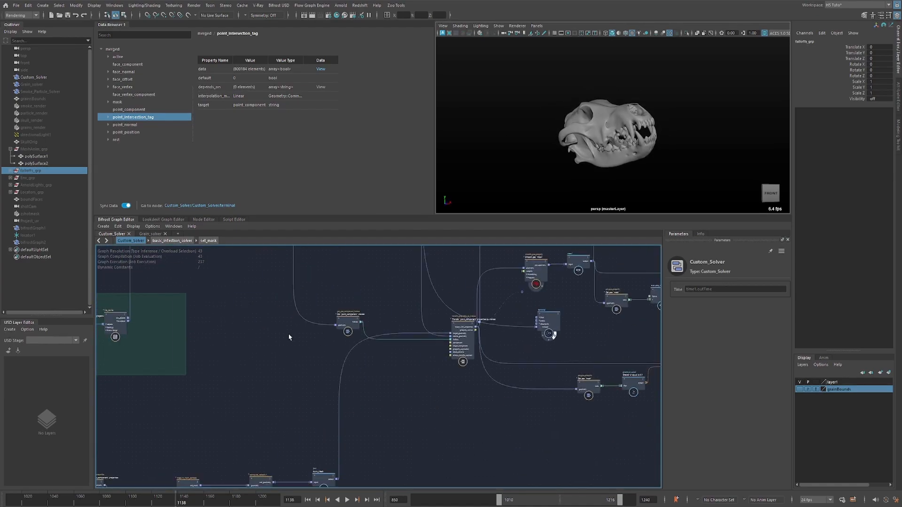
pyautogui.keyDown('alt'); pyautogui.moveTo(237, 348); pyautogui.dragTo(297, 355, button='middle'); pyautogui.keyUp('alt')
pyautogui.moveTo(293, 285)
pyautogui.keyDown('alt'); pyautogui.mouseDown(button='middle')
pyautogui.moveTo(292, 343)
pyautogui.moveTo(291, 274)
pyautogui.moveTo(282, 253)
pyautogui.mouseUp(button='middle'); pyautogui.keyUp('alt')
pyautogui.keyDown('alt'); pyautogui.moveTo(377, 394); pyautogui.dragTo(316, 406, button='middle'); pyautogui.keyUp('alt')
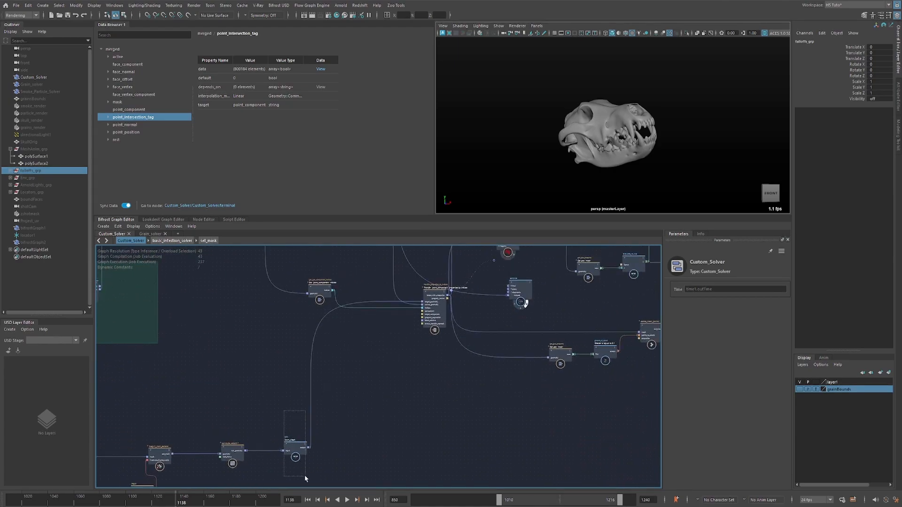
pyautogui.moveTo(305, 476); pyautogui.dragTo(306, 477)
pyautogui.keyDown('alt'); pyautogui.moveTo(395, 332); pyautogui.dragTo(370, 388, button='middle'); pyautogui.keyUp('alt')
pyautogui.scroll(3, 370, 388)
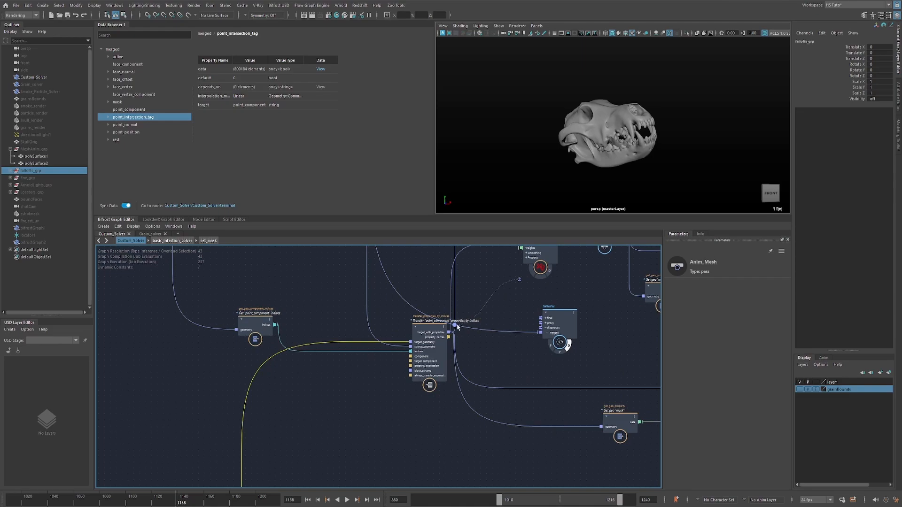
# Select transfer_properties_by_indices and examine its component options, property expression and the target_geometry connection coming from Anim_Mesh.
pyautogui.click(429, 321)
pyautogui.scroll(2, 420, 330)
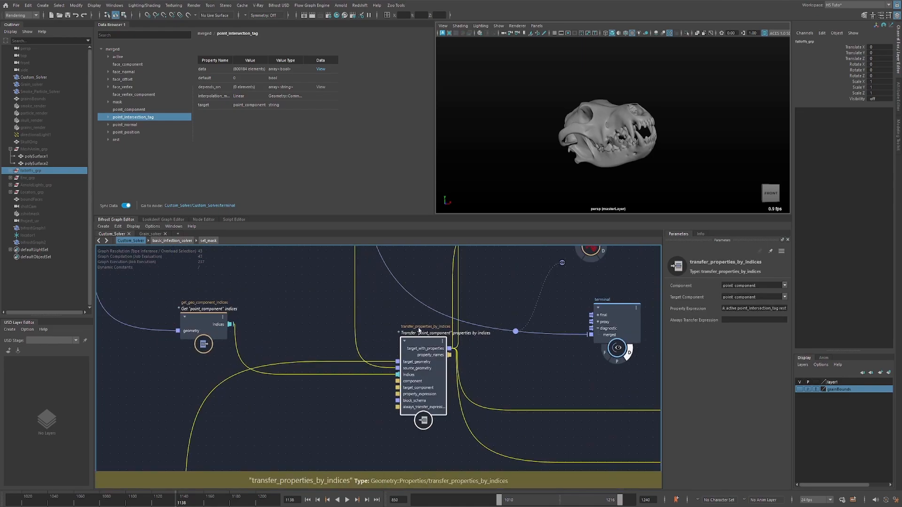
pyautogui.scroll(-2, 381, 329)
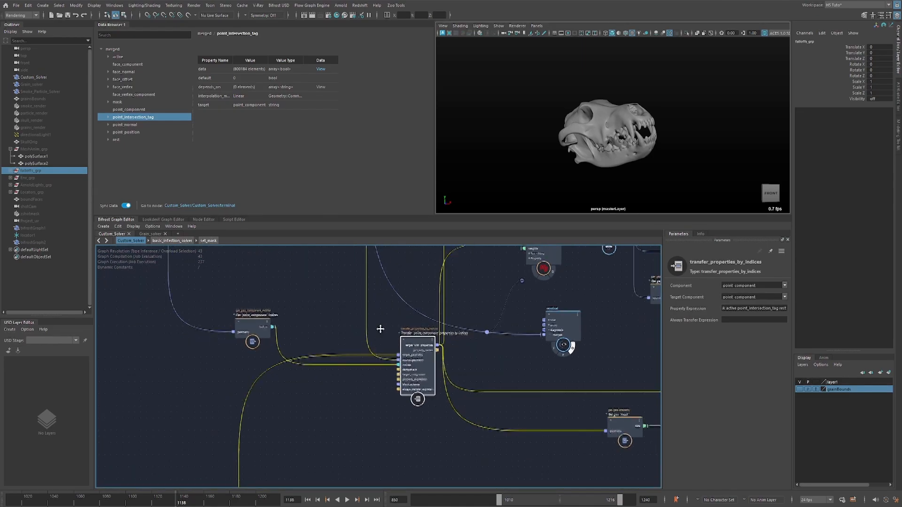
pyautogui.keyDown('alt'); pyautogui.moveTo(381, 328); pyautogui.dragTo(346, 378, button='middle'); pyautogui.keyUp('alt')
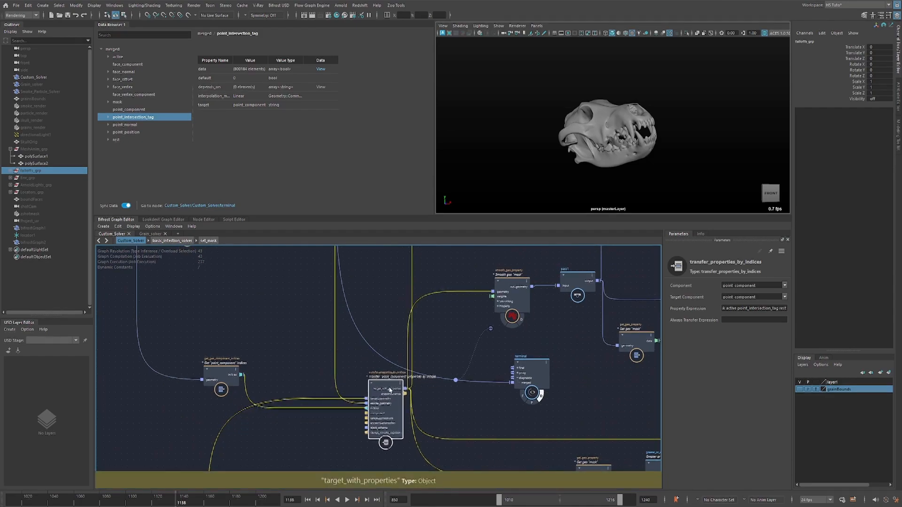
pyautogui.keyDown('alt'); pyautogui.moveTo(329, 432); pyautogui.dragTo(360, 372, button='middle'); pyautogui.keyUp('alt')
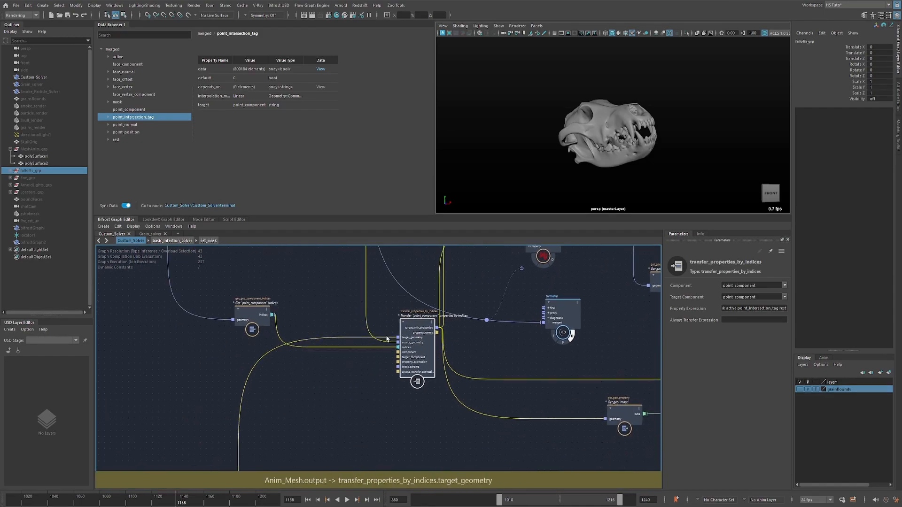
pyautogui.keyDown('alt'); pyautogui.moveTo(286, 381); pyautogui.dragTo(325, 297, button='middle'); pyautogui.keyUp('alt')
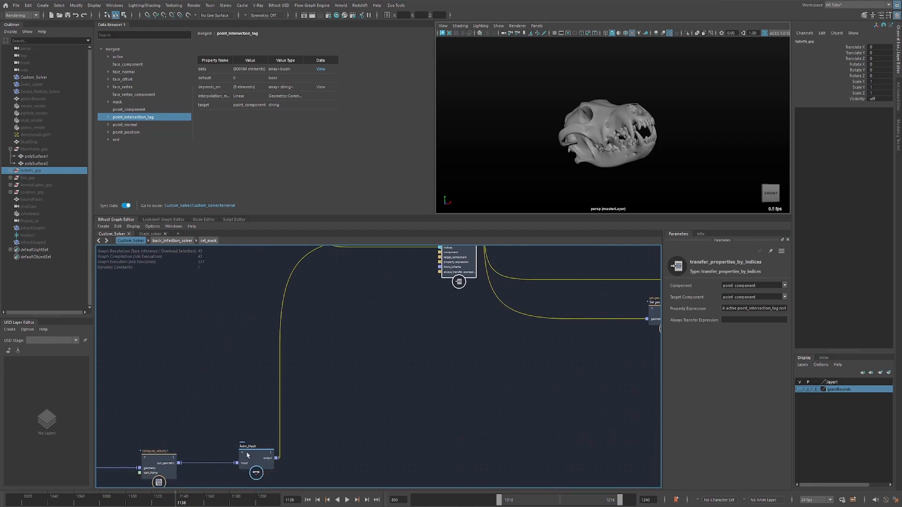
# Select the Get "point_component" indices node and examine its component option and its connection to the transfer node's indices input.
pyautogui.keyDown('alt'); pyautogui.moveTo(351, 256); pyautogui.dragTo(361, 327, button='middle'); pyautogui.keyUp('alt')
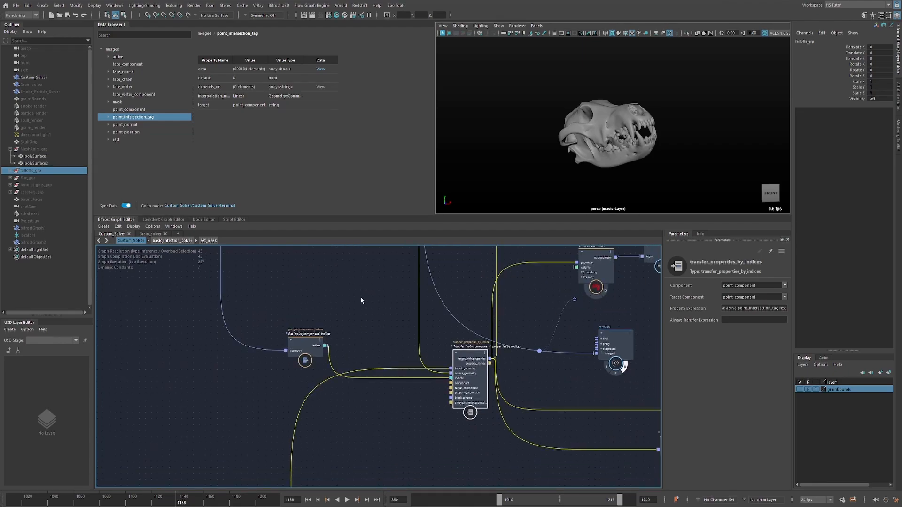
pyautogui.moveTo(306, 344)
pyautogui.mouseDown()
pyautogui.moveTo(283, 365)
pyautogui.moveTo(300, 358)
pyautogui.mouseUp()
pyautogui.keyDown('alt'); pyautogui.moveTo(436, 358); pyautogui.dragTo(368, 355, button='middle'); pyautogui.keyUp('alt')
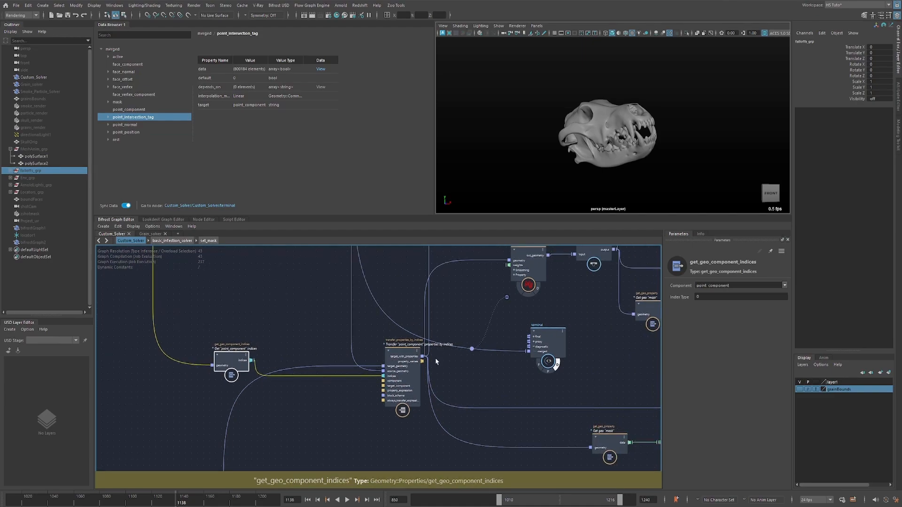
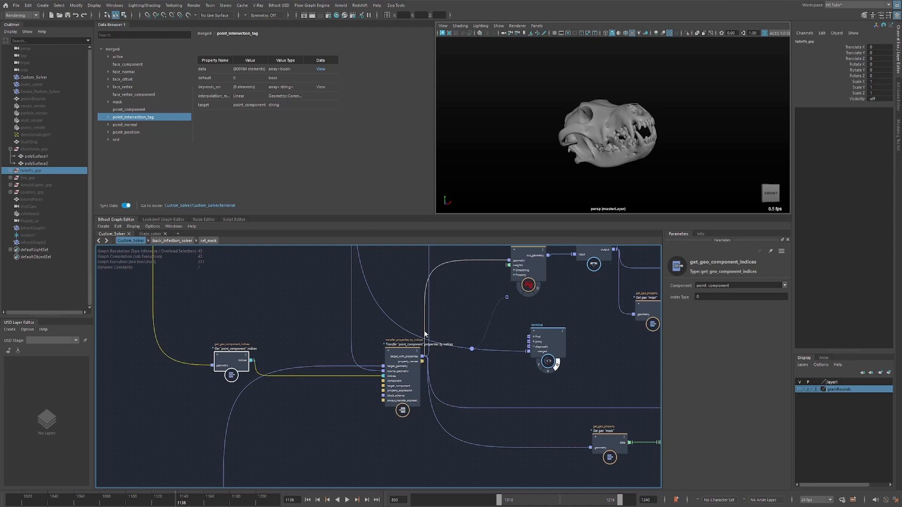
# Try adding a transfer_properties node to the graph, and delete it.
pyautogui.click(299, 294)
pyautogui.press('Tab')
pyautogui.write('t')
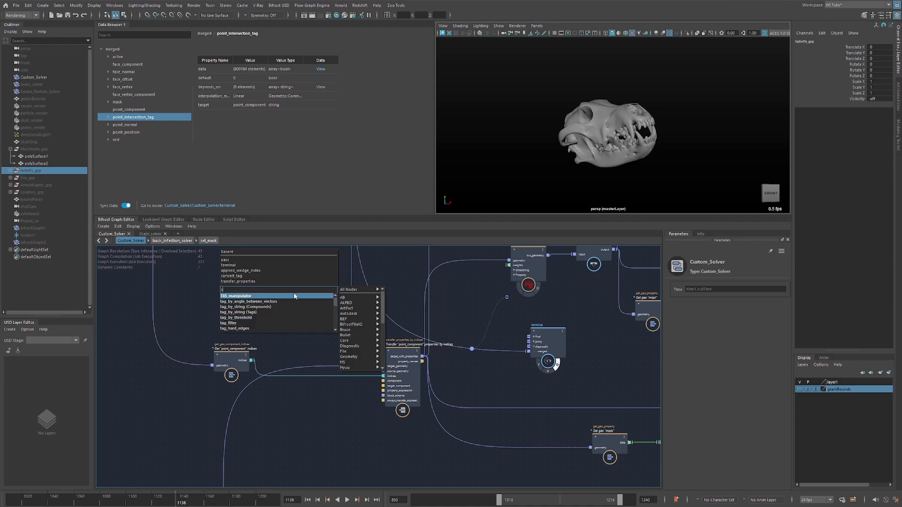
pyautogui.write('ran')
pyautogui.click(265, 302)
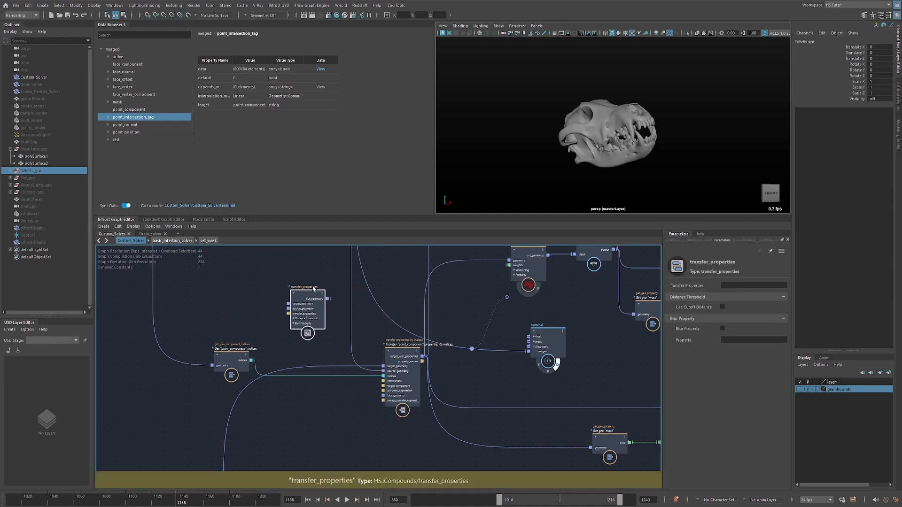
pyautogui.press('Delete')
# Nudge the Get "point_component" indices node downward and connect the transfer node's target_with_properties output to the terminal's merged input.
pyautogui.click(418, 356)
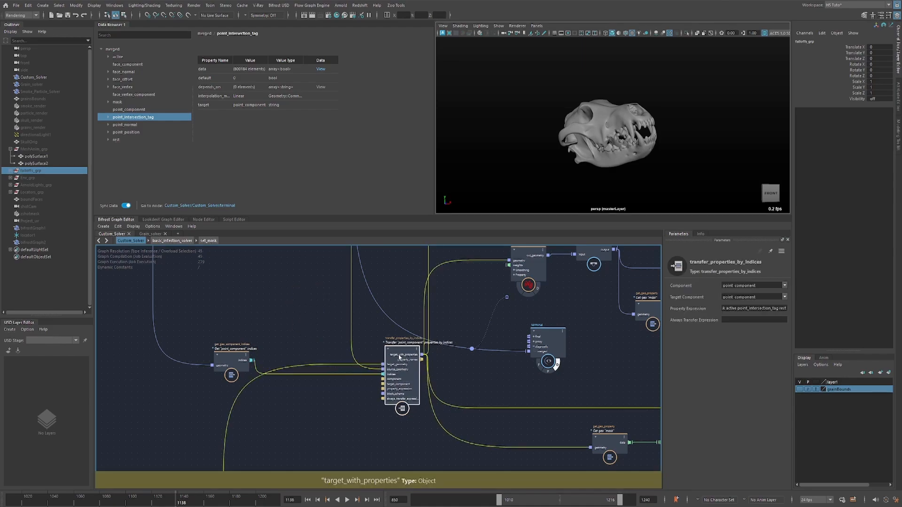
pyautogui.click(233, 365)
pyautogui.moveTo(233, 365); pyautogui.dragTo(232, 370)
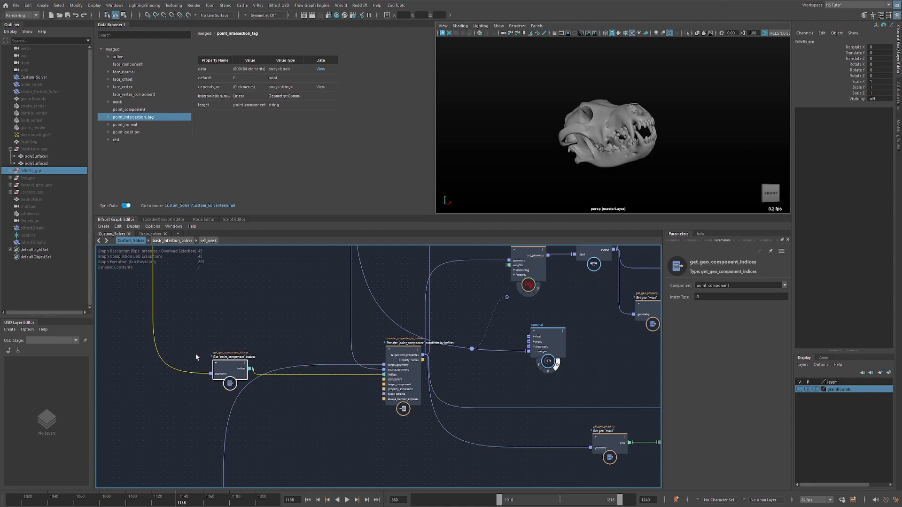
pyautogui.click(462, 340)
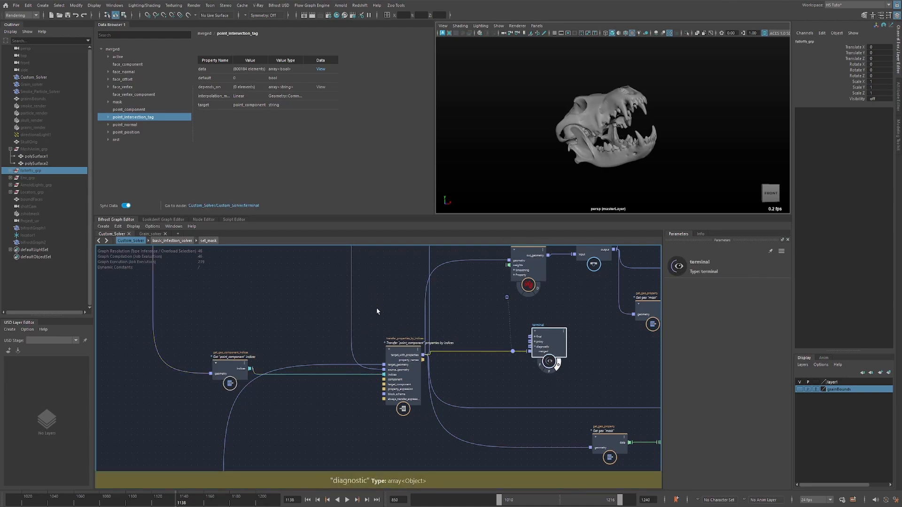
# Trace the connections feeding the transfer node from convert_tag, Anim_Mesh and the Get "point_component" indices node.
pyautogui.click(398, 346)
pyautogui.scroll(3, 398, 348)
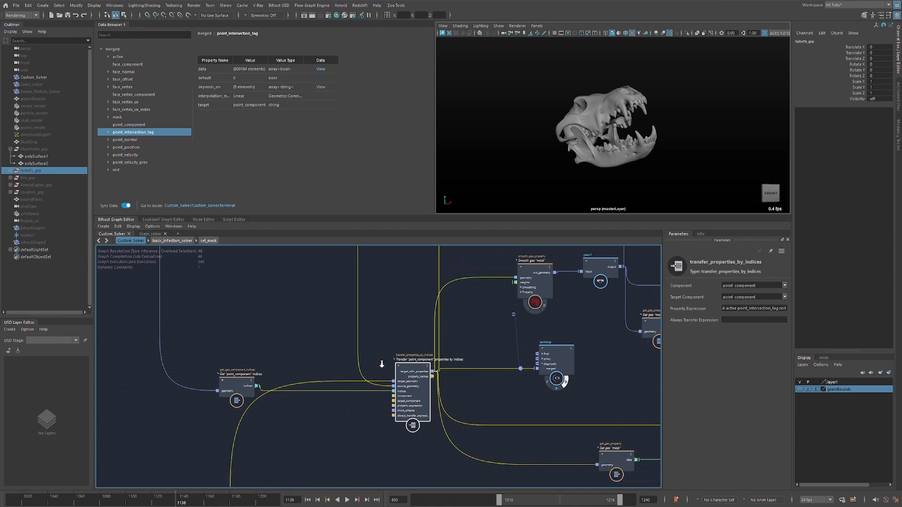
pyautogui.keyDown('alt'); pyautogui.moveTo(369, 270); pyautogui.dragTo(409, 423, button='middle'); pyautogui.keyUp('alt')
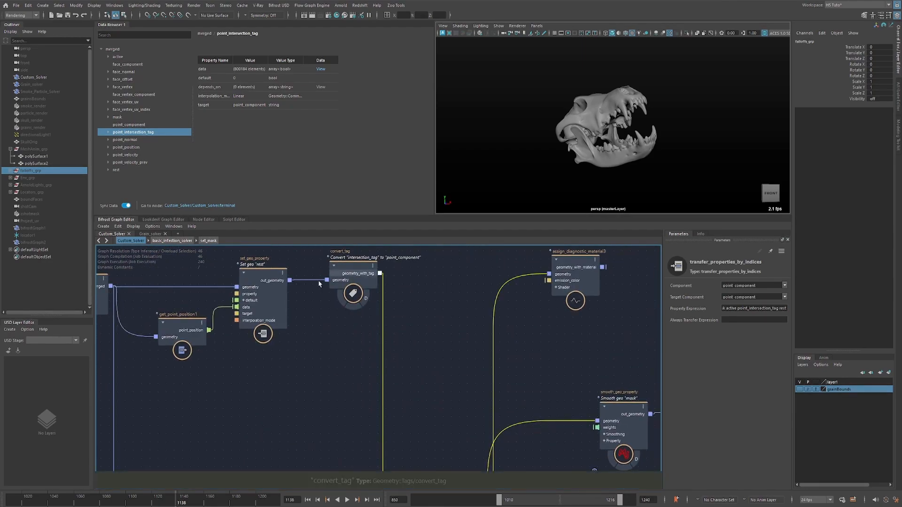
pyautogui.keyDown('alt'); pyautogui.moveTo(329, 402); pyautogui.dragTo(332, 267, button='middle'); pyautogui.keyUp('alt')
pyautogui.keyDown('alt'); pyautogui.moveTo(392, 398); pyautogui.dragTo(396, 308, button='middle'); pyautogui.keyUp('alt')
pyautogui.keyDown('alt'); pyautogui.moveTo(326, 420); pyautogui.dragTo(359, 297, button='middle'); pyautogui.keyUp('alt')
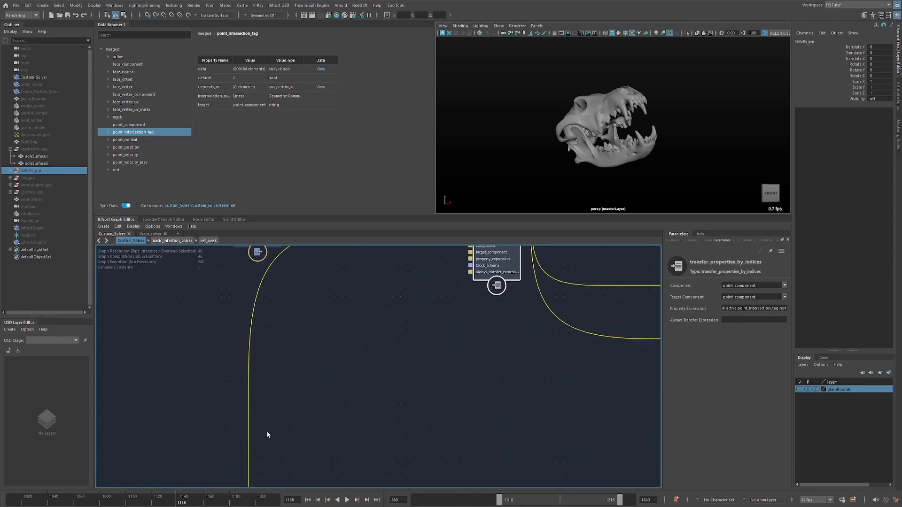
pyautogui.keyDown('alt'); pyautogui.moveTo(381, 356); pyautogui.dragTo(345, 466, button='middle'); pyautogui.keyUp('alt')
pyautogui.moveTo(223, 339)
pyautogui.mouseDown()
pyautogui.moveTo(302, 366)
pyautogui.moveTo(207, 346)
pyautogui.mouseUp()
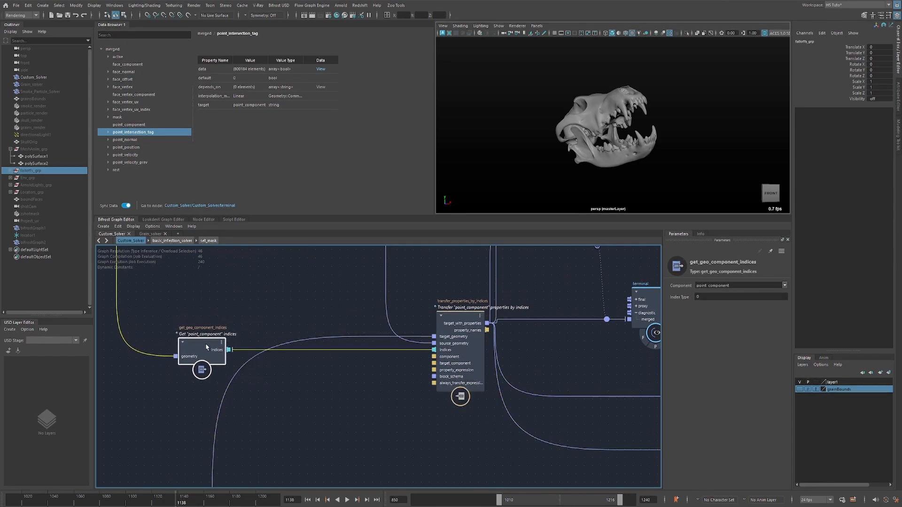
pyautogui.click(383, 382)
pyautogui.keyDown('alt'); pyautogui.moveTo(384, 382); pyautogui.dragTo(347, 368, button='middle'); pyautogui.keyUp('alt')
# Select transfer_properties_by_indices, widen its parameter area and examine the mask, active, point_intersection_tag and rest entries of the property expression.
pyautogui.click(435, 312)
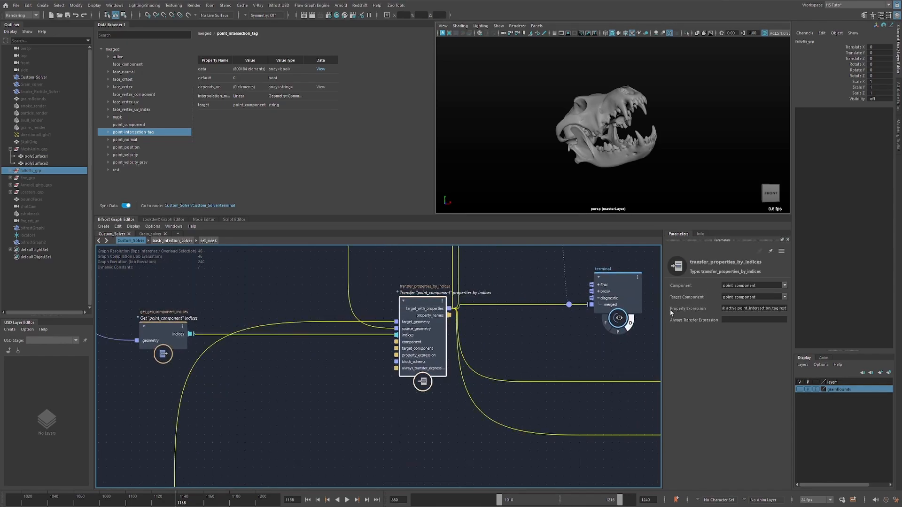
pyautogui.moveTo(662, 313); pyautogui.dragTo(592, 313)
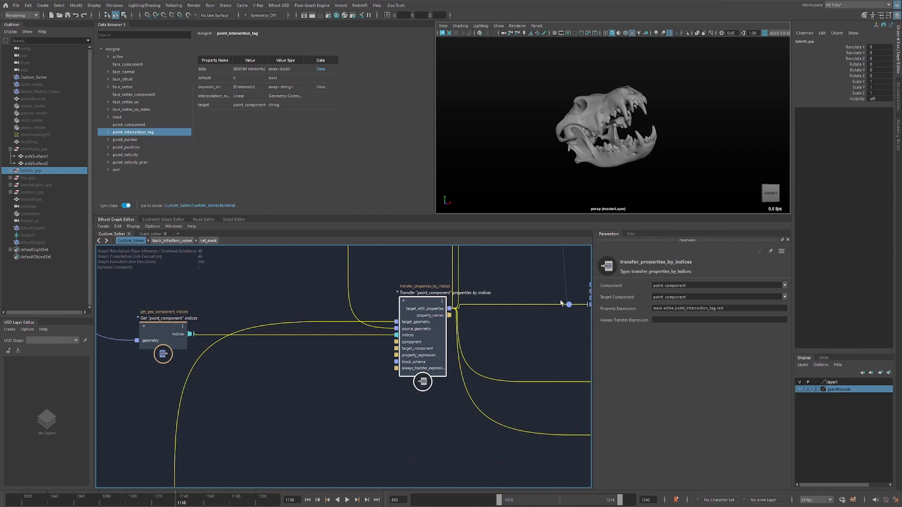
pyautogui.click(658, 309)
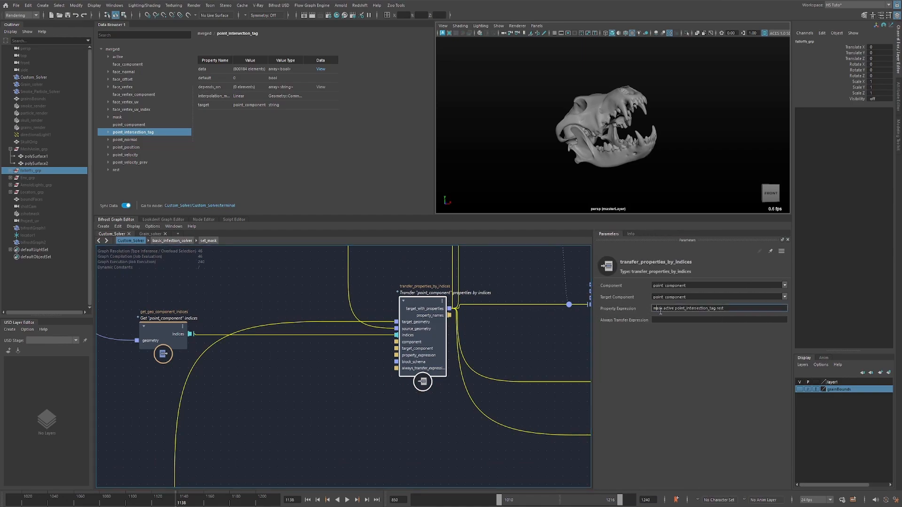
pyautogui.doubleClick(660, 308)
pyautogui.click(670, 309)
pyautogui.moveTo(676, 309); pyautogui.dragTo(726, 308)
# Move the current time to frame 1119.
pyautogui.click(255, 385)
pyautogui.moveTo(502, 296); pyautogui.dragTo(429, 342, button='middle')
pyautogui.scroll(-1, 474, 333)
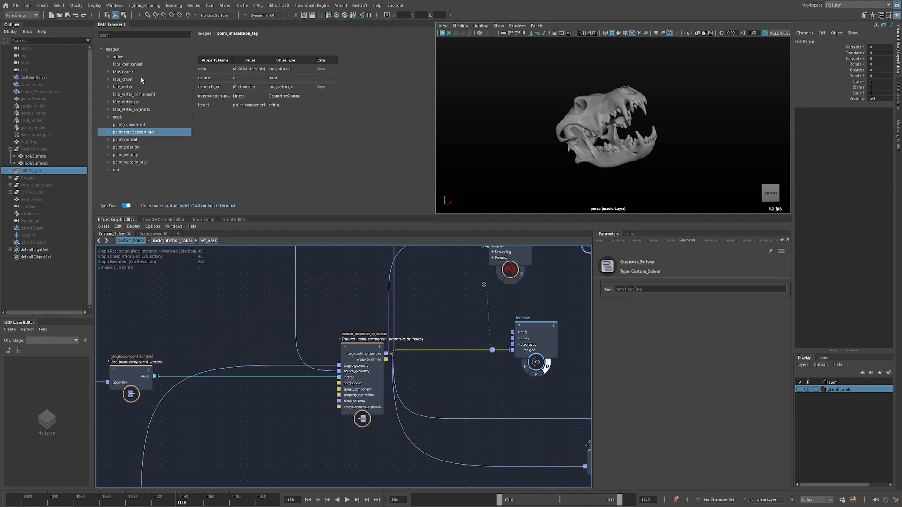
pyautogui.moveTo(221, 500); pyautogui.dragTo(152, 496)
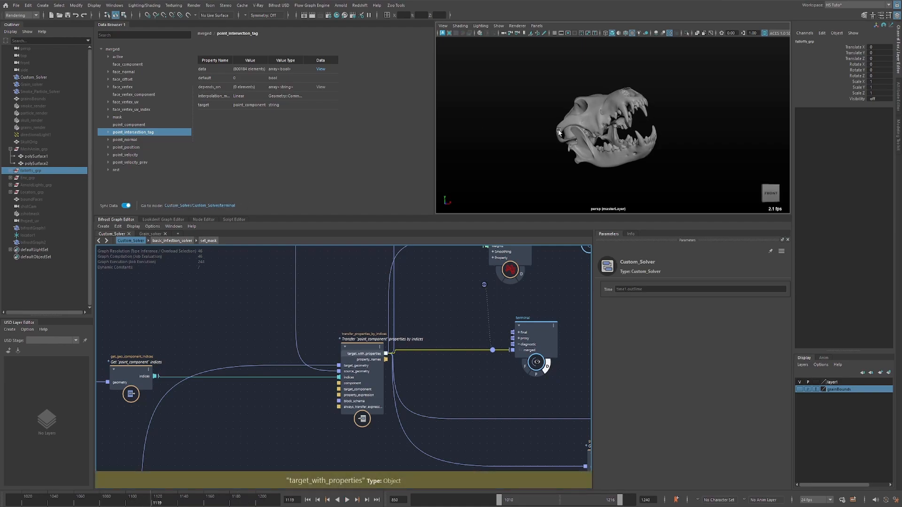
# Inspect the active, mask, rest and point_intersection_tag properties of the merged geometry in the data browser.
pyautogui.click(117, 57)
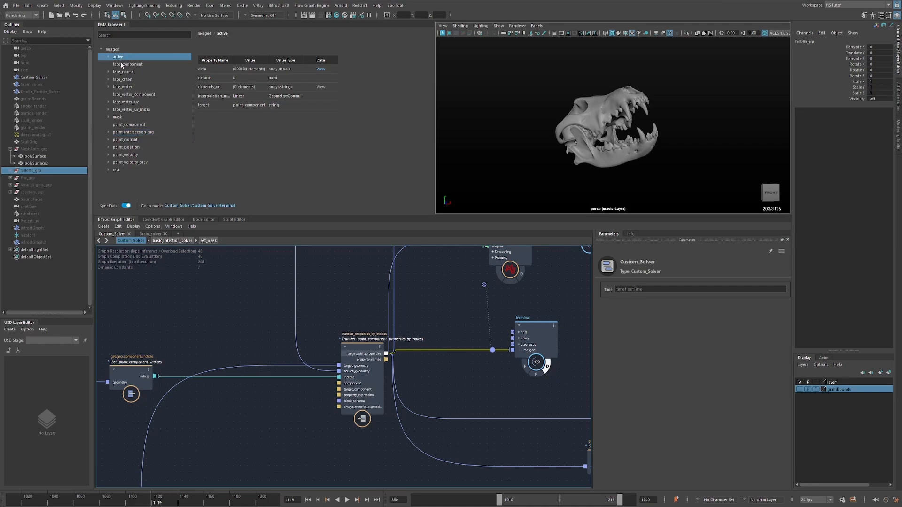
pyautogui.click(125, 118)
pyautogui.click(123, 171)
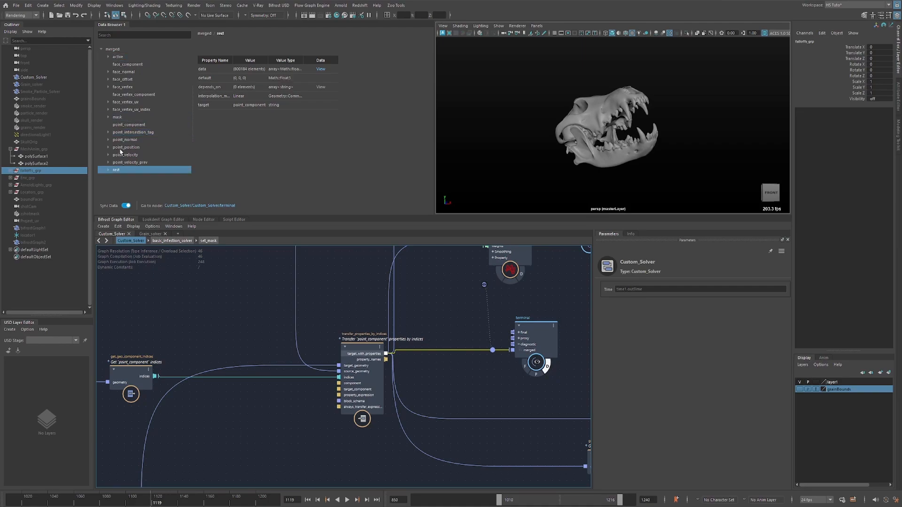
pyautogui.click(127, 133)
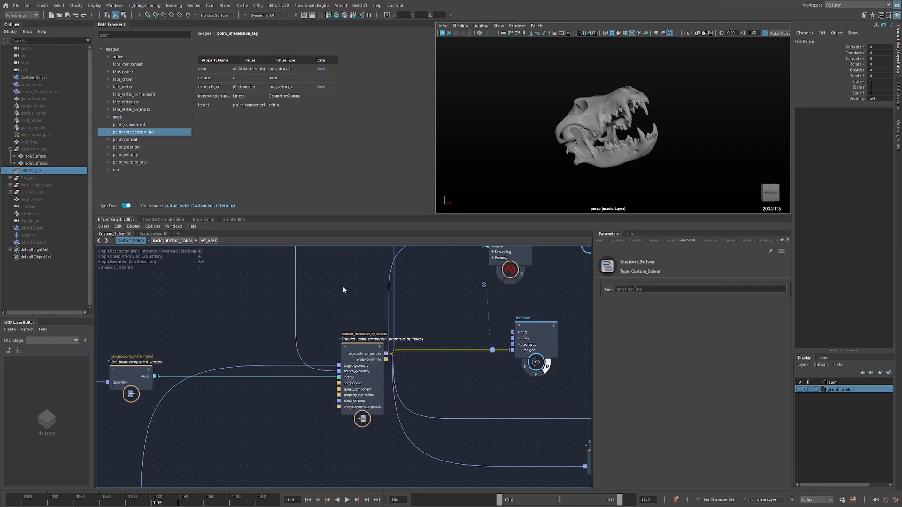
# Select the transfer node, follow the graph upstream past the solver cache area, and select the tag_scope node below it.
pyautogui.scroll(-3, 424, 380)
pyautogui.keyDown('alt'); pyautogui.moveTo(346, 413); pyautogui.dragTo(387, 279, button='middle'); pyautogui.keyUp('alt')
pyautogui.keyDown('alt'); pyautogui.moveTo(363, 331); pyautogui.dragTo(260, 413, button='middle'); pyautogui.keyUp('alt')
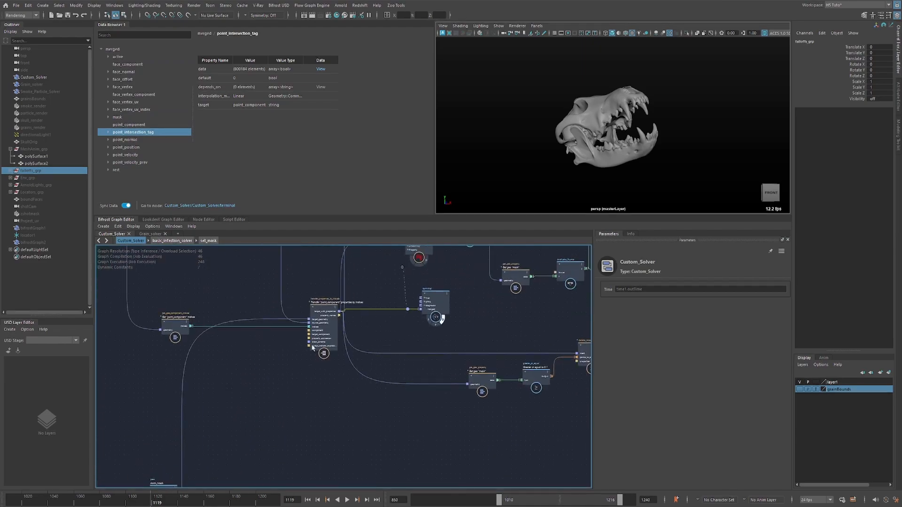
pyautogui.click(328, 342)
pyautogui.keyDown('alt'); pyautogui.moveTo(266, 355); pyautogui.dragTo(322, 413, button='middle'); pyautogui.keyUp('alt')
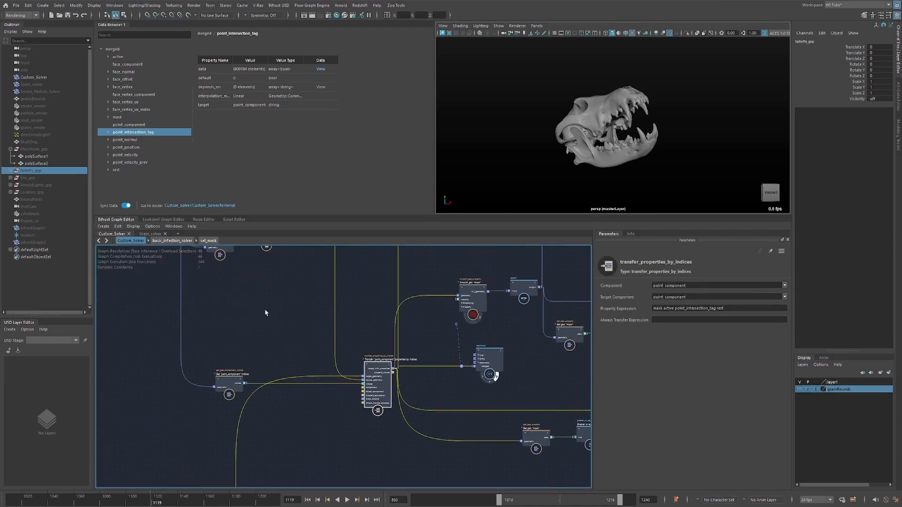
pyautogui.keyDown('alt'); pyautogui.moveTo(267, 306); pyautogui.dragTo(441, 351, button='middle'); pyautogui.keyUp('alt')
pyautogui.scroll(-3, 270, 373)
pyautogui.keyDown('alt'); pyautogui.moveTo(272, 371); pyautogui.dragTo(397, 339, button='middle'); pyautogui.keyUp('alt')
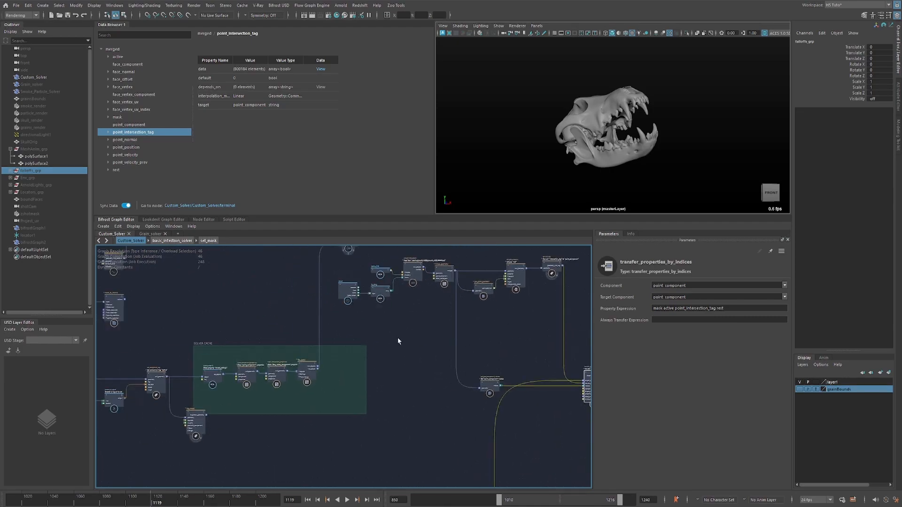
pyautogui.moveTo(196, 415); pyautogui.dragTo(211, 427)
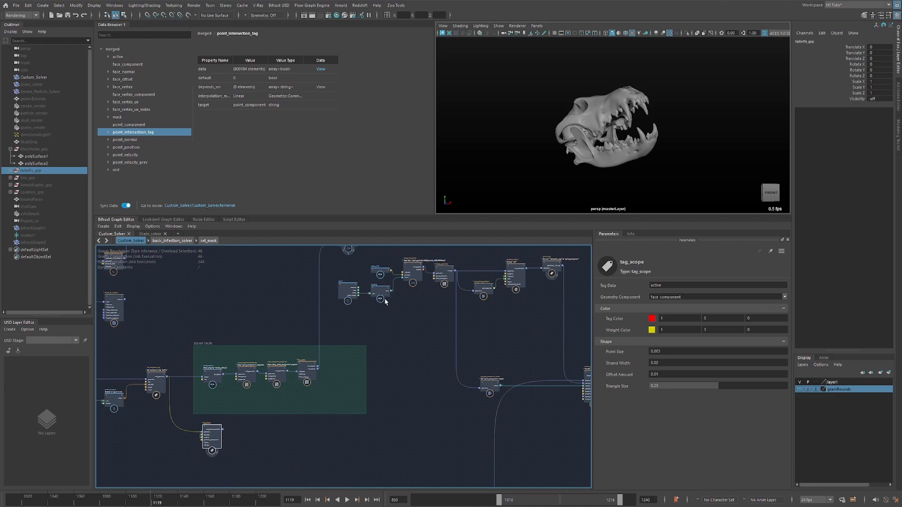
# Return to the transfer_properties_by_indices node and examine the nodes that supply its target geometry, source geometry and indices.
pyautogui.keyDown('alt'); pyautogui.moveTo(499, 348); pyautogui.dragTo(429, 318, button='middle'); pyautogui.keyUp('alt')
pyautogui.scroll(1, 446, 322)
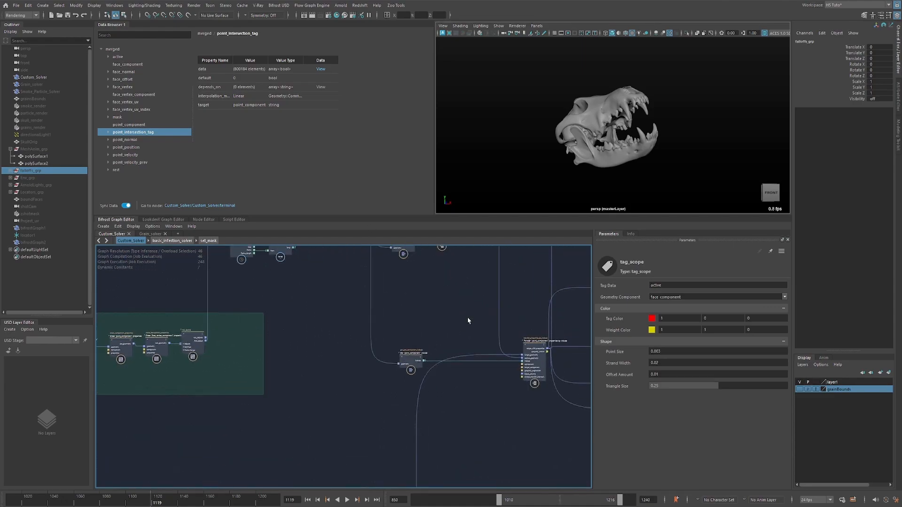
pyautogui.keyDown('alt'); pyautogui.moveTo(493, 326); pyautogui.dragTo(402, 317, button='middle'); pyautogui.keyUp('alt')
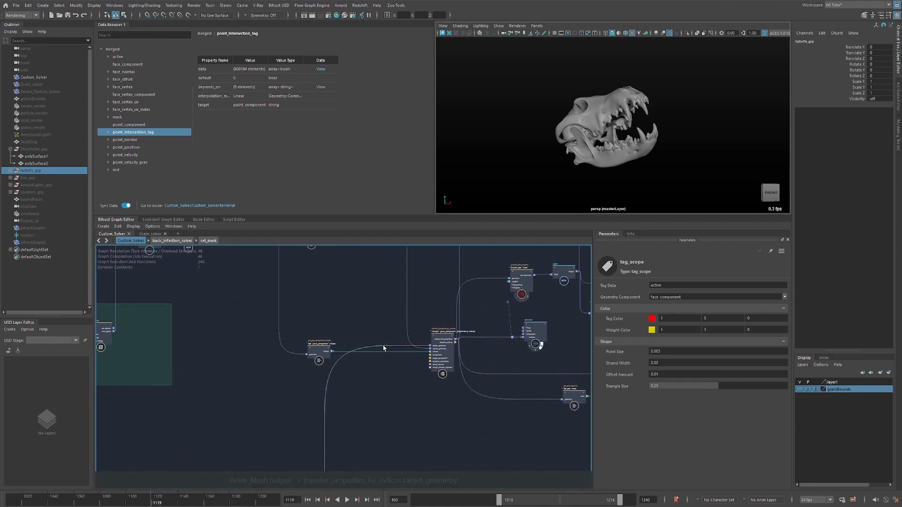
pyautogui.moveTo(425, 324); pyautogui.dragTo(463, 382)
pyautogui.scroll(1, 418, 374)
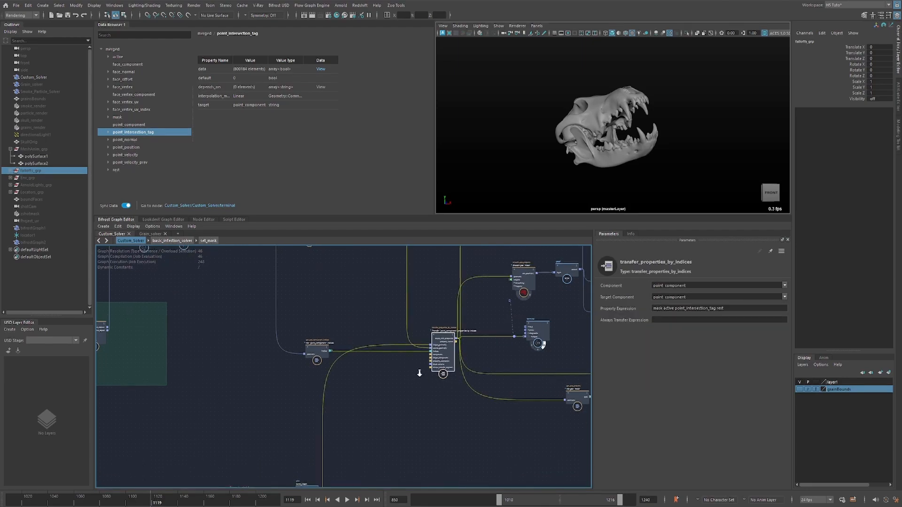
pyautogui.click(407, 367)
pyautogui.keyDown('alt'); pyautogui.moveTo(378, 316); pyautogui.dragTo(343, 366, button='middle'); pyautogui.keyUp('alt')
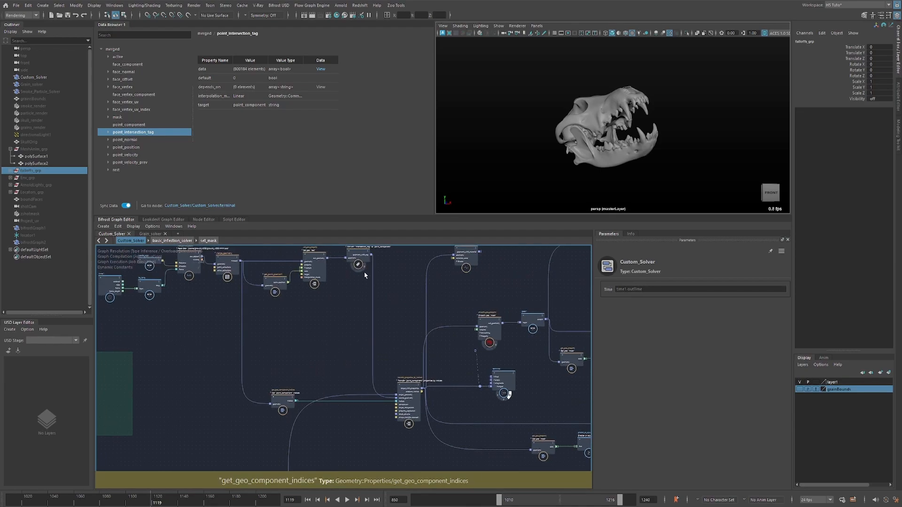
# Add a watchpoint to the convert_tag to source_geometry connection and examine the point_component count and the point_intersection_tag data.
pyautogui.click(373, 314)
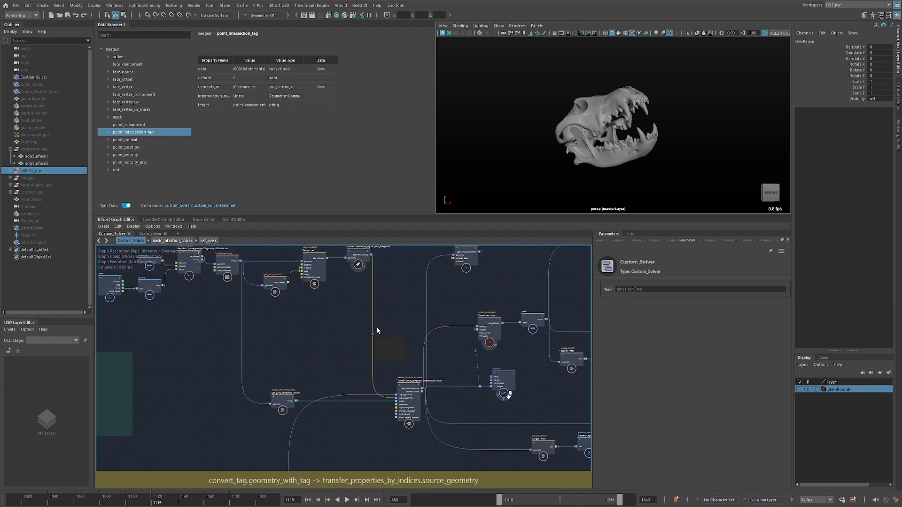
pyautogui.scroll(3, 377, 328)
pyautogui.moveTo(370, 336); pyautogui.dragTo(414, 286)
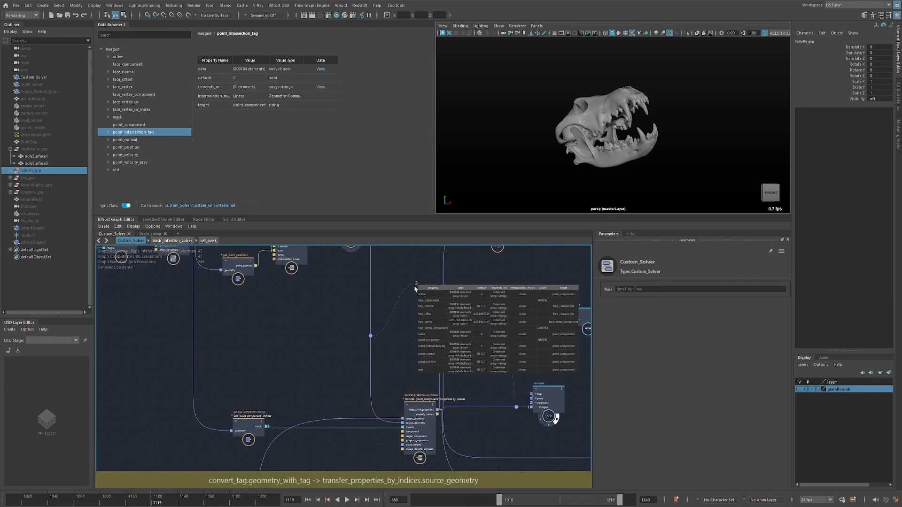
pyautogui.scroll(3, 416, 308)
pyautogui.click(402, 340)
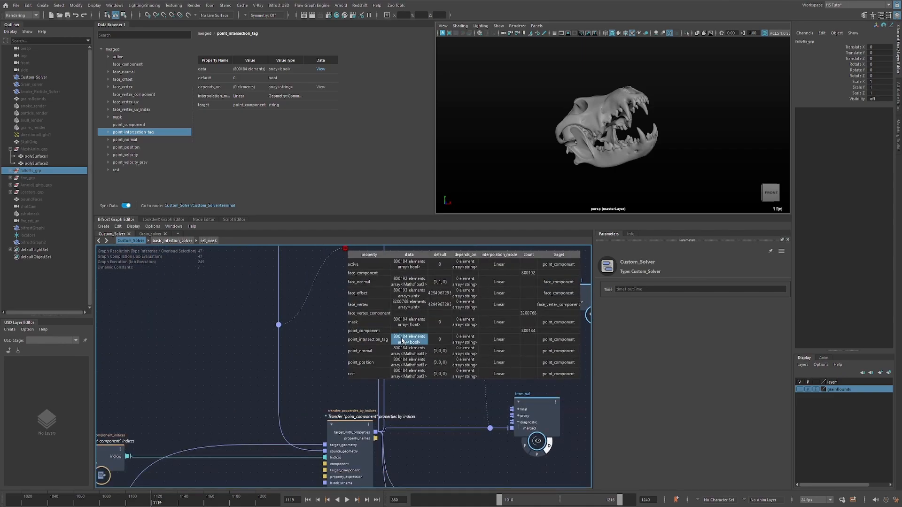
pyautogui.click(522, 332)
# Add a watchpoint to the Anim_Mesh to target_geometry connection and examine its point_component count.
pyautogui.keyDown('alt'); pyautogui.moveTo(207, 441); pyautogui.dragTo(314, 282, button='middle'); pyautogui.keyUp('alt')
pyautogui.moveTo(199, 394); pyautogui.dragTo(260, 402)
pyautogui.keyDown('alt'); pyautogui.moveTo(275, 343); pyautogui.dragTo(292, 332, button='middle'); pyautogui.keyUp('alt')
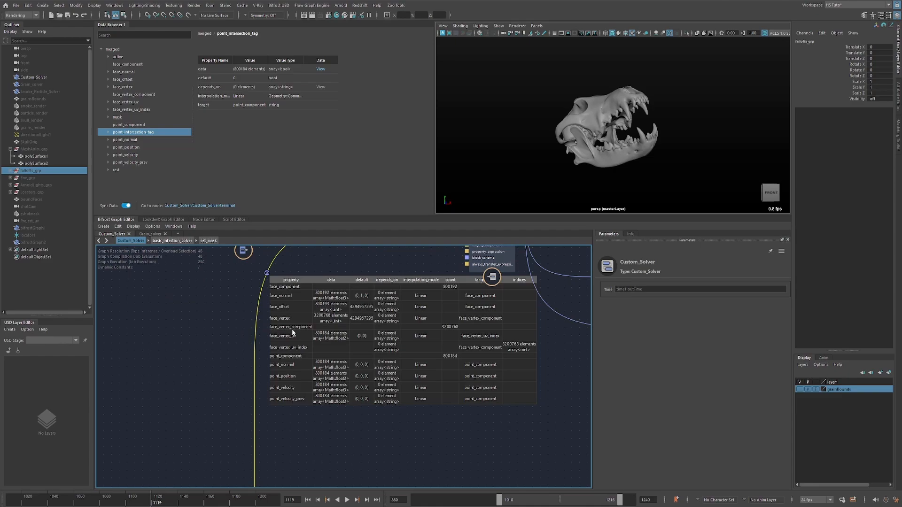
pyautogui.click(451, 356)
# Remove the watchpoints from the Anim_Mesh and convert_tag connections and select the transfer_properties_by_indices node.
pyautogui.keyDown('alt'); pyautogui.moveTo(356, 257); pyautogui.dragTo(357, 362, button='middle'); pyautogui.keyUp('alt')
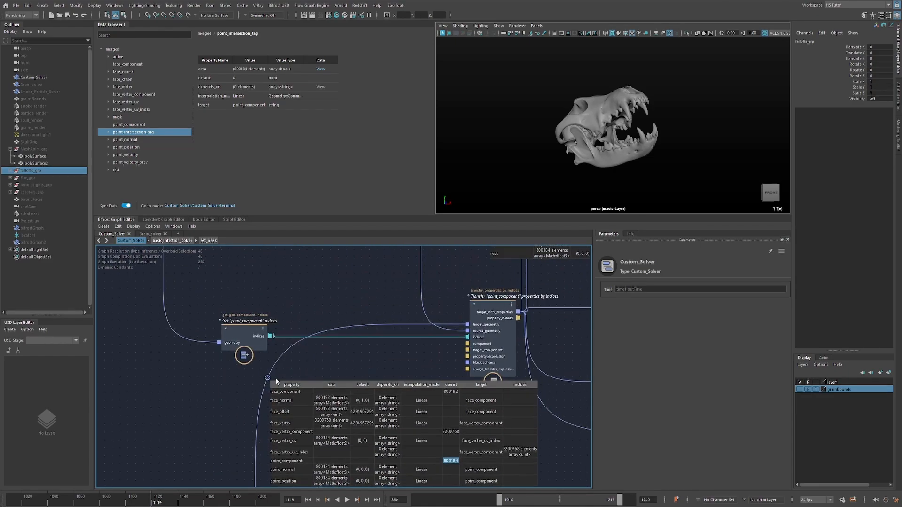
pyautogui.moveTo(254, 374); pyautogui.dragTo(282, 381)
pyautogui.press('w')
pyautogui.keyDown('alt'); pyautogui.moveTo(431, 306); pyautogui.dragTo(405, 406, button='middle'); pyautogui.keyUp('alt')
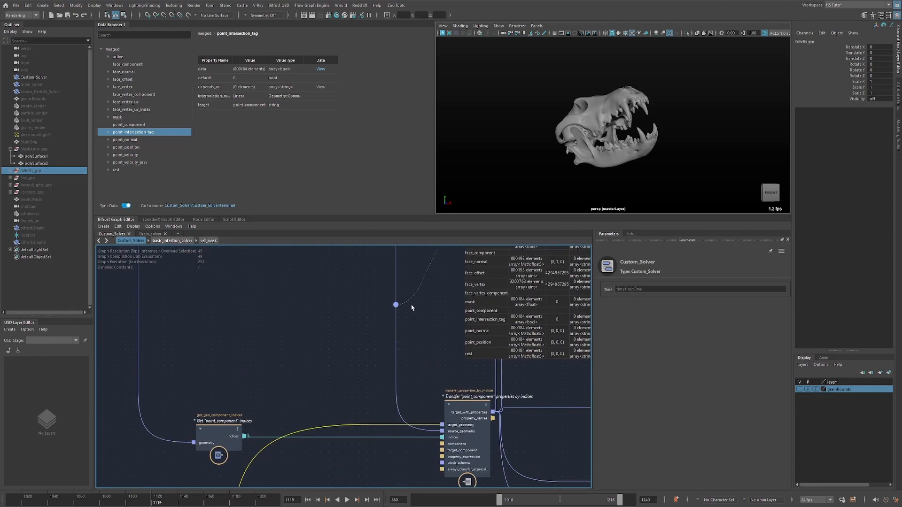
pyautogui.moveTo(384, 314); pyautogui.dragTo(412, 329)
pyautogui.press('w')
pyautogui.moveTo(463, 405); pyautogui.dragTo(458, 404)
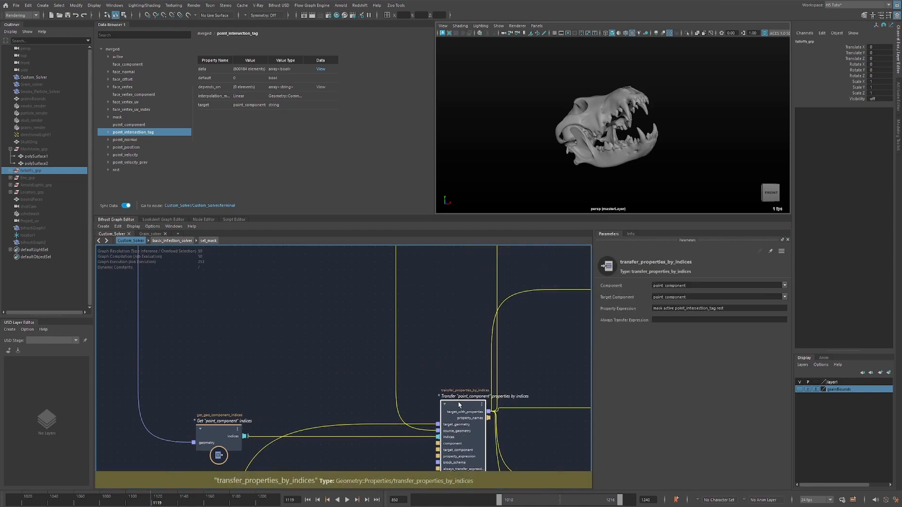
pyautogui.click(262, 374)
pyautogui.press('Tab')
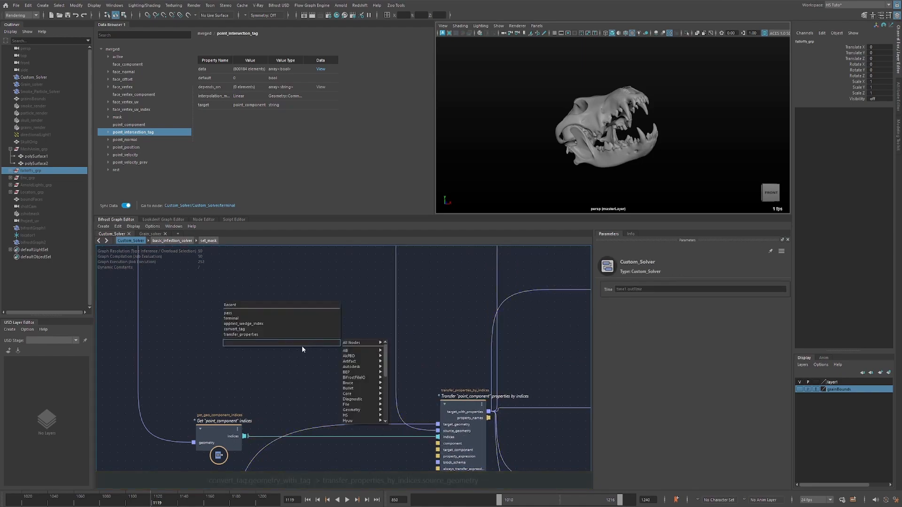
pyautogui.write('trans')
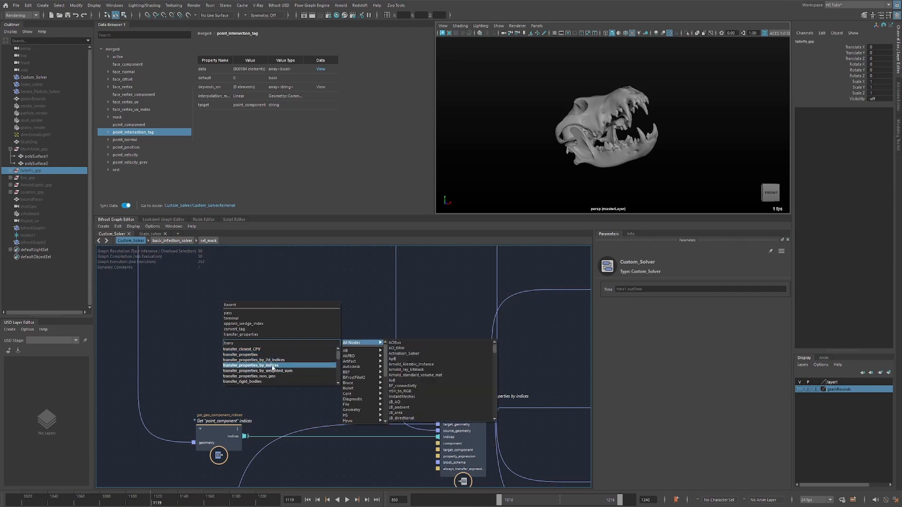
pyautogui.click(192, 370)
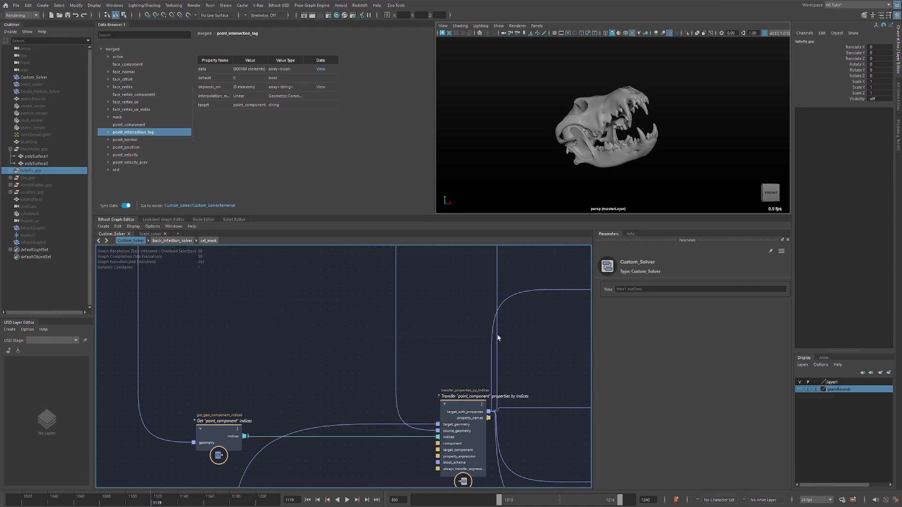
# Remove the watchpoint from the connection between transfer_properties_by_indices and the terminal's merged port.
pyautogui.keyDown('alt'); pyautogui.moveTo(577, 358); pyautogui.dragTo(328, 320, button='middle'); pyautogui.keyUp('alt')
pyautogui.scroll(-2, 322, 329)
pyautogui.click(354, 361)
pyautogui.hotkey('shift', 'w')
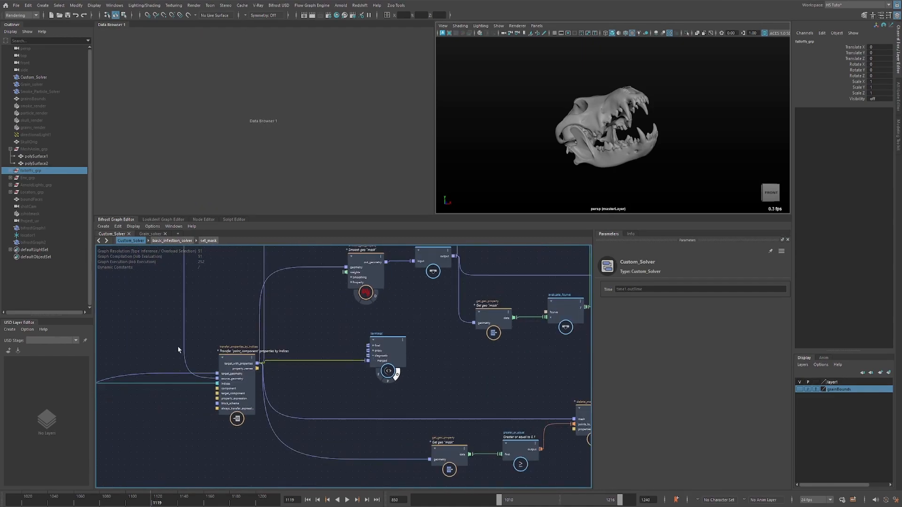
# Select the transfer_properties_by_indices node and examine its Component, Target Component and Property Expression settings.
pyautogui.keyDown('alt'); pyautogui.moveTo(171, 330); pyautogui.dragTo(267, 352, button='middle'); pyautogui.keyUp('alt')
pyautogui.keyDown('alt'); pyautogui.moveTo(173, 363); pyautogui.dragTo(229, 377, button='middle'); pyautogui.keyUp('alt')
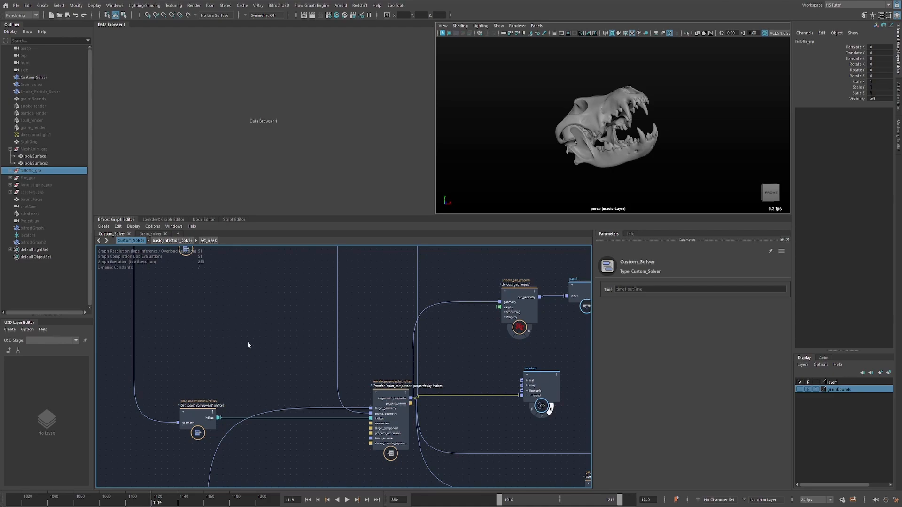
pyautogui.keyDown('alt'); pyautogui.moveTo(295, 314); pyautogui.dragTo(304, 298, button='middle'); pyautogui.keyUp('alt')
pyautogui.scroll(-2, 305, 338)
pyautogui.keyDown('alt'); pyautogui.moveTo(304, 339); pyautogui.dragTo(228, 343, button='middle'); pyautogui.keyUp('alt')
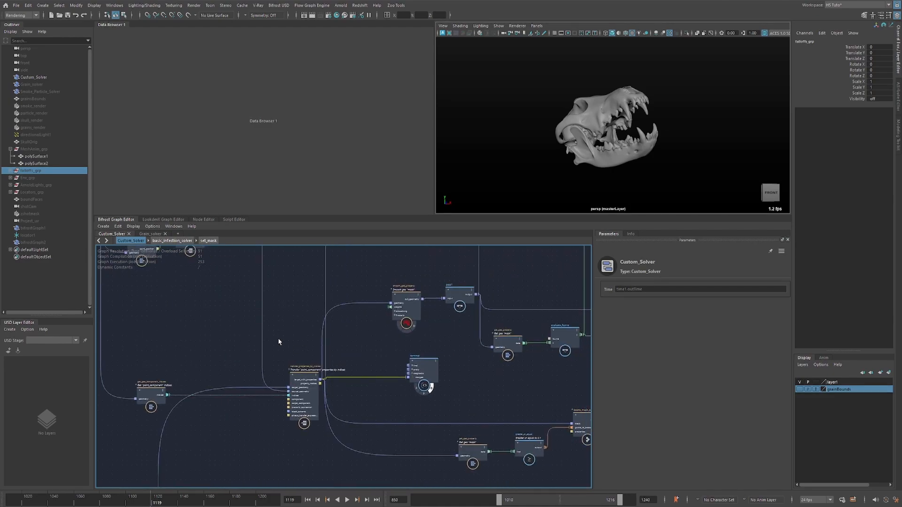
pyautogui.click(309, 394)
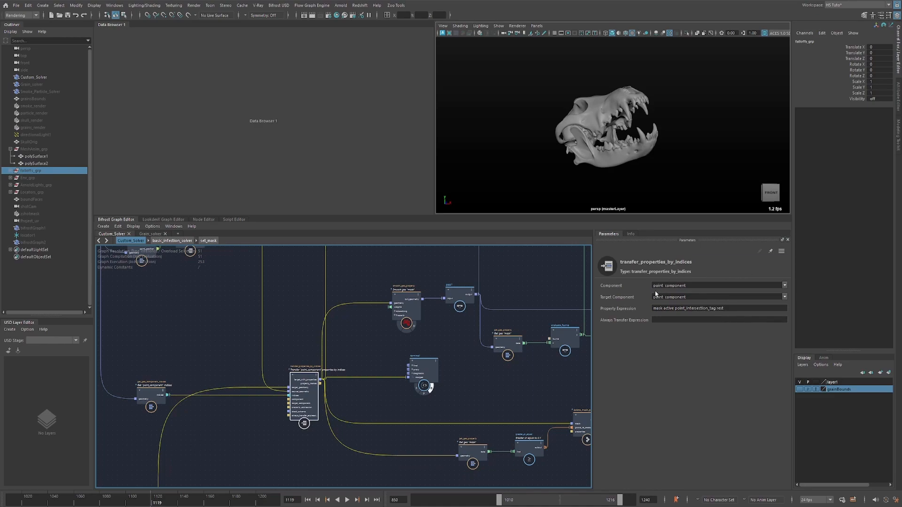
# Compare the target component of the convert_tag node with the Component and Target Component of transfer_properties_by_indices.
pyautogui.keyDown('alt'); pyautogui.moveTo(305, 316); pyautogui.dragTo(342, 411, button='middle'); pyautogui.keyUp('alt')
pyautogui.scroll(4, 306, 328)
pyautogui.moveTo(350, 273); pyautogui.dragTo(257, 314)
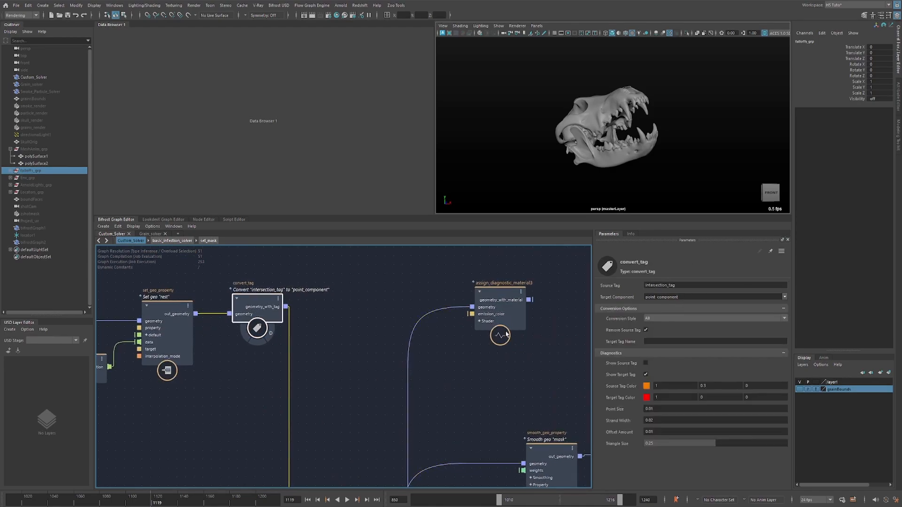
pyautogui.keyDown('alt'); pyautogui.moveTo(316, 439); pyautogui.dragTo(302, 238, button='middle'); pyautogui.keyUp('alt')
pyautogui.click(357, 396)
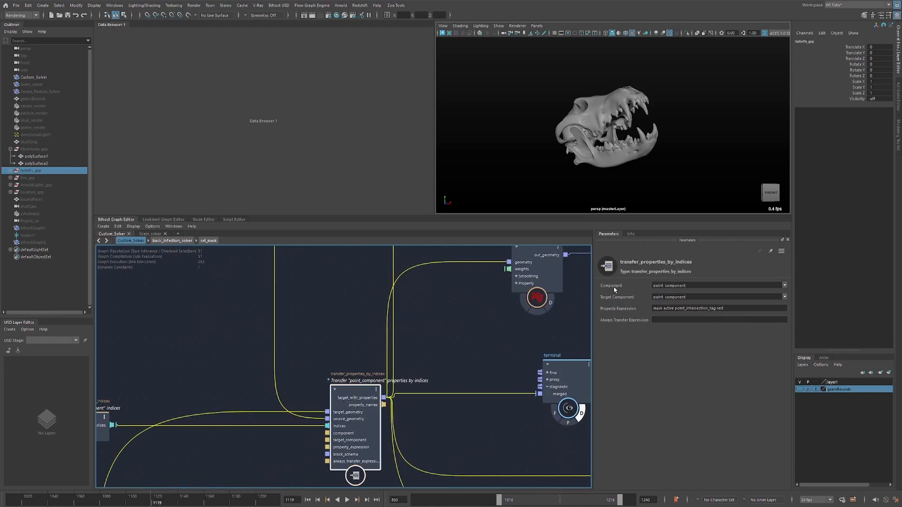
pyautogui.click(665, 284)
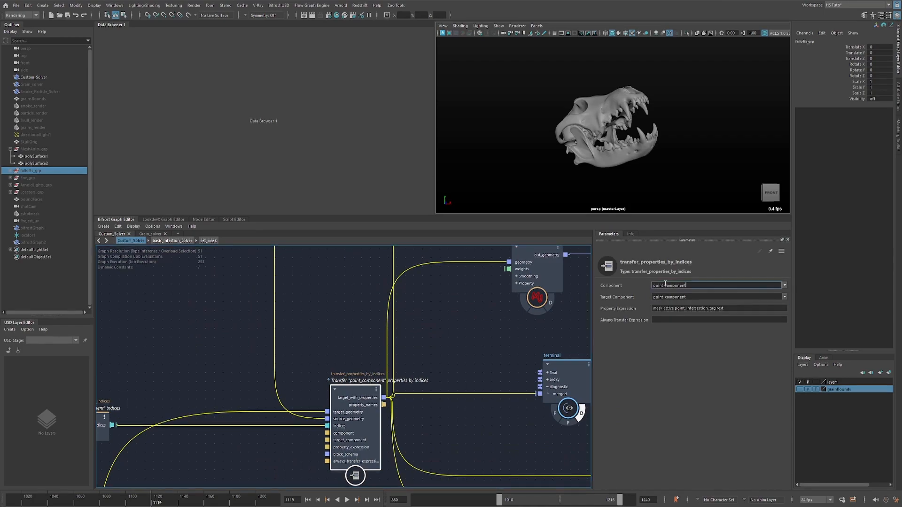
pyautogui.moveTo(705, 285); pyautogui.dragTo(707, 309)
pyautogui.click(342, 322)
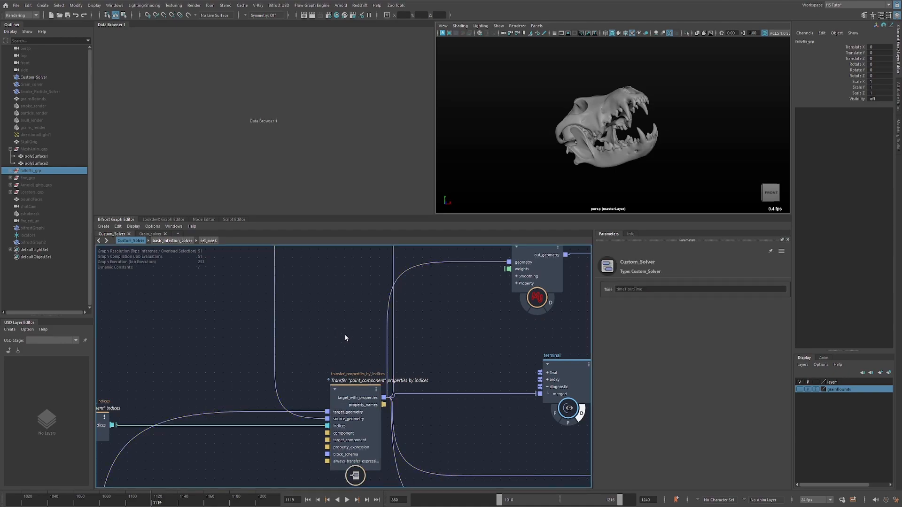
pyautogui.click(338, 384)
pyautogui.moveTo(338, 385); pyautogui.dragTo(322, 406, button='middle')
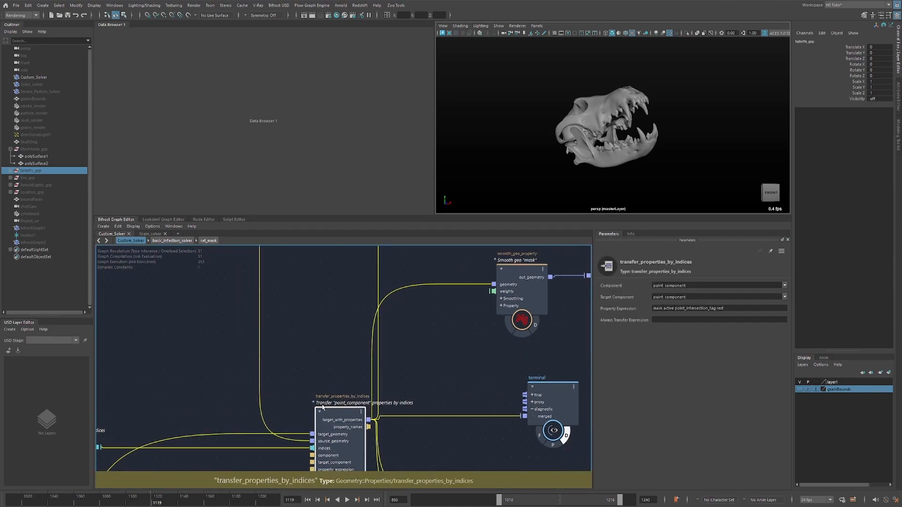
# Add a second transfer_properties_by_indices node with Component and Target Component set to face_component, and move it aside.
pyautogui.click(343, 320)
pyautogui.press('Tab')
pyautogui.write('tra')
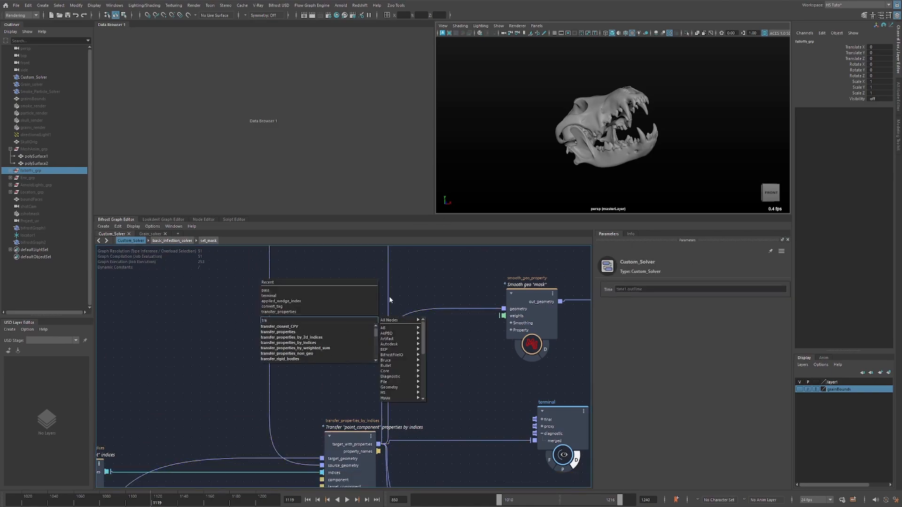
pyautogui.click(310, 343)
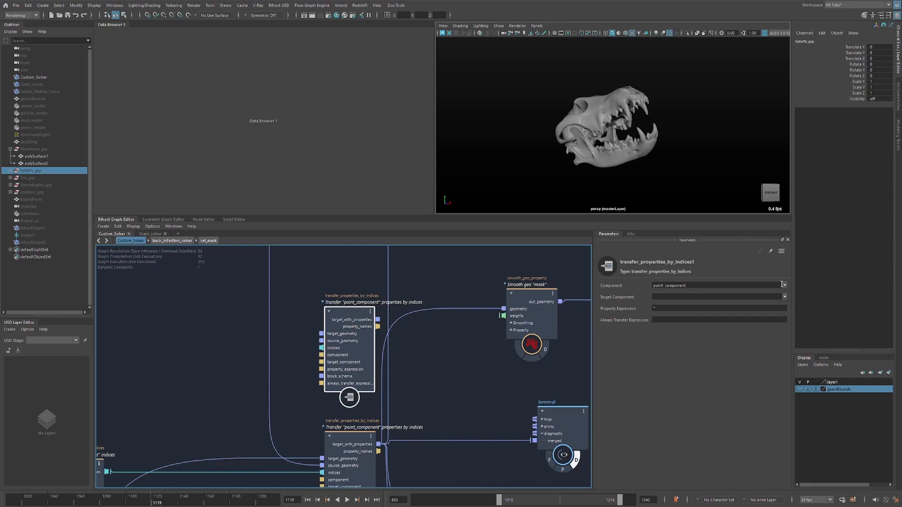
pyautogui.click(783, 285)
pyautogui.click(770, 292)
pyautogui.click(783, 297)
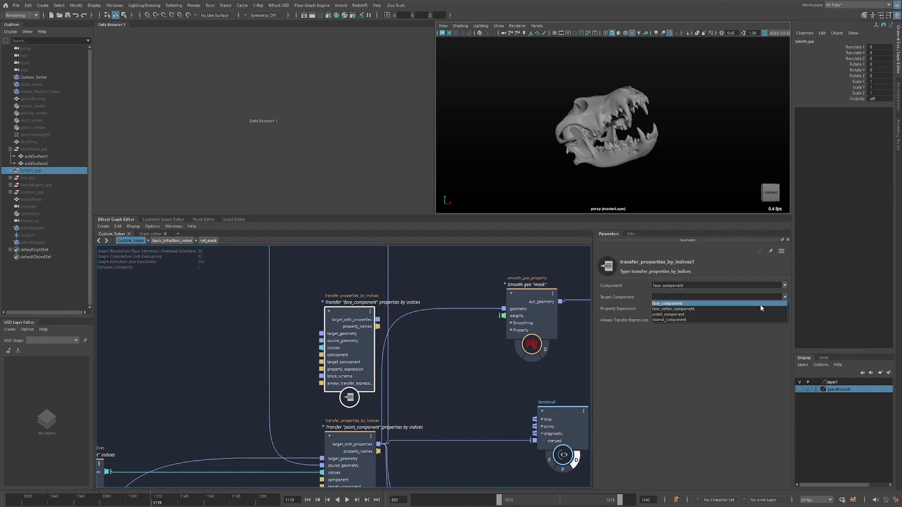
pyautogui.click(760, 304)
pyautogui.keyDown('alt'); pyautogui.moveTo(350, 329); pyautogui.dragTo(352, 333, button='middle'); pyautogui.keyUp('alt')
pyautogui.moveTo(352, 333); pyautogui.dragTo(457, 373)
# Select the convert_tag node and check the Target Component chosen for its intersection_tag conversion.
pyautogui.keyDown('alt'); pyautogui.moveTo(316, 299); pyautogui.dragTo(370, 436, button='middle'); pyautogui.keyUp('alt')
pyautogui.click(291, 298)
pyautogui.moveTo(294, 297); pyautogui.dragTo(290, 299)
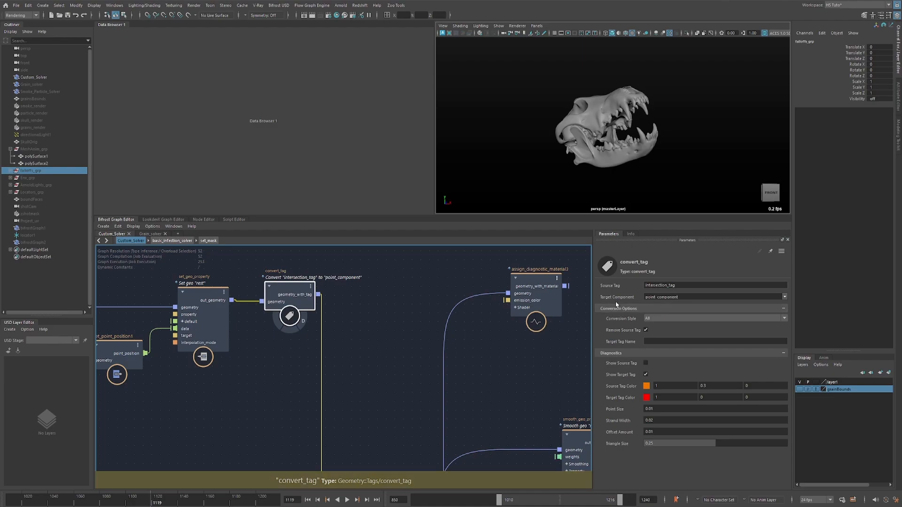
pyautogui.moveTo(393, 262); pyautogui.dragTo(361, 284)
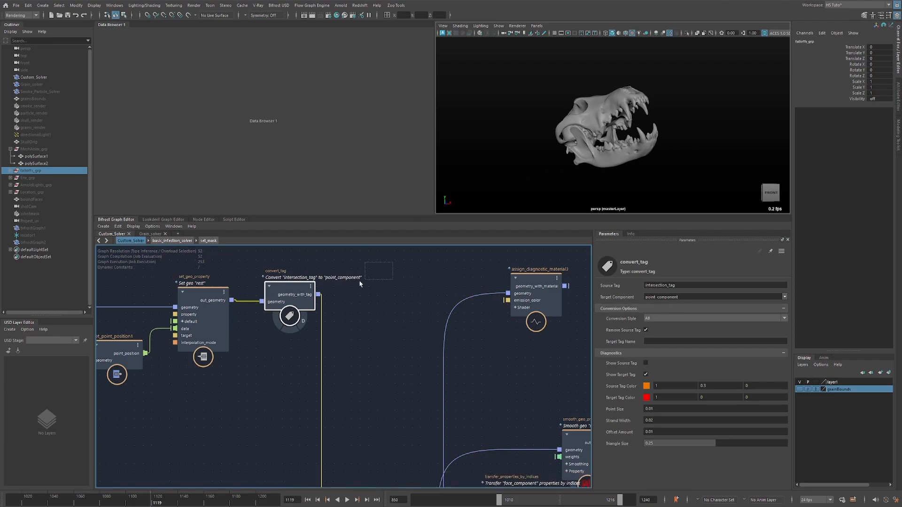
pyautogui.click(291, 356)
pyautogui.click(349, 277)
# Delete the extra face_component transfer_properties_by_indices node.
pyautogui.keyDown('alt'); pyautogui.moveTo(370, 373); pyautogui.dragTo(288, 232, button='middle'); pyautogui.keyUp('alt')
pyautogui.click(419, 352)
pyautogui.press('Delete')
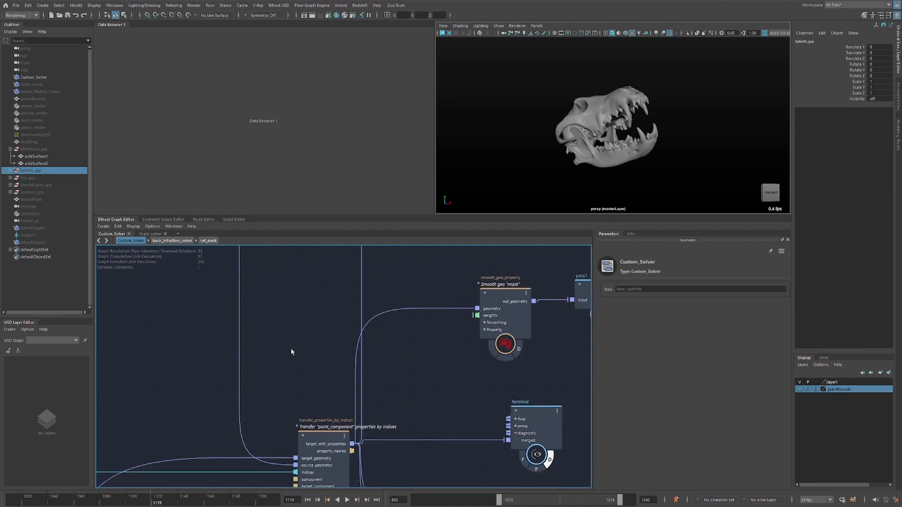
# Move the terminal beside delete_mesh_points1 and connect that node's out_mesh to the terminal's diagnostic merged port.
pyautogui.moveTo(325, 435); pyautogui.dragTo(319, 428)
pyautogui.keyDown('alt'); pyautogui.moveTo(431, 364); pyautogui.dragTo(341, 333, button='middle'); pyautogui.keyUp('alt')
pyautogui.scroll(-3, 341, 333)
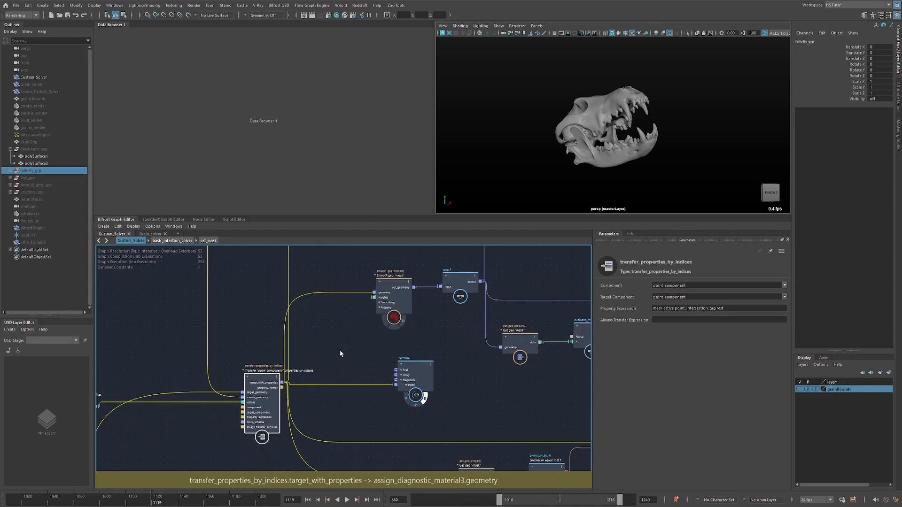
pyautogui.keyDown('alt'); pyautogui.moveTo(487, 415); pyautogui.dragTo(313, 337, button='middle'); pyautogui.keyUp('alt')
pyautogui.moveTo(226, 308); pyautogui.dragTo(520, 340)
pyautogui.keyDown('alt'); pyautogui.moveTo(123, 301); pyautogui.dragTo(104, 280, button='middle'); pyautogui.keyUp('alt')
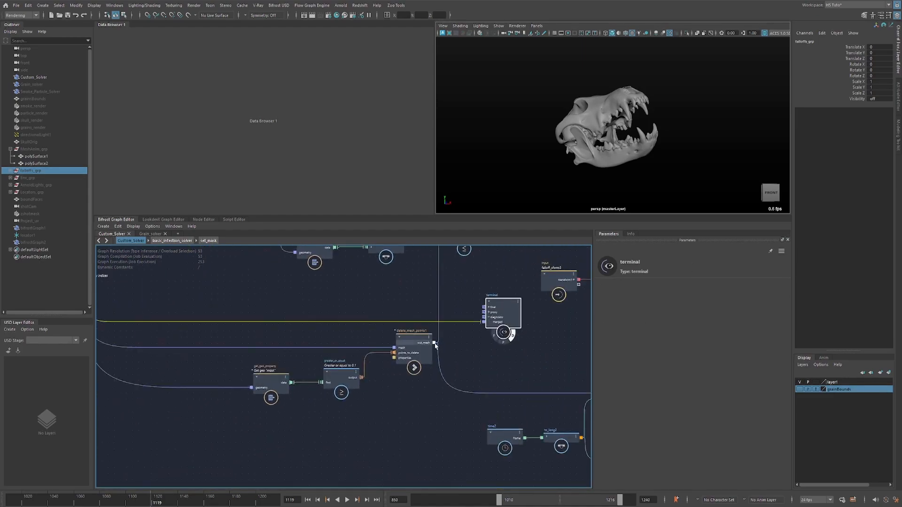
pyautogui.moveTo(434, 342); pyautogui.dragTo(480, 322)
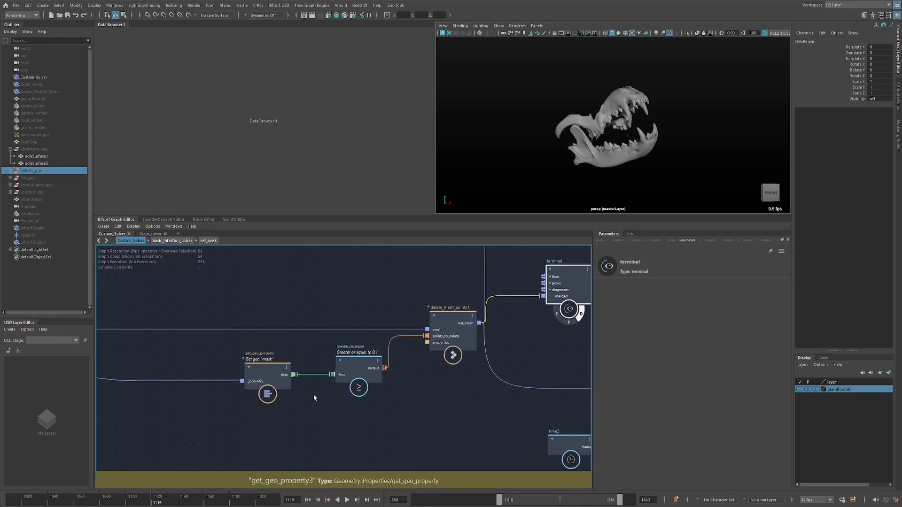
# Inspect the mask get_geo_property and delete_mesh_points1 nodes, and scrub to frame 1216 to view the remaining skull mesh.
pyautogui.scroll(2, 261, 394)
pyautogui.click(284, 375)
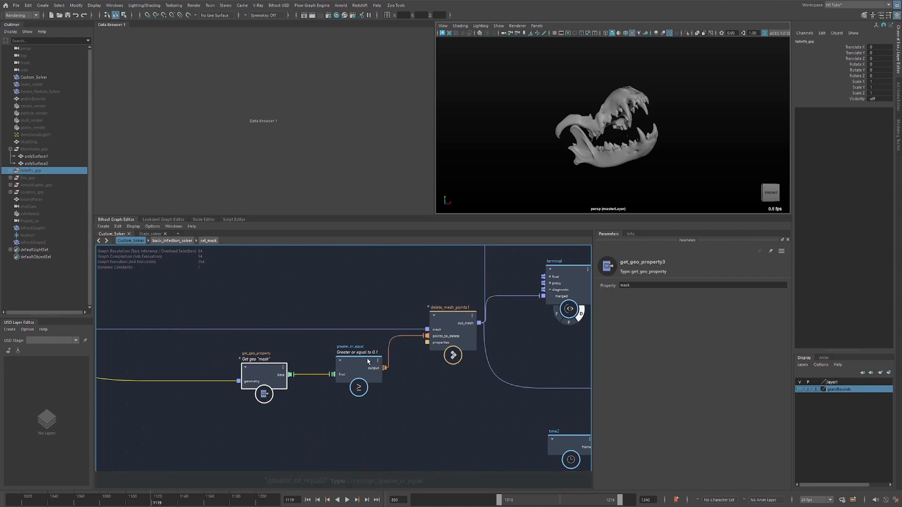
pyautogui.click(460, 306)
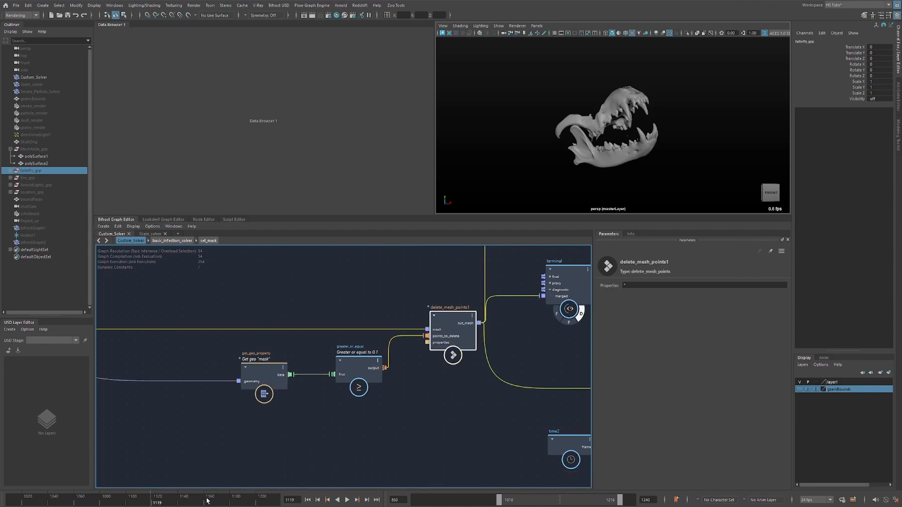
pyautogui.moveTo(207, 499); pyautogui.dragTo(284, 502)
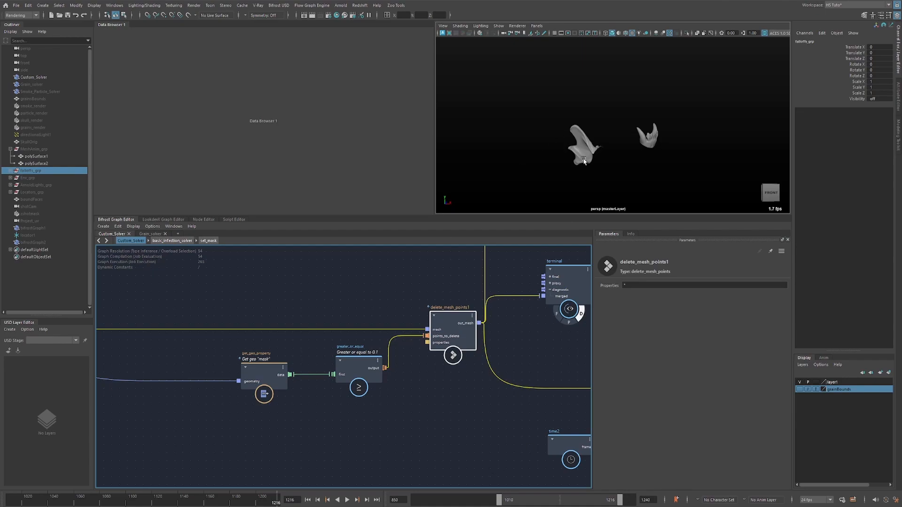
pyautogui.keyDown('alt'); pyautogui.moveTo(584, 161); pyautogui.dragTo(614, 163); pyautogui.keyUp('alt')
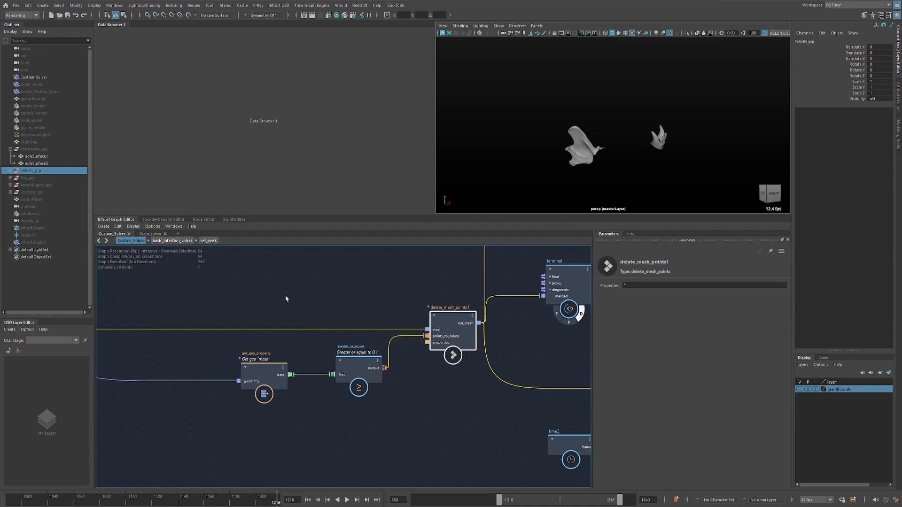
# Examine the read_Bifrost_object file name and the frame range of the file_cache node in the SOLVER CACHE group.
pyautogui.keyDown('alt'); pyautogui.moveTo(285, 299); pyautogui.dragTo(502, 415, button='middle'); pyautogui.keyUp('alt')
pyautogui.keyDown('alt'); pyautogui.moveTo(263, 366); pyautogui.dragTo(404, 413, button='middle'); pyautogui.keyUp('alt')
pyautogui.moveTo(347, 374)
pyautogui.keyDown('alt'); pyautogui.mouseDown(button='middle')
pyautogui.moveTo(469, 416)
pyautogui.moveTo(508, 403)
pyautogui.mouseUp(button='middle'); pyautogui.keyUp('alt')
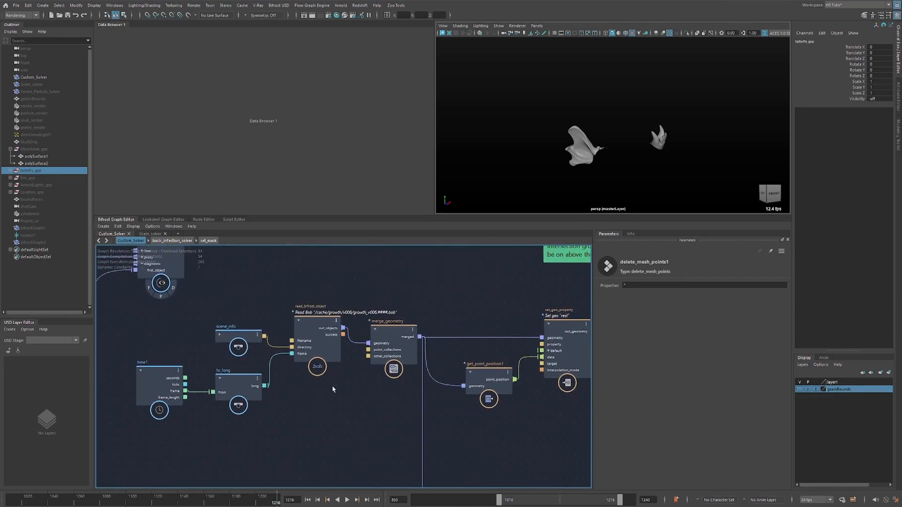
pyautogui.click(331, 355)
pyautogui.keyDown('alt'); pyautogui.moveTo(302, 440); pyautogui.dragTo(439, 276, button='middle'); pyautogui.keyUp('alt')
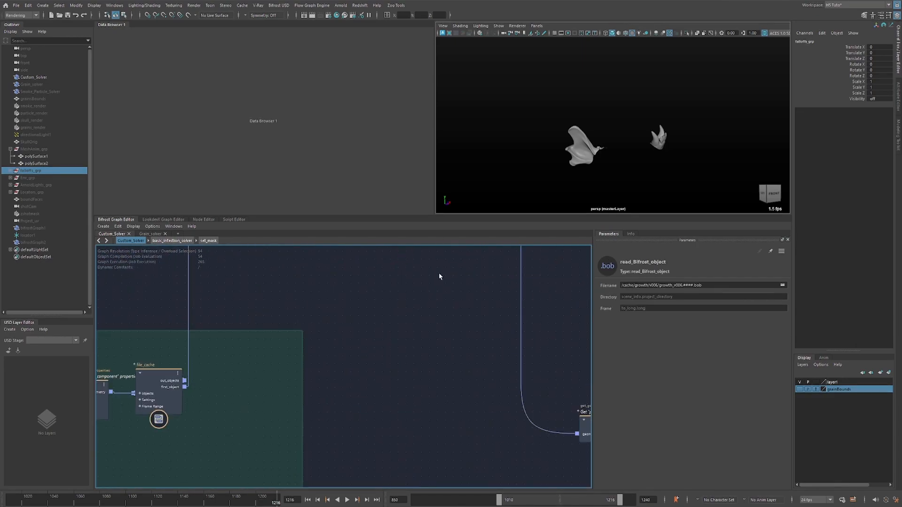
pyautogui.scroll(-3, 439, 276)
pyautogui.keyDown('alt'); pyautogui.moveTo(363, 301); pyautogui.dragTo(478, 306, button='middle'); pyautogui.keyUp('alt')
pyautogui.click(373, 365)
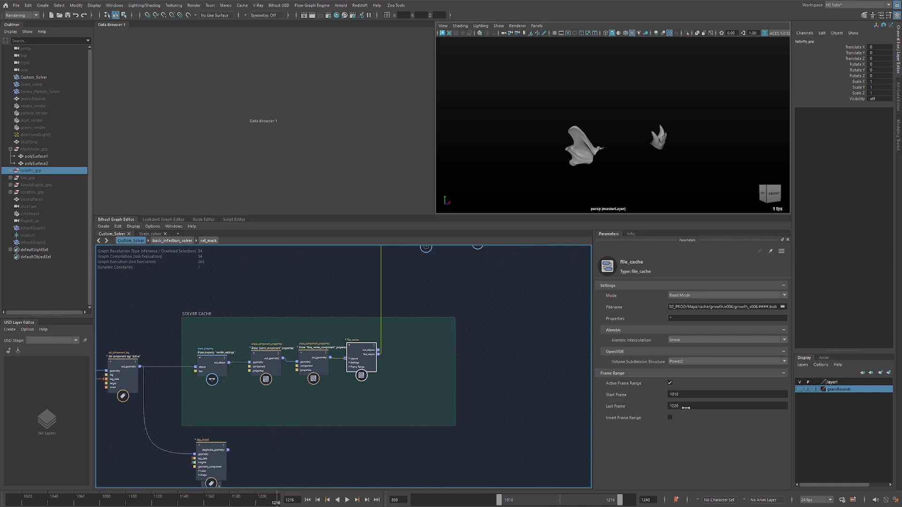
# Return to the terminal at delete_mesh_points1 and play the point deletion on the skull, stopping at frame 1154.
pyautogui.keyDown('alt'); pyautogui.moveTo(531, 417); pyautogui.dragTo(266, 471, button='middle'); pyautogui.keyUp('alt')
pyautogui.keyDown('alt'); pyautogui.moveTo(432, 441); pyautogui.dragTo(584, 180, button='middle'); pyautogui.keyUp('alt')
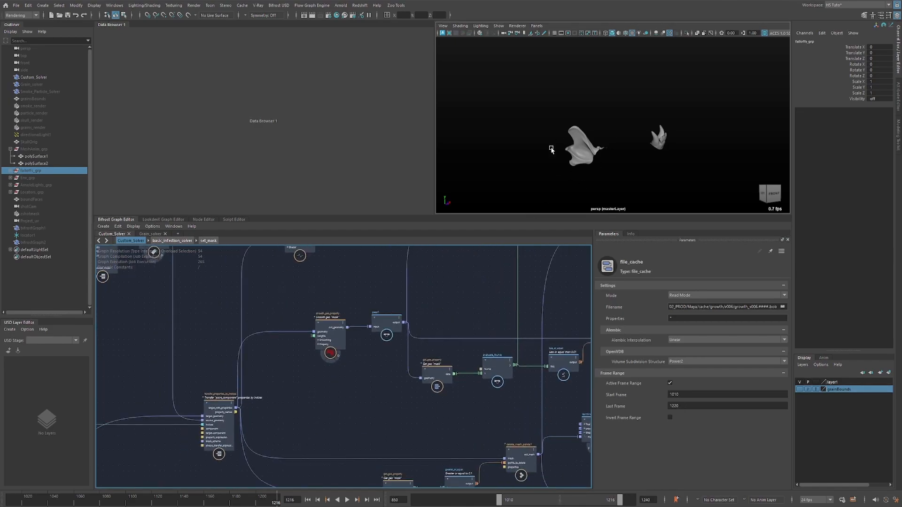
pyautogui.keyDown('alt'); pyautogui.moveTo(453, 309); pyautogui.dragTo(322, 322, button='middle'); pyautogui.keyUp('alt')
pyautogui.keyDown('alt'); pyautogui.moveTo(449, 398); pyautogui.dragTo(384, 380, button='middle'); pyautogui.keyUp('alt')
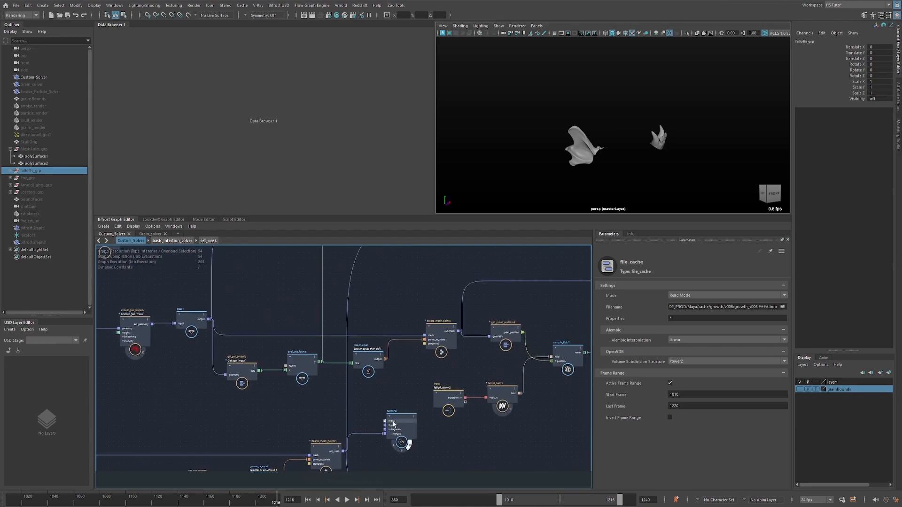
pyautogui.moveTo(399, 421); pyautogui.dragTo(399, 438)
pyautogui.keyDown('alt'); pyautogui.moveTo(383, 441); pyautogui.dragTo(380, 349, button='middle'); pyautogui.keyUp('alt')
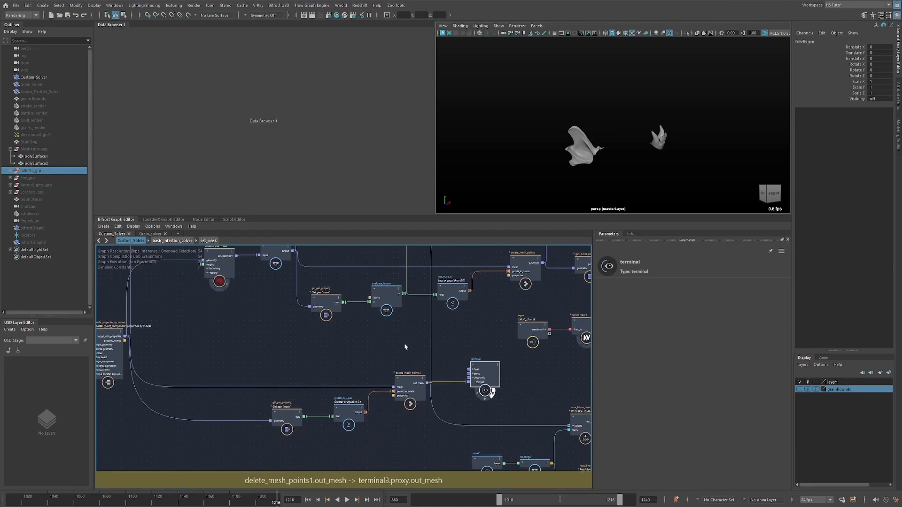
pyautogui.moveTo(141, 502)
pyautogui.mouseDown()
pyautogui.moveTo(180, 501)
pyautogui.moveTo(99, 502)
pyautogui.mouseUp()
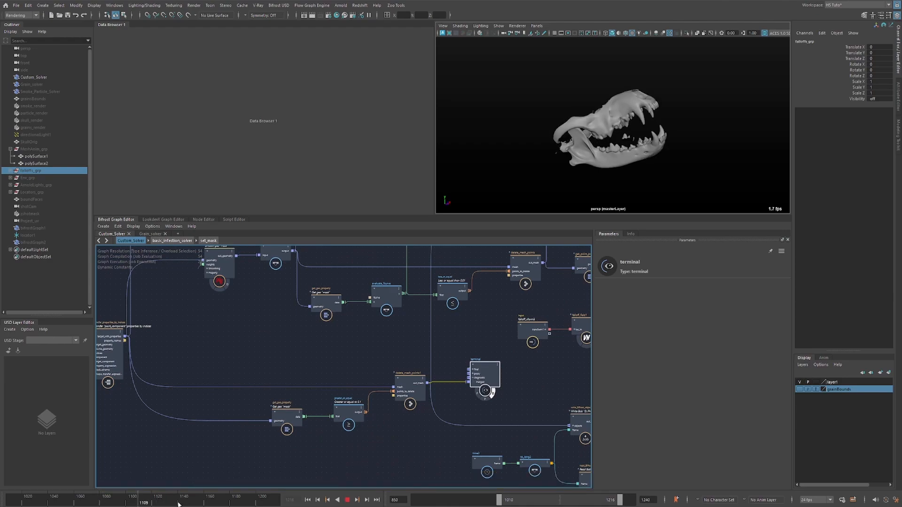
pyautogui.press('Escape')
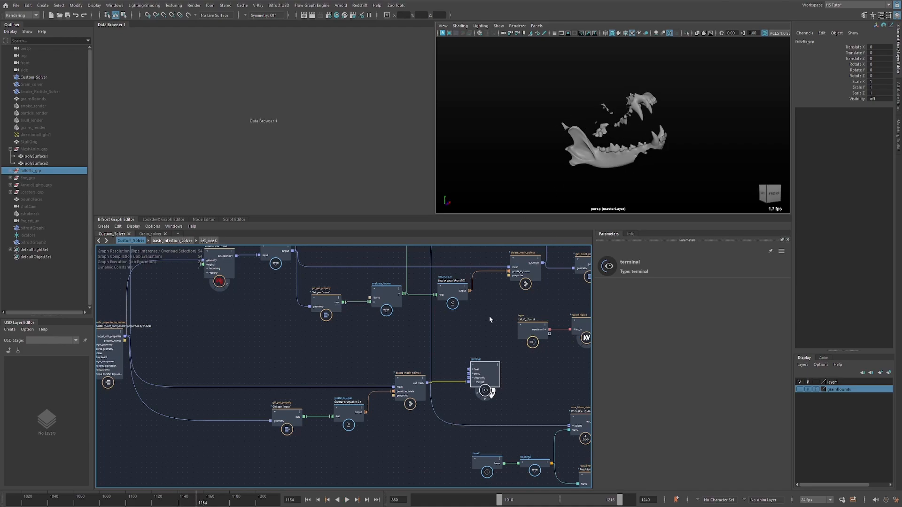
# Move the terminal beside assign_diagnostic_material2 and connect its geometry_with_material output to the terminal's merged port.
pyautogui.keyDown('alt'); pyautogui.moveTo(488, 316); pyautogui.dragTo(494, 404, button='middle'); pyautogui.keyUp('alt')
pyautogui.moveTo(481, 465); pyautogui.dragTo(498, 303)
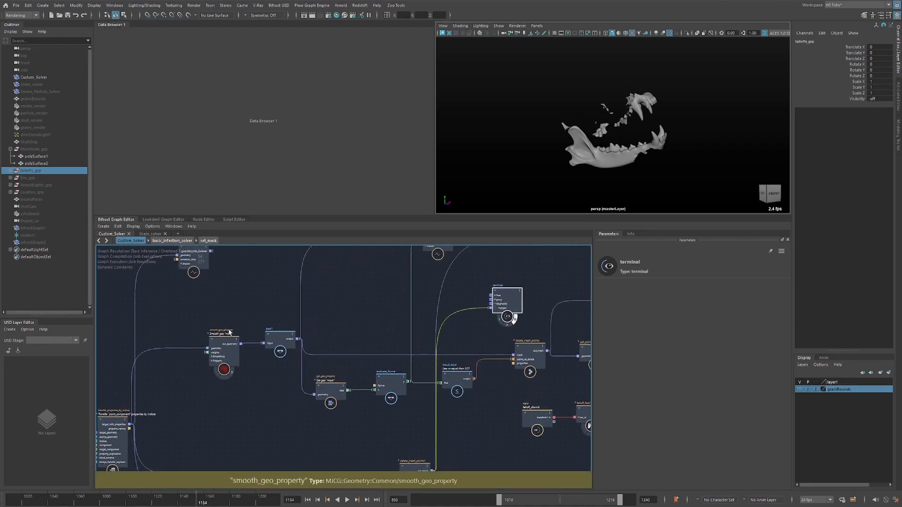
pyautogui.keyDown('alt'); pyautogui.moveTo(236, 311); pyautogui.dragTo(215, 365, button='middle'); pyautogui.keyUp('alt')
pyautogui.keyDown('alt'); pyautogui.moveTo(328, 347); pyautogui.dragTo(236, 328, button='middle'); pyautogui.keyUp('alt')
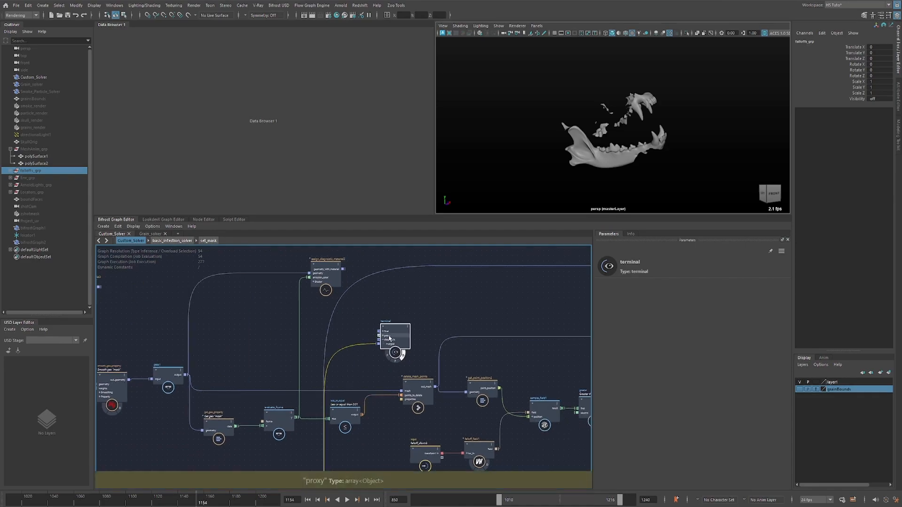
pyautogui.moveTo(398, 336); pyautogui.dragTo(432, 291)
pyautogui.moveTo(344, 269); pyautogui.dragTo(418, 300)
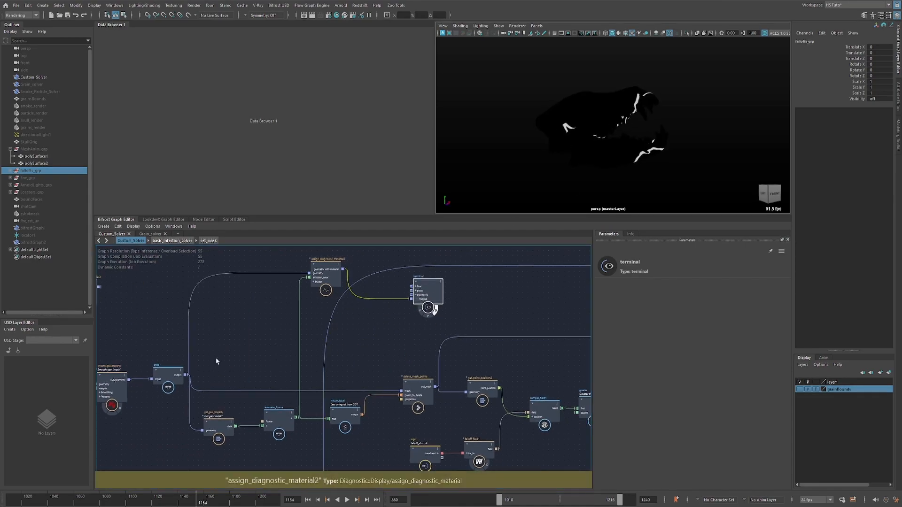
# Scrub back and play the timeline to preview the diagnostic material on the skull, stopping at frame 1093.
pyautogui.moveTo(129, 503); pyautogui.dragTo(119, 503)
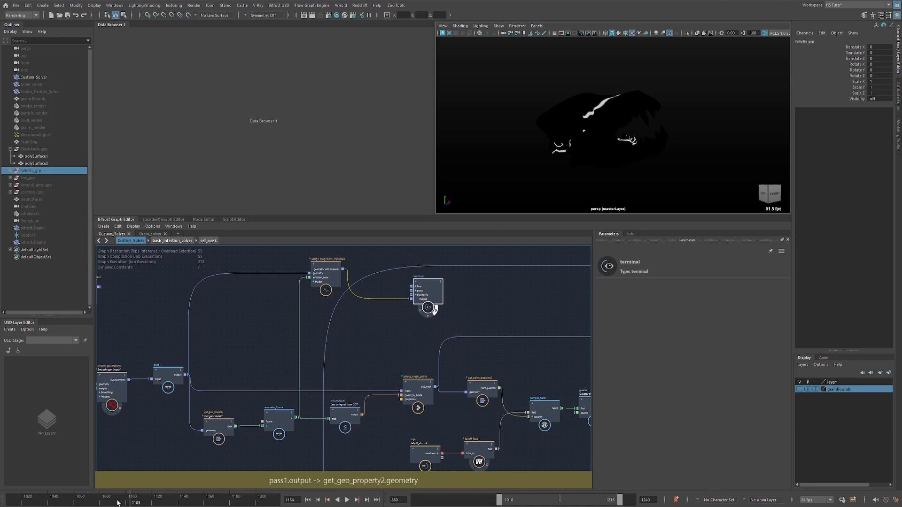
pyautogui.hotkey('alt', 'v')
pyautogui.hotkey('alt', 'v')
pyautogui.moveTo(167, 340); pyautogui.dragTo(325, 296, button='middle')
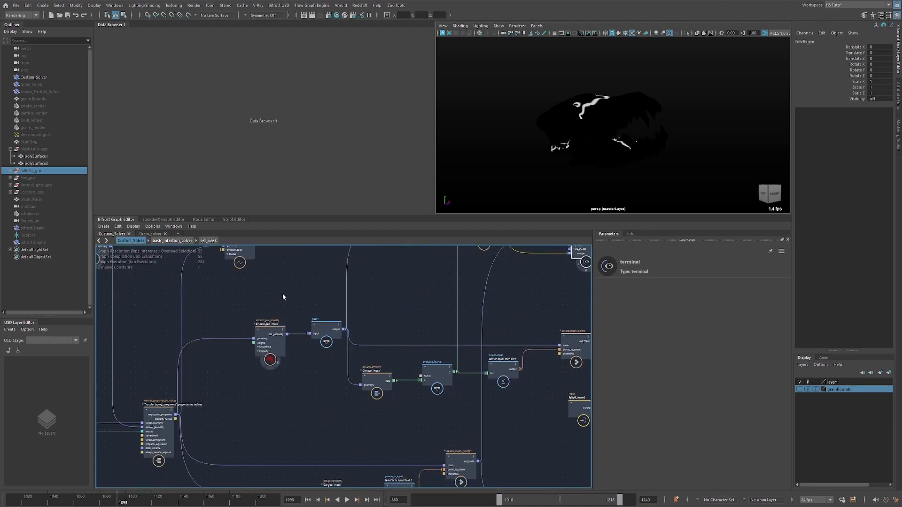
# Examine the smooth_geo_property smoothing settings, the pass1 node and the evaluate_fcurve profile applied to the mask.
pyautogui.click(282, 336)
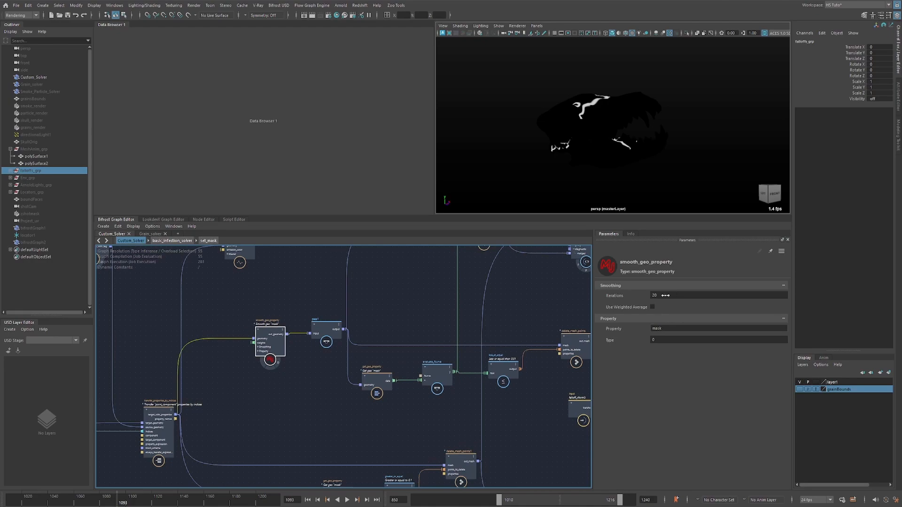
pyautogui.moveTo(391, 317); pyautogui.dragTo(295, 329, button='middle')
pyautogui.click(339, 391)
pyautogui.moveTo(236, 349); pyautogui.dragTo(226, 350)
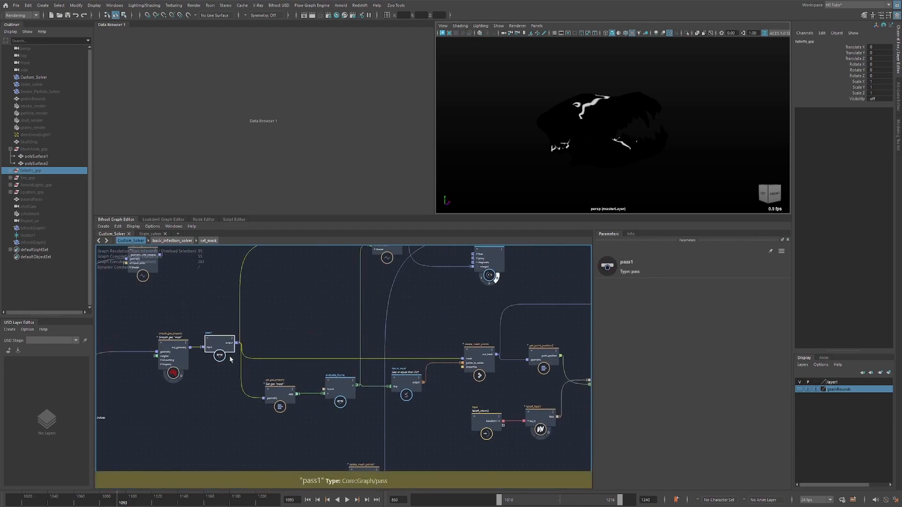
pyautogui.click(290, 391)
pyautogui.click(338, 400)
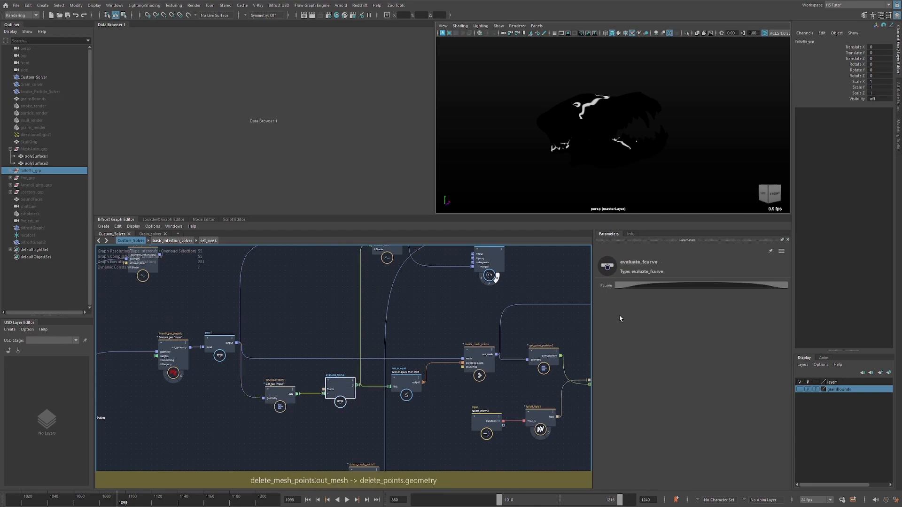
pyautogui.click(685, 285)
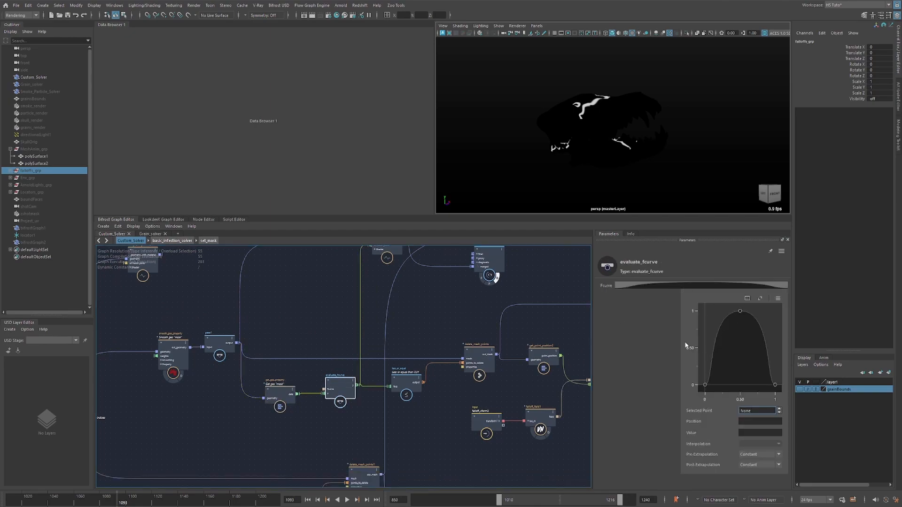
pyautogui.click(426, 318)
pyautogui.moveTo(429, 319); pyautogui.dragTo(293, 347, button='middle')
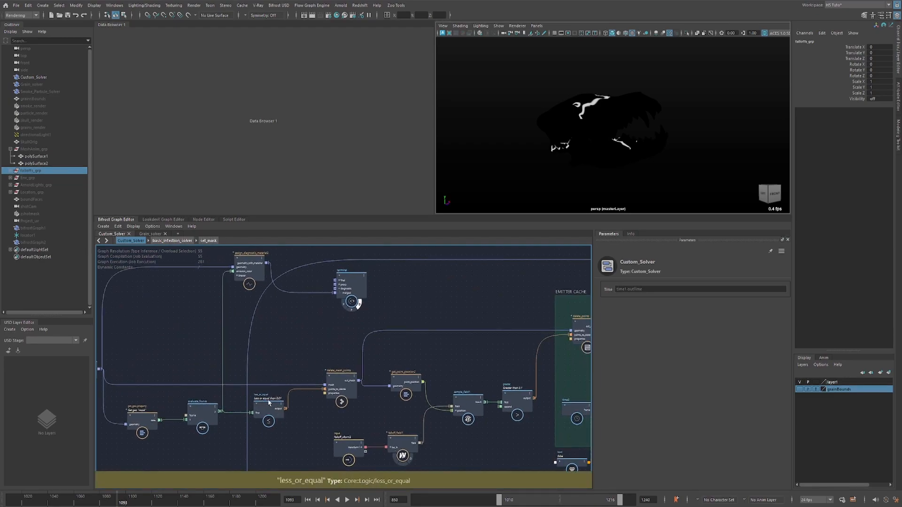
# Move the terminal beside delete_mesh_points, connect its out_mesh to the terminal's merged port and preview frame 1142.
pyautogui.click(342, 382)
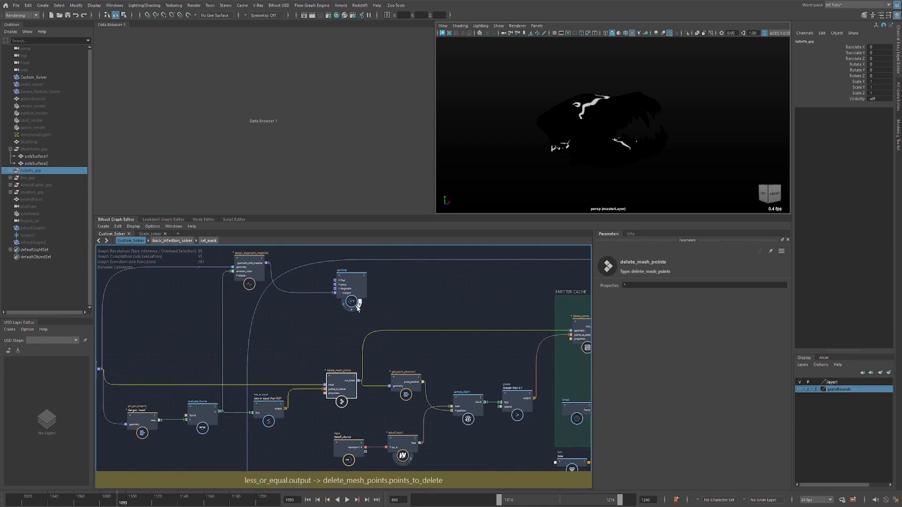
pyautogui.moveTo(357, 308); pyautogui.dragTo(428, 311)
pyautogui.moveTo(359, 381); pyautogui.dragTo(406, 297)
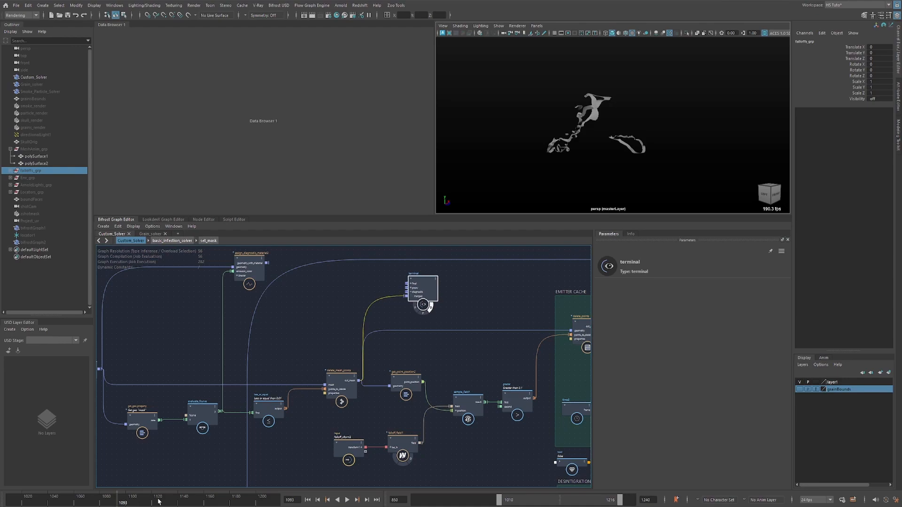
pyautogui.click(181, 502)
# Move the terminal into the EMITTER CACHE group, connect the merge geometry node's merged output to it and scrub to frame 1156.
pyautogui.keyDown('alt'); pyautogui.moveTo(338, 280); pyautogui.dragTo(161, 277, button='middle'); pyautogui.keyUp('alt')
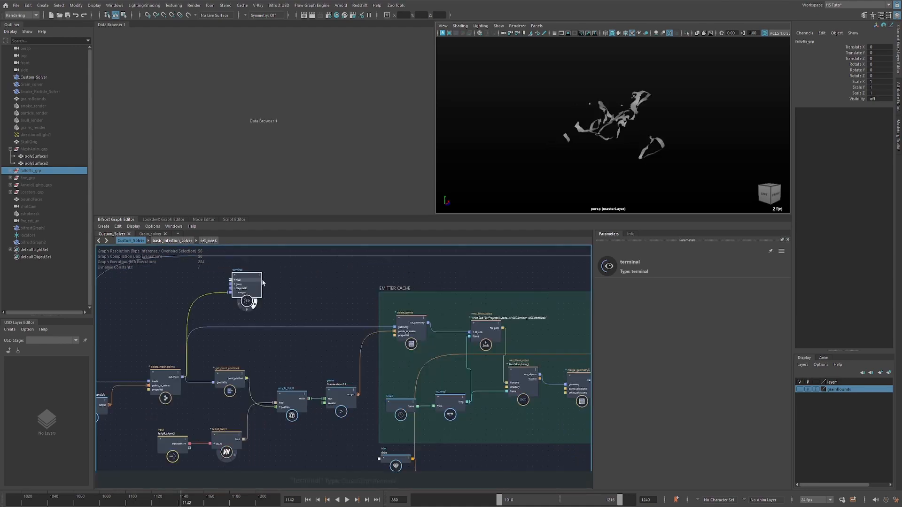
pyautogui.moveTo(250, 286); pyautogui.dragTo(557, 308)
pyautogui.keyDown('alt'); pyautogui.moveTo(548, 345); pyautogui.dragTo(394, 323, button='middle'); pyautogui.keyUp('alt')
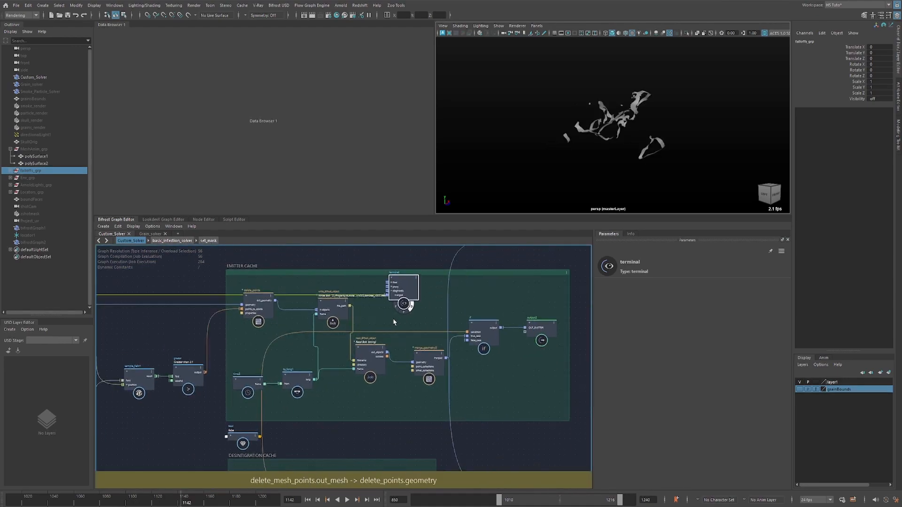
pyautogui.moveTo(404, 284); pyautogui.dragTo(437, 276)
pyautogui.moveTo(446, 357); pyautogui.dragTo(517, 292)
pyautogui.moveTo(41, 500); pyautogui.dragTo(199, 496)
# Display the falloff_field1 sphere in the viewport and connect the out_geometry of delete_points to the terminal's proxy port.
pyautogui.keyDown('alt'); pyautogui.moveTo(240, 337); pyautogui.dragTo(379, 321, button='middle'); pyautogui.keyUp('alt')
pyautogui.keyDown('alt'); pyautogui.moveTo(297, 320); pyautogui.dragTo(356, 319, button='middle'); pyautogui.keyUp('alt')
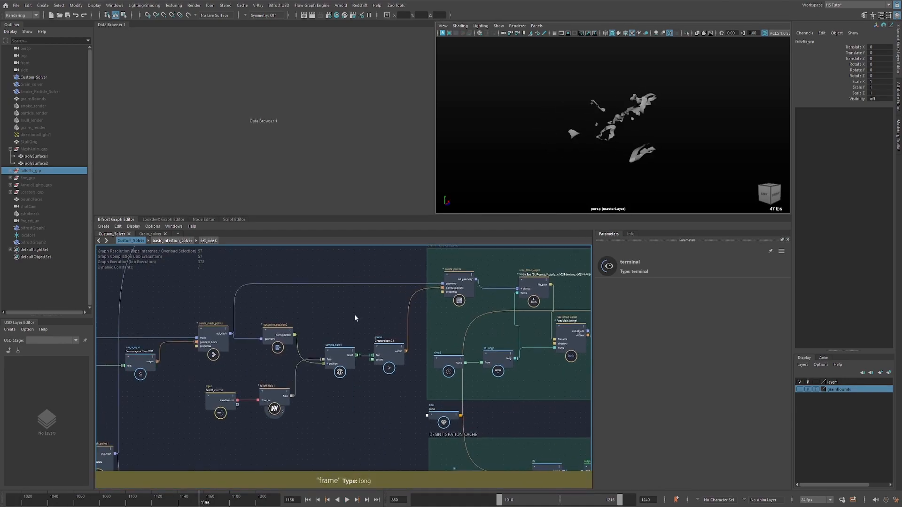
pyautogui.click(283, 413)
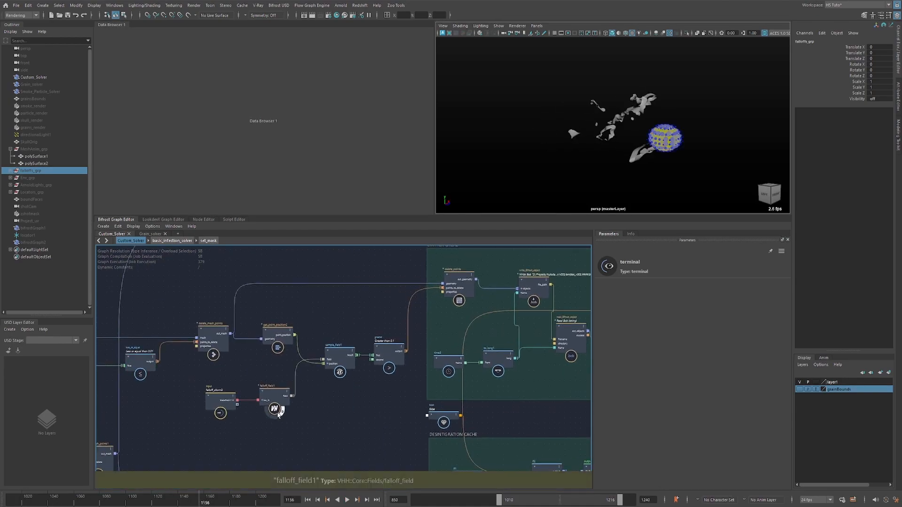
pyautogui.keyDown('alt'); pyautogui.moveTo(493, 275); pyautogui.dragTo(342, 308, button='middle'); pyautogui.keyUp('alt')
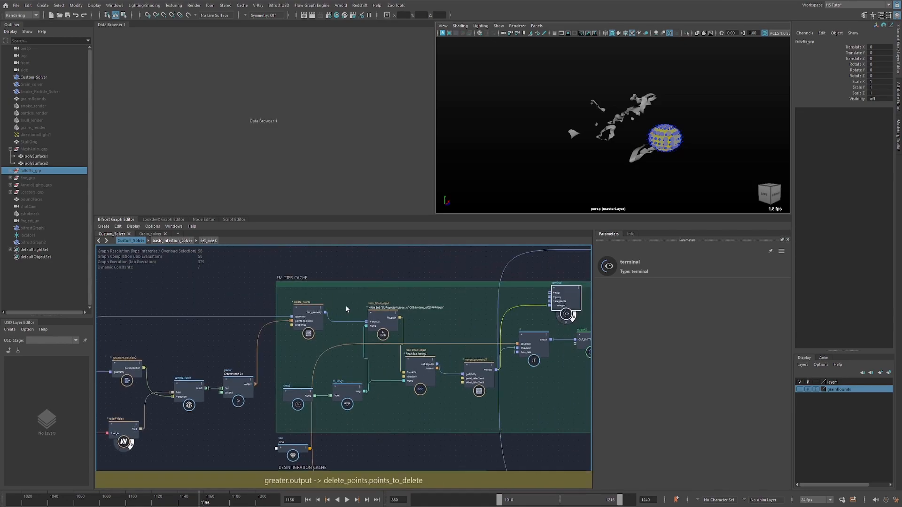
pyautogui.moveTo(325, 312); pyautogui.dragTo(547, 298)
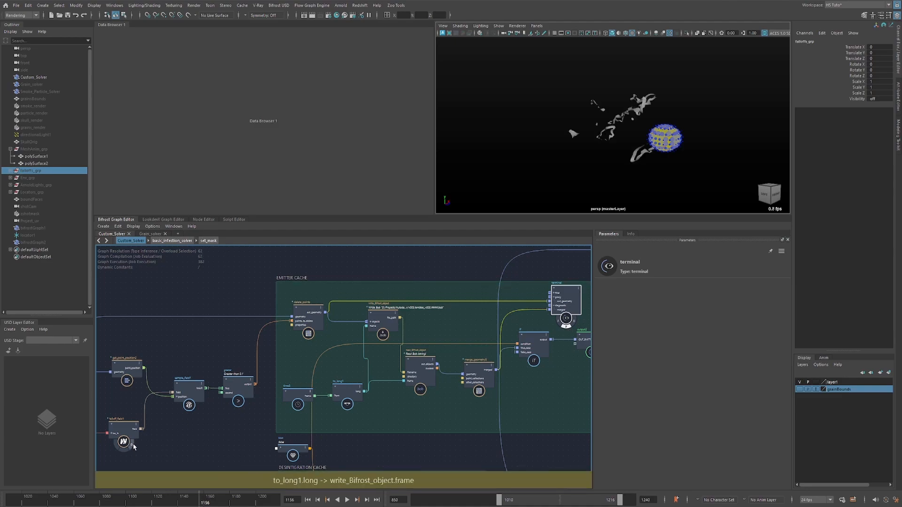
# Hide the falloff_field1 display, connect delete_mesh_points' out_mesh to the terminal's proxy out_geometry port and advance the timeline to frame 1216.
pyautogui.moveTo(165, 446); pyautogui.dragTo(275, 414, button='middle')
pyautogui.click(192, 338)
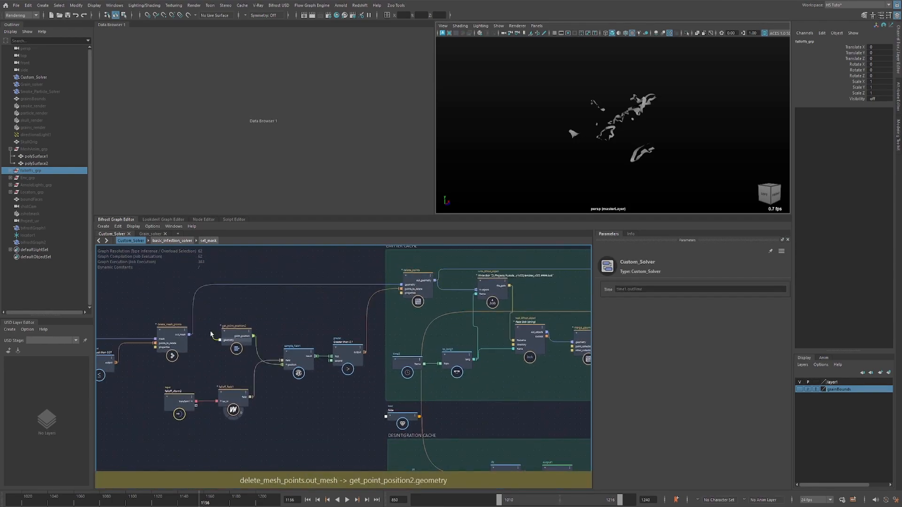
pyautogui.moveTo(192, 338); pyautogui.dragTo(455, 295)
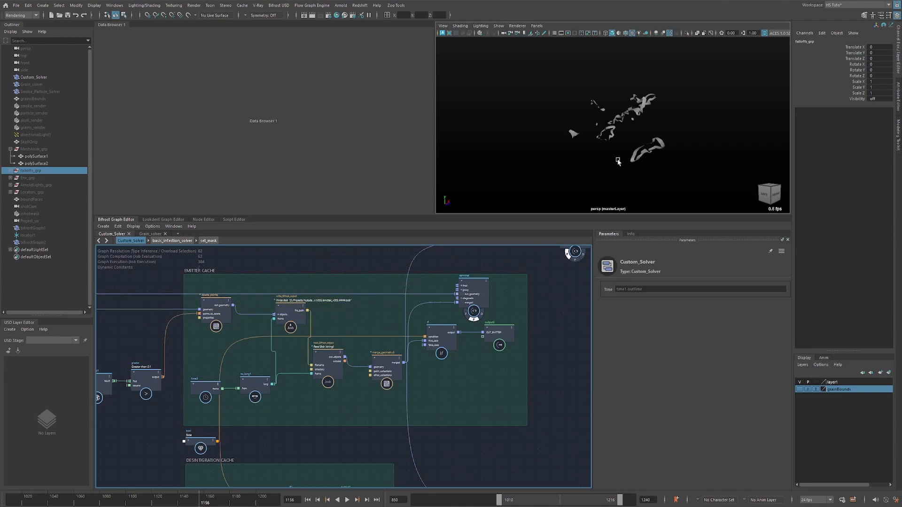
pyautogui.moveTo(240, 500); pyautogui.dragTo(262, 501)
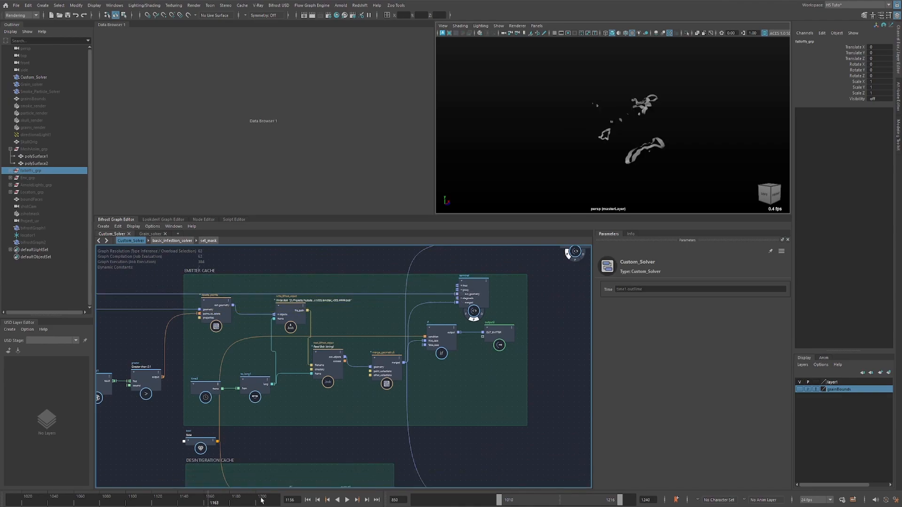
pyautogui.hotkey('alt', 'v')
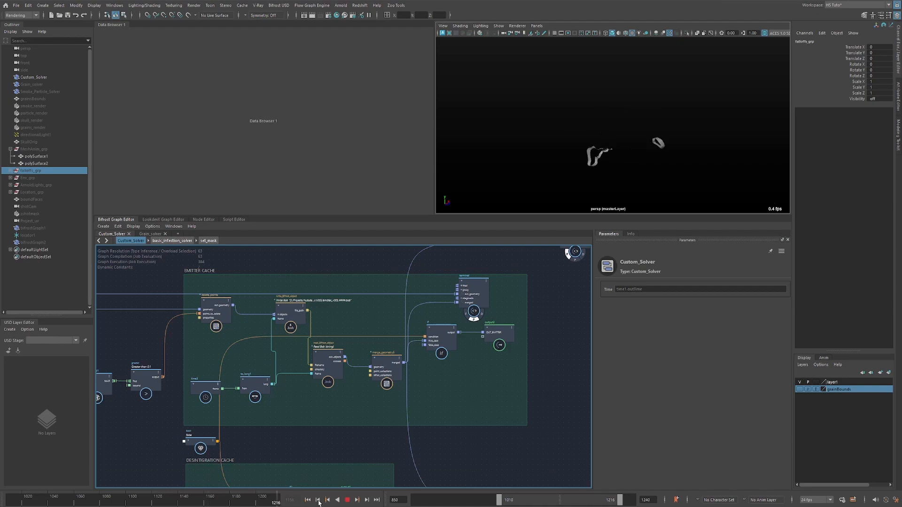
# Bring up the Skull_v007.mov playback window and scrub to frame 86494 to study the disintegrating skull.
pyautogui.keyDown('alt'); pyautogui.moveTo(209, 425); pyautogui.dragTo(522, 364, button='middle'); pyautogui.keyUp('alt')
pyautogui.scroll(-5, 401, 376)
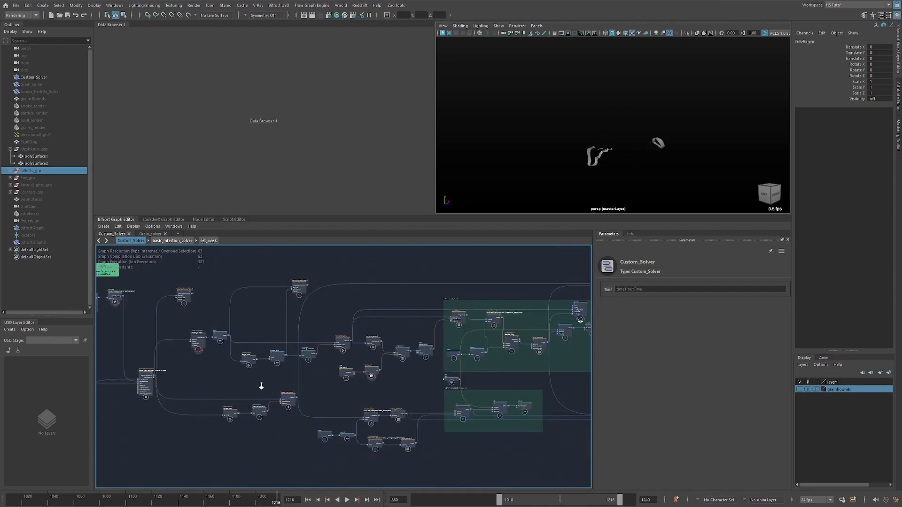
pyautogui.keyDown('alt'); pyautogui.moveTo(141, 366); pyautogui.dragTo(546, 348, button='middle'); pyautogui.keyUp('alt')
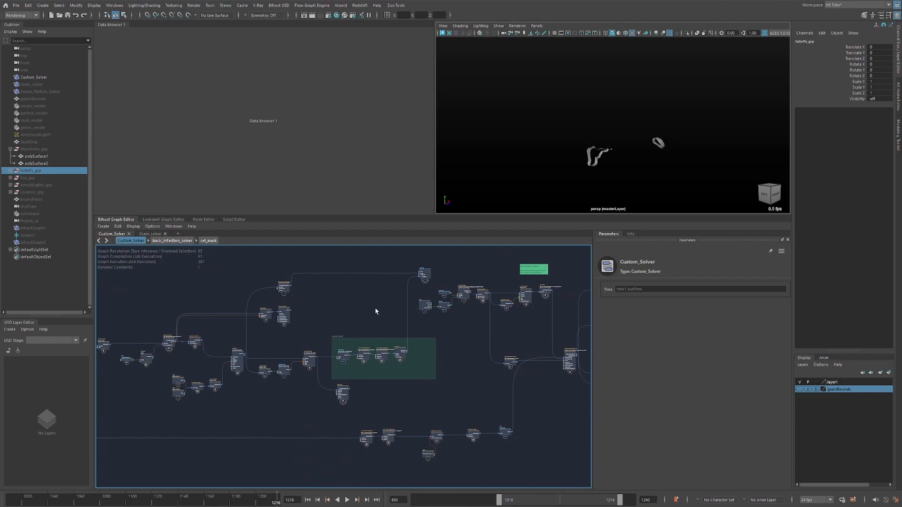
pyautogui.keyDown('alt'); pyautogui.moveTo(542, 309); pyautogui.dragTo(357, 313, button='middle'); pyautogui.keyUp('alt')
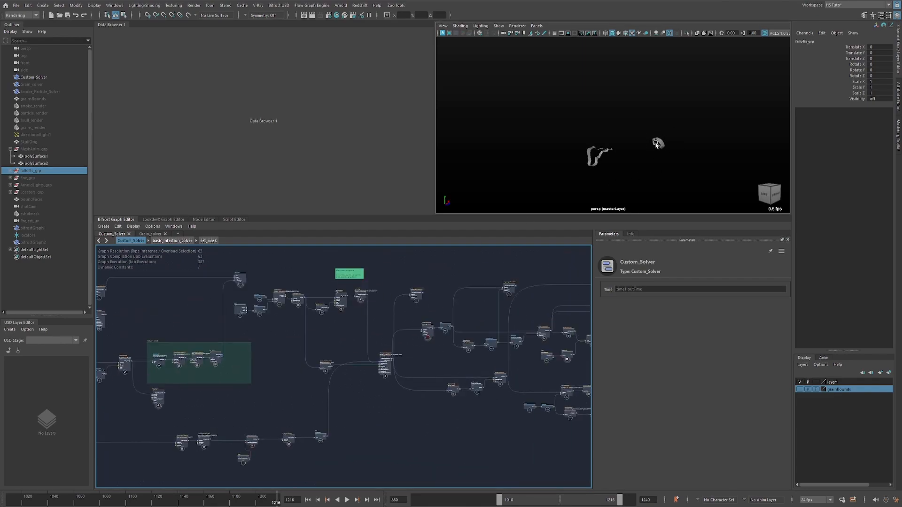
pyautogui.moveTo(0, 70); pyautogui.dragTo(388, 94)
pyautogui.moveTo(600, 425); pyautogui.dragTo(363, 428)
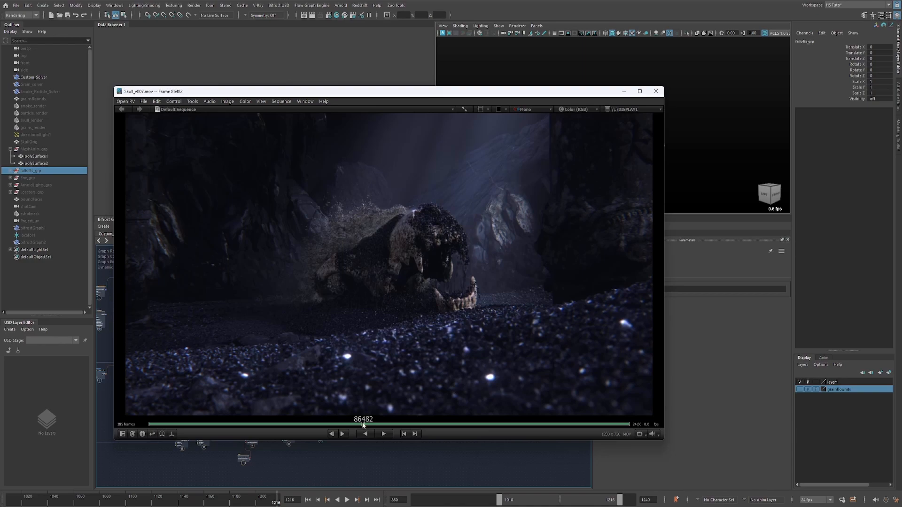
pyautogui.moveTo(364, 425); pyautogui.dragTo(394, 423)
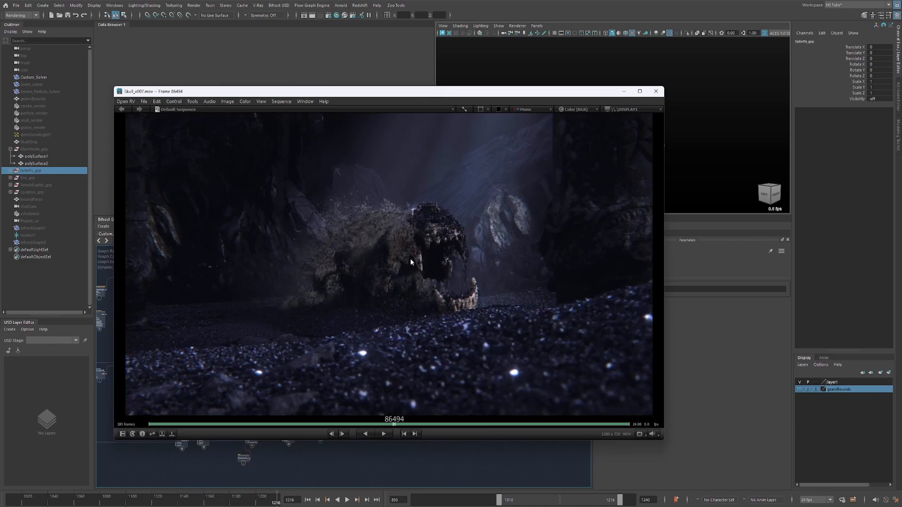
pyautogui.moveTo(414, 99); pyautogui.dragTo(901, 97)
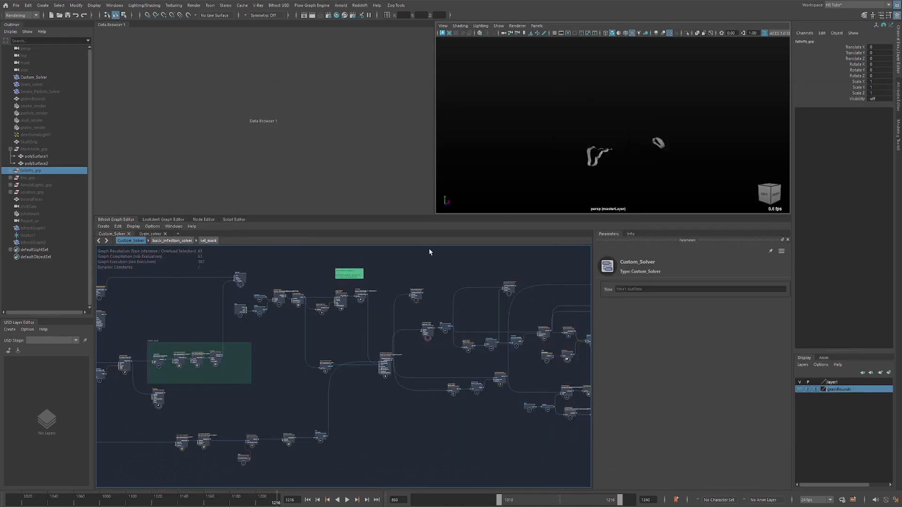
# Examine the get_point_position2, falloff_field1 and delete_points nodes that filter the emitter points before the EMITTER CACHE write node.
pyautogui.scroll(2, 336, 327)
pyautogui.keyDown('alt'); pyautogui.moveTo(332, 325); pyautogui.dragTo(405, 356, button='middle'); pyautogui.keyUp('alt')
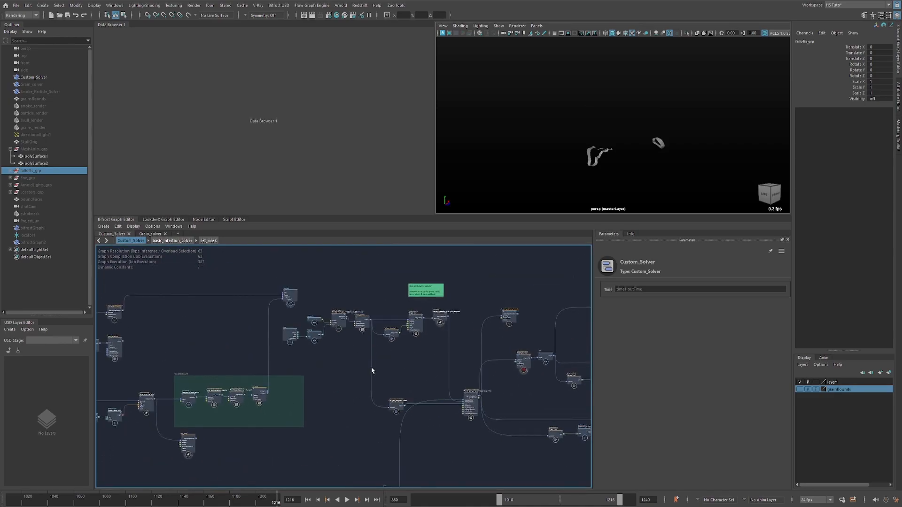
pyautogui.keyDown('alt'); pyautogui.moveTo(526, 350); pyautogui.dragTo(195, 334, button='middle'); pyautogui.keyUp('alt')
pyautogui.keyDown('alt'); pyautogui.moveTo(390, 309); pyautogui.dragTo(253, 307, button='middle'); pyautogui.keyUp('alt')
pyautogui.scroll(6, 314, 304)
pyautogui.keyDown('alt'); pyautogui.moveTo(285, 333); pyautogui.dragTo(368, 305, button='middle'); pyautogui.keyUp('alt')
pyautogui.click(292, 332)
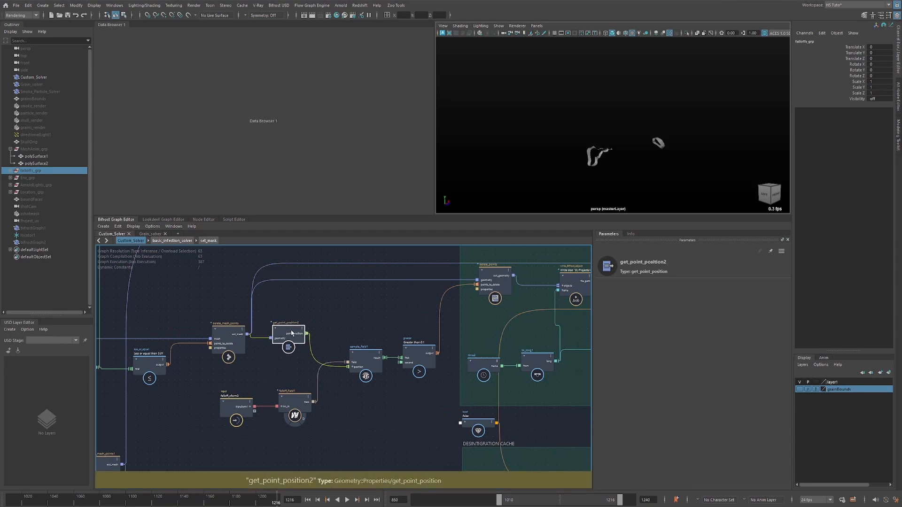
pyautogui.scroll(1, 318, 385)
pyautogui.click(298, 408)
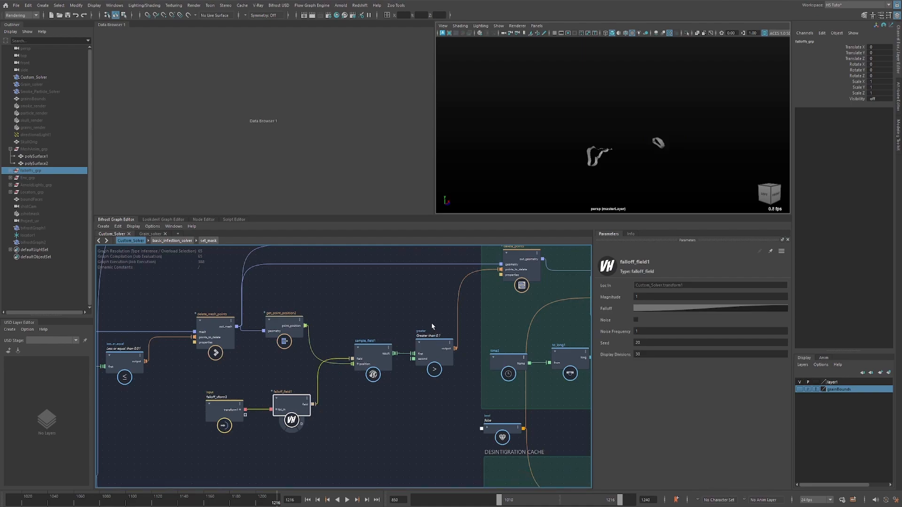
pyautogui.keyDown('alt'); pyautogui.moveTo(434, 337); pyautogui.dragTo(311, 376, button='middle'); pyautogui.keyUp('alt')
pyautogui.click(399, 301)
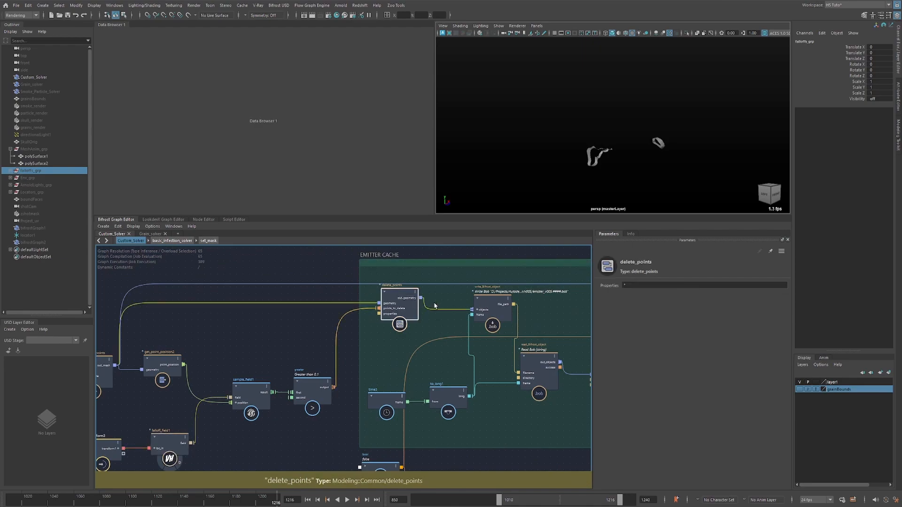
pyautogui.keyDown('alt'); pyautogui.moveTo(434, 306); pyautogui.dragTo(345, 353, button='middle'); pyautogui.keyUp('alt')
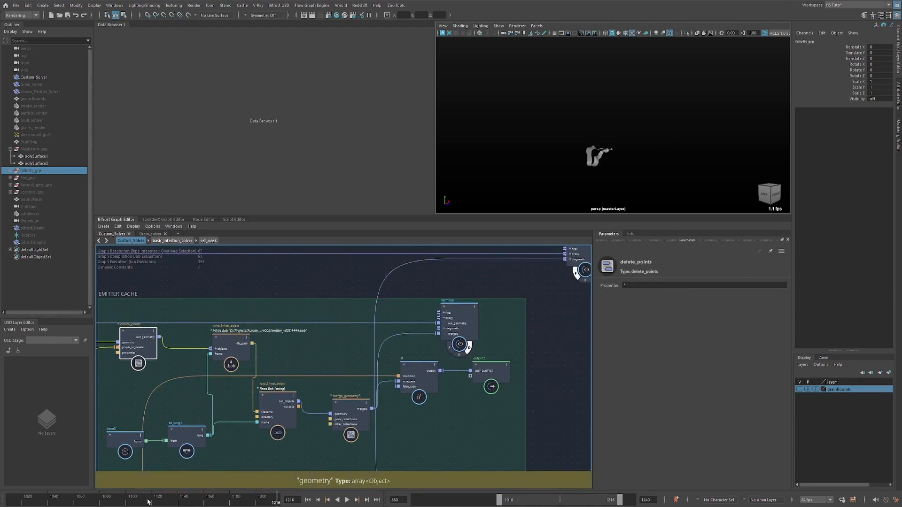
# Scrub to frame 1147, switch the terminal to its proxy output and compare the emitter geometry up to frame 1216.
pyautogui.moveTo(114, 501)
pyautogui.mouseDown()
pyautogui.moveTo(276, 499)
pyautogui.moveTo(78, 498)
pyautogui.moveTo(276, 497)
pyautogui.moveTo(193, 489)
pyautogui.mouseUp()
pyautogui.click(460, 356)
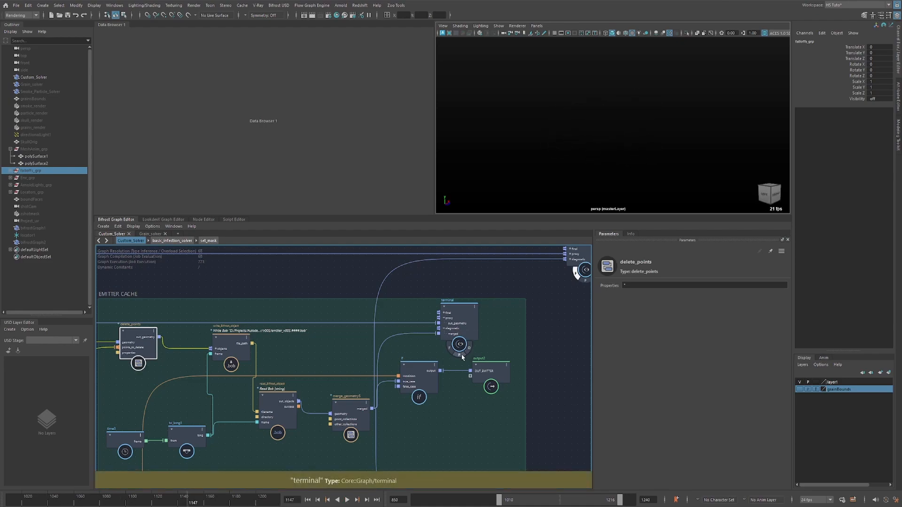
pyautogui.moveTo(304, 405); pyautogui.dragTo(298, 401)
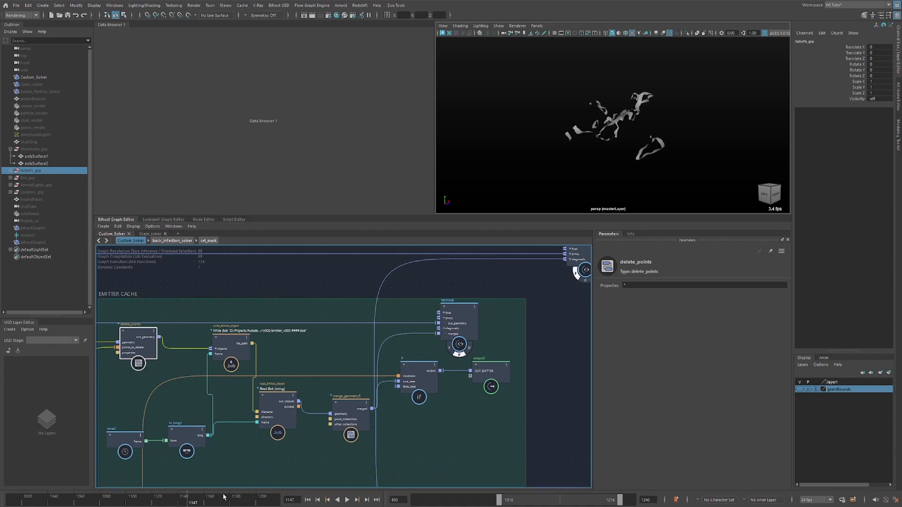
pyautogui.moveTo(279, 502)
pyautogui.mouseDown()
pyautogui.moveTo(323, 499)
pyautogui.moveTo(279, 501)
pyautogui.mouseUp()
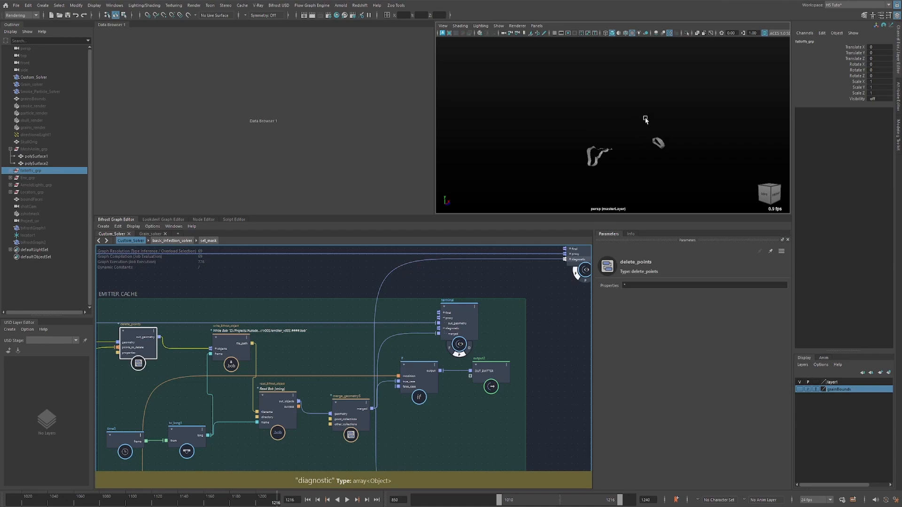
# Trace the graph back from delete_points through delete_mesh_points and get_point_position2 to the smooth_geo_property settings.
pyautogui.moveTo(193, 367); pyautogui.dragTo(375, 332, button='middle')
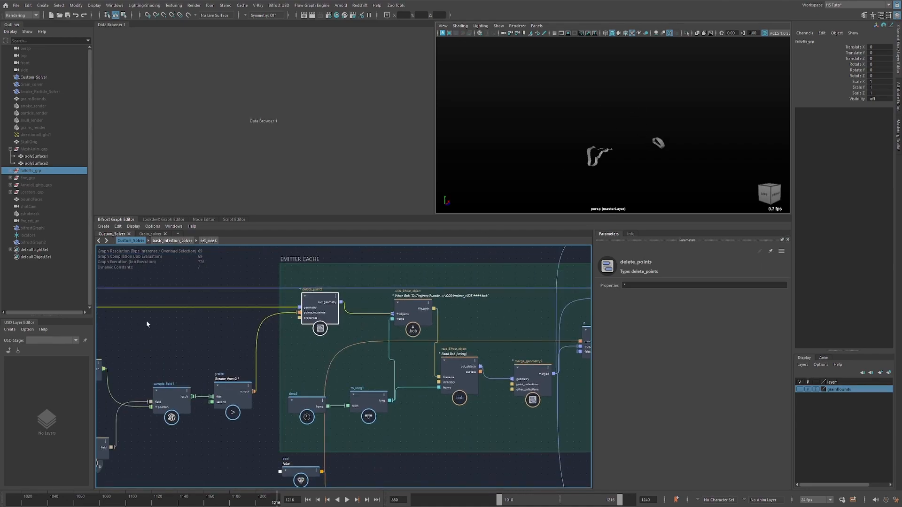
pyautogui.moveTo(204, 343); pyautogui.dragTo(418, 329, button='middle')
pyautogui.moveTo(229, 358); pyautogui.dragTo(226, 358)
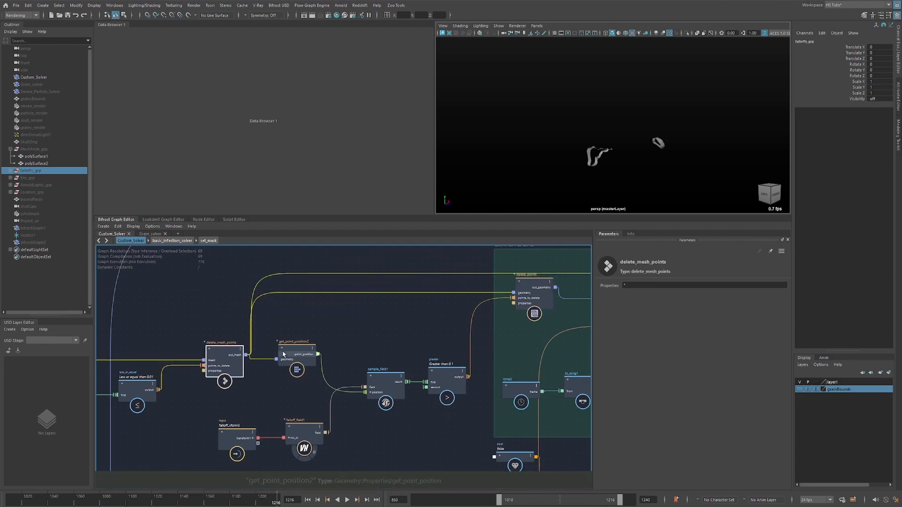
pyautogui.moveTo(288, 352); pyautogui.dragTo(287, 348)
pyautogui.moveTo(358, 320); pyautogui.dragTo(414, 300, button='middle')
pyautogui.scroll(-2, 412, 310)
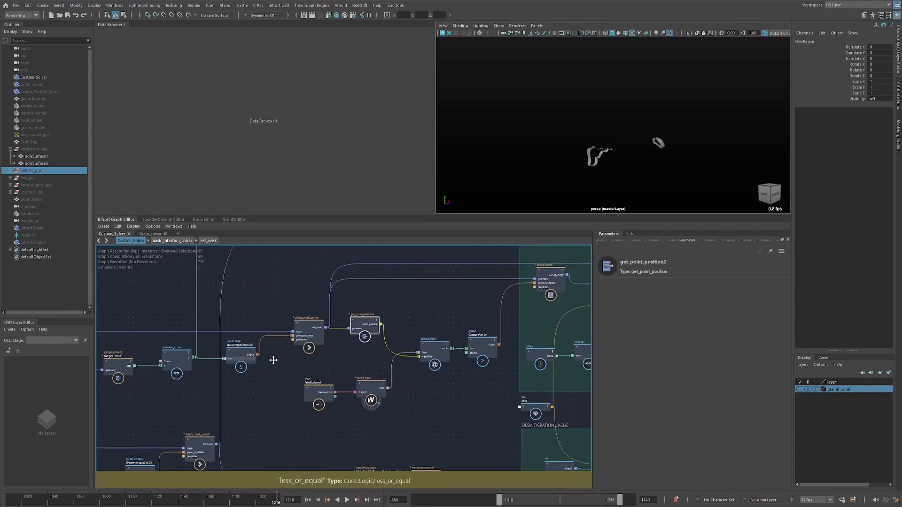
pyautogui.moveTo(272, 360); pyautogui.dragTo(389, 356, button='middle')
pyautogui.moveTo(141, 374); pyautogui.dragTo(407, 418, button='middle')
pyautogui.scroll(-2, 278, 376)
pyautogui.scroll(4, 344, 331)
pyautogui.click(393, 308)
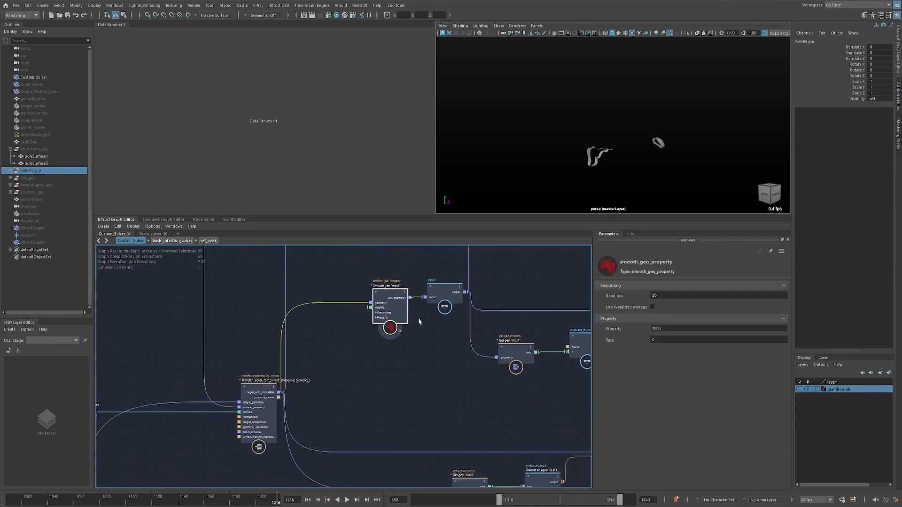
# Trace the graph from smooth_geo_property back to transfer_properties_by_indices and examine its Property Expression for the mask transfer.
pyautogui.moveTo(418, 322); pyautogui.dragTo(340, 298, button='middle')
pyautogui.moveTo(492, 388); pyautogui.dragTo(341, 370, button='middle')
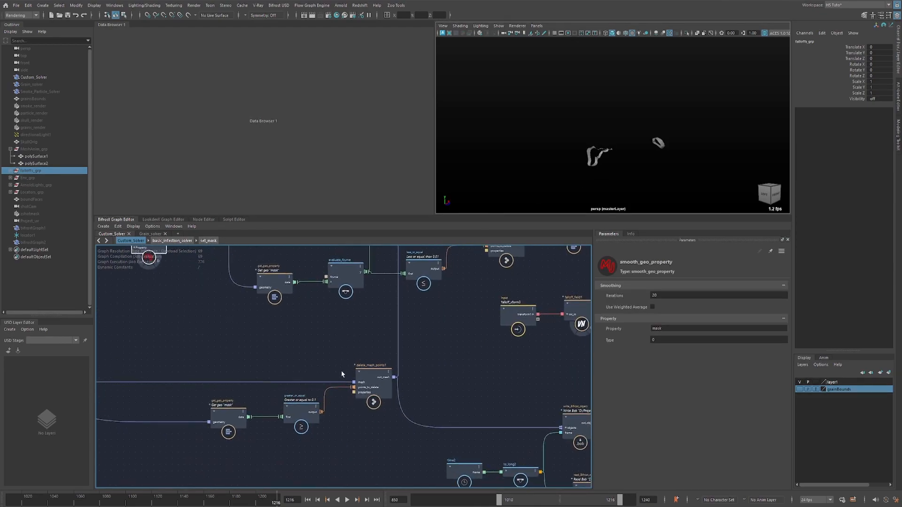
pyautogui.moveTo(281, 347); pyautogui.dragTo(303, 382, button='middle')
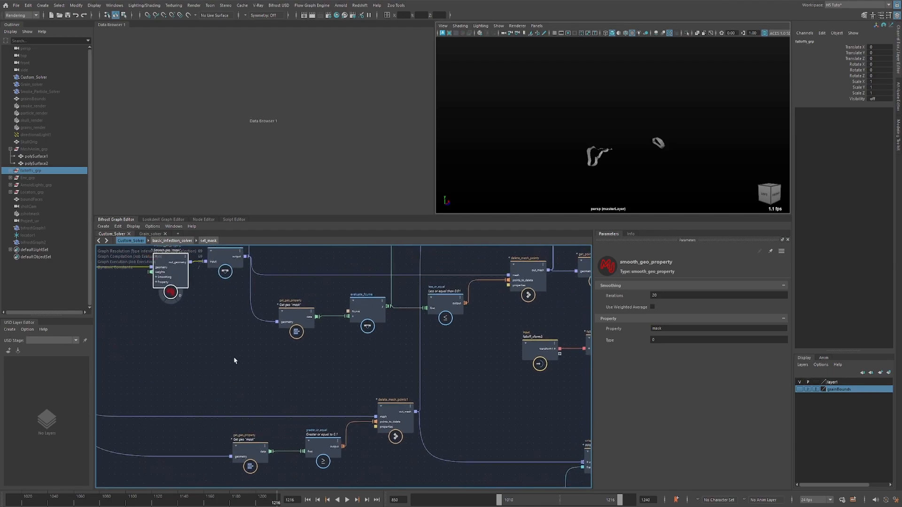
pyautogui.moveTo(242, 343); pyautogui.dragTo(414, 326, button='middle')
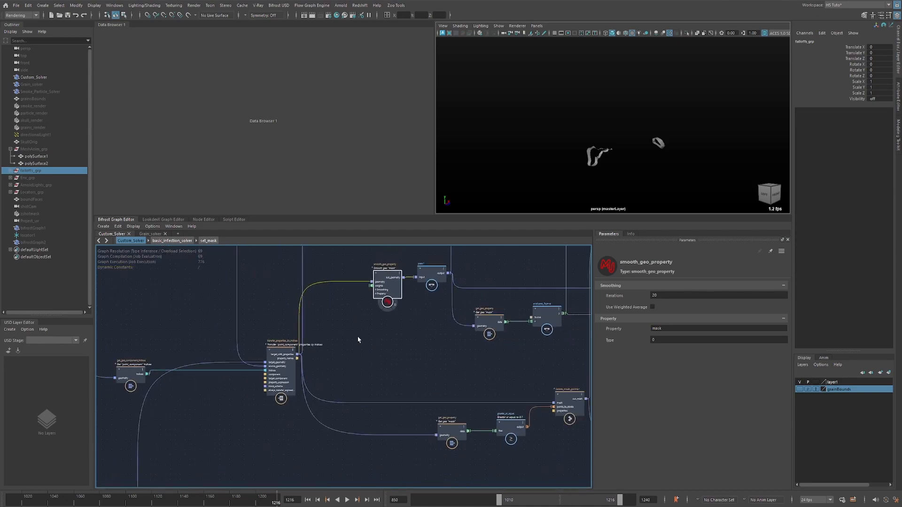
pyautogui.moveTo(359, 339); pyautogui.dragTo(401, 337, button='middle')
pyautogui.click(392, 341)
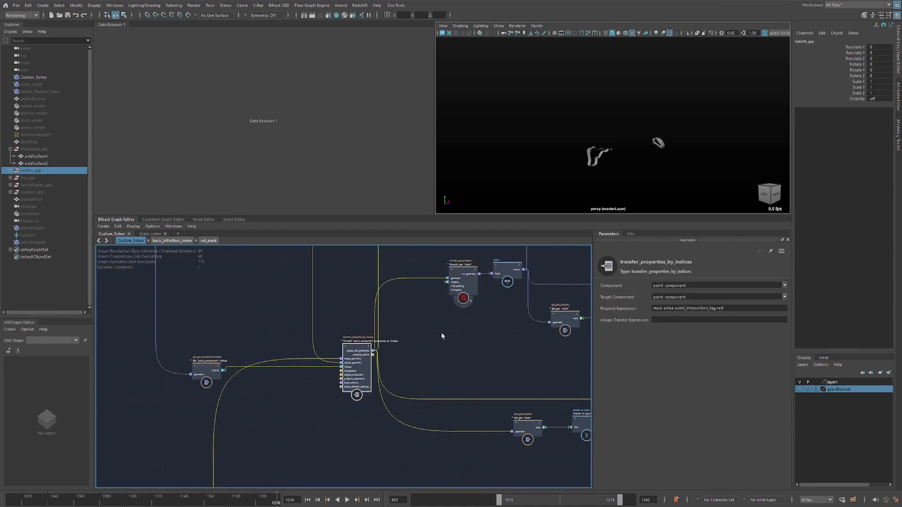
pyautogui.click(659, 308)
pyautogui.click(525, 358)
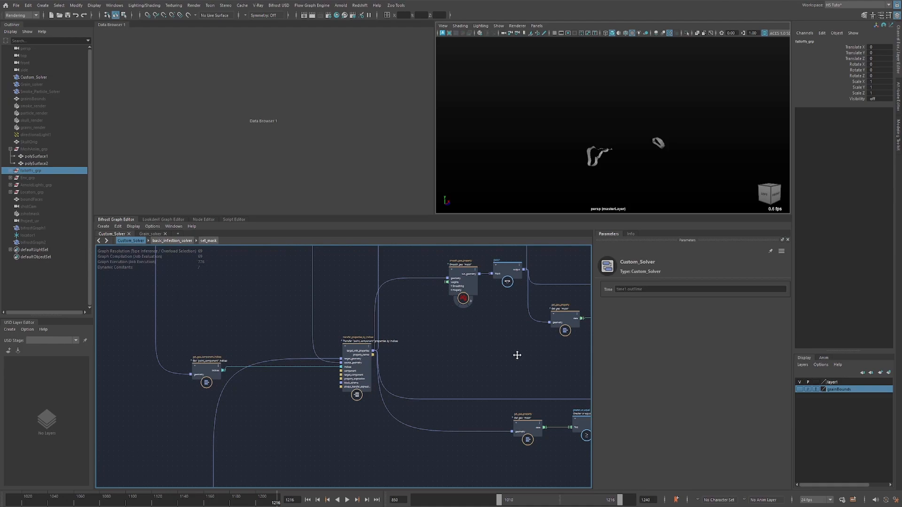
# Survey the graph from the EMITTER CACHE back through the mask network to the SOLVER CACHE group and its upstream nodes.
pyautogui.moveTo(517, 355); pyautogui.dragTo(350, 385, button='middle')
pyautogui.moveTo(585, 330); pyautogui.dragTo(357, 351, button='middle')
pyautogui.moveTo(427, 353); pyautogui.dragTo(351, 367, button='middle')
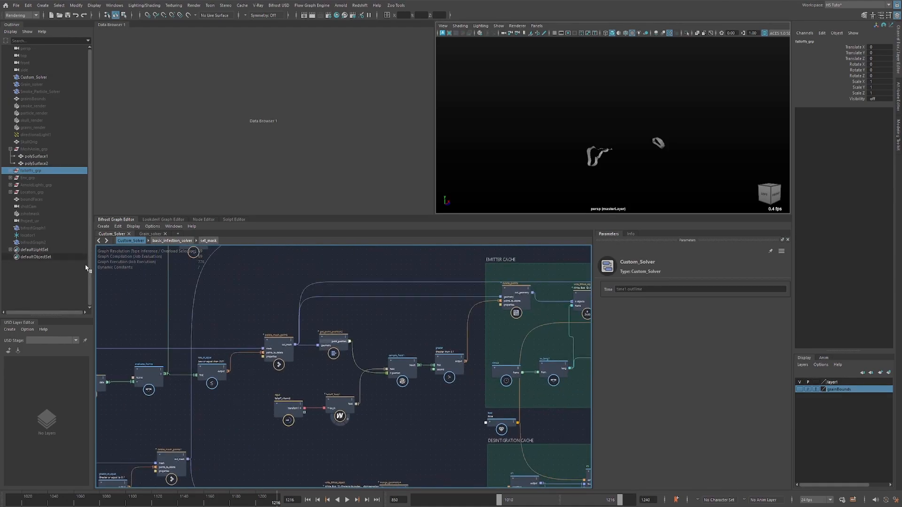
pyautogui.moveTo(165, 322); pyautogui.dragTo(422, 324, button='middle')
pyautogui.moveTo(160, 324); pyautogui.dragTo(394, 316, button='middle')
pyautogui.moveTo(153, 361)
pyautogui.mouseDown(button='middle')
pyautogui.moveTo(369, 344)
pyautogui.moveTo(539, 345)
pyautogui.mouseUp(button='middle')
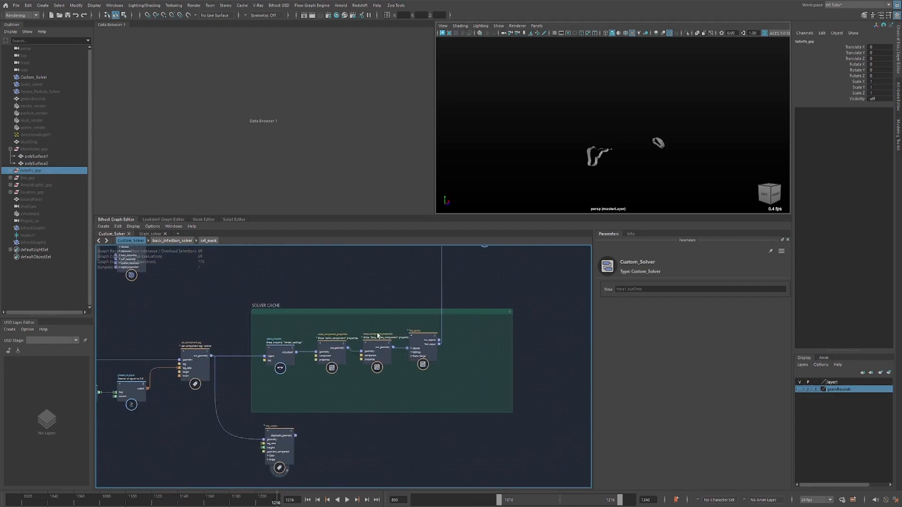
pyautogui.scroll(-4, 371, 385)
pyautogui.moveTo(262, 379); pyautogui.dragTo(437, 350, button='middle')
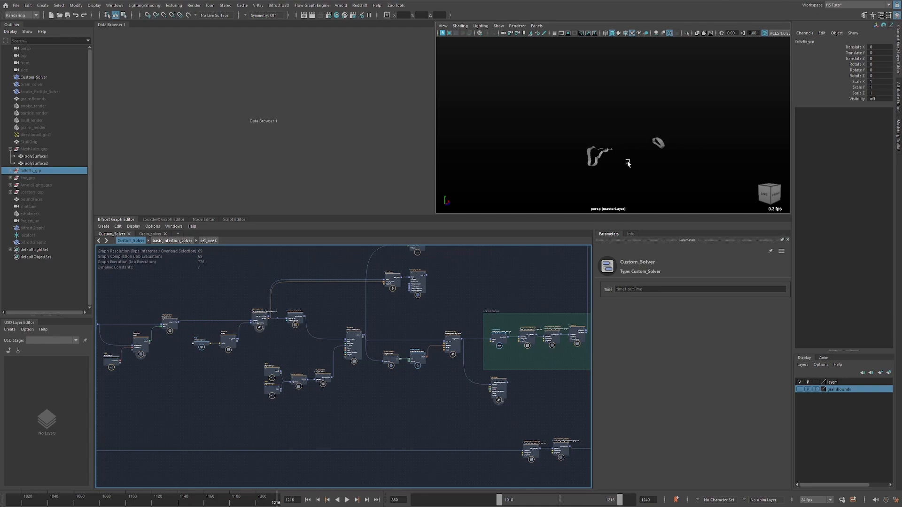
# Return to the EMITTER CACHE group and play the emitter geometry, stopping at frame 1182.
pyautogui.keyDown('alt'); pyautogui.moveTo(469, 289); pyautogui.dragTo(265, 297, button='middle'); pyautogui.keyUp('alt')
pyautogui.keyDown('alt'); pyautogui.moveTo(530, 319); pyautogui.dragTo(376, 340, button='middle'); pyautogui.keyUp('alt')
pyautogui.keyDown('alt'); pyautogui.moveTo(476, 313); pyautogui.dragTo(344, 315, button='middle'); pyautogui.keyUp('alt')
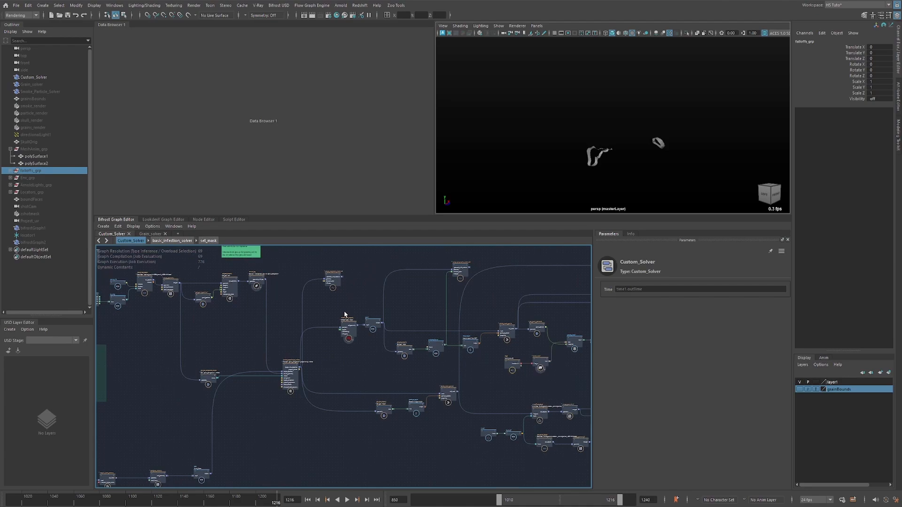
pyautogui.keyDown('alt'); pyautogui.moveTo(473, 301); pyautogui.dragTo(339, 304, button='middle'); pyautogui.keyUp('alt')
pyautogui.keyDown('alt'); pyautogui.moveTo(376, 310); pyautogui.dragTo(341, 309, button='middle'); pyautogui.keyUp('alt')
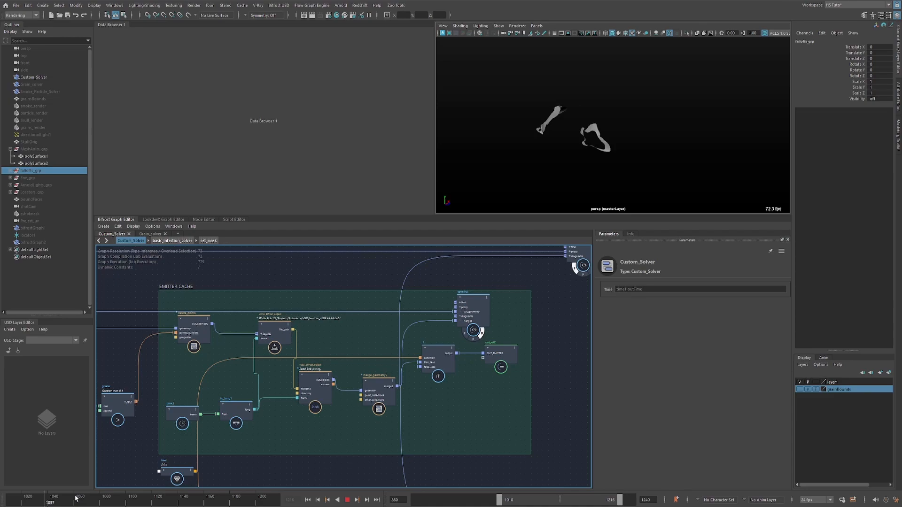
pyautogui.click(347, 500)
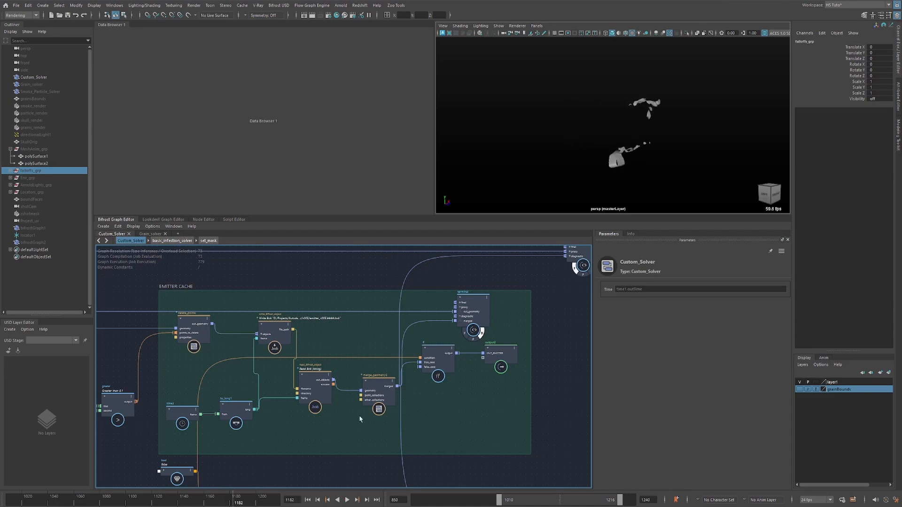
# Move the terminal clear of the EMITTER CACHE group and connect the first DESINTEGRATION CACHE if node's output to its merged input.
pyautogui.click(476, 317)
pyautogui.moveTo(476, 317); pyautogui.dragTo(574, 321)
pyautogui.keyDown('alt'); pyautogui.moveTo(515, 414); pyautogui.dragTo(463, 336, button='middle'); pyautogui.keyUp('alt')
pyautogui.scroll(-2, 465, 334)
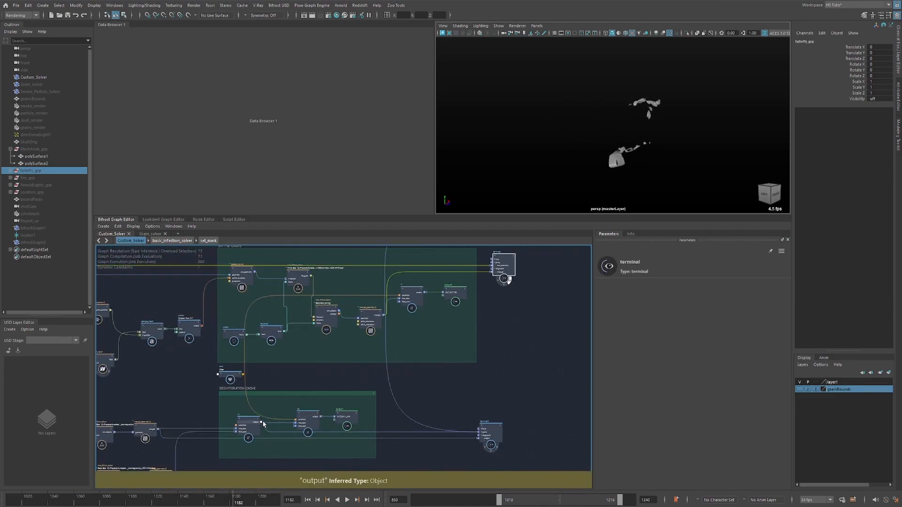
pyautogui.moveTo(262, 422); pyautogui.dragTo(490, 280)
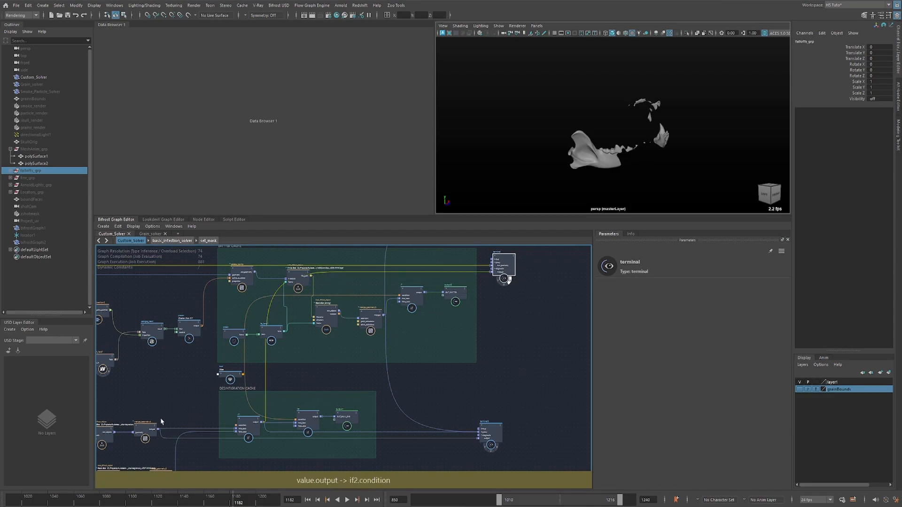
# Play back the combined emitter and disintegrating skull geometry, stopping at frame 1174.
pyautogui.click(191, 500)
pyautogui.hotkey('alt', 'v')
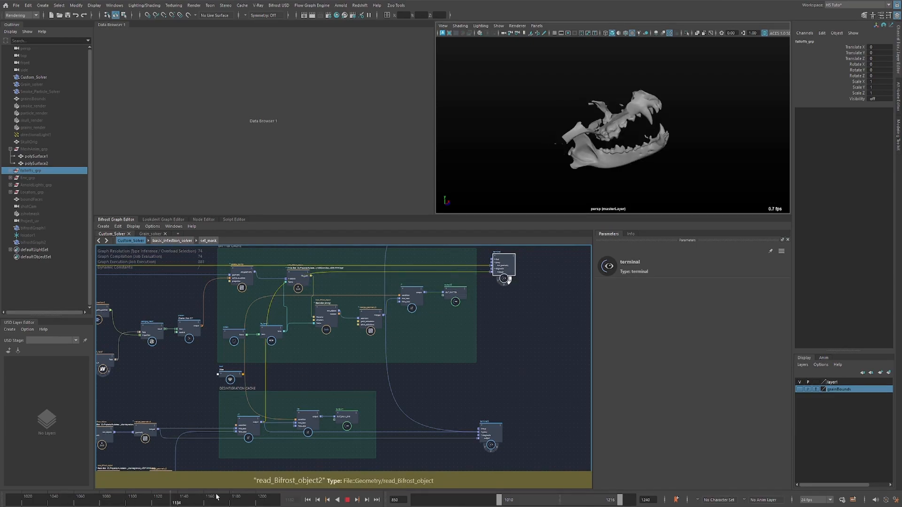
pyautogui.hotkey('alt', 'v')
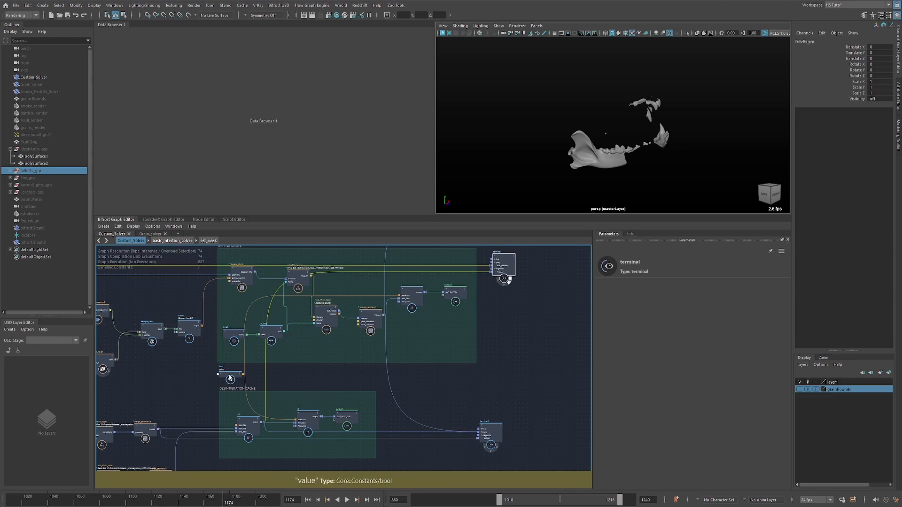
# Examine the bool value node that drives the if nodes in the EMITTER CACHE and DESINTEGRATION CACHE groups.
pyautogui.scroll(2, 230, 375)
pyautogui.scroll(1, 249, 370)
pyautogui.click(235, 371)
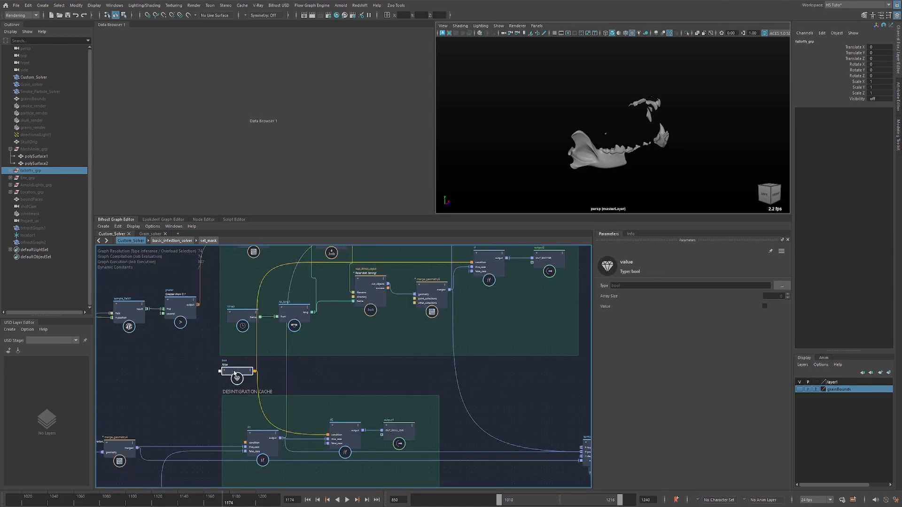
pyautogui.keyDown('alt'); pyautogui.moveTo(497, 289); pyautogui.dragTo(474, 313, button='middle'); pyautogui.keyUp('alt')
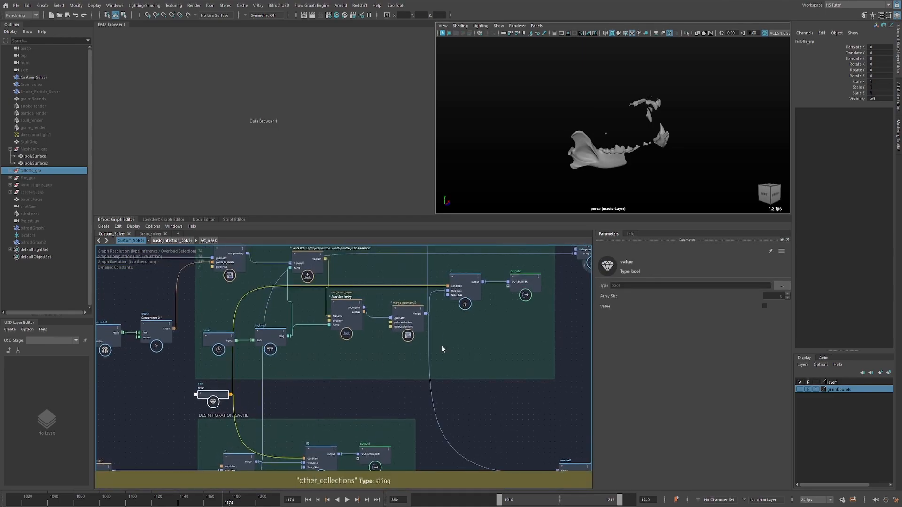
pyautogui.keyDown('alt'); pyautogui.moveTo(481, 382); pyautogui.dragTo(471, 326, button='middle'); pyautogui.keyUp('alt')
pyautogui.keyDown('alt'); pyautogui.moveTo(565, 286); pyautogui.dragTo(451, 395, button='middle'); pyautogui.keyUp('alt')
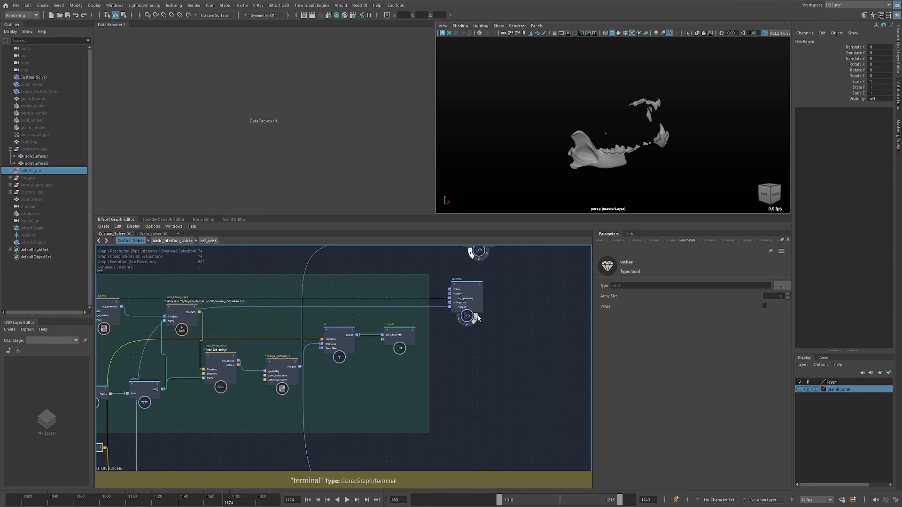
# Turn off the terminal's active output flag and move the node farther from the EMITTER CACHE group.
pyautogui.click(474, 320)
pyautogui.moveTo(476, 291); pyautogui.dragTo(501, 278)
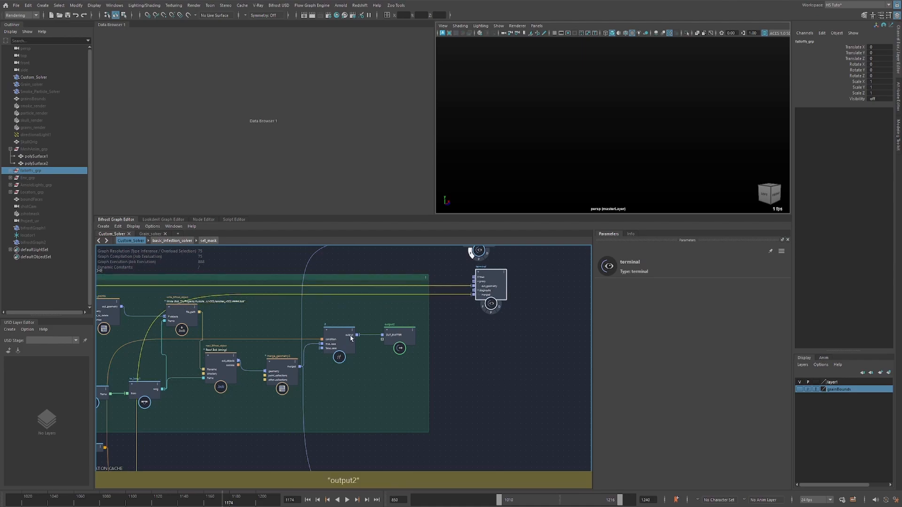
pyautogui.keyDown('alt'); pyautogui.moveTo(216, 294); pyautogui.dragTo(252, 280, button='middle'); pyautogui.keyUp('alt')
# Switch the scene selection to Custom_Solver and on to Smoke_Particle_Solver.
pyautogui.click(33, 78)
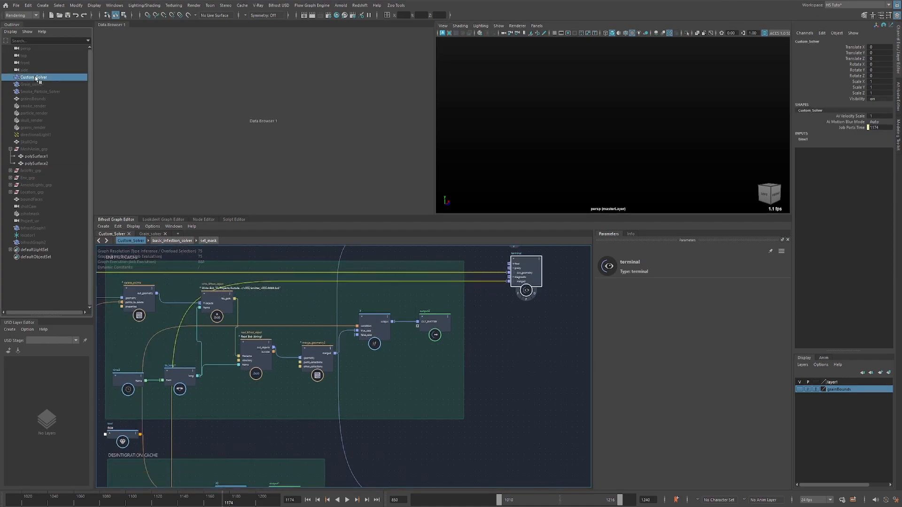
pyautogui.click(41, 92)
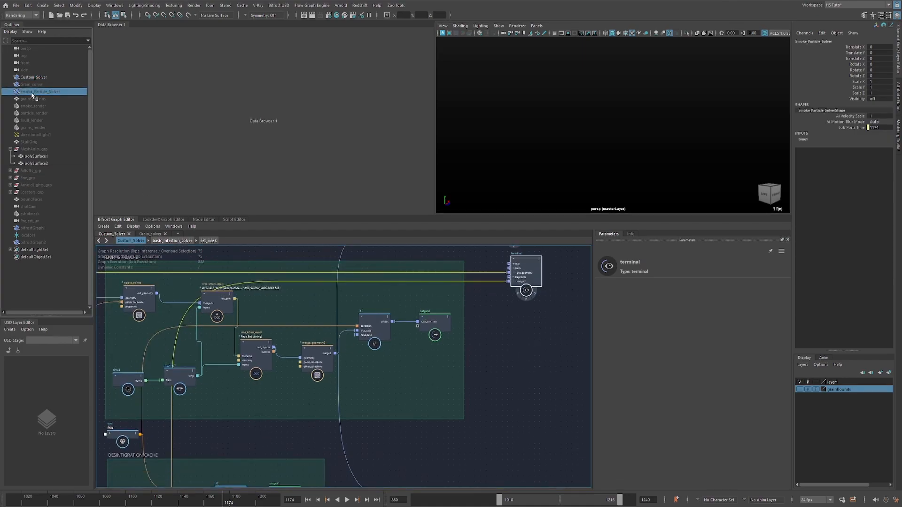